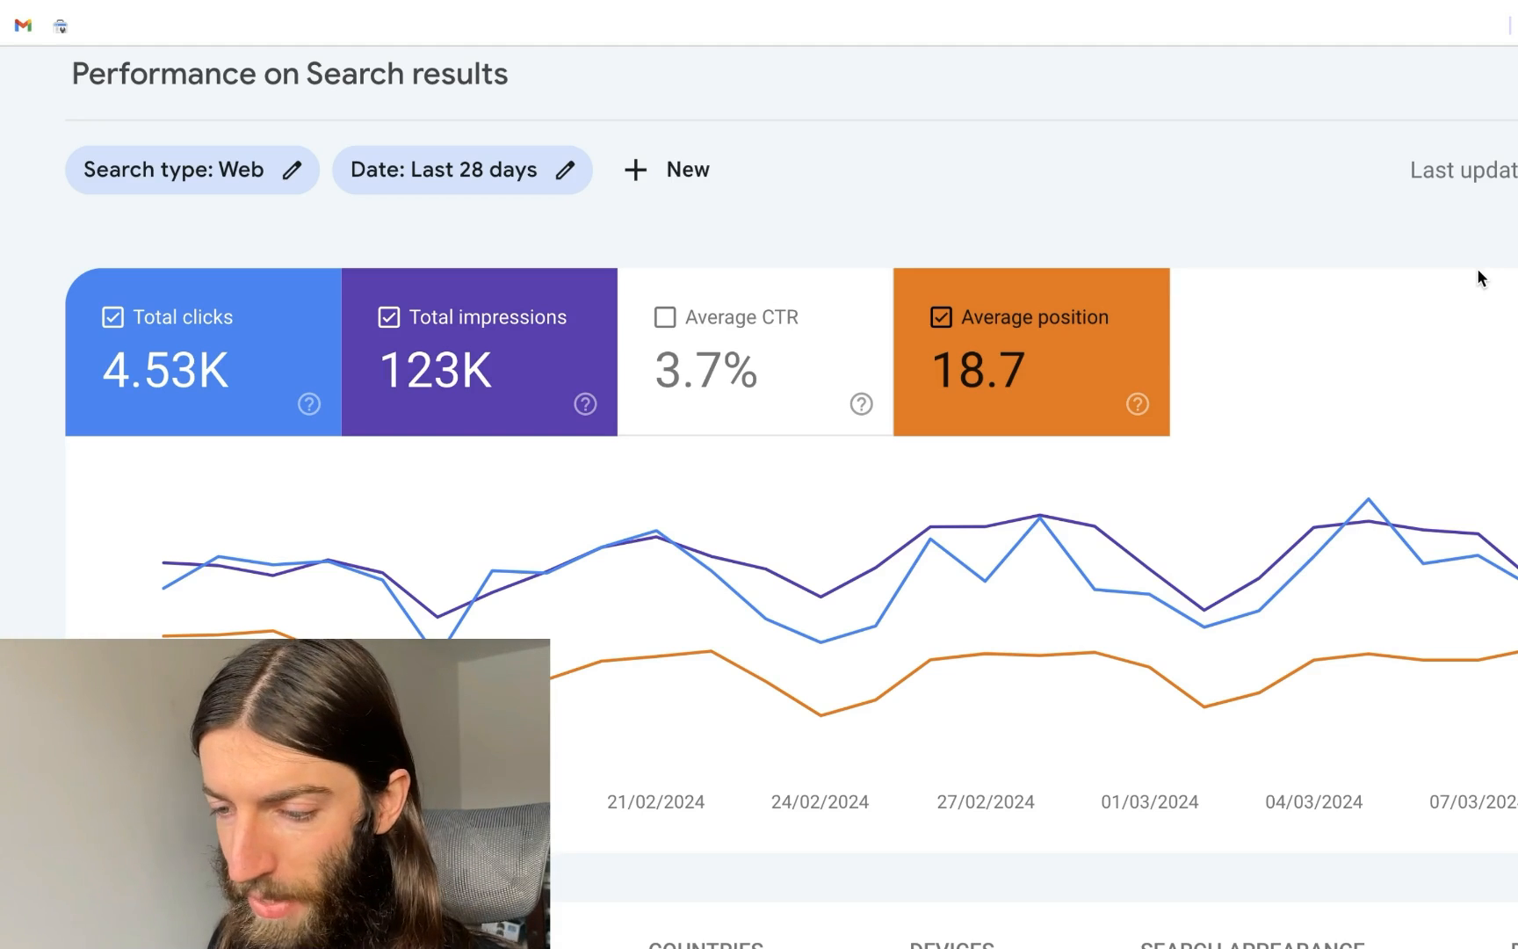
# Read the daily clicks and impressions values on the 28-day Performance chart
pyautogui.scroll(-2, 758, 298)
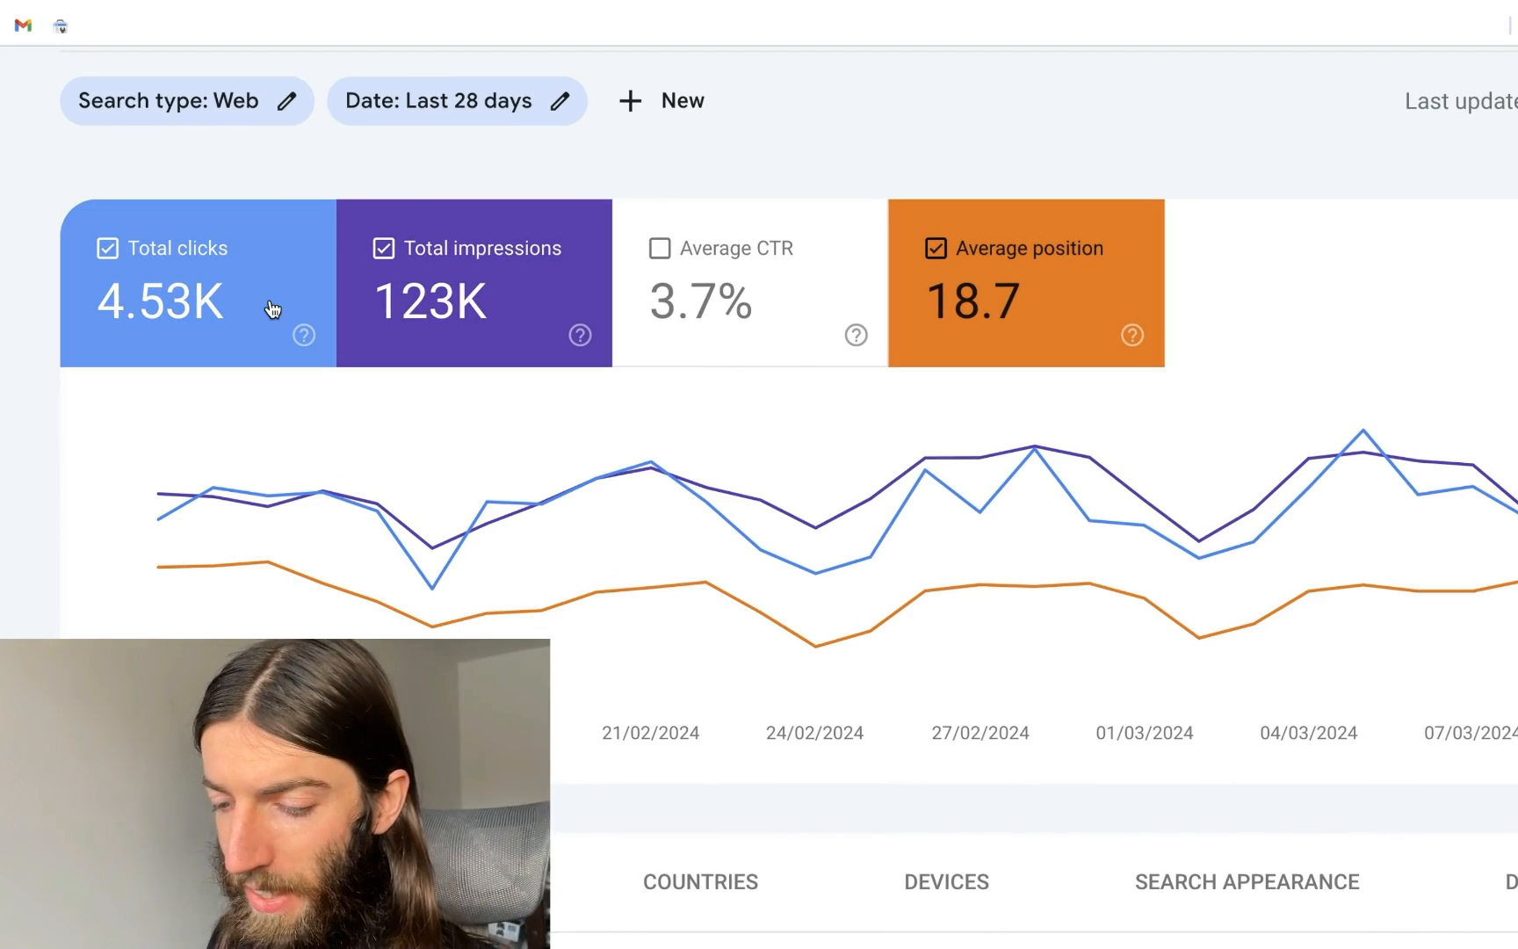
pyautogui.moveTo(713, 567)
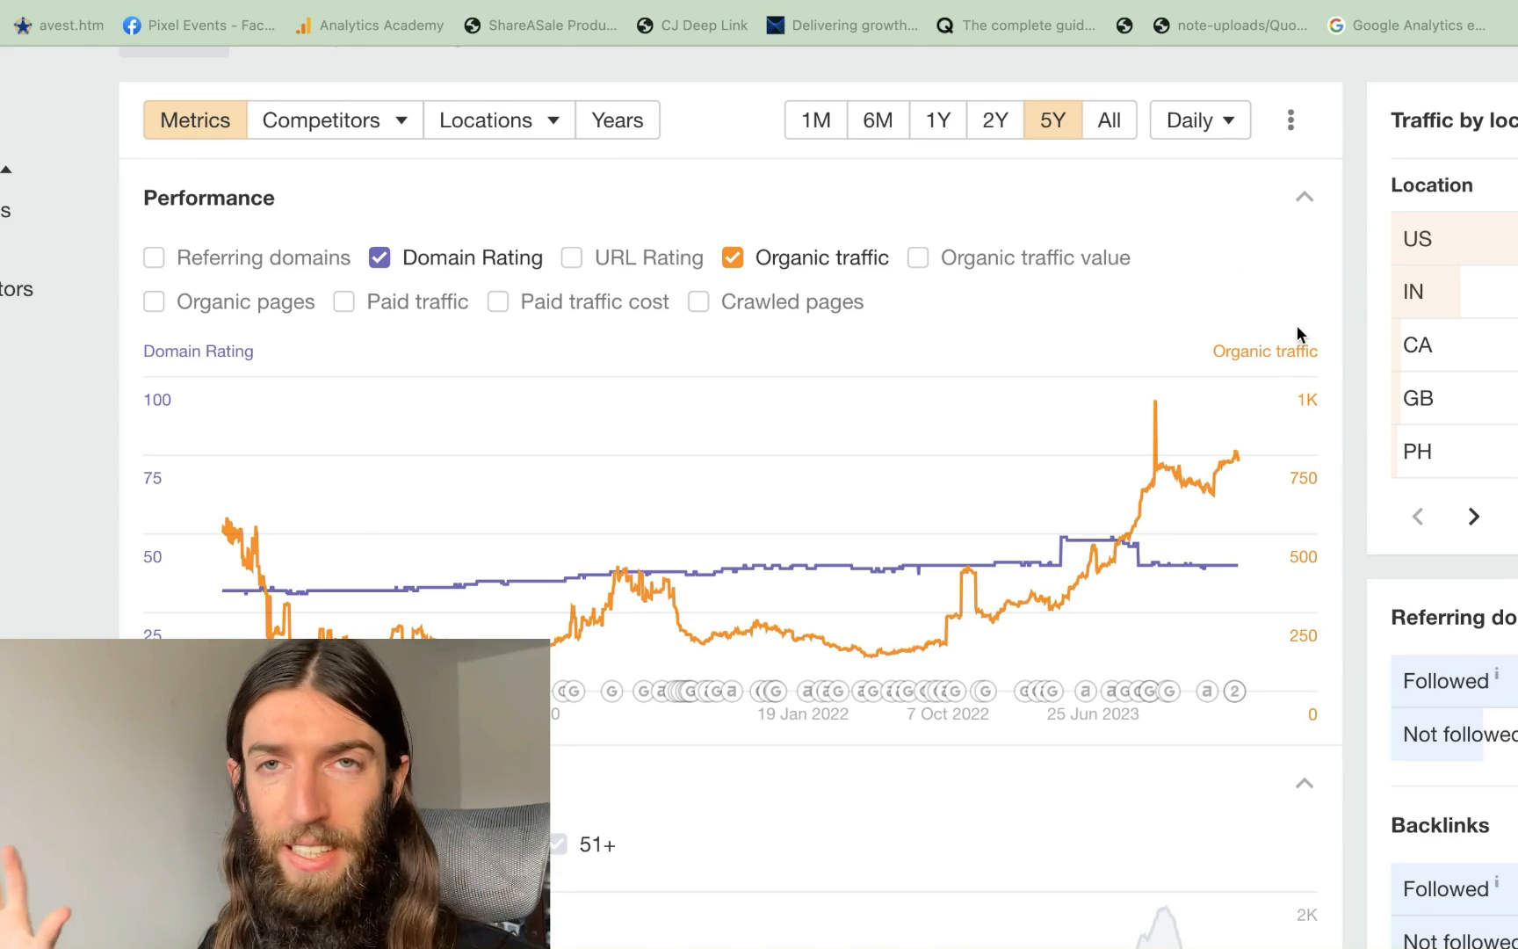
# Scroll through Ahrefs' five-year domain rating and organic traffic chart, then return to Search Console Performance
pyautogui.scroll(-2, 1297, 327)
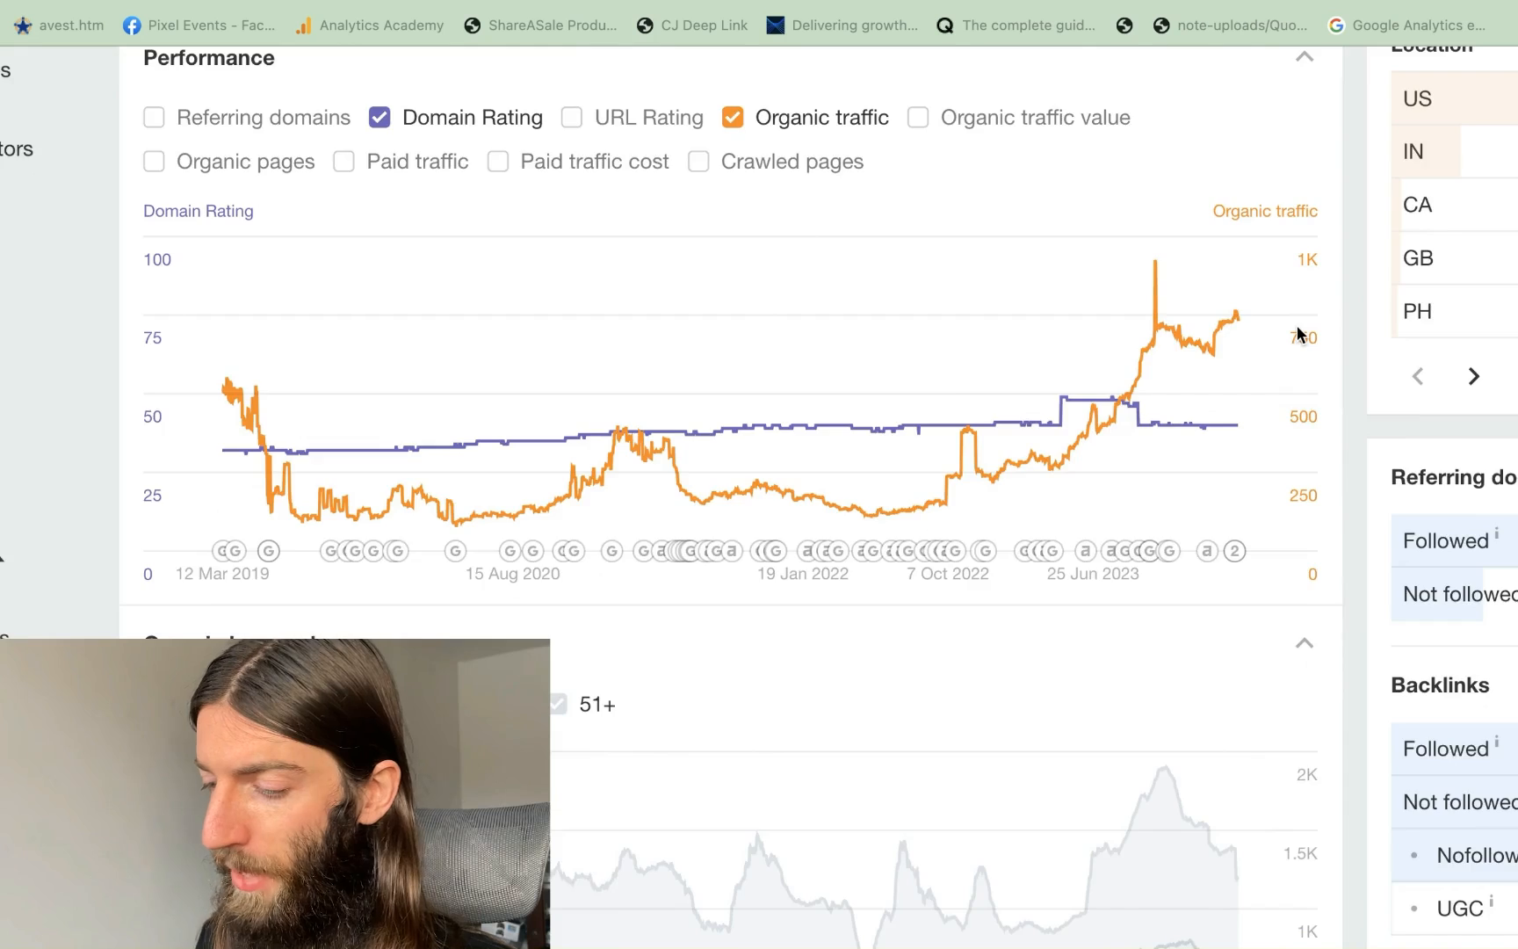
pyautogui.scroll(3, 1298, 327)
pyautogui.scroll(-1, 1297, 327)
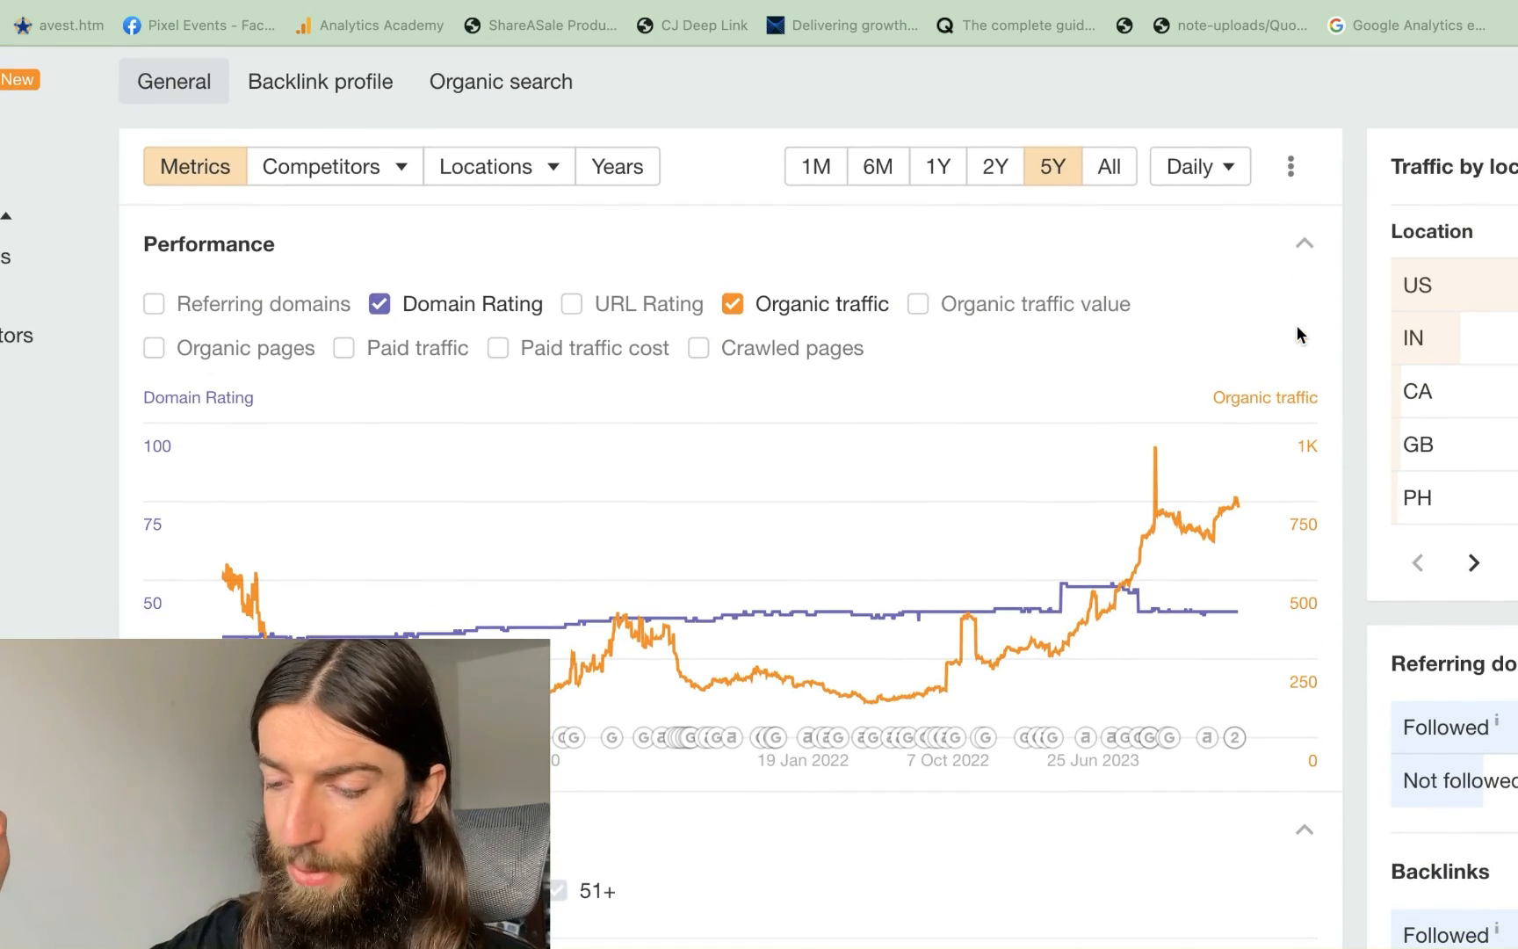
pyautogui.scroll(-2, 1265, 308)
pyautogui.scroll(1, 1239, 279)
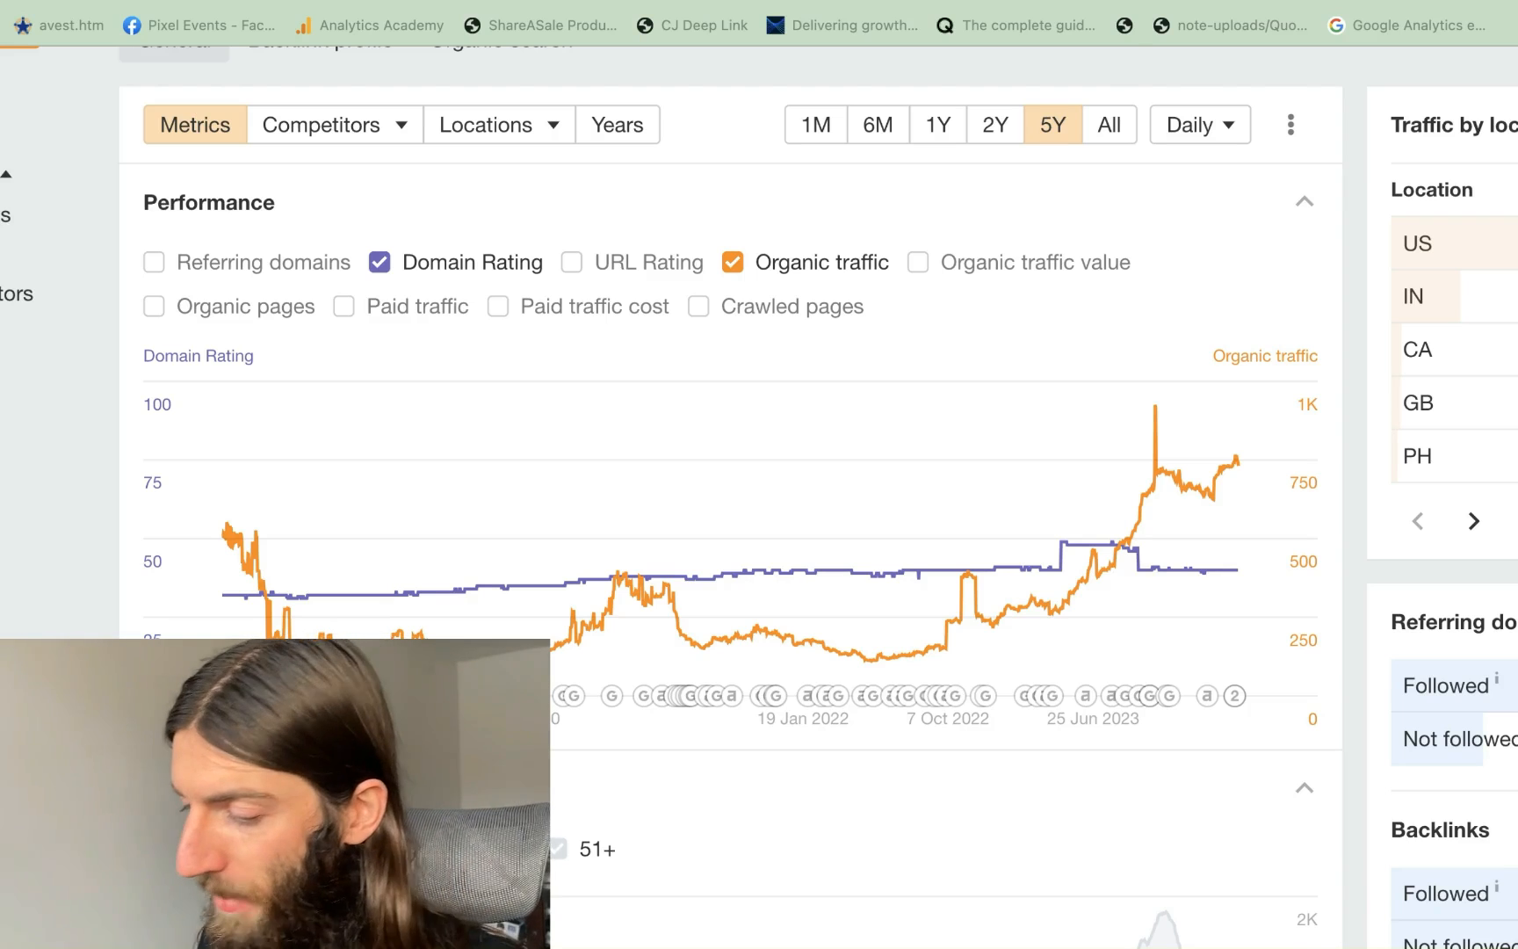
pyautogui.click(1149, 914)
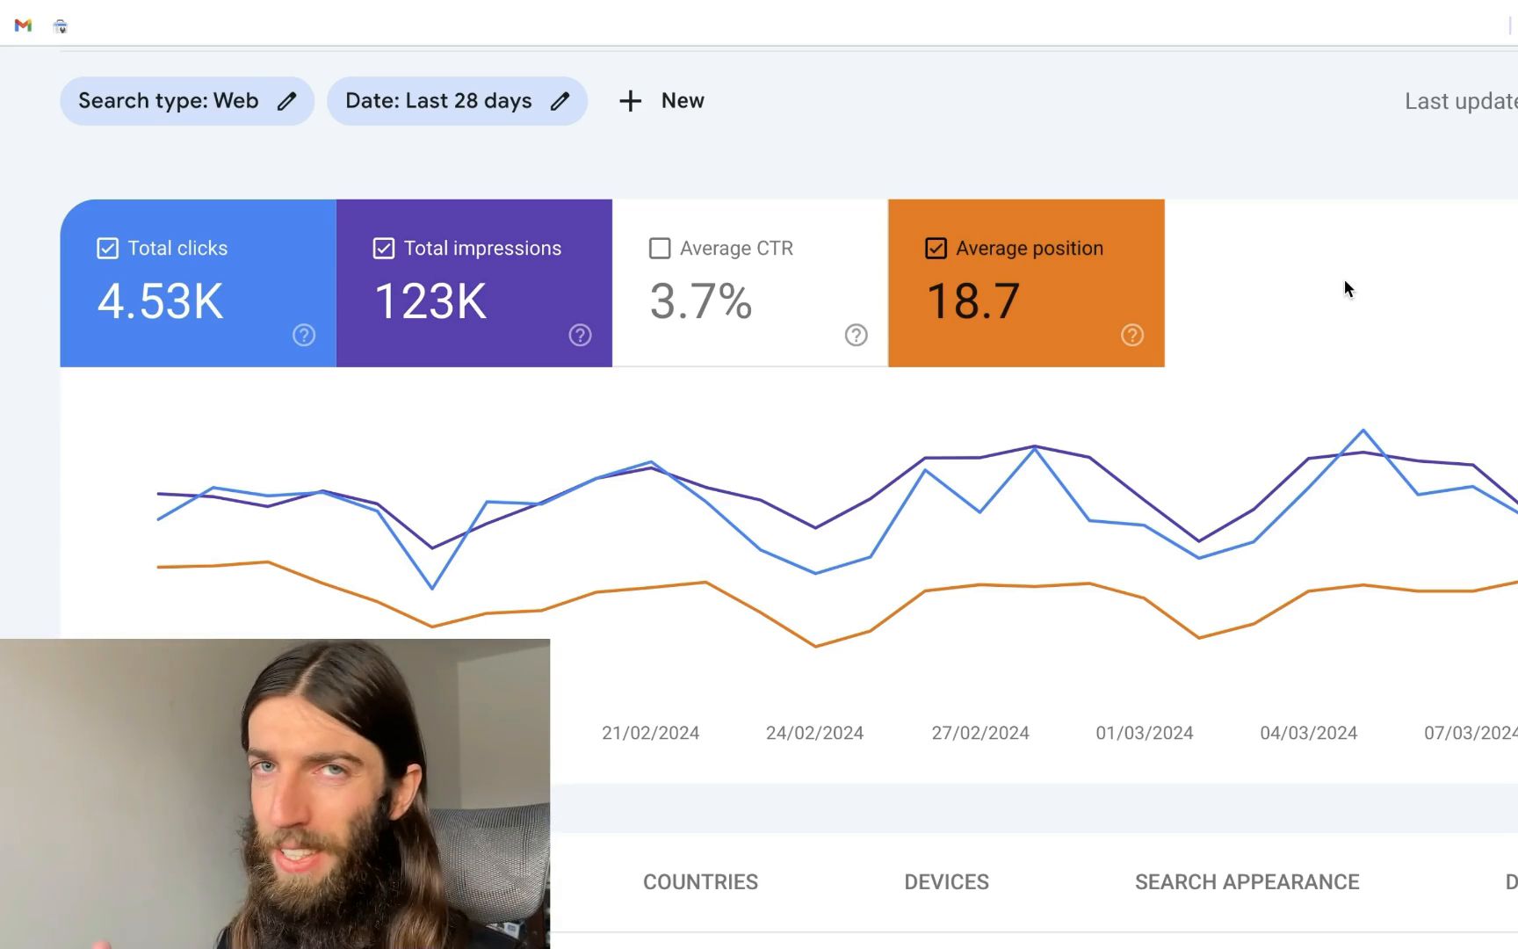
# Bring up the Select property type dialog from the property selector's + Add property option
pyautogui.moveTo(1428, 347)
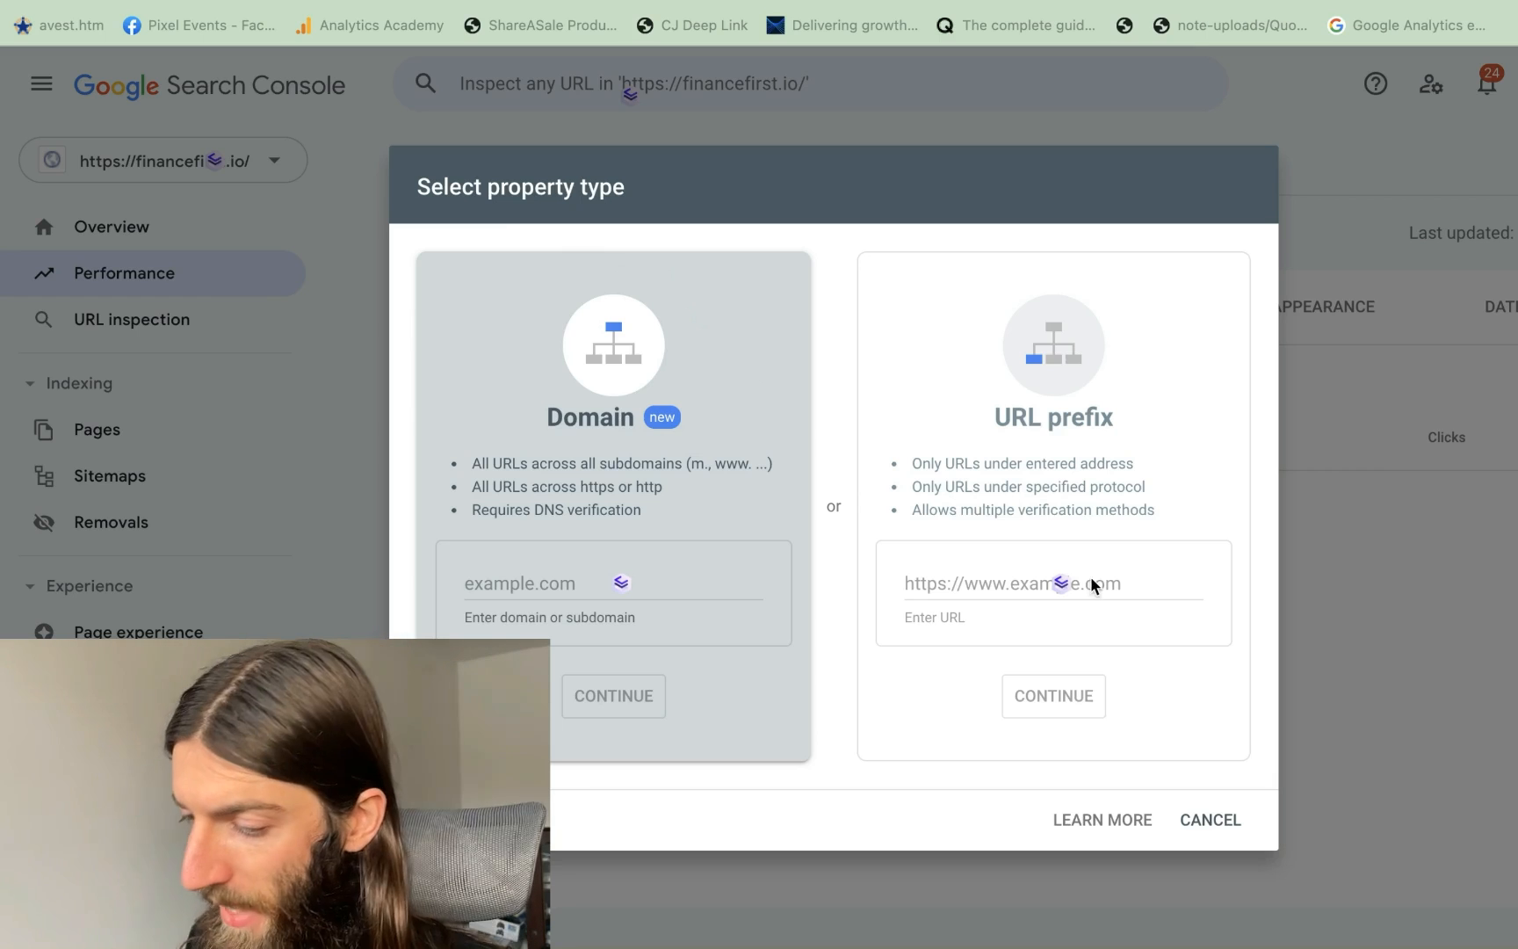
# Enter lifeinsuranceformums.com as a new property and pick the Domain option to reach ownership verification
pyautogui.click(916, 583)
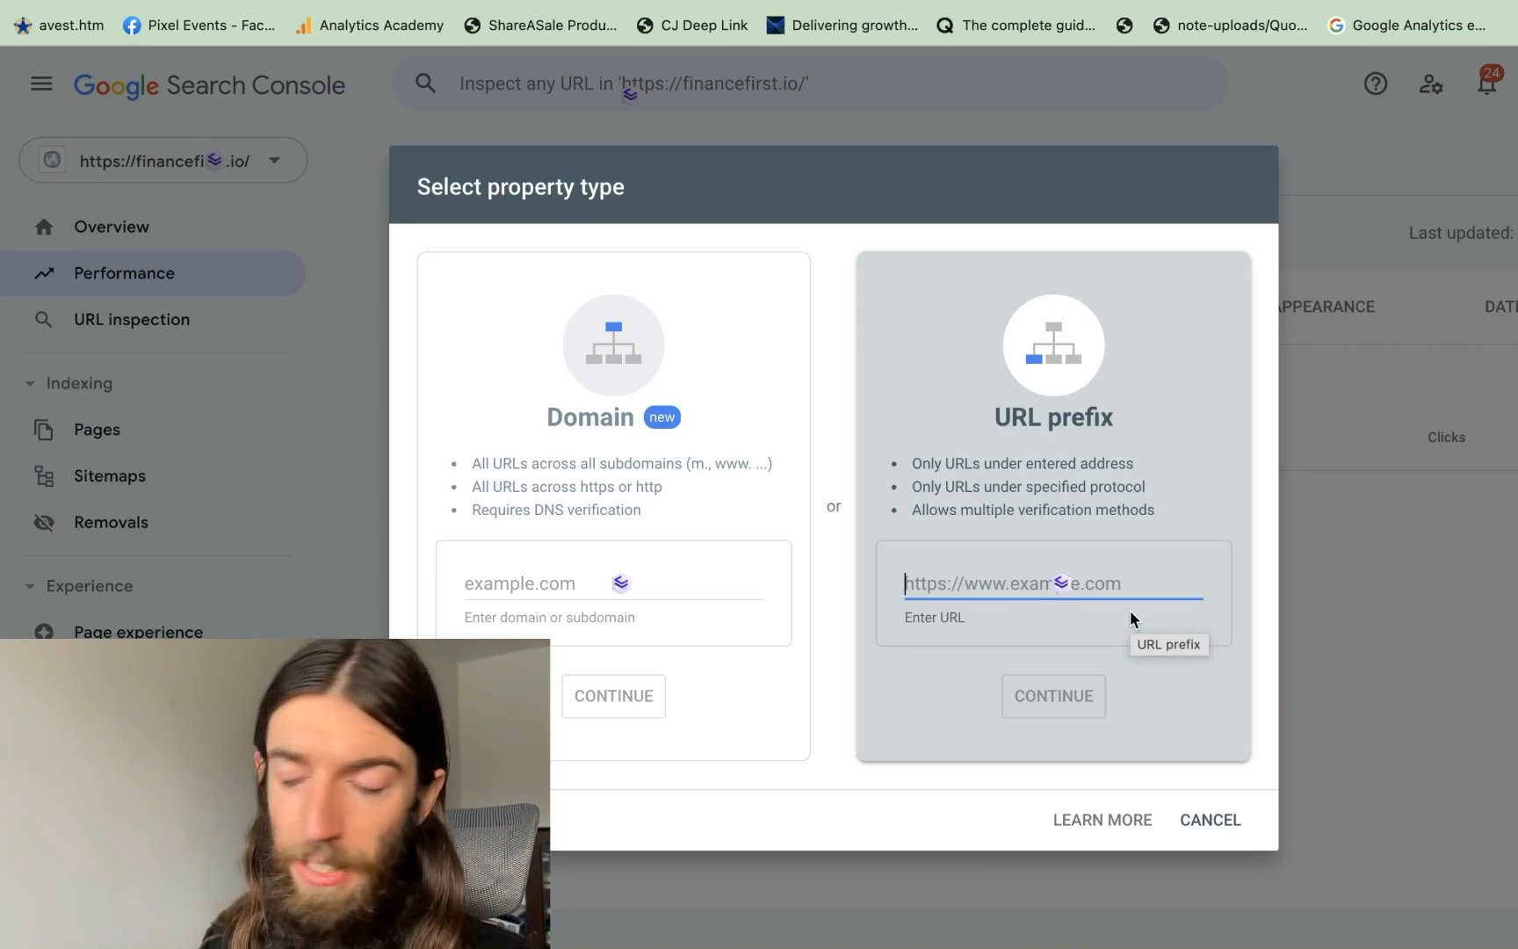
pyautogui.press('super+Tab')
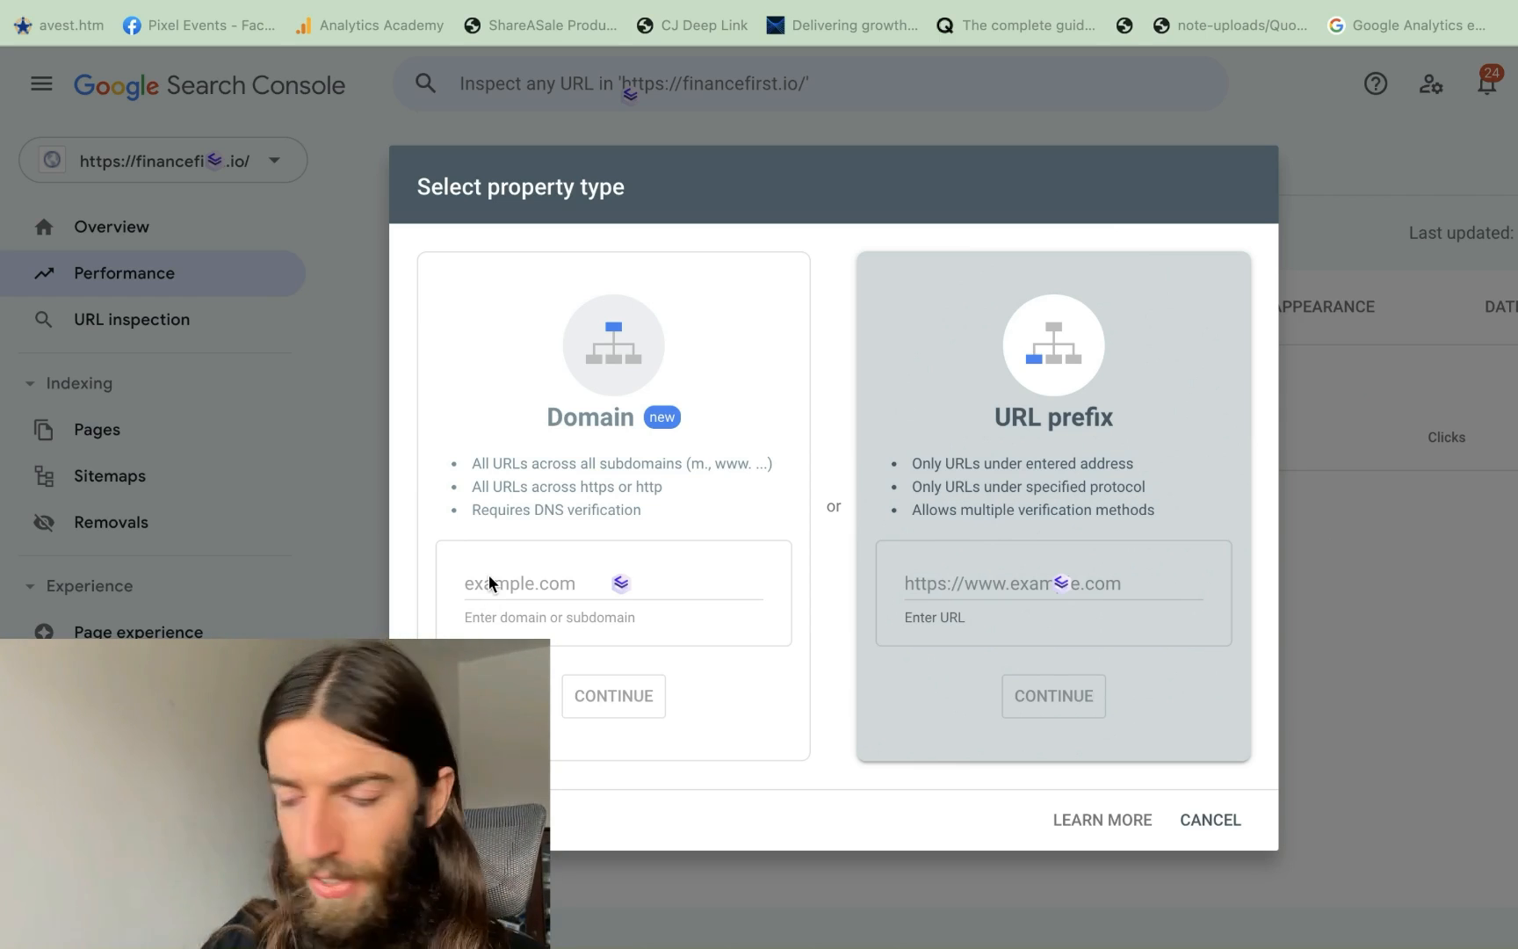
pyautogui.click(989, 628)
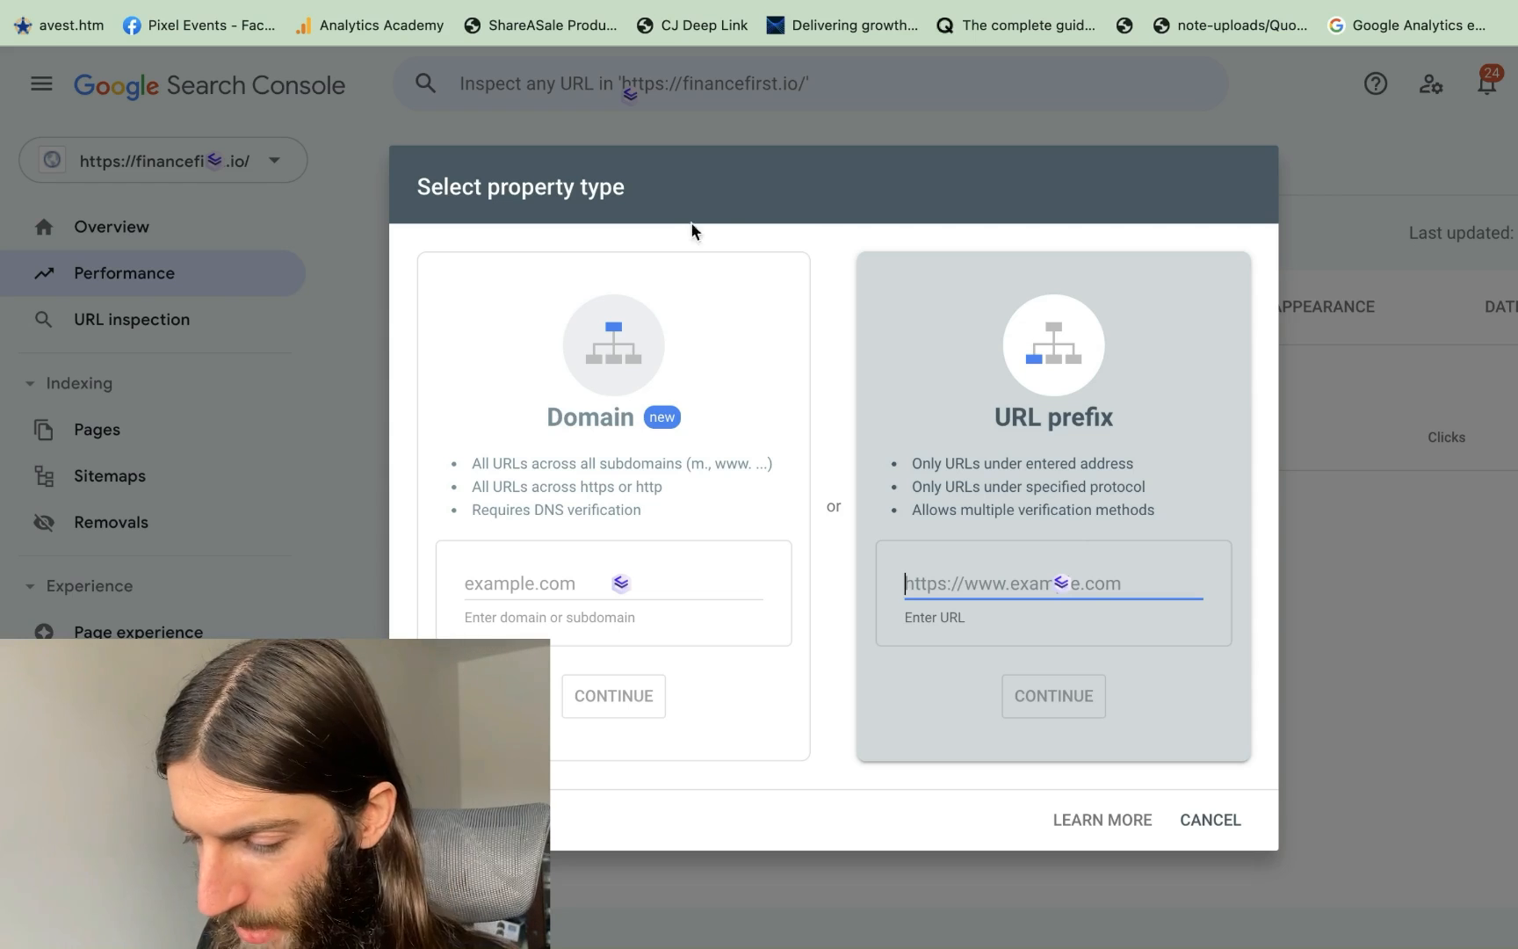
pyautogui.click(577, 395)
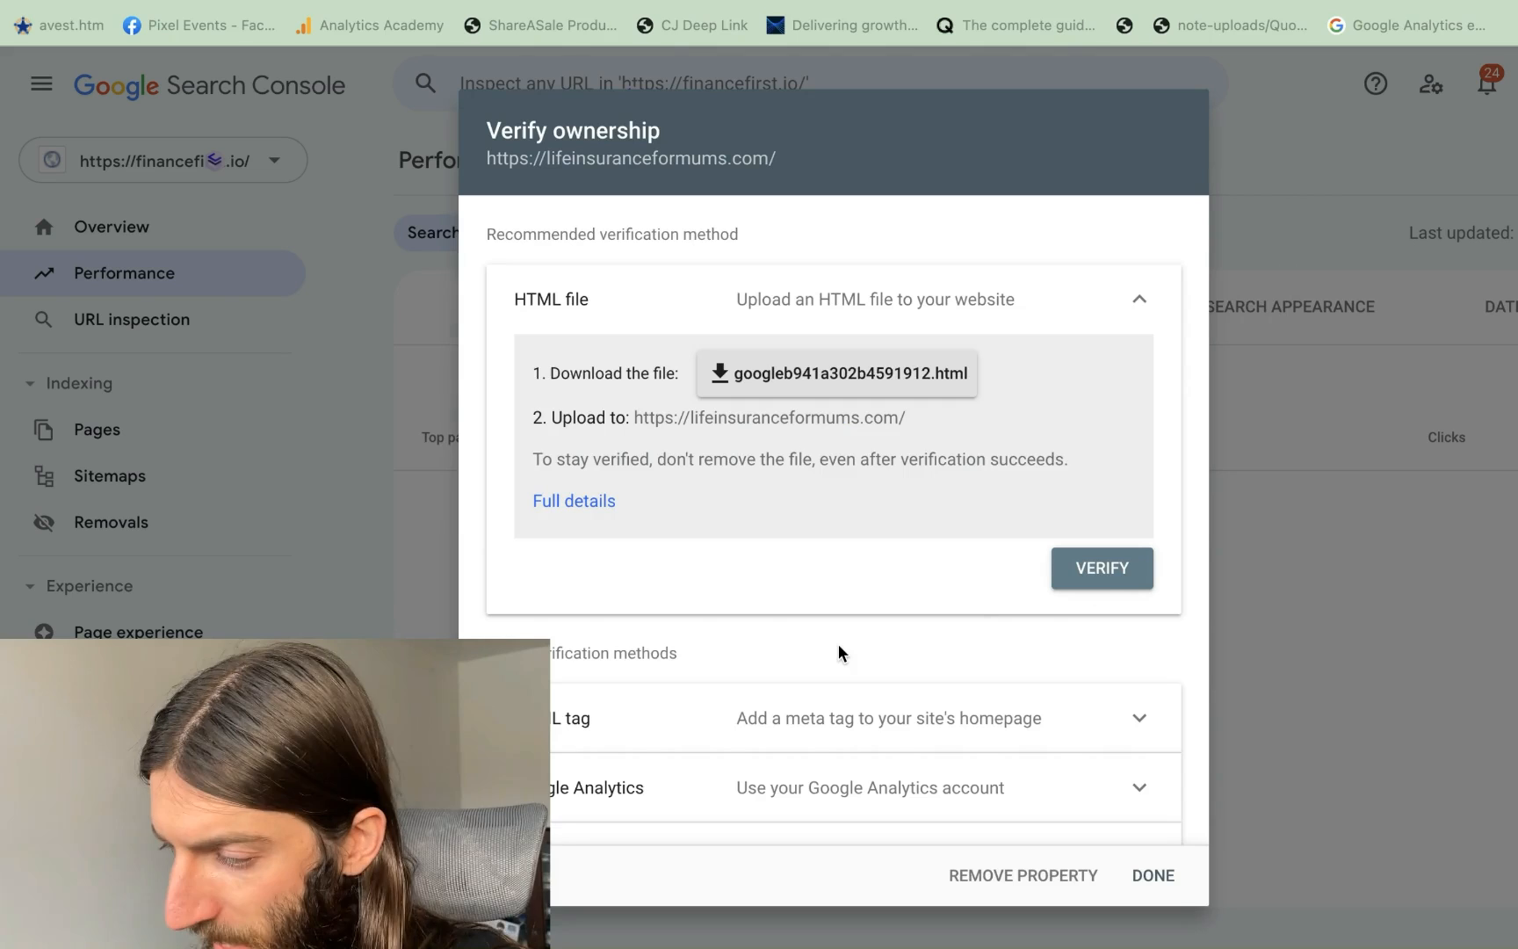
# Copy the DNS TXT verification record, then switch to powerlevermethod.com's Performance report
pyautogui.scroll(-2, 884, 305)
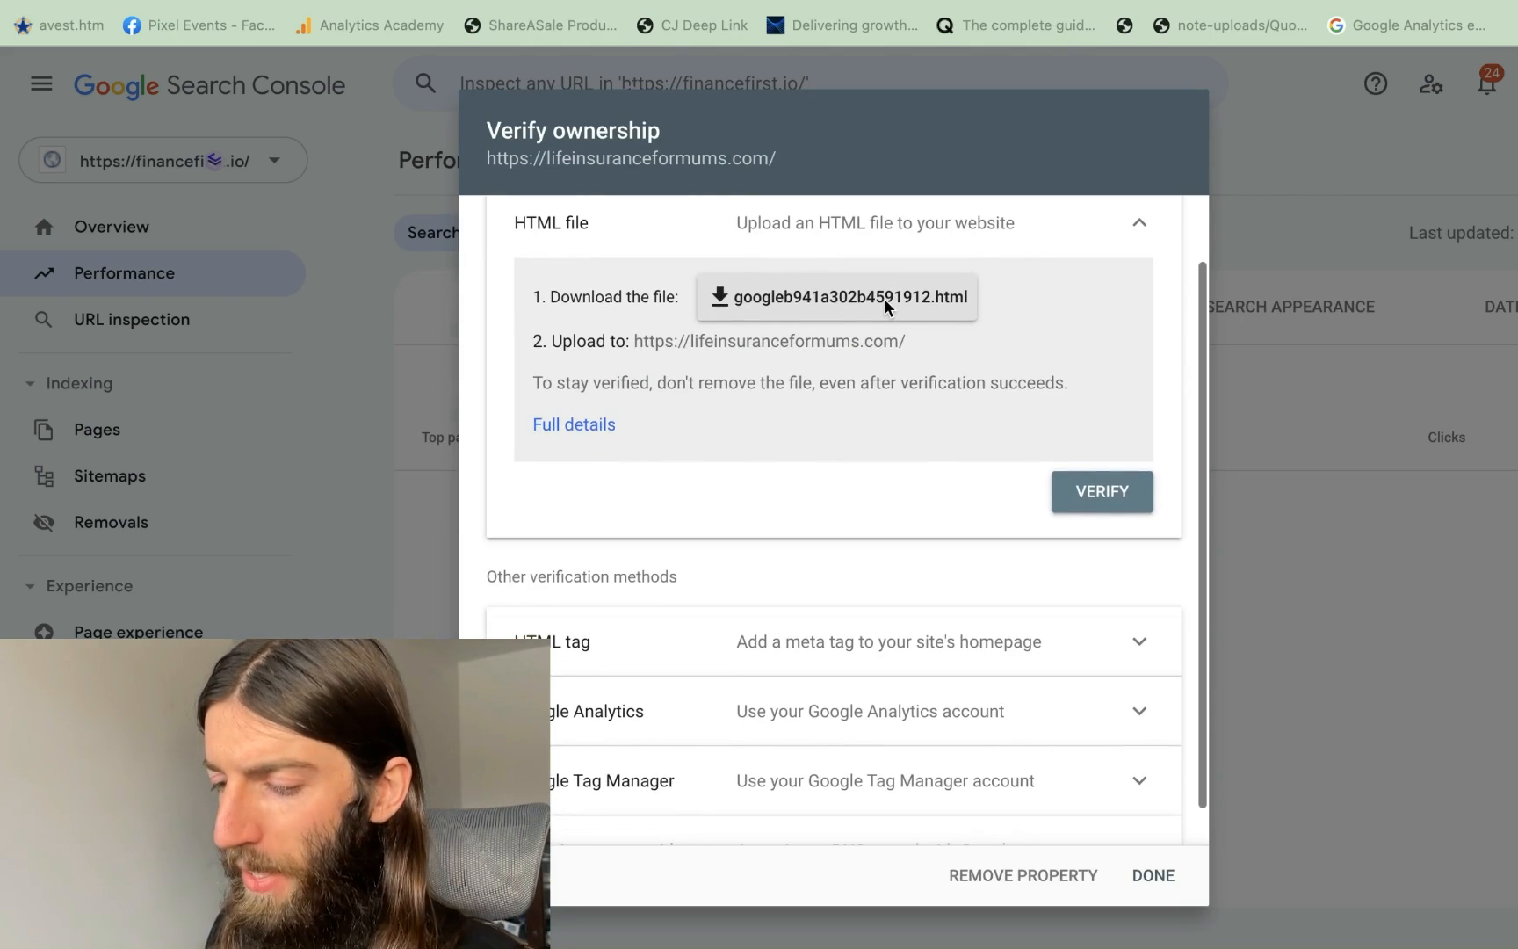
pyautogui.scroll(-1, 759, 633)
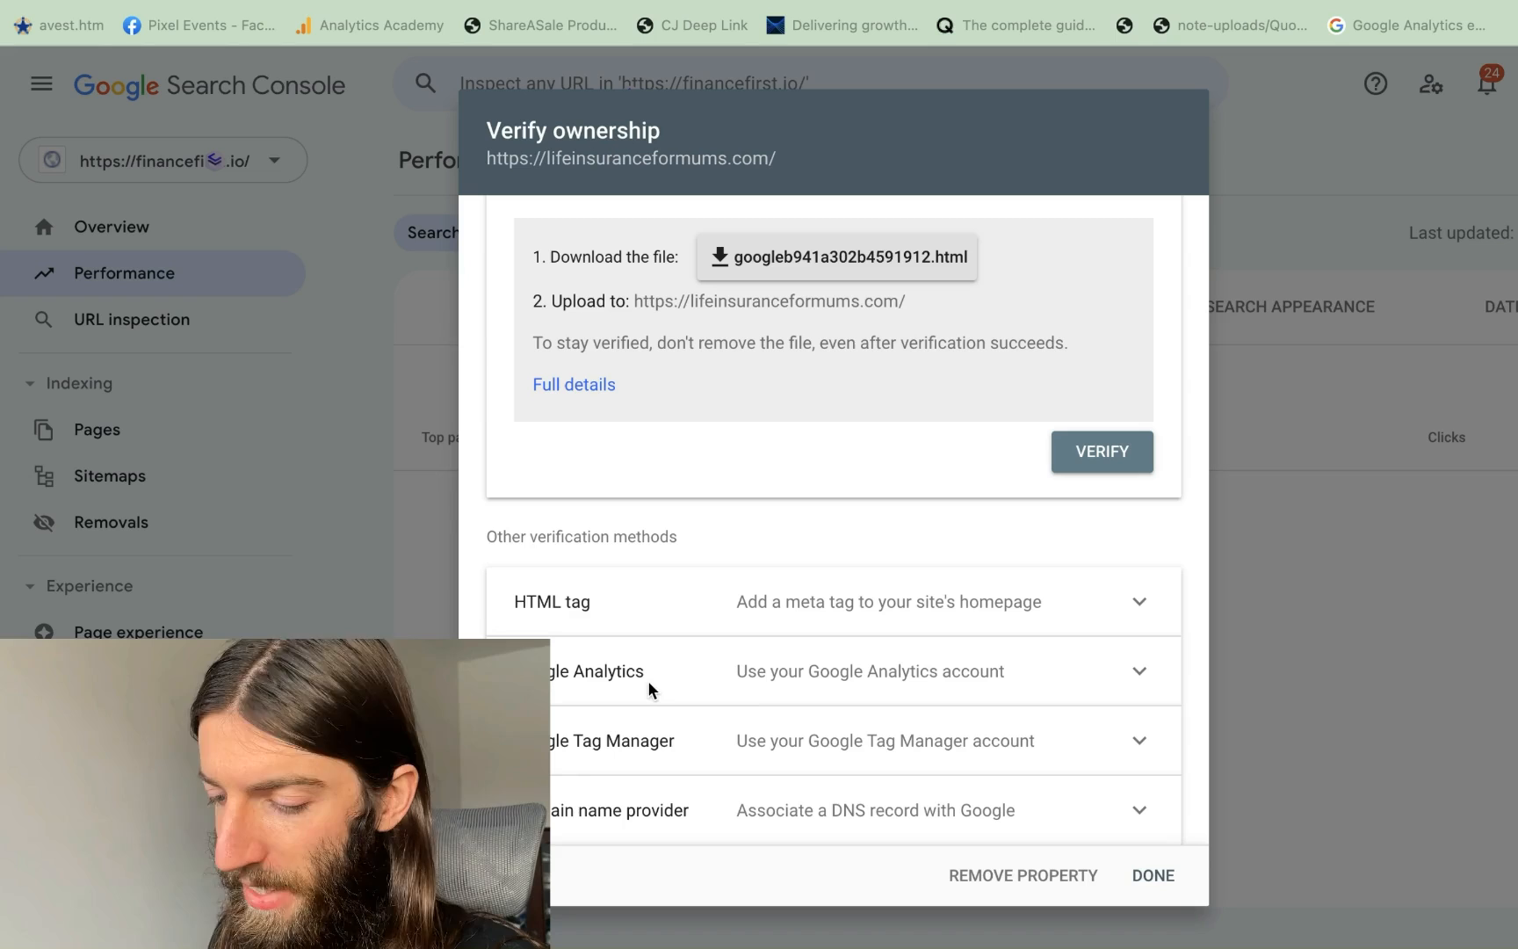
pyautogui.click(1140, 812)
pyautogui.scroll(-5, 899, 694)
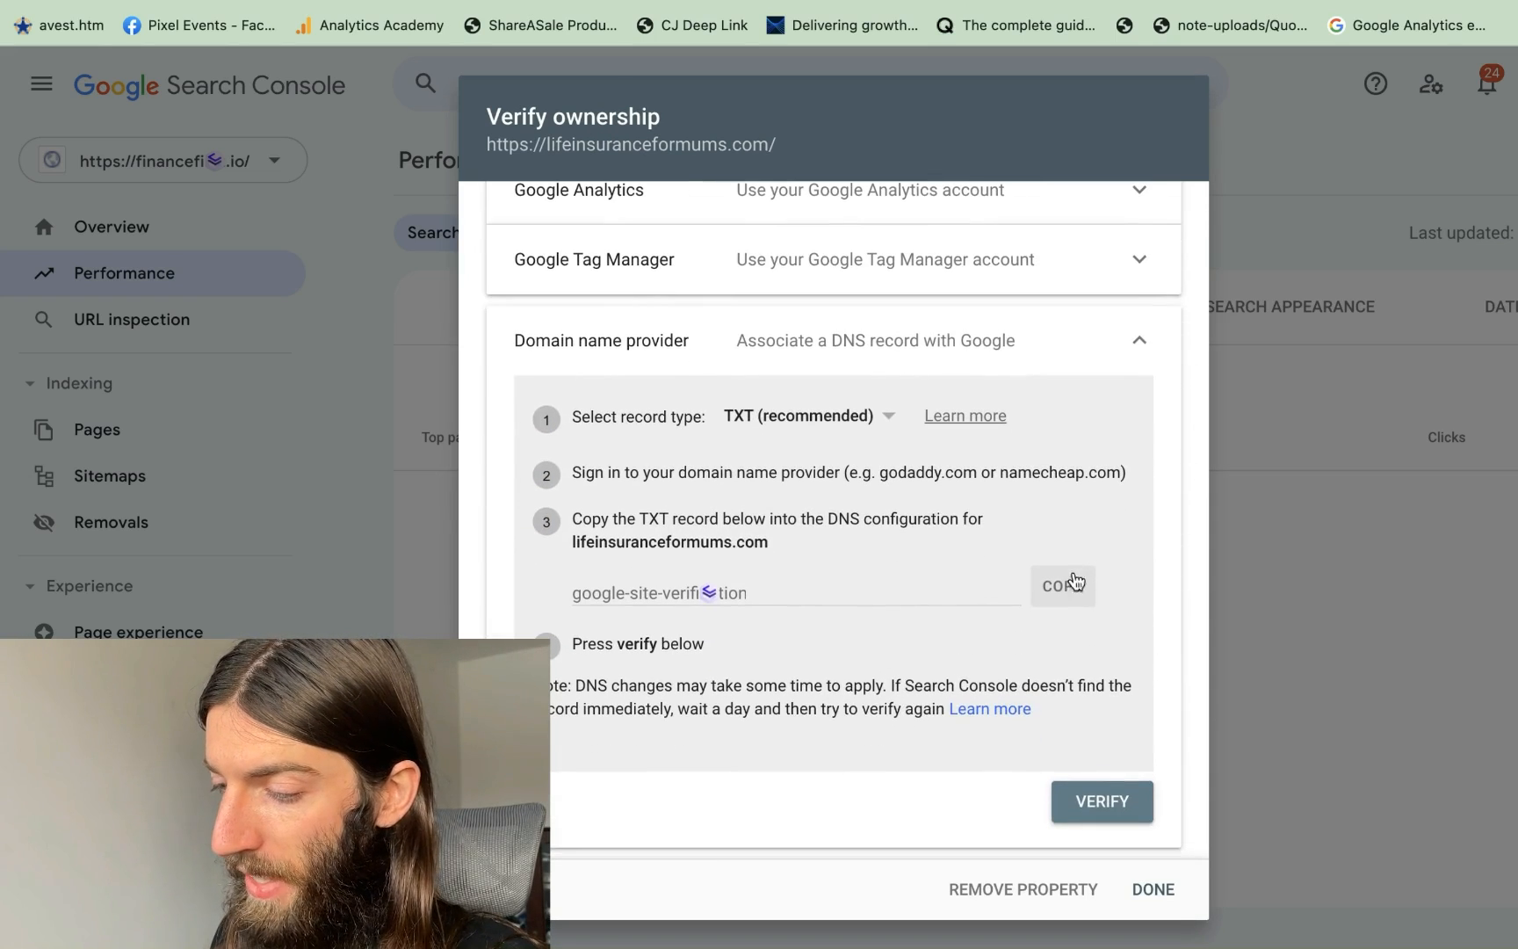
pyautogui.click(1063, 589)
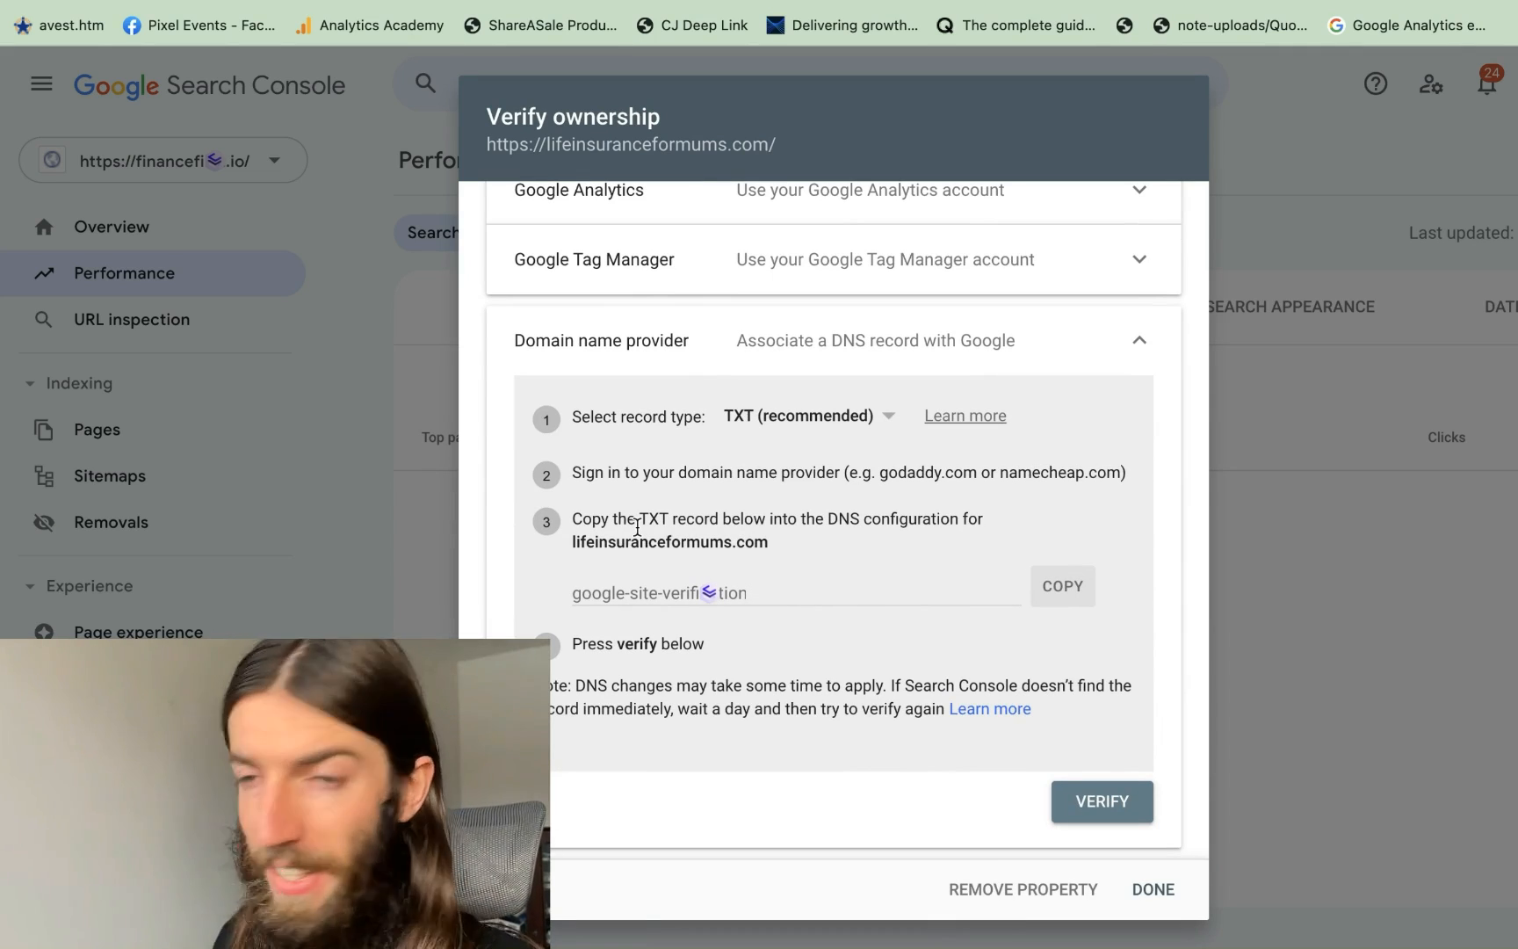
pyautogui.hotkey('ctrl', 'Tab')
pyautogui.hscroll(3, 959, 537)
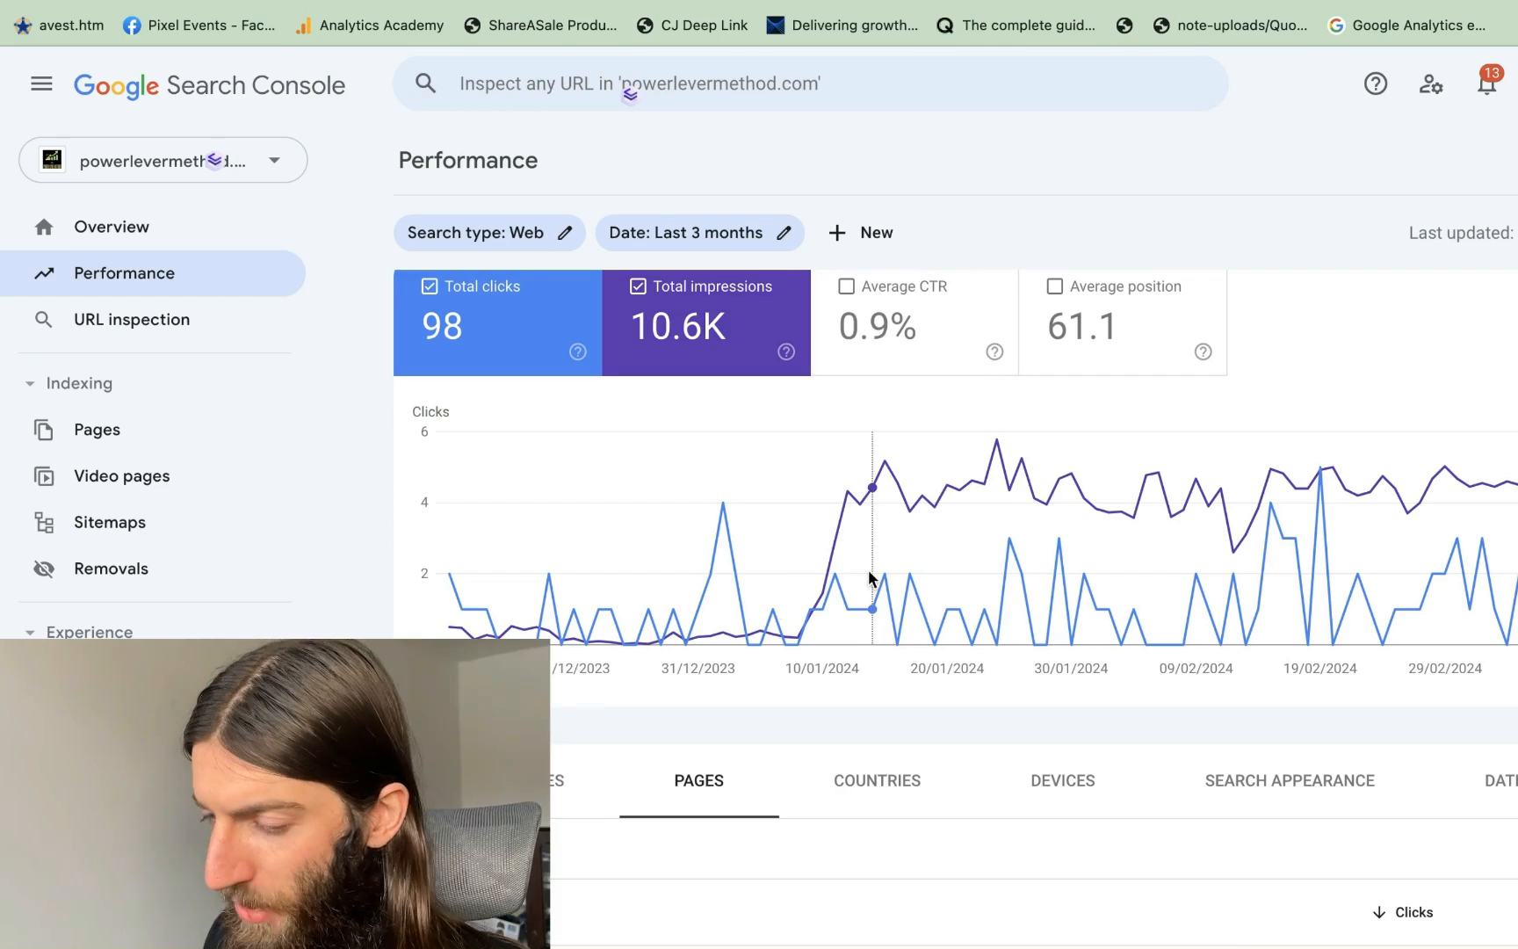
# Limit the powerlevermethod.com Performance report to the last 28 days
pyautogui.scroll(1, 869, 593)
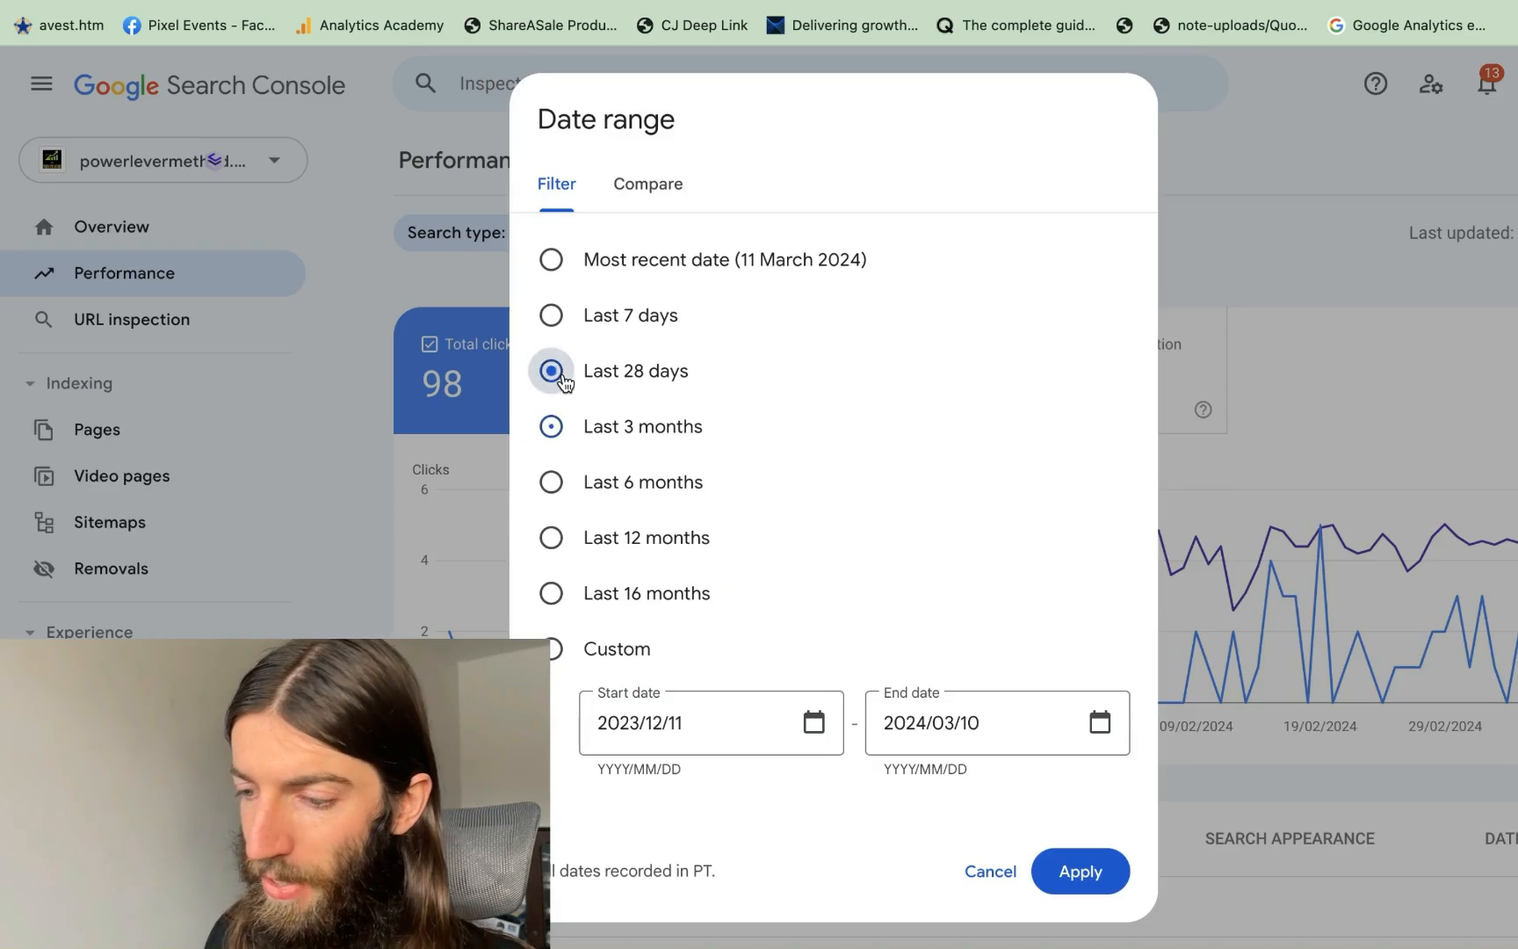
pyautogui.click(553, 379)
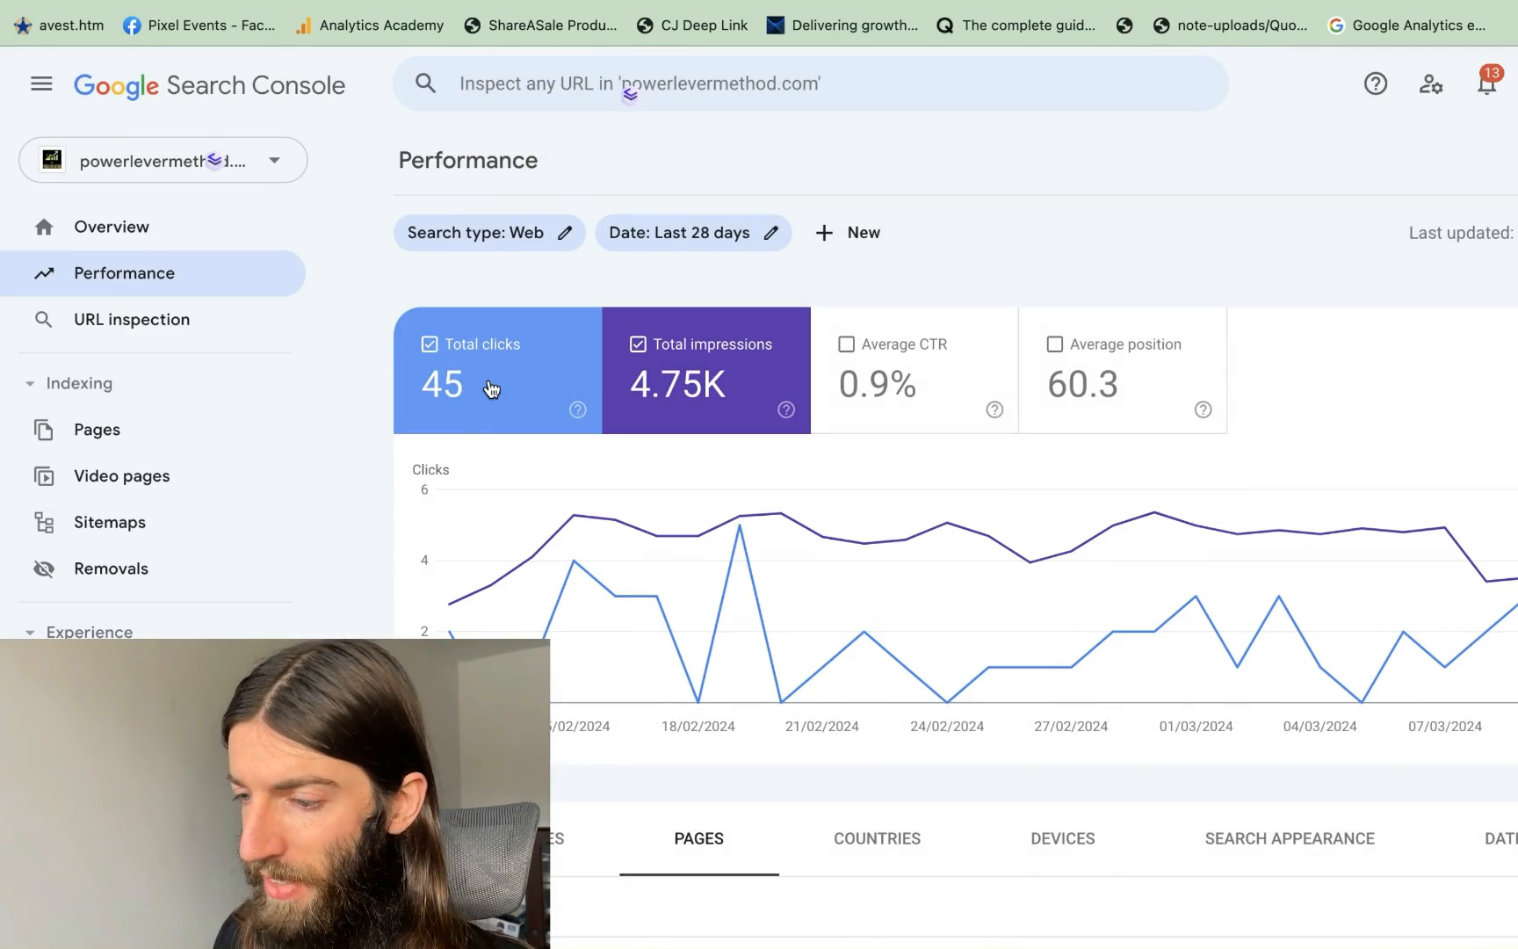
pyautogui.scroll(-2, 914, 430)
pyautogui.scroll(2, 918, 431)
pyautogui.scroll(-7, 915, 423)
pyautogui.scroll(2, 604, 400)
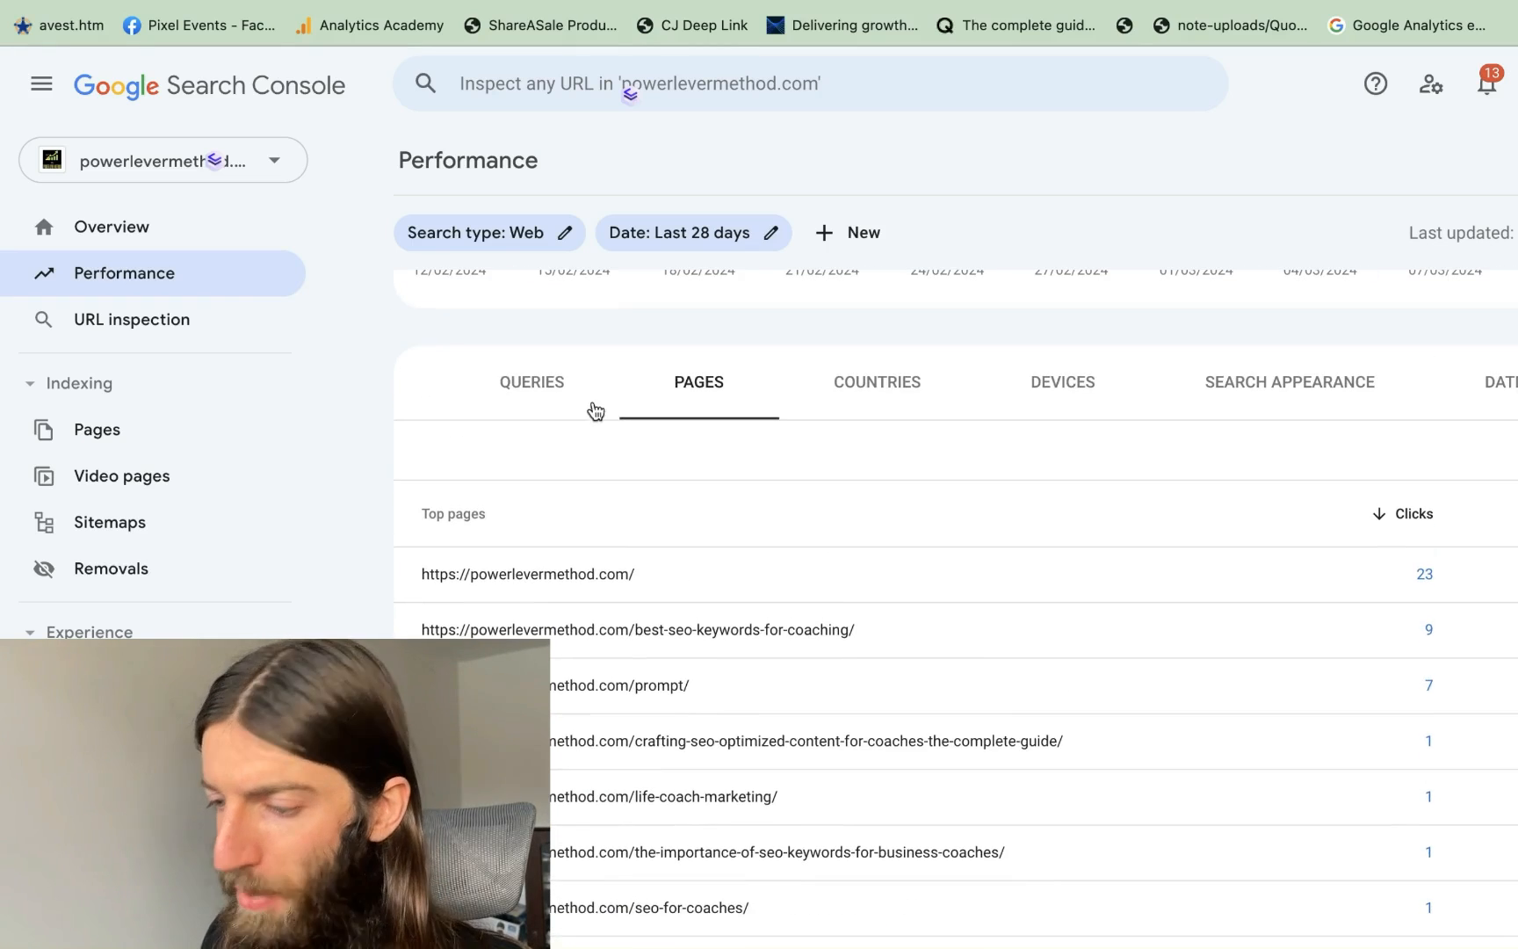
# List the top search queries, then go to Ahrefs Keywords Explorer
pyautogui.click(559, 410)
pyautogui.scroll(-3, 559, 411)
pyautogui.scroll(2, 554, 606)
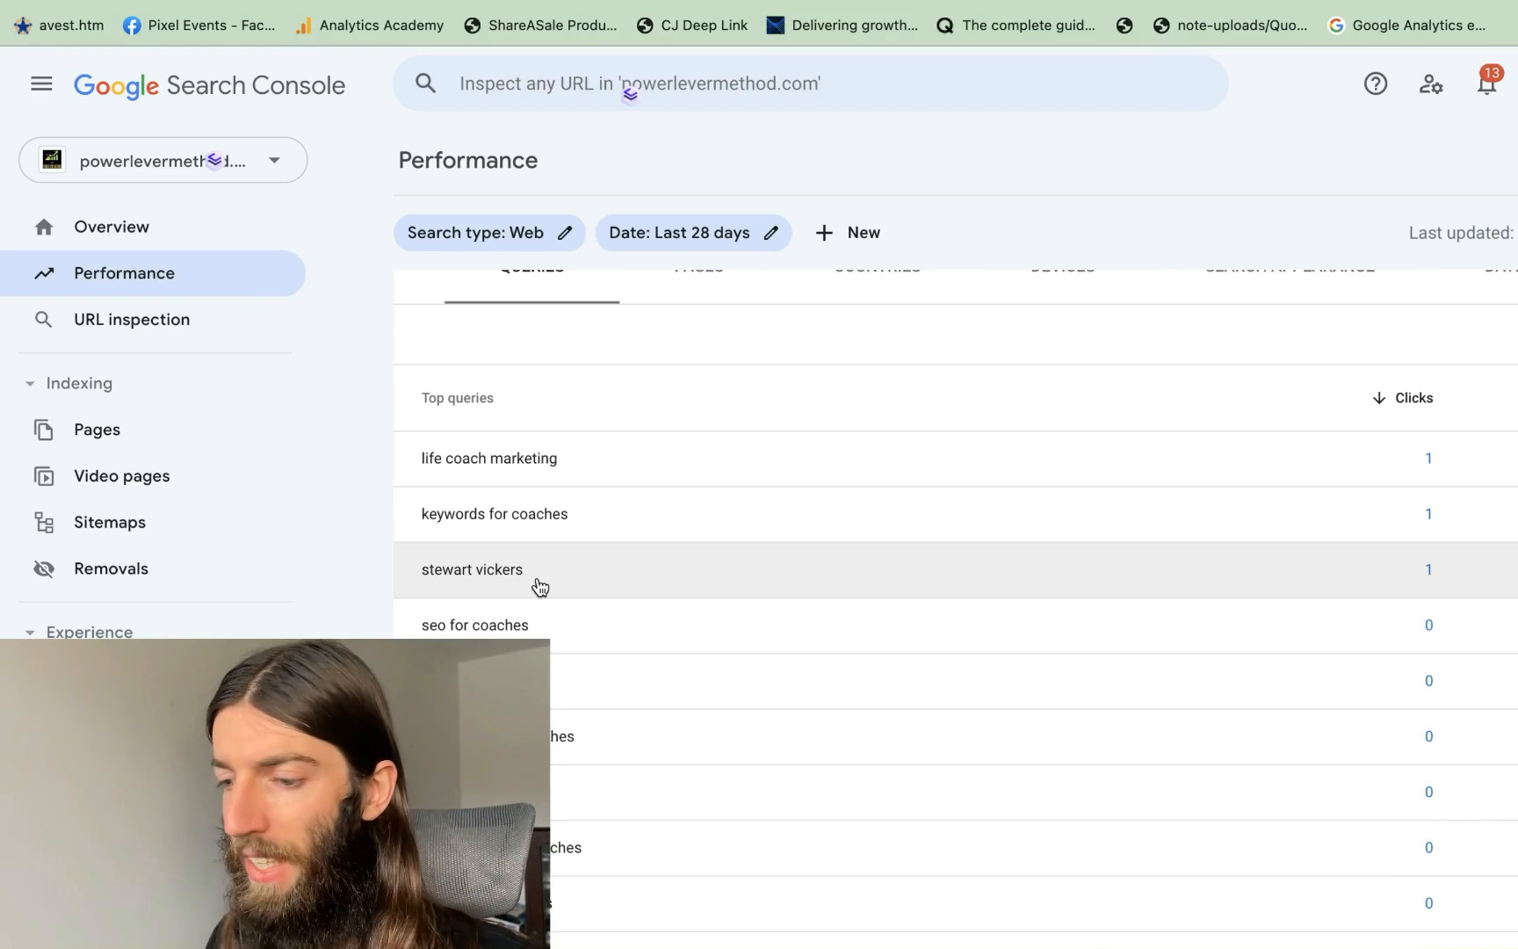
pyautogui.click(1229, 1)
pyautogui.click(363, 87)
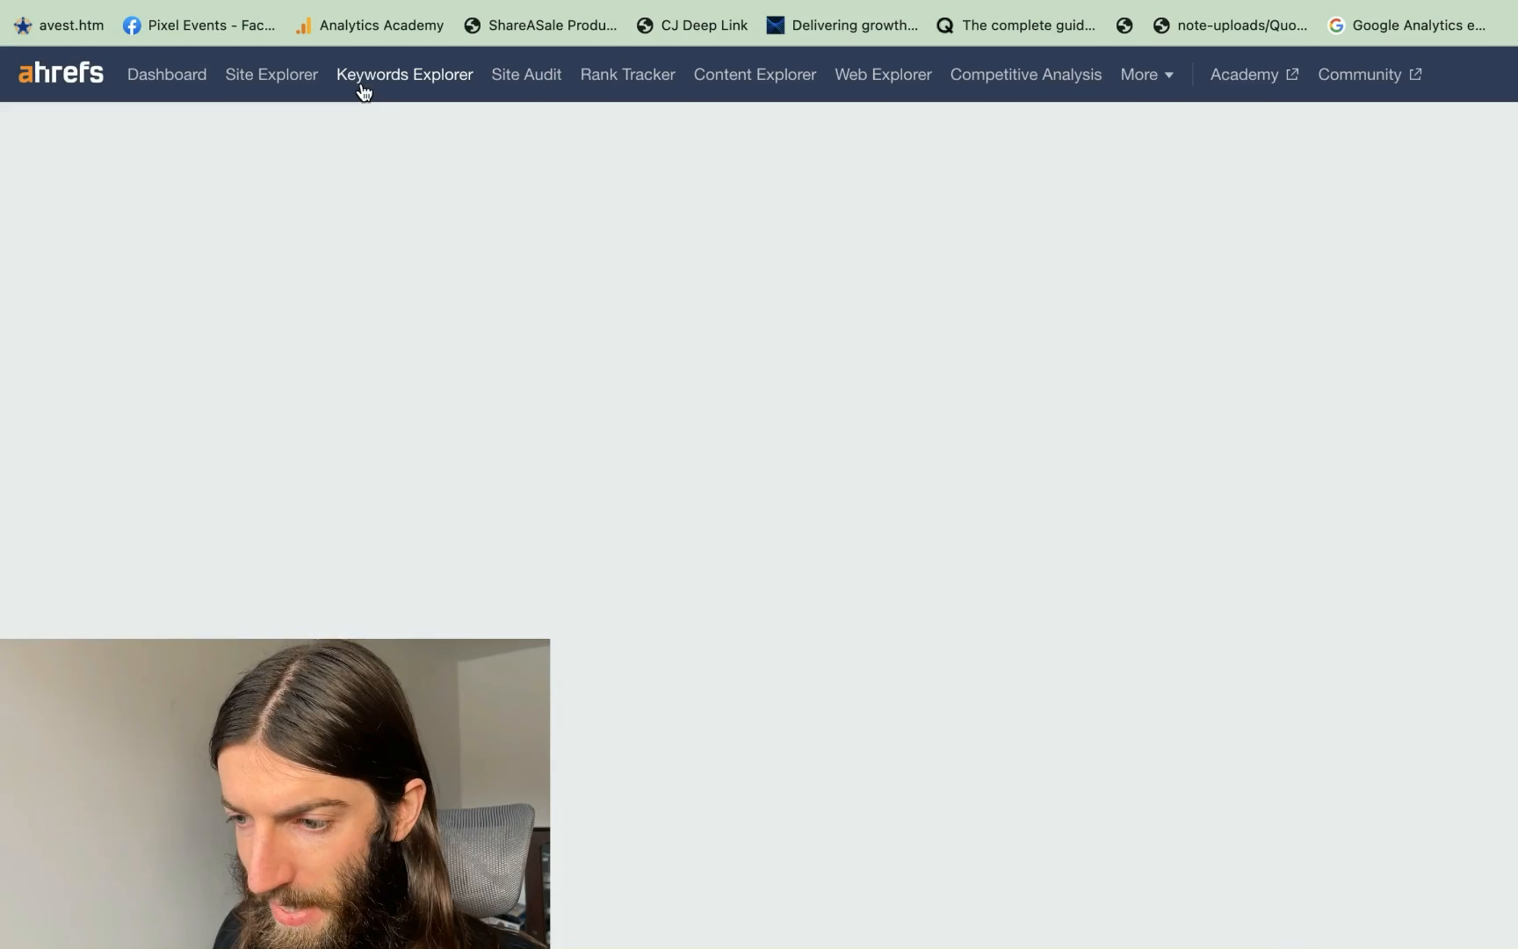
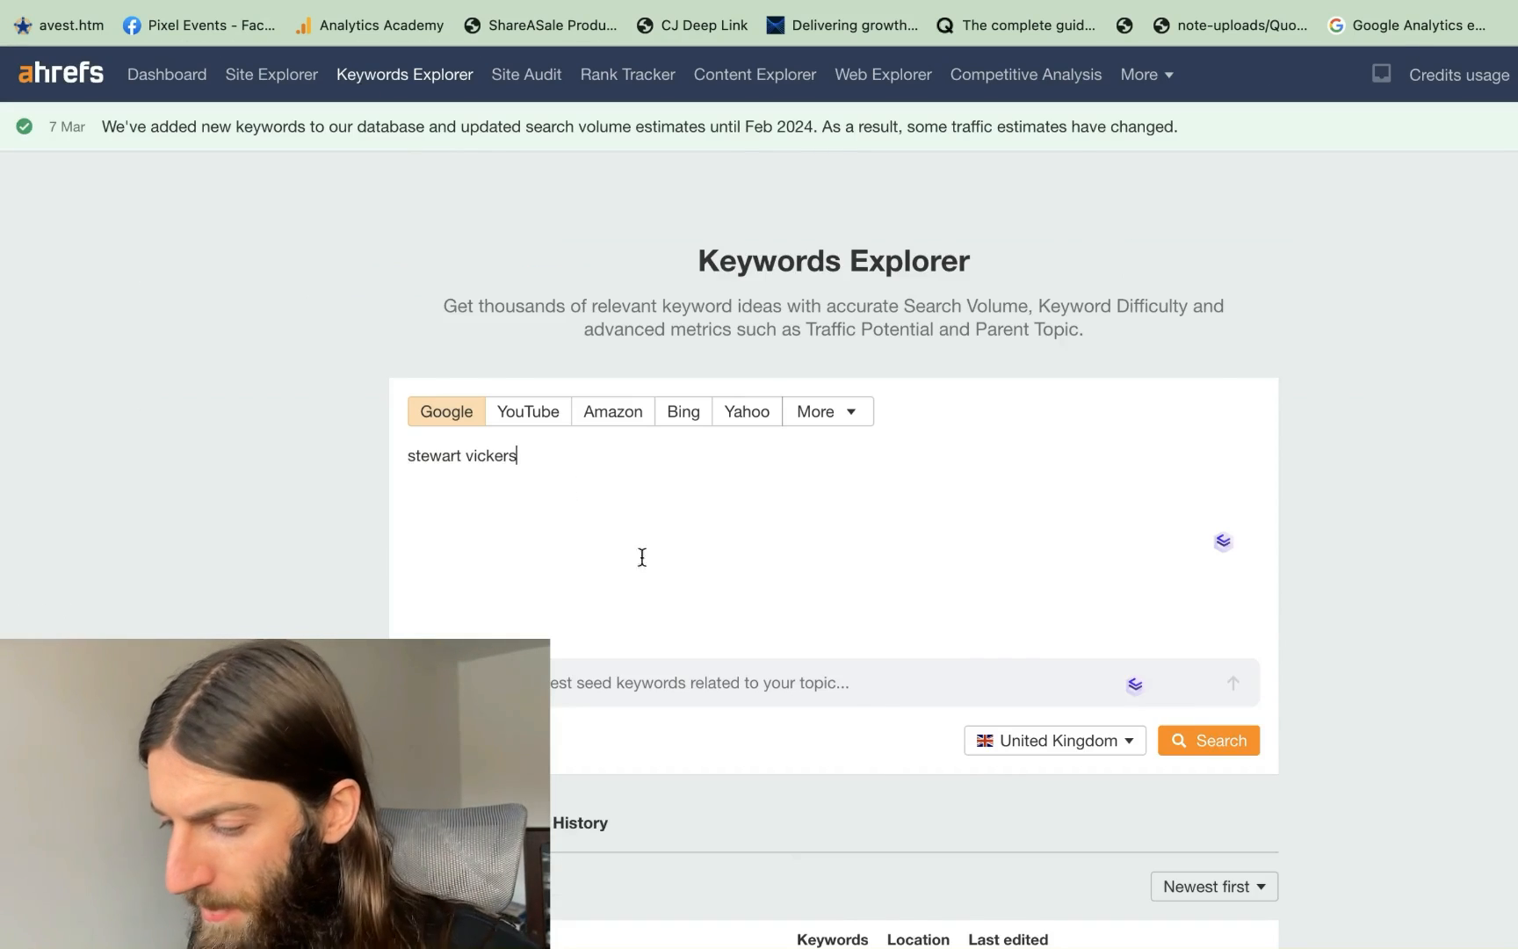
# Look up the person's-name query's United States search volume in Ahrefs, then return to Search Console
pyautogui.scroll(-3, 617, 527)
pyautogui.click(1055, 458)
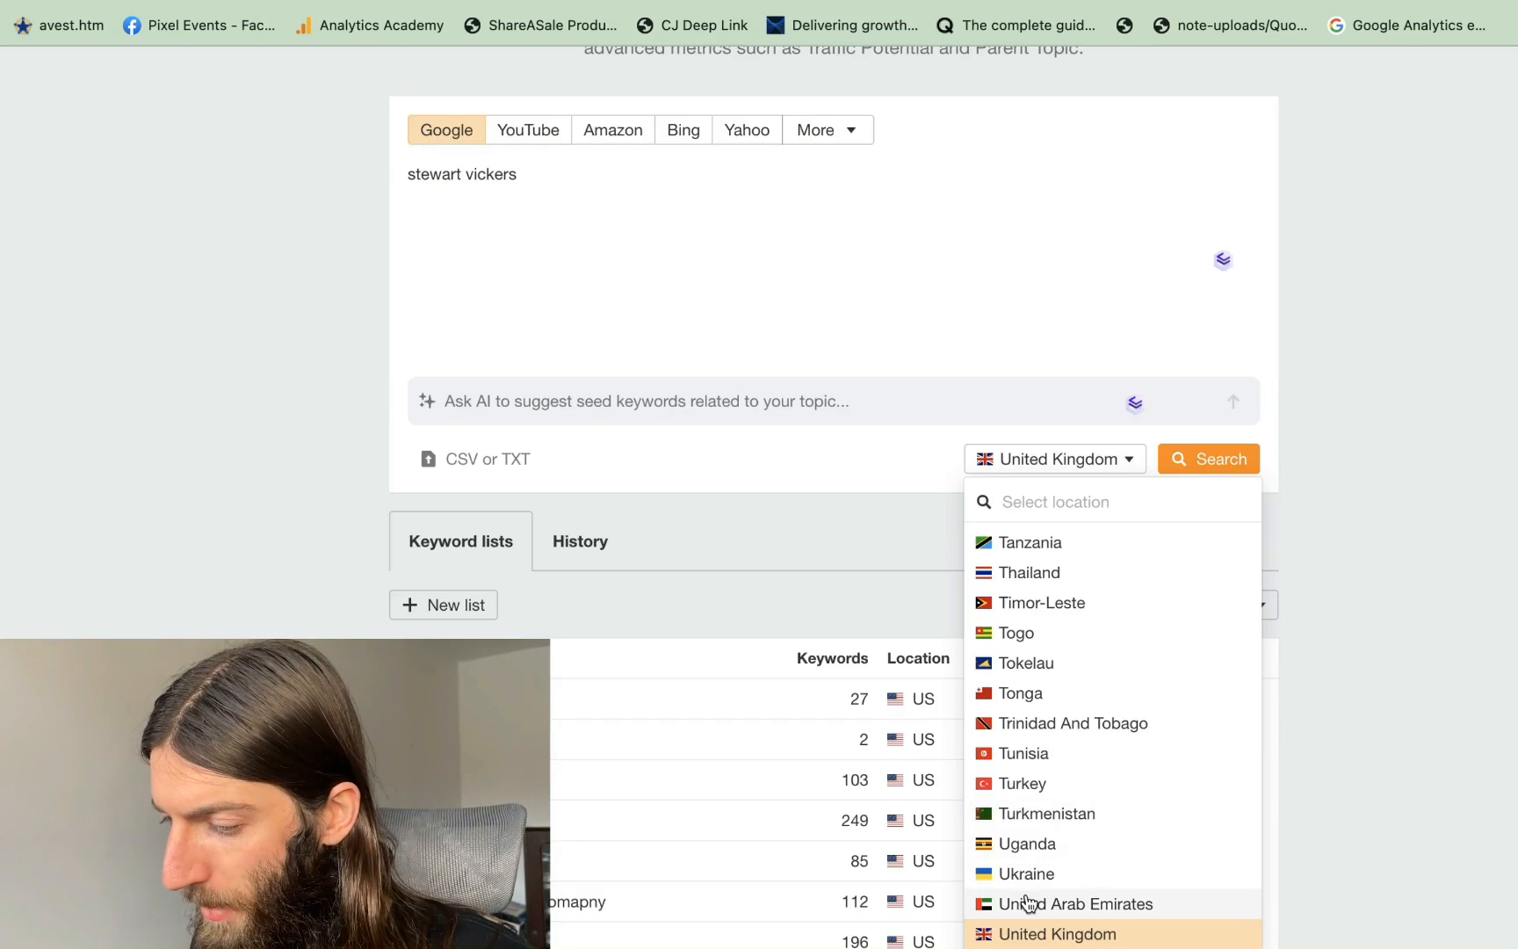
pyautogui.scroll(-2, 1030, 903)
pyautogui.click(1044, 839)
pyautogui.click(1209, 464)
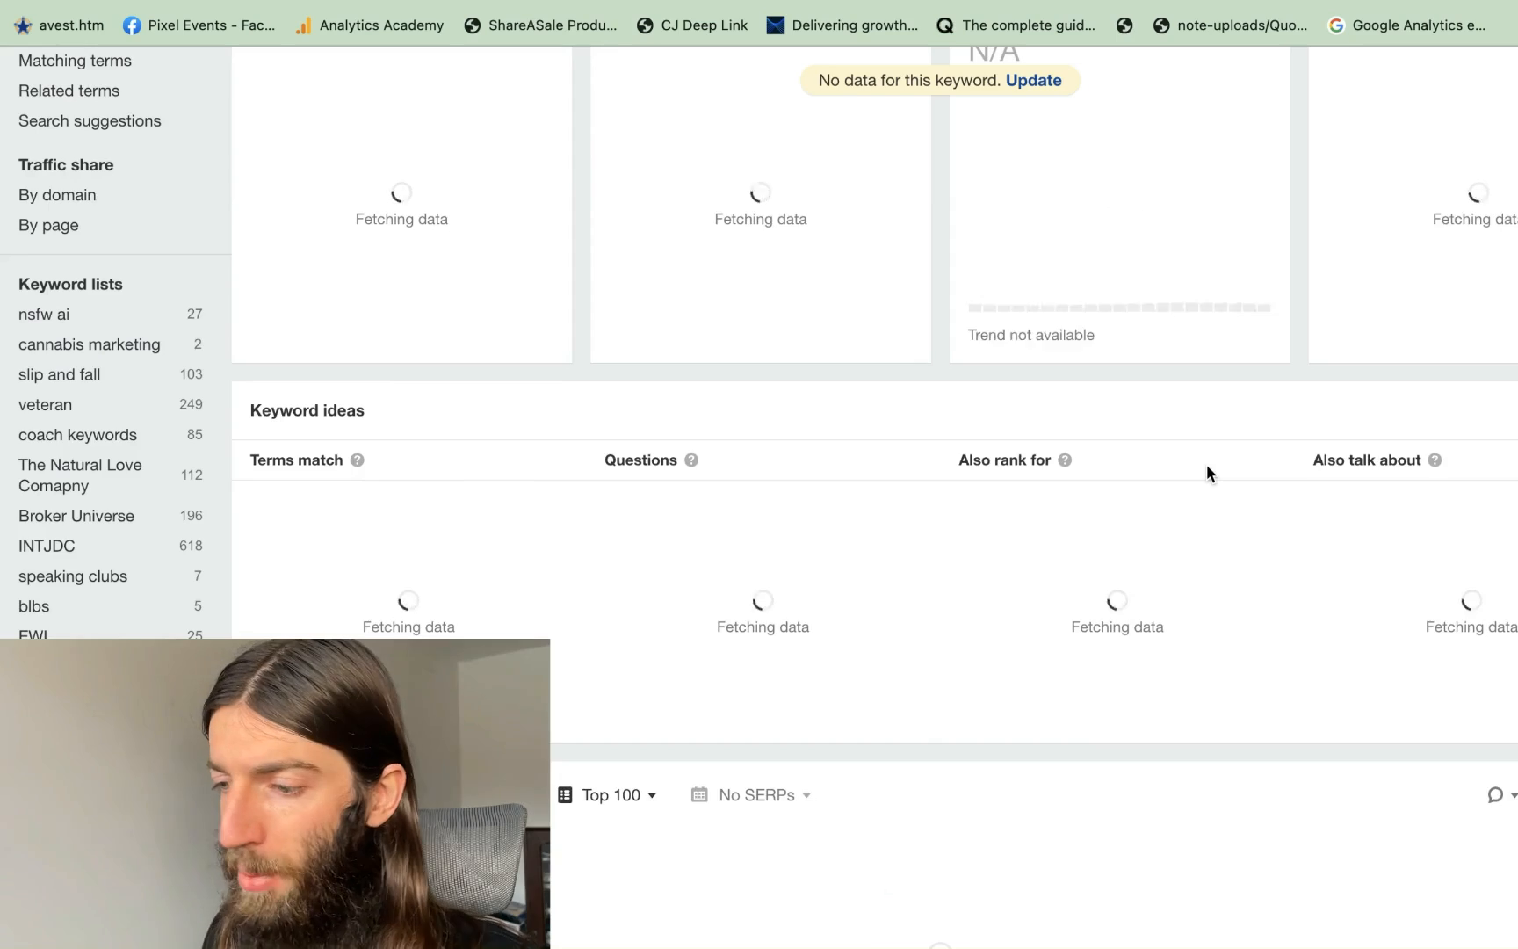
pyautogui.scroll(5, 846, 447)
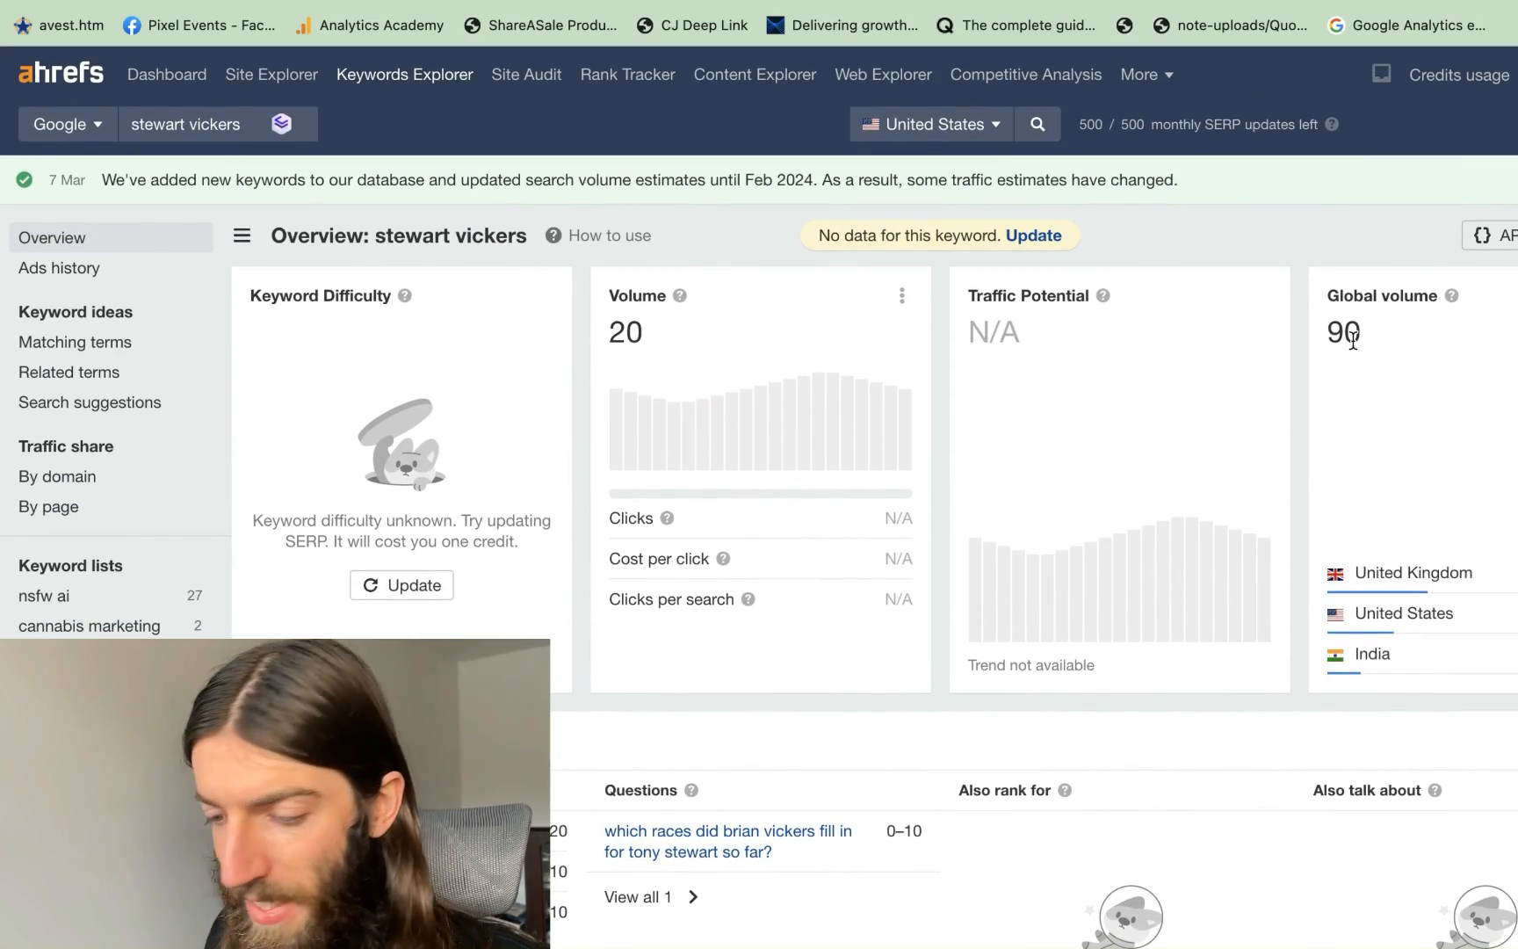
pyautogui.scroll(-15, 901, 630)
pyautogui.scroll(15, 901, 631)
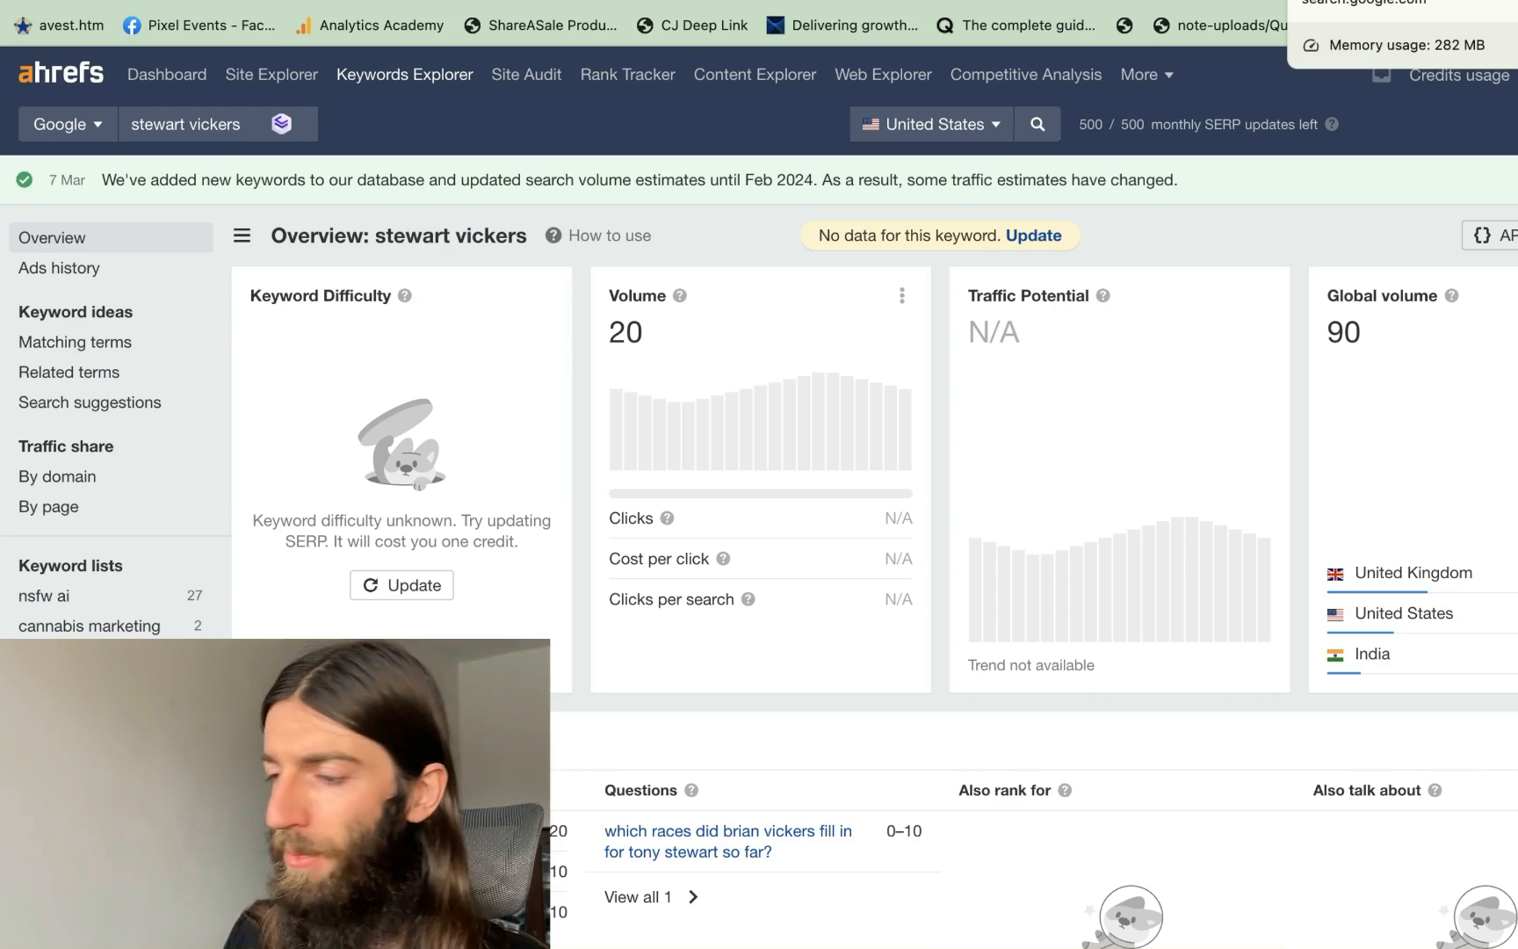
pyautogui.click(1318, 2)
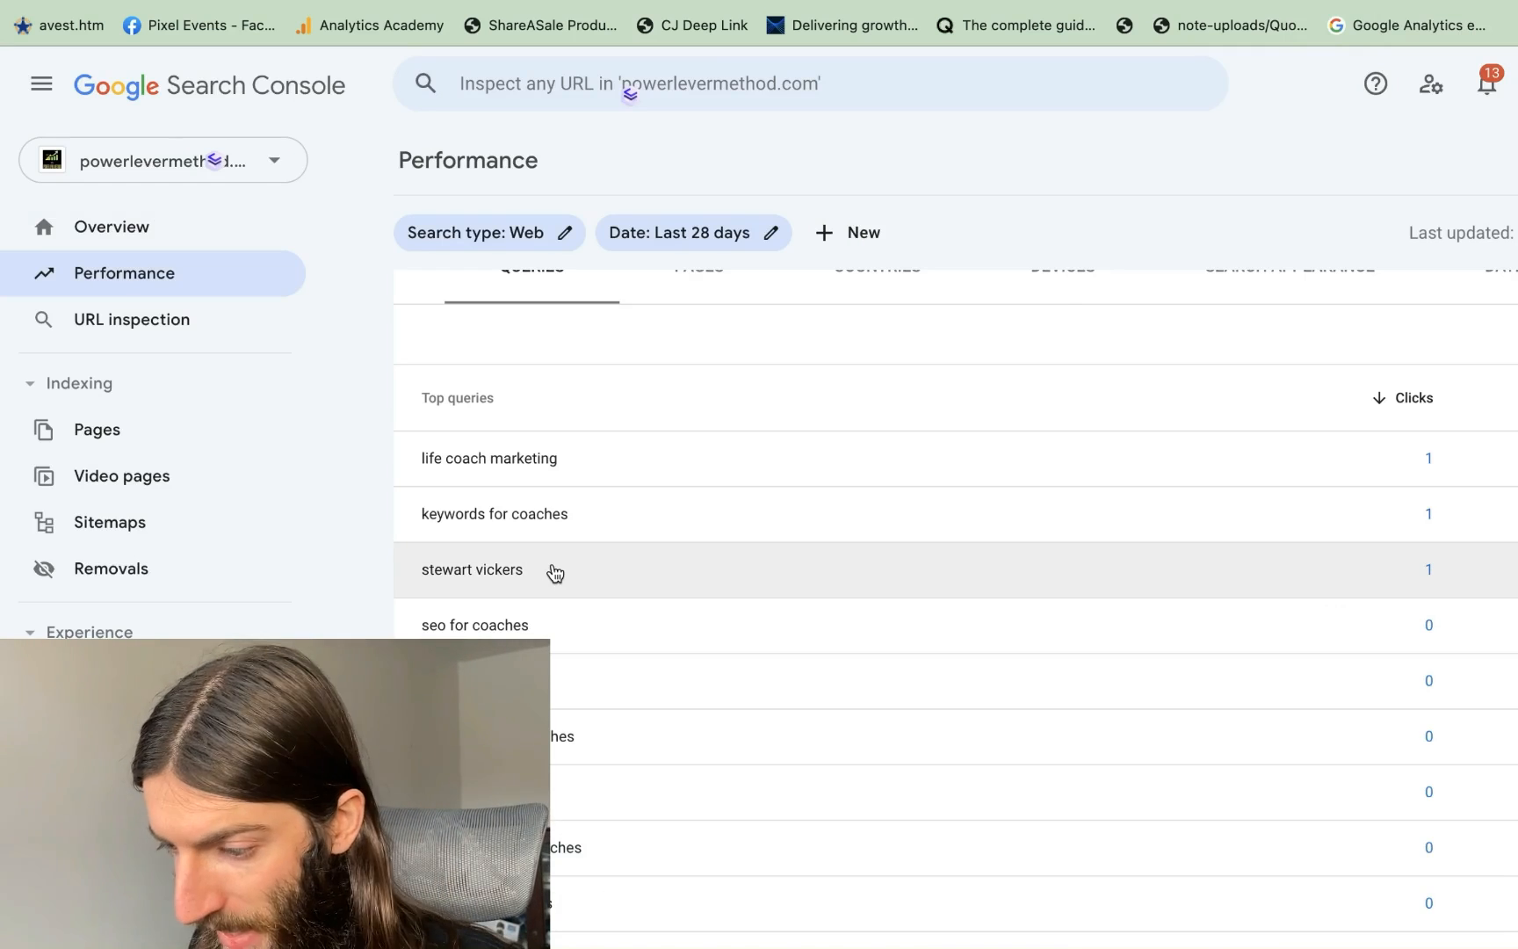
# Add average position to the Performance chart
pyautogui.scroll(1, 555, 573)
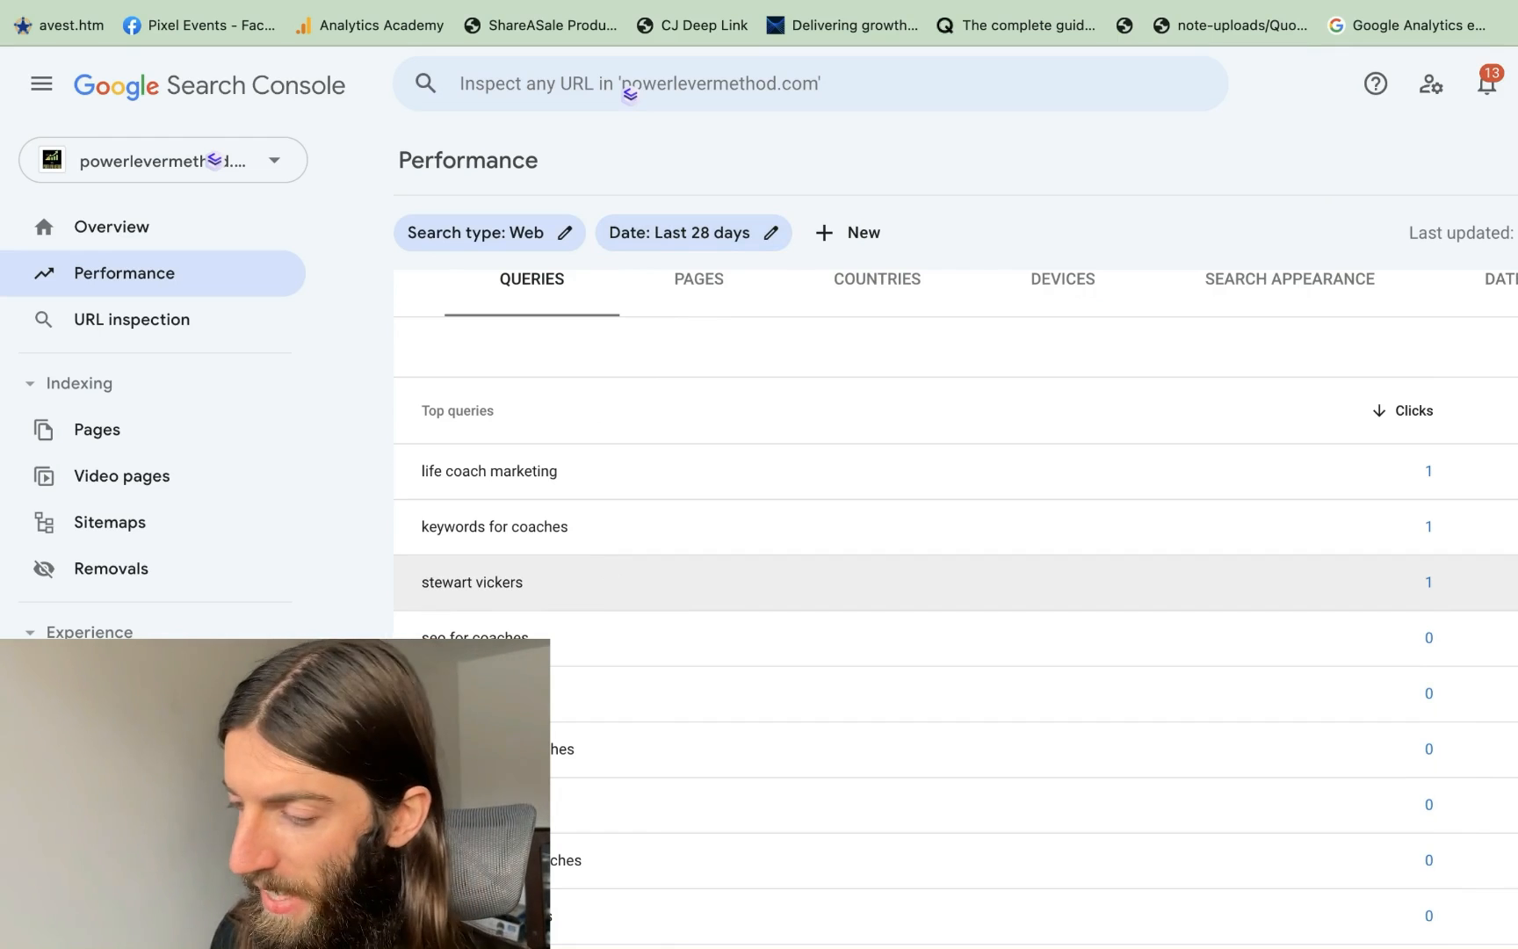
pyautogui.scroll(3, 1433, 609)
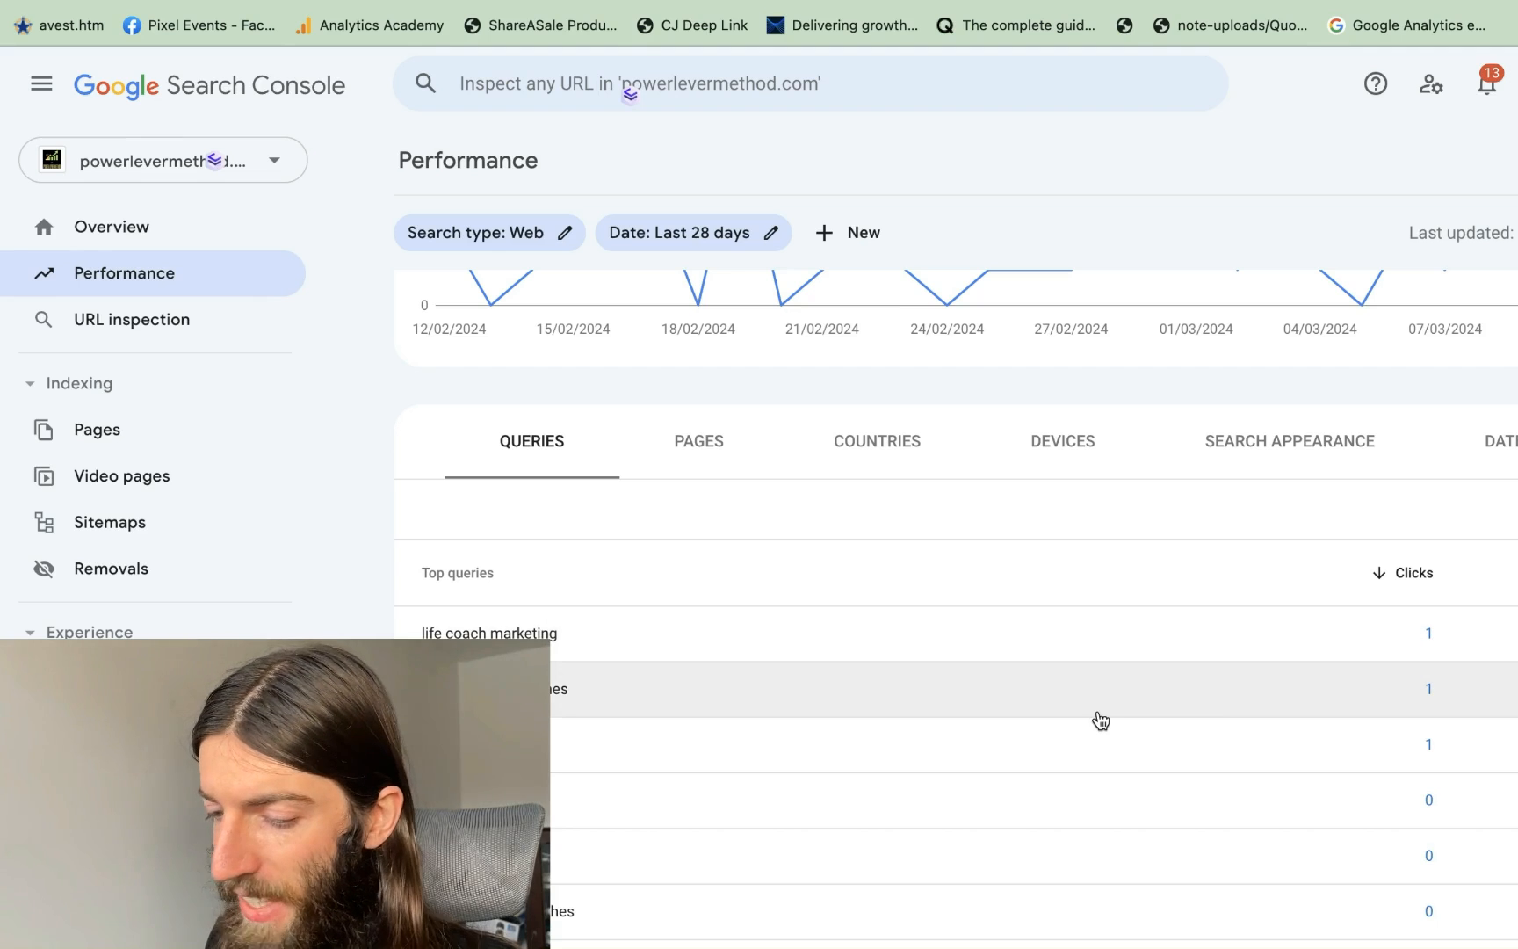
pyautogui.scroll(-1, 1099, 719)
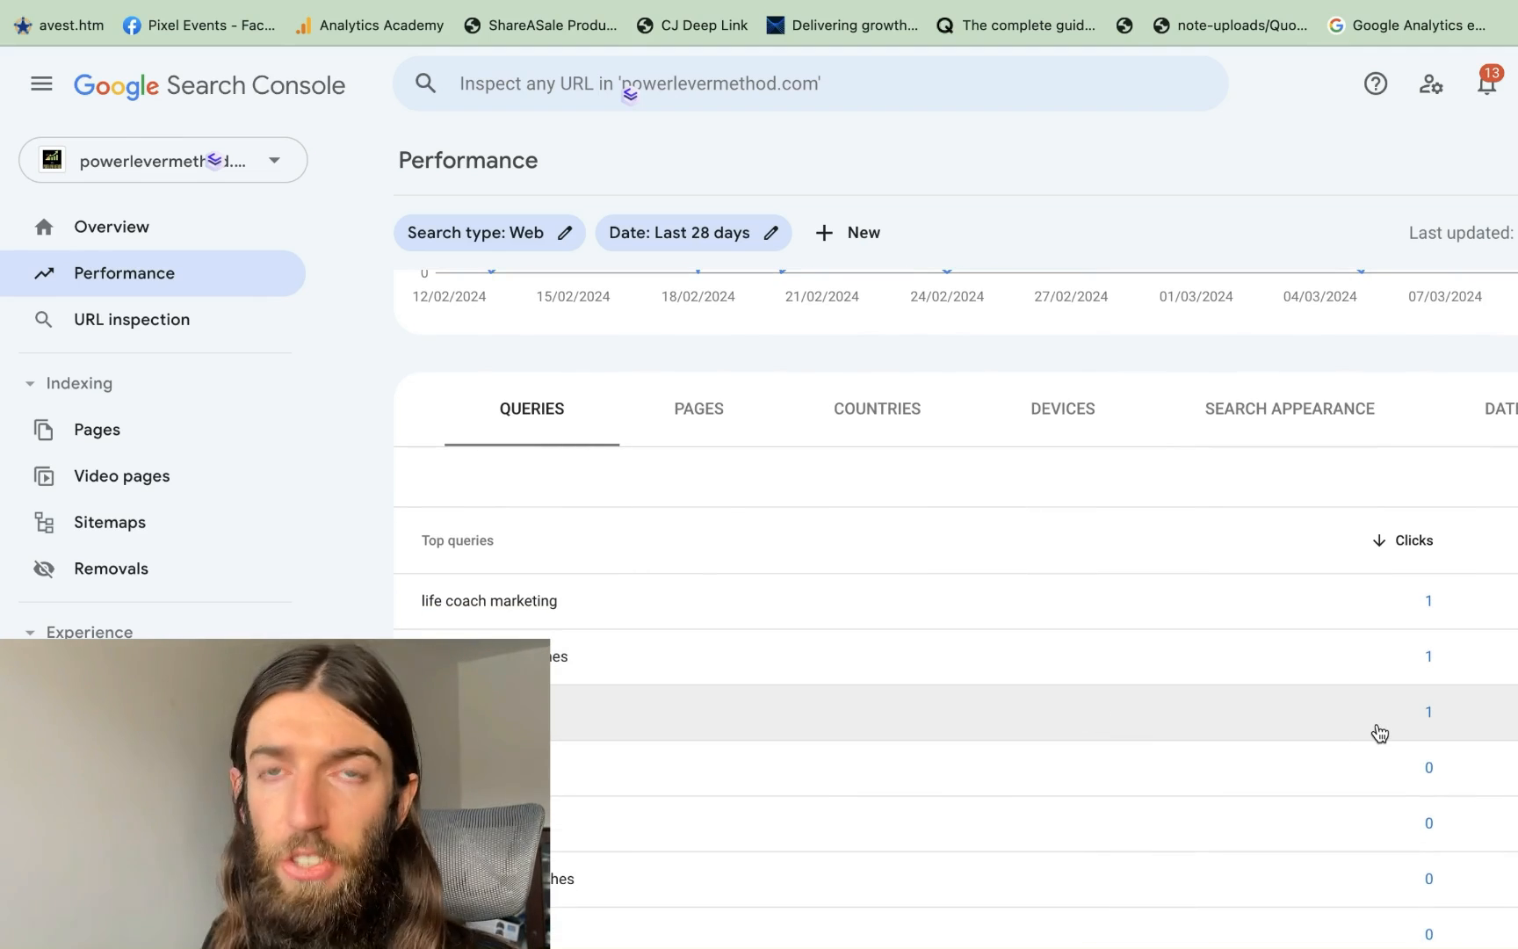
pyautogui.scroll(5, 1379, 731)
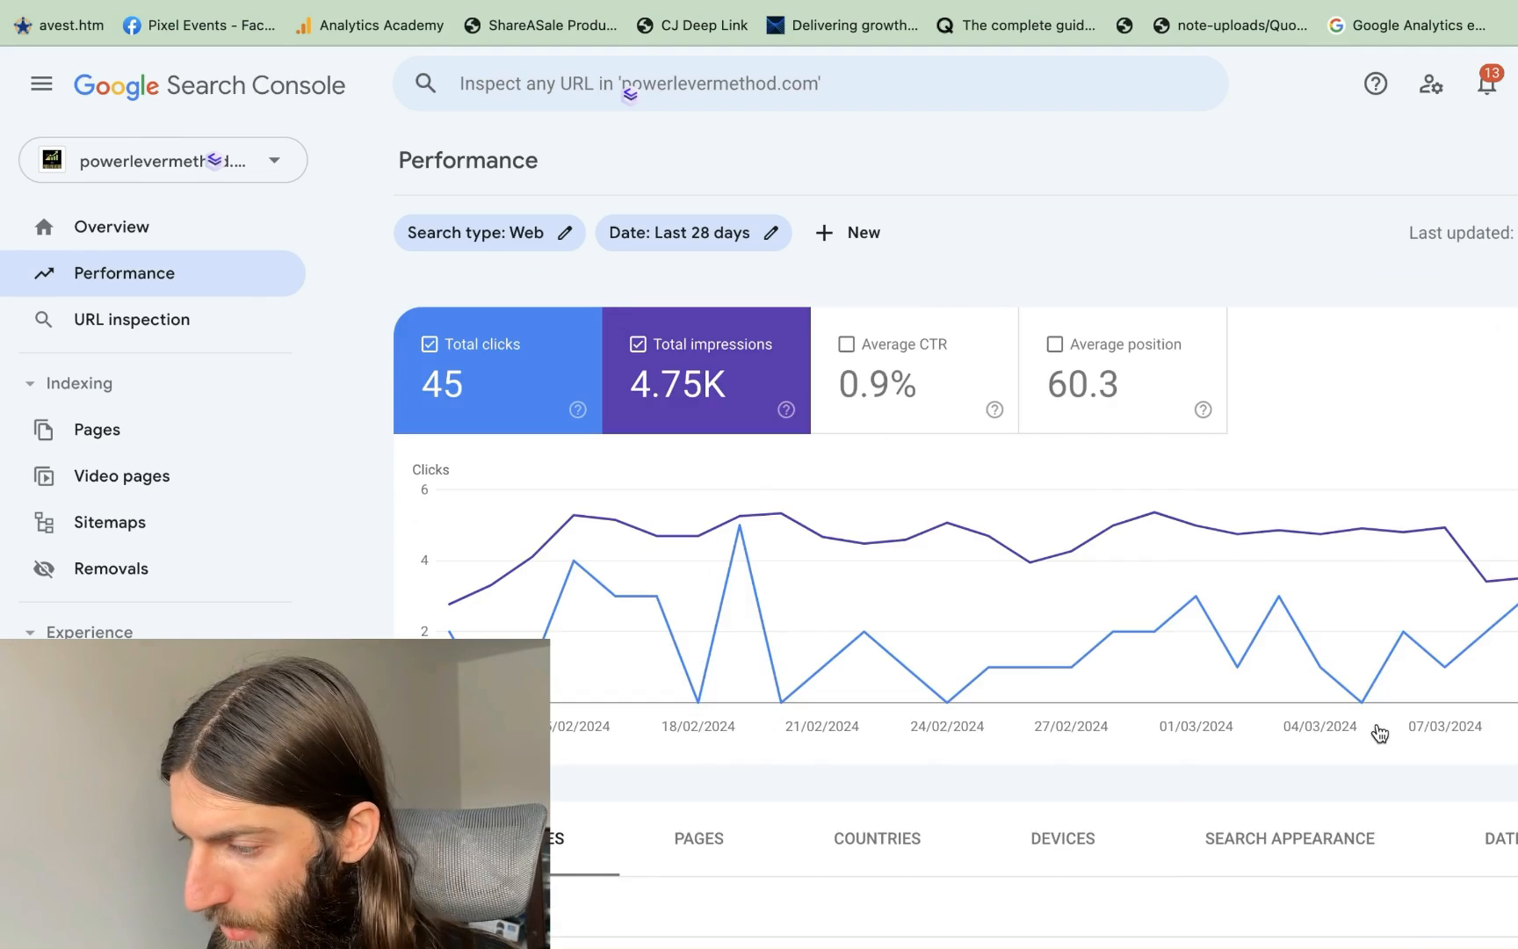
pyautogui.click(1144, 400)
# Filter by the person's-name query, remove it, then filter to 'seo for coaches'
pyautogui.scroll(-3, 1040, 632)
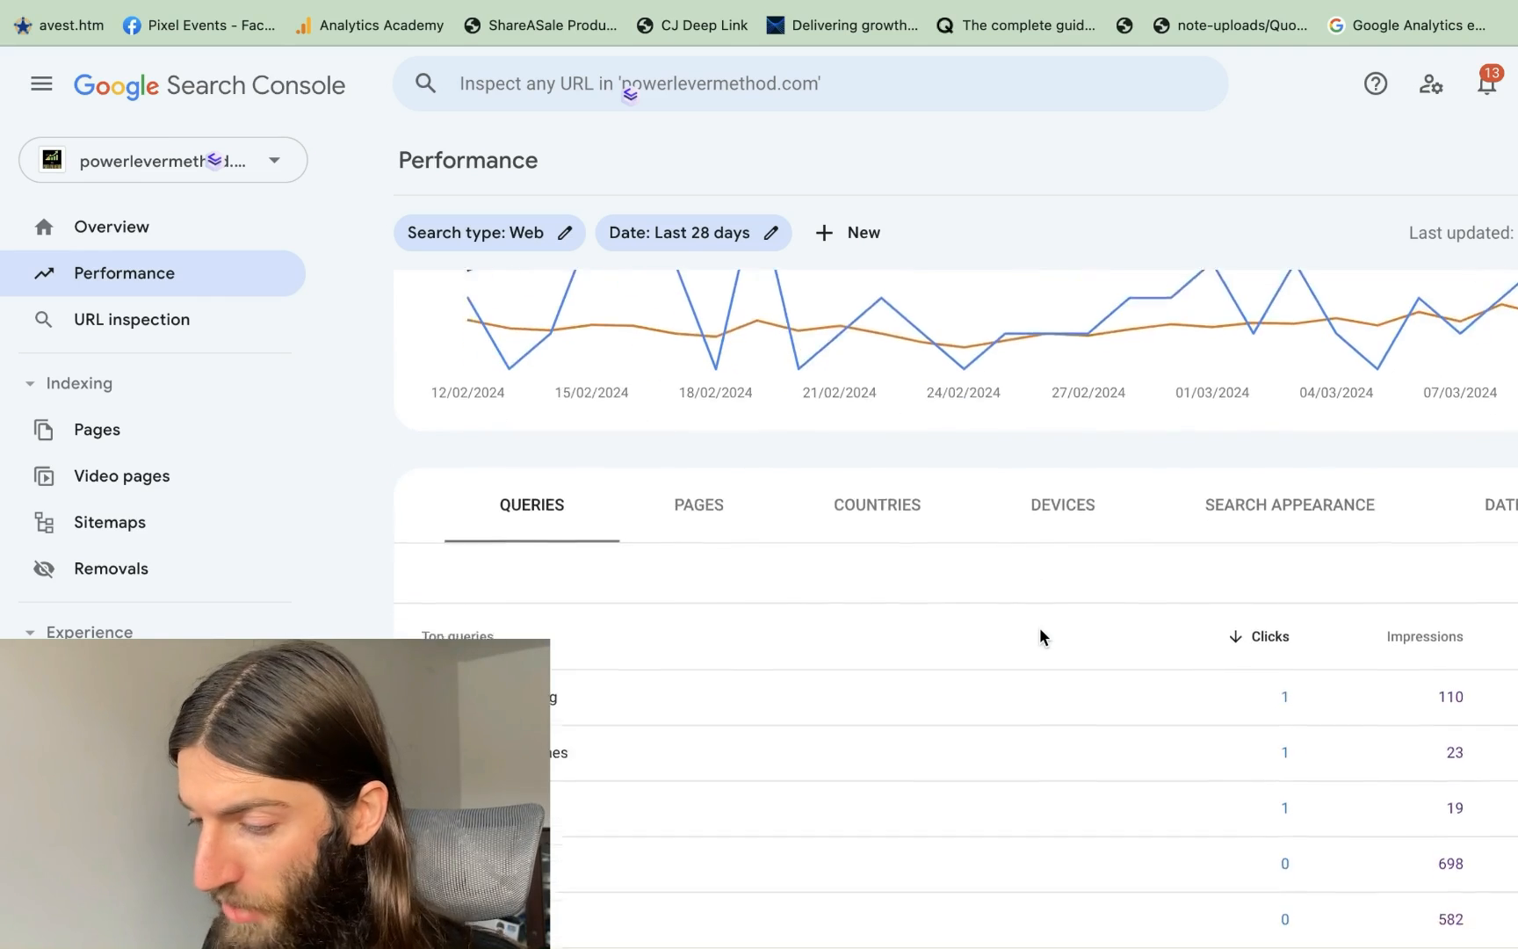
pyautogui.scroll(-3, 1040, 633)
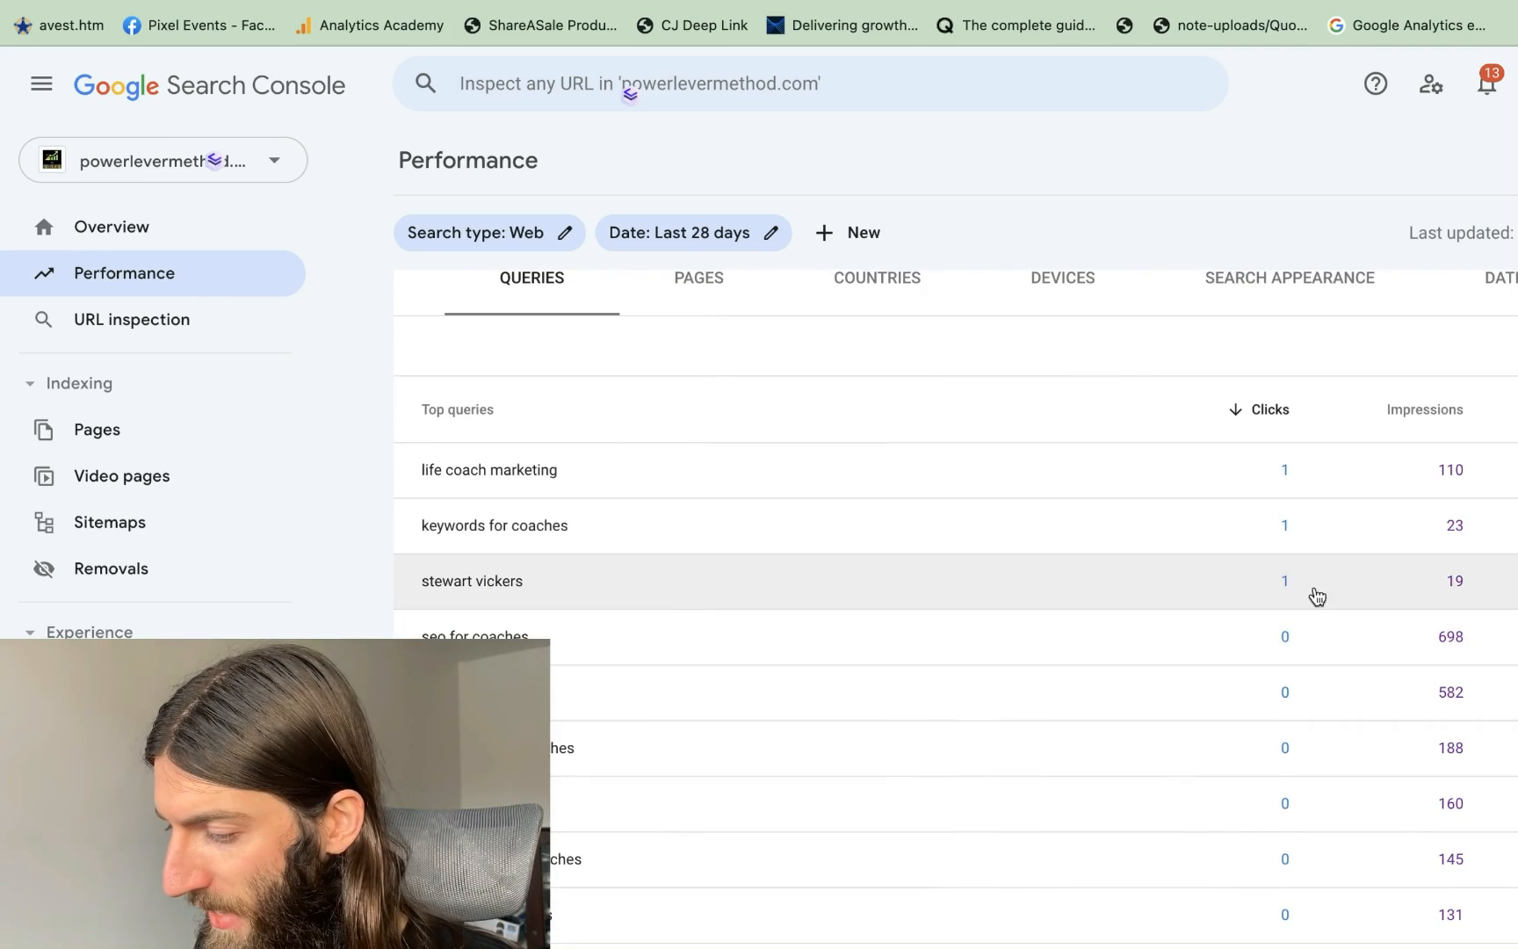
pyautogui.click(1142, 586)
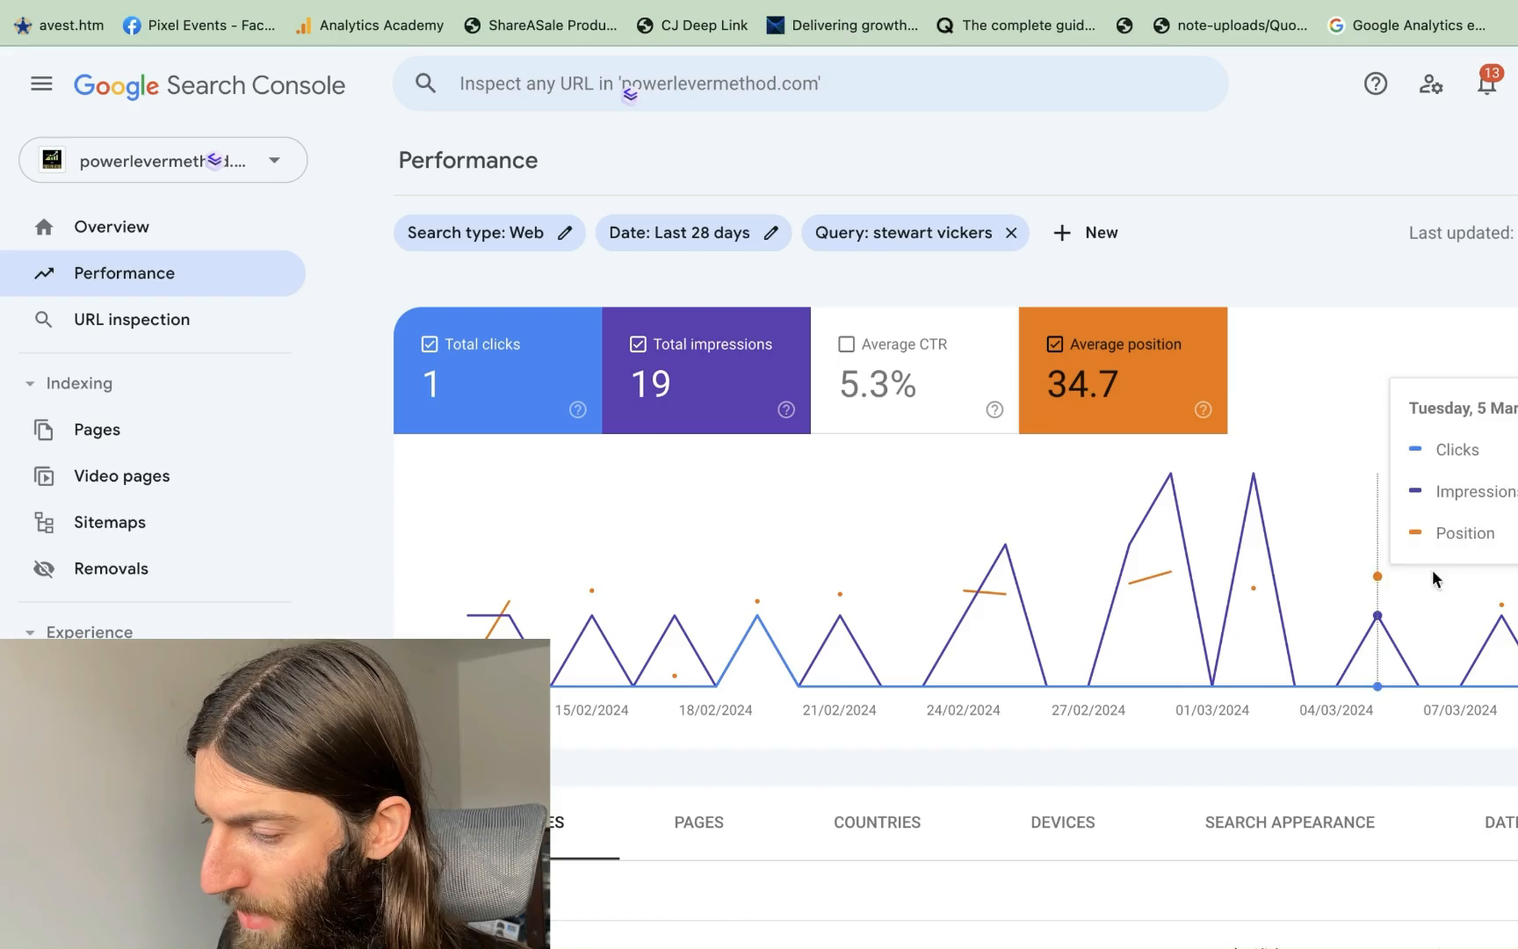
pyautogui.click(1012, 233)
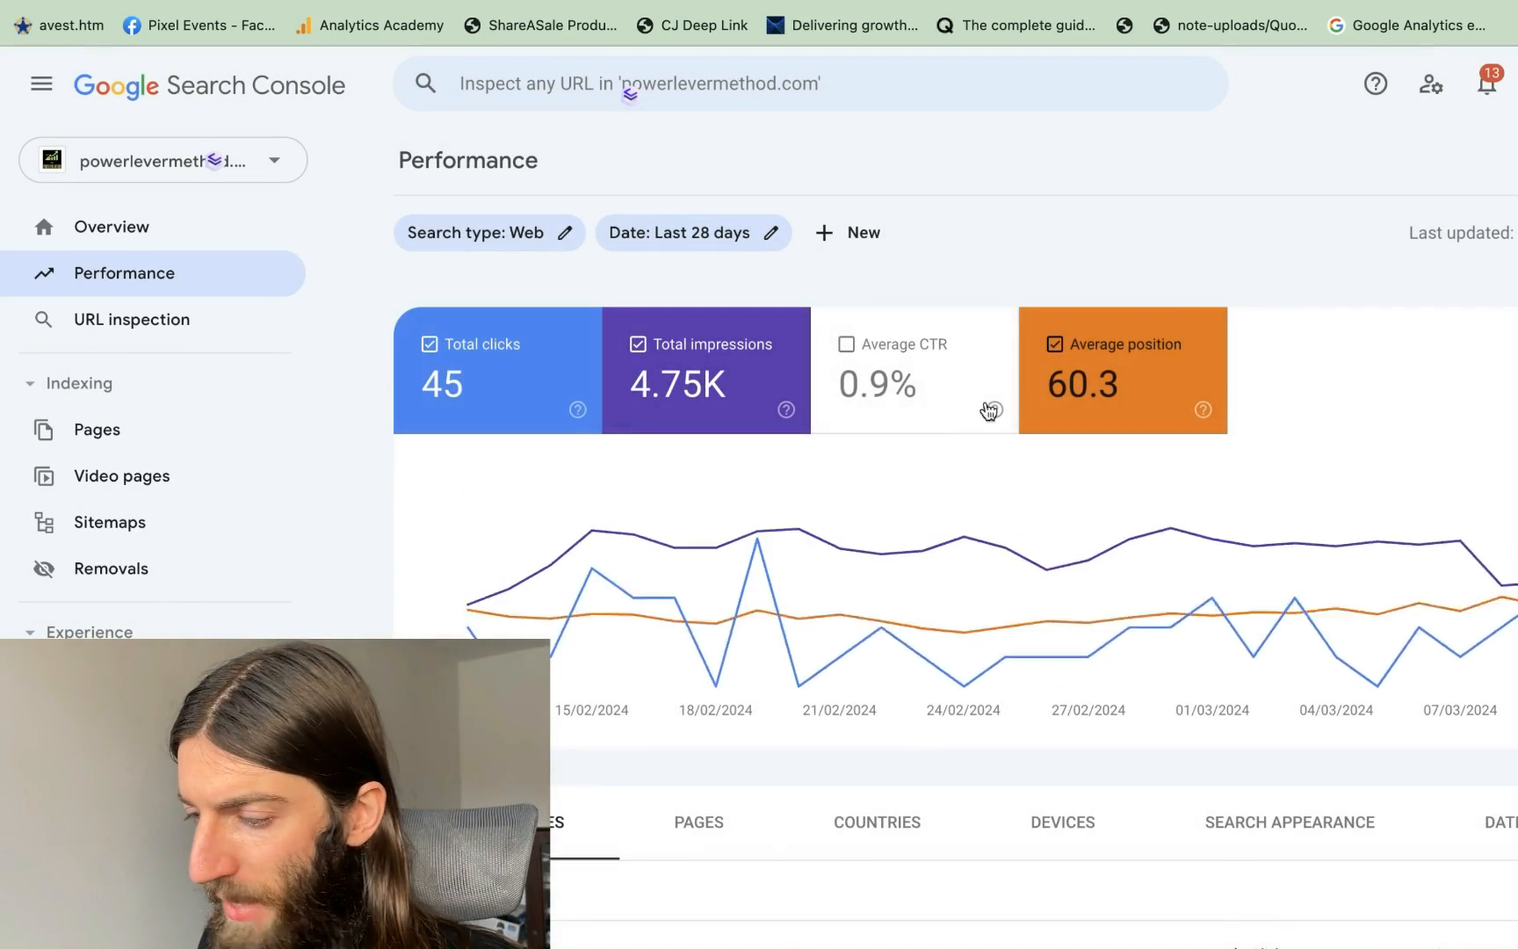
pyautogui.scroll(-5, 924, 597)
pyautogui.scroll(-2, 803, 596)
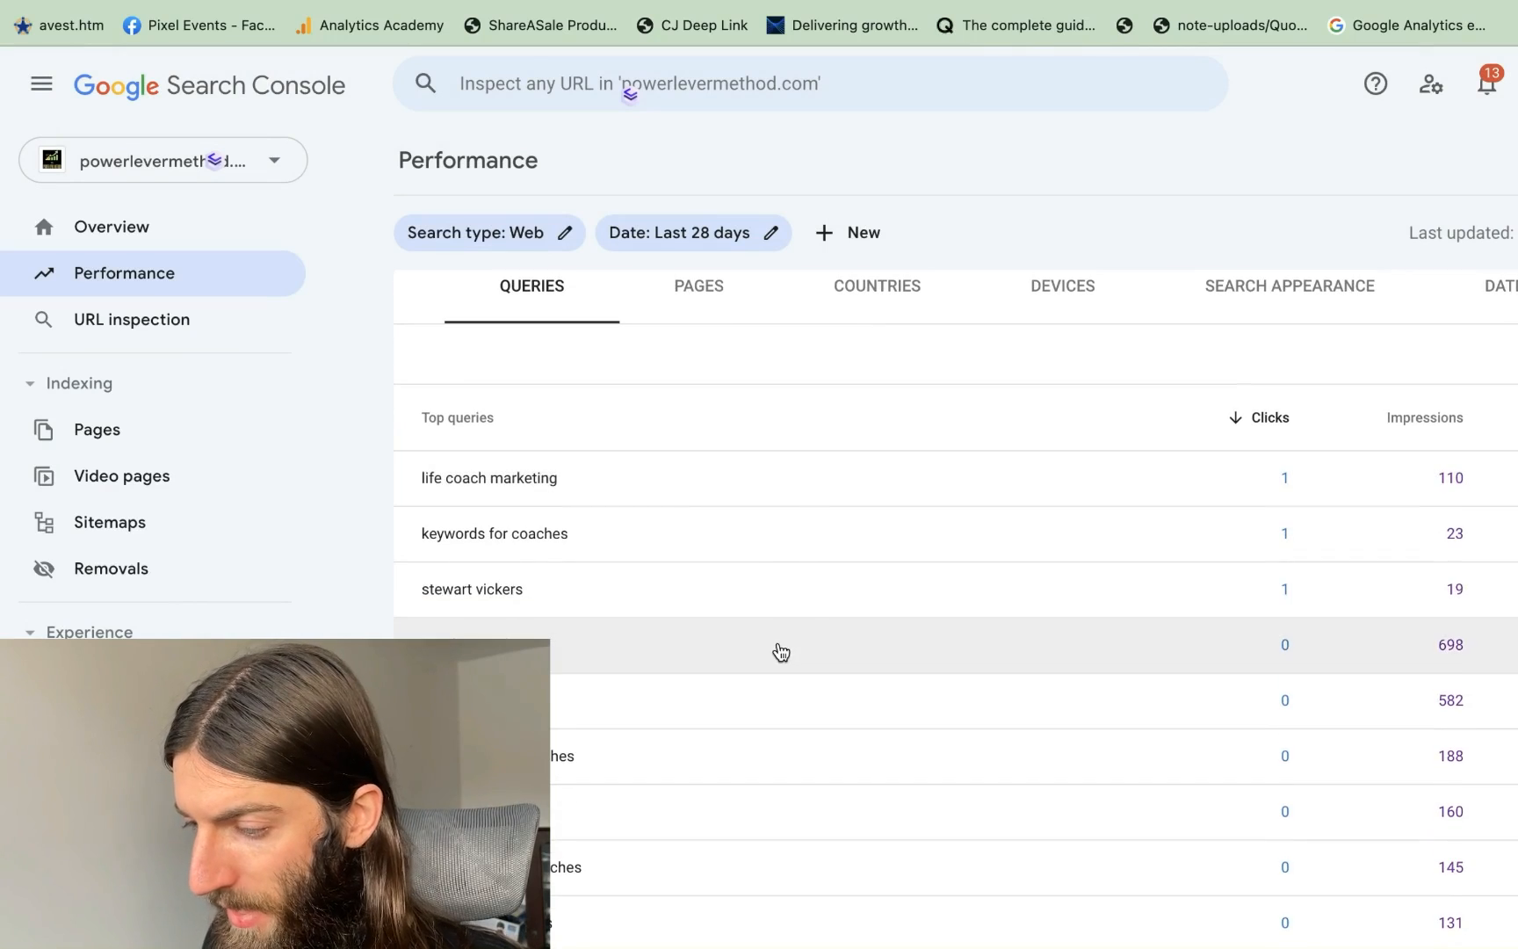
pyautogui.click(779, 650)
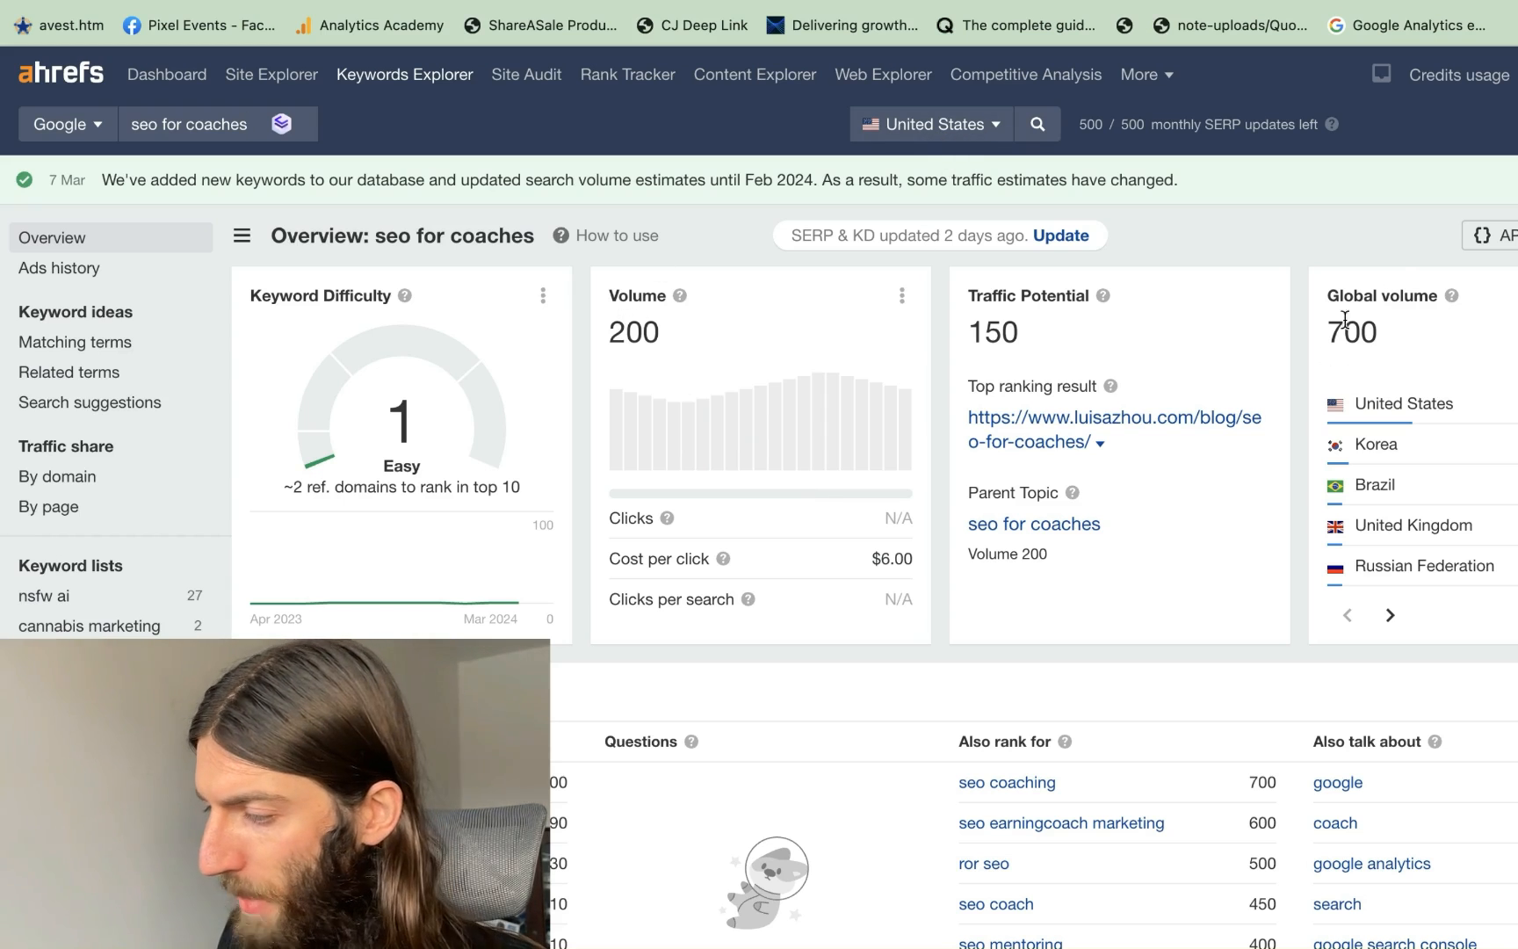
# Break the 'seo for coaches' Performance results down by country
pyautogui.click(1406, 2)
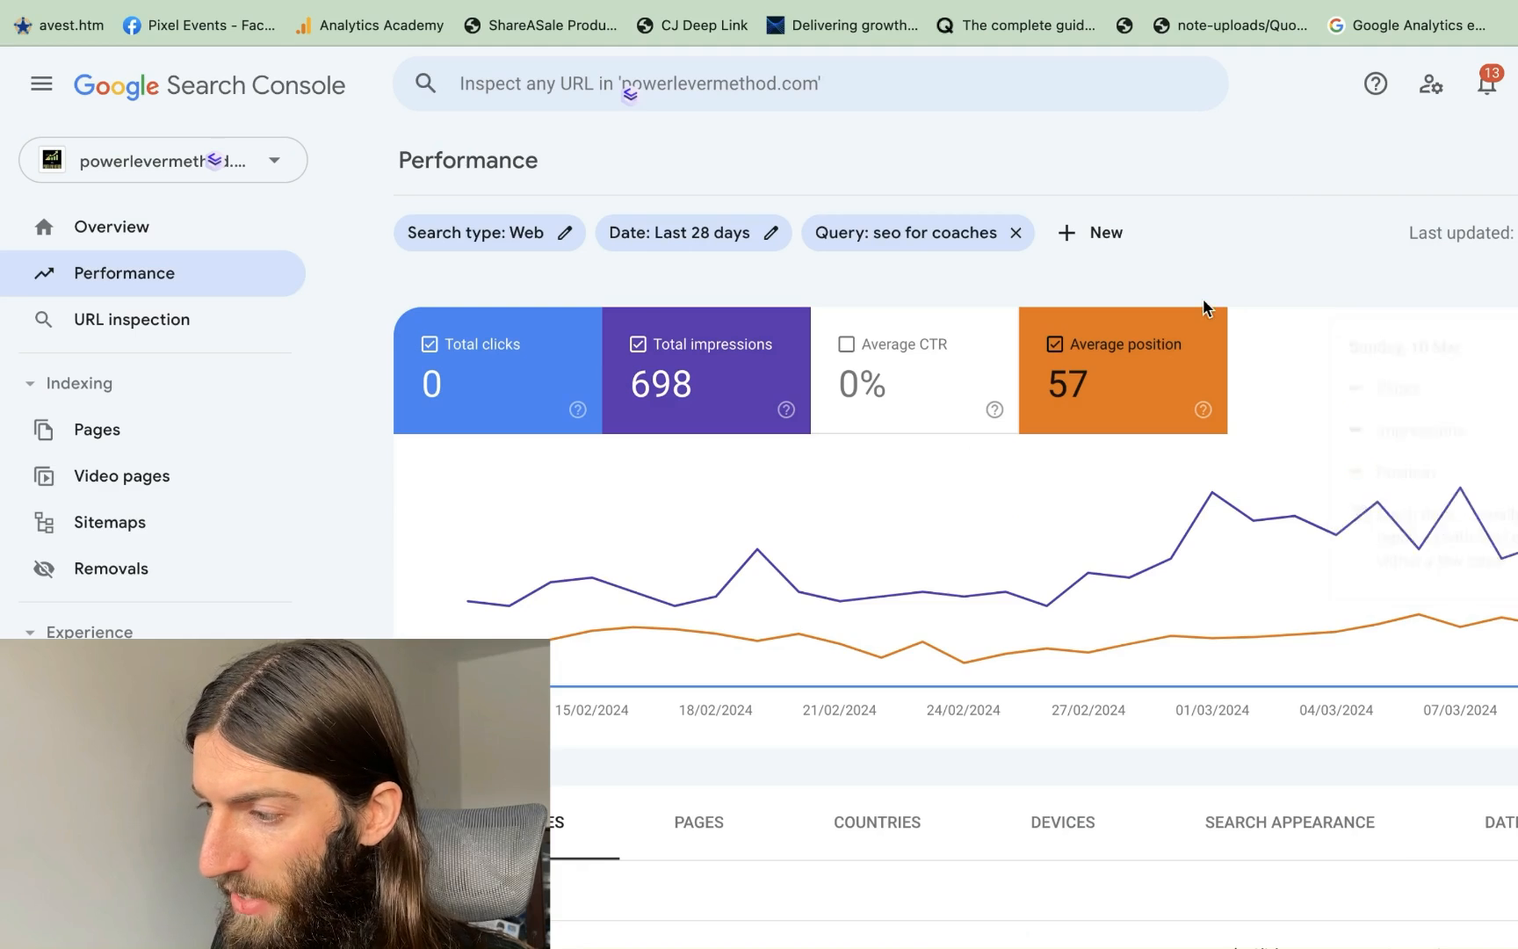
pyautogui.scroll(-1, 1335, 294)
pyautogui.scroll(-2, 817, 687)
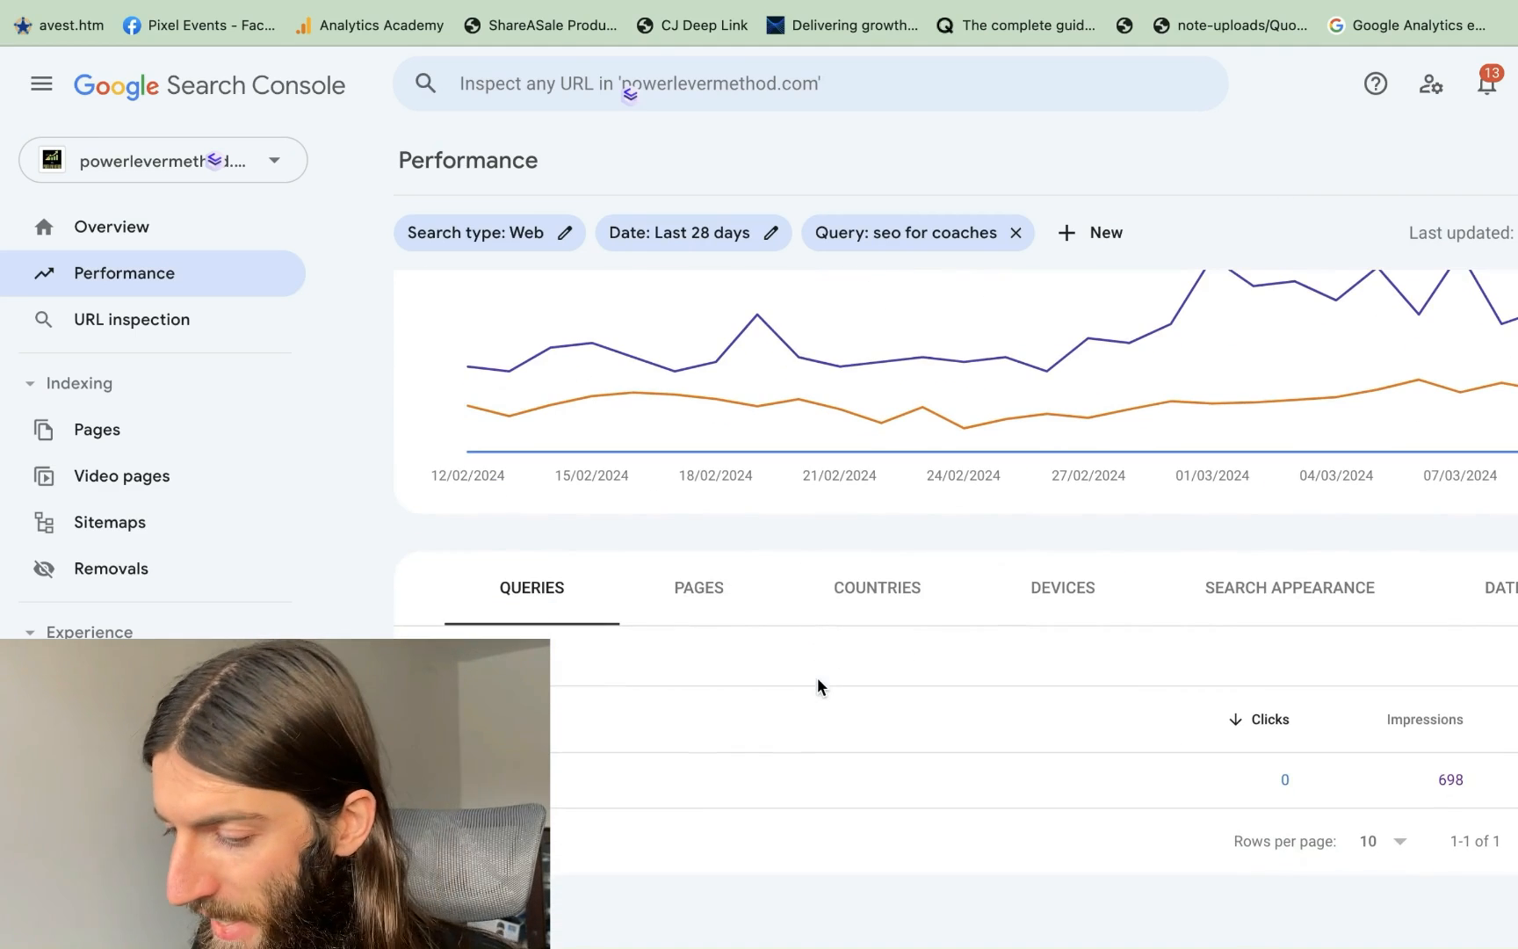
pyautogui.click(882, 592)
pyautogui.scroll(-5, 883, 592)
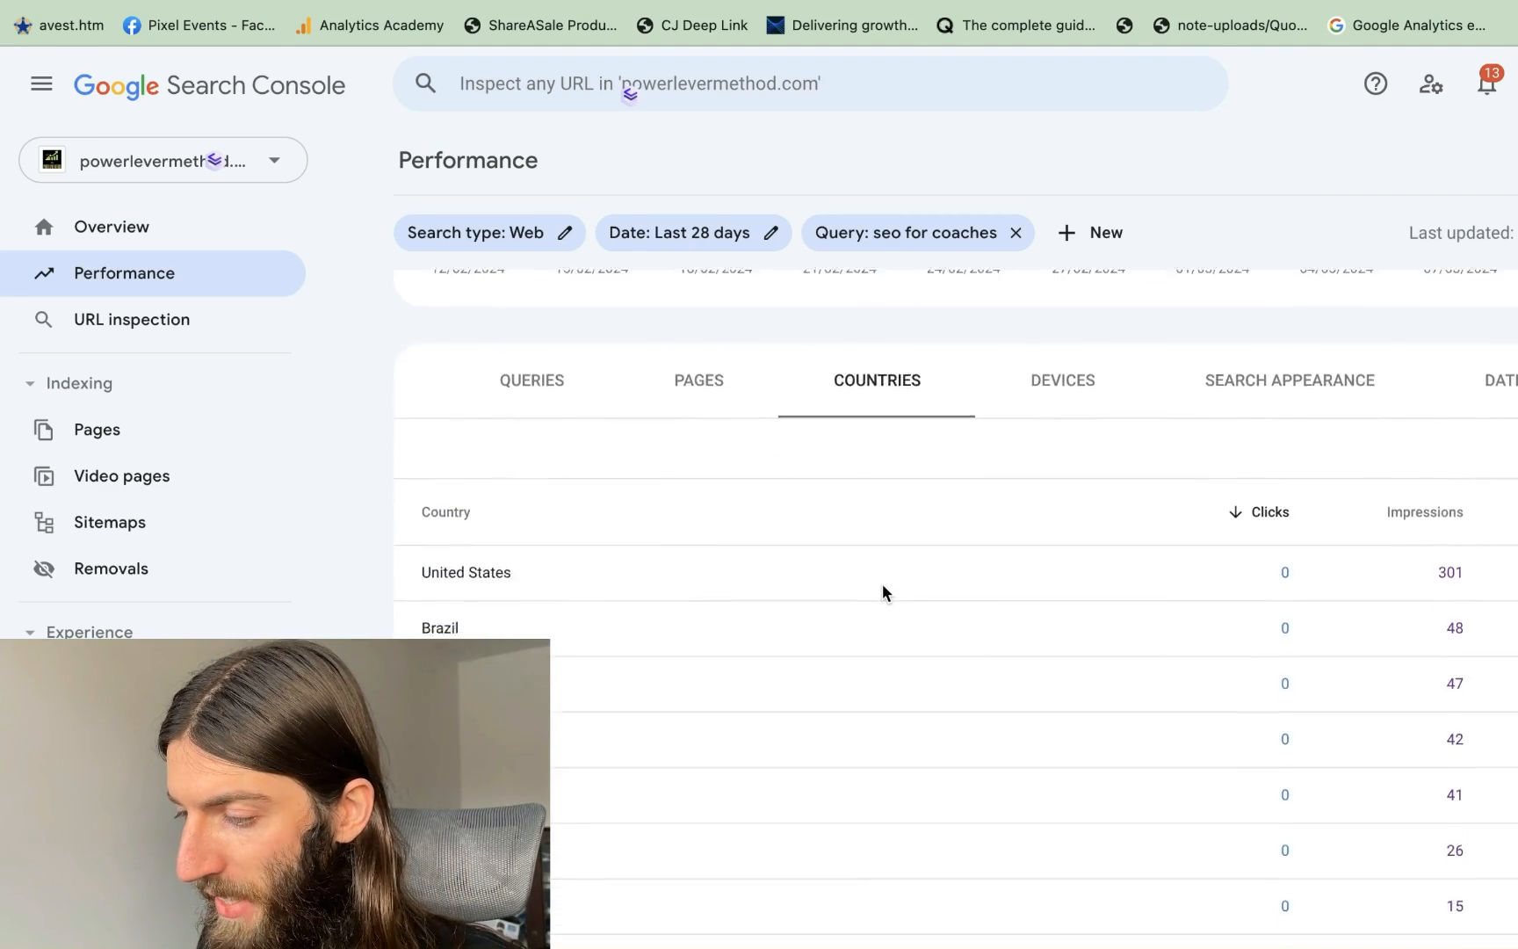
# Compare with Ahrefs' 'seo for coaches' overview, then return to the country breakdown
pyautogui.click(1197, 7)
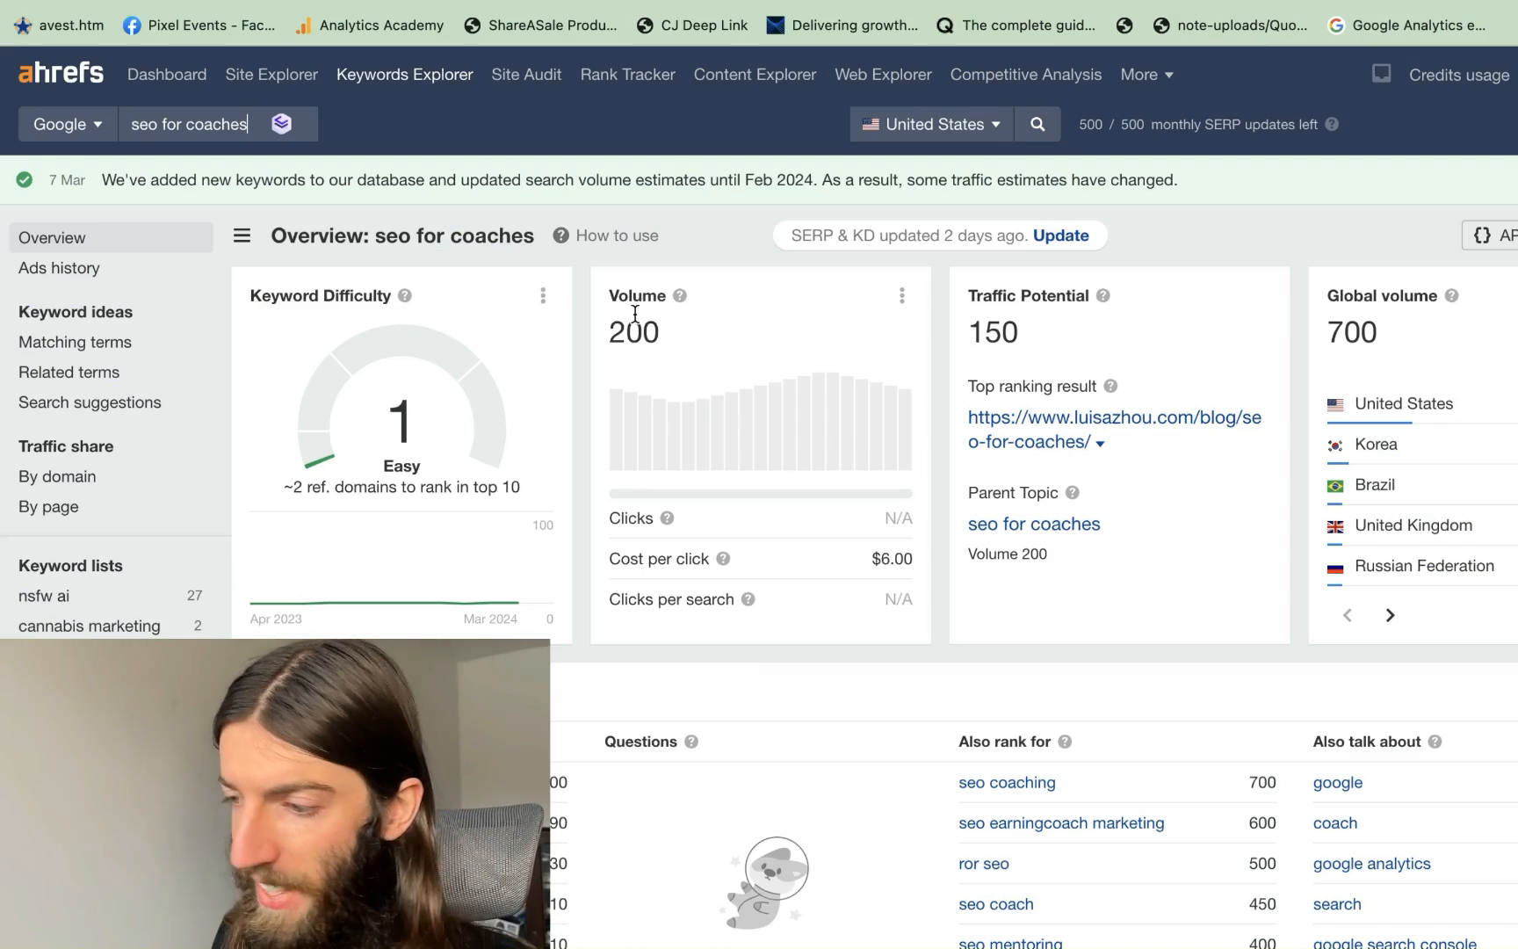
pyautogui.hotkey('ctrl', 'shift', 'Tab')
pyautogui.scroll(-3, 1010, 482)
pyautogui.scroll(10, 1010, 482)
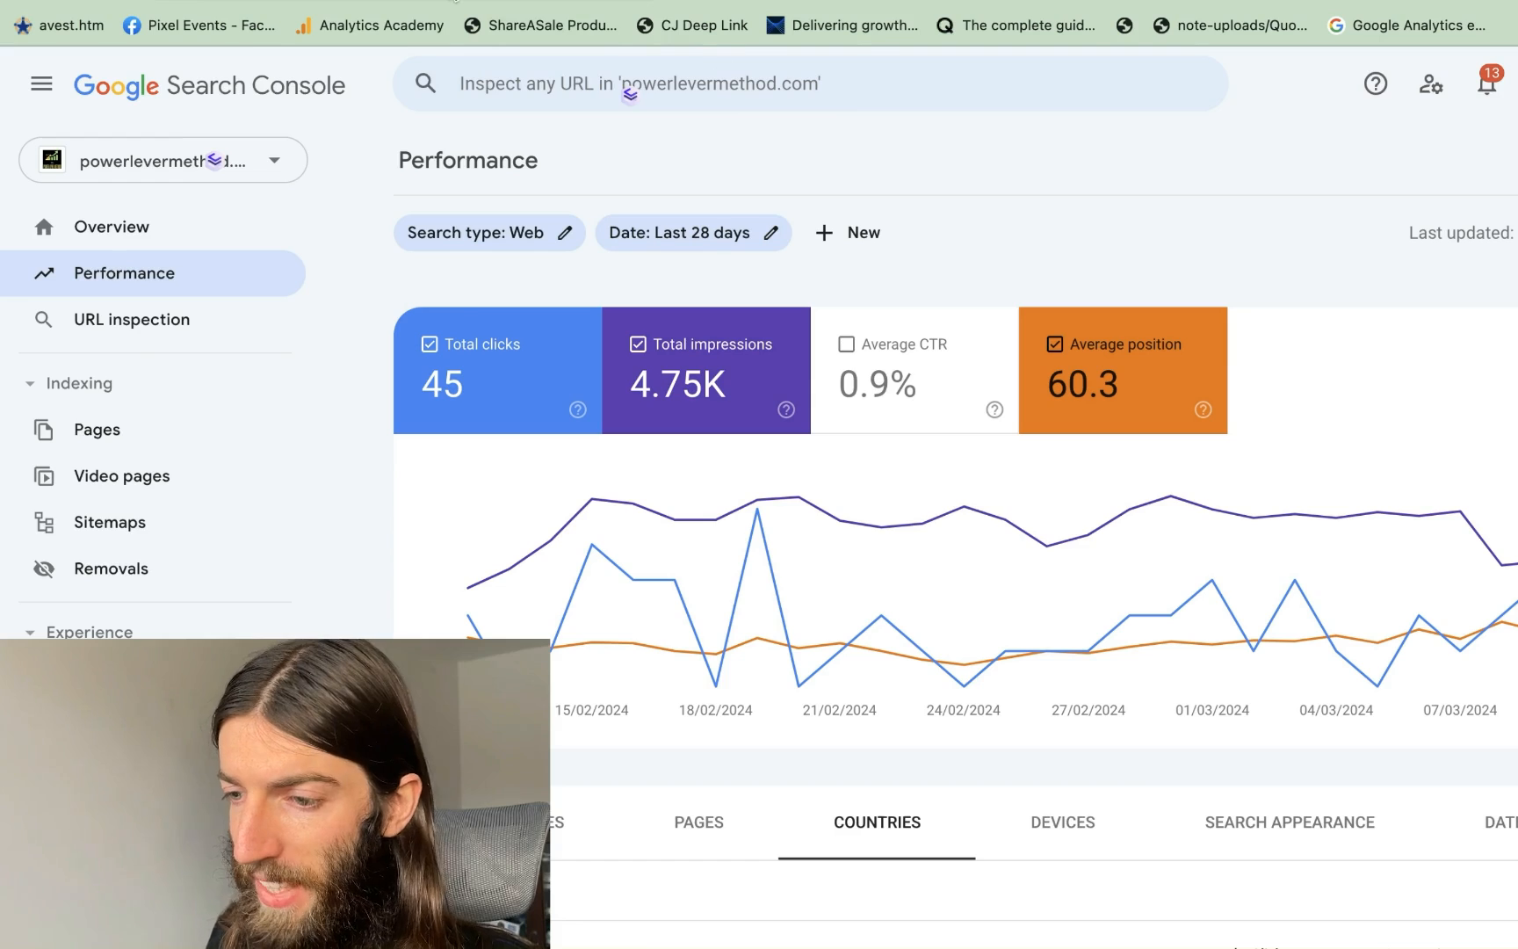
# Copy the audit-minimal page URL and run it through URL inspection
pyautogui.press('super+l')
pyautogui.write('https://powerlevermethod.com/audit-minimal')
pyautogui.press('Escape')
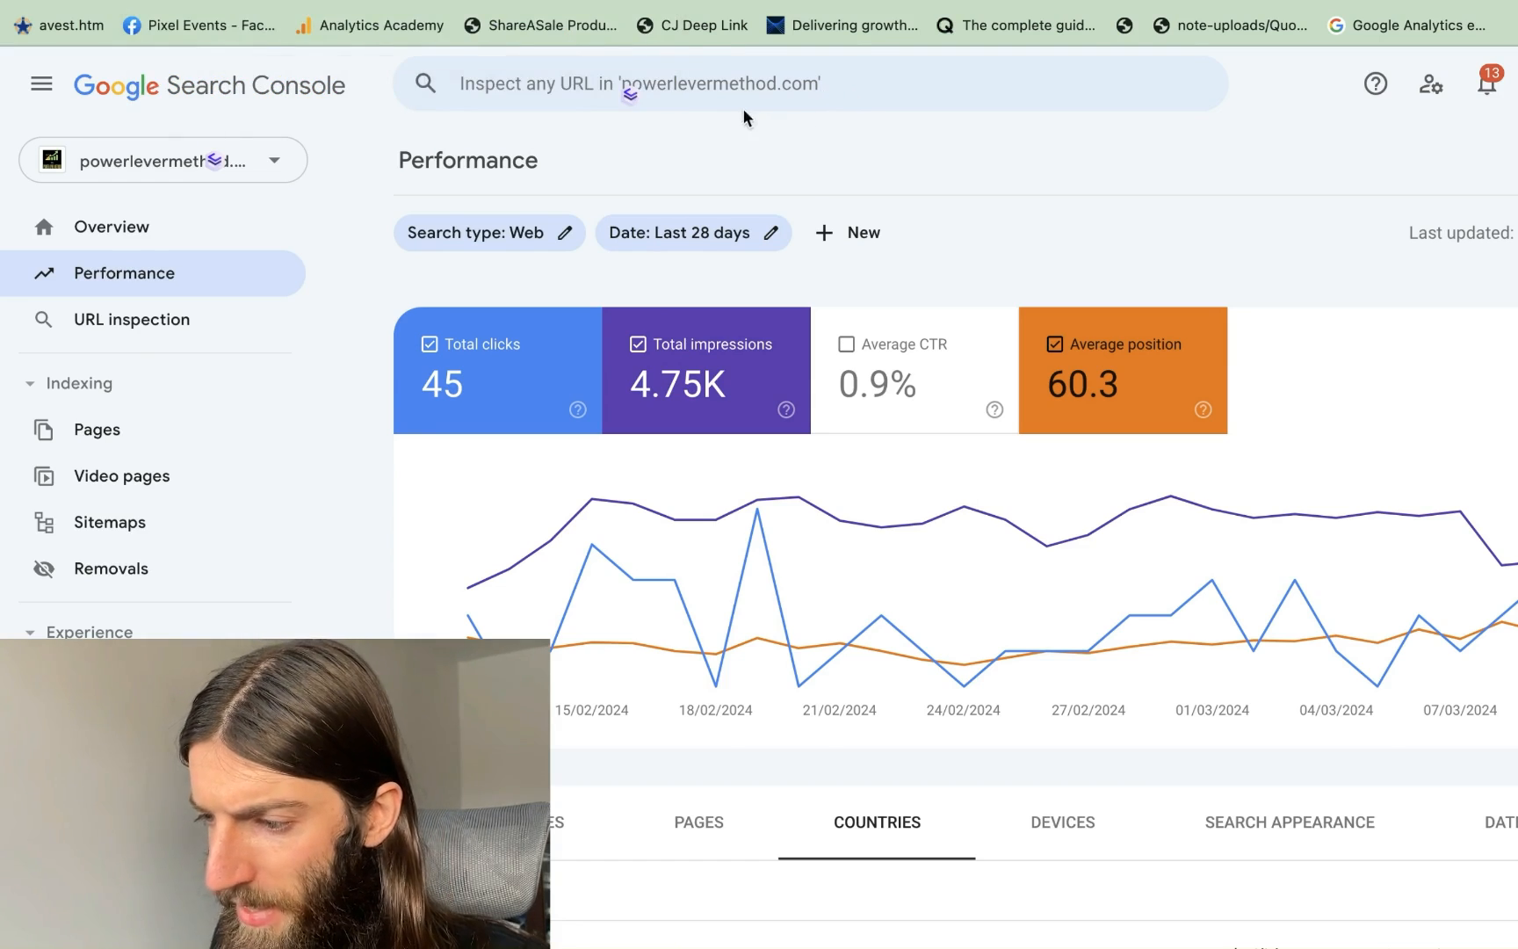
pyautogui.click(513, 81)
pyautogui.write('https://powerlevermethod.com/audit-minimal')
pyautogui.press('Return')
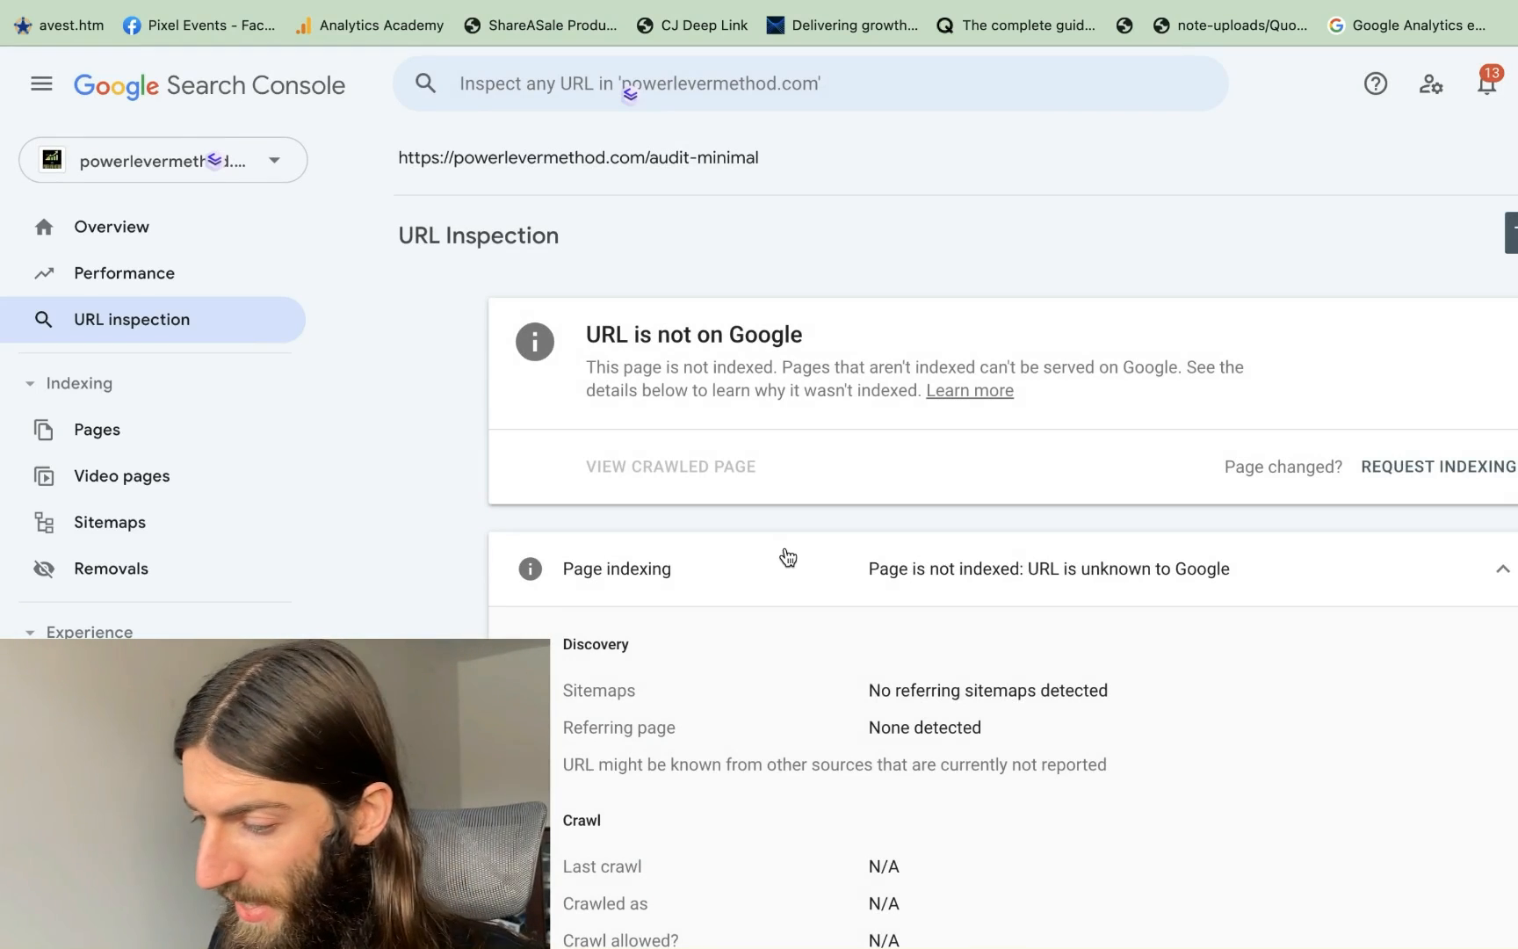
# Review the inspection result reporting audit-minimal as unknown to Google
pyautogui.scroll(-6, 788, 556)
pyautogui.scroll(2, 783, 546)
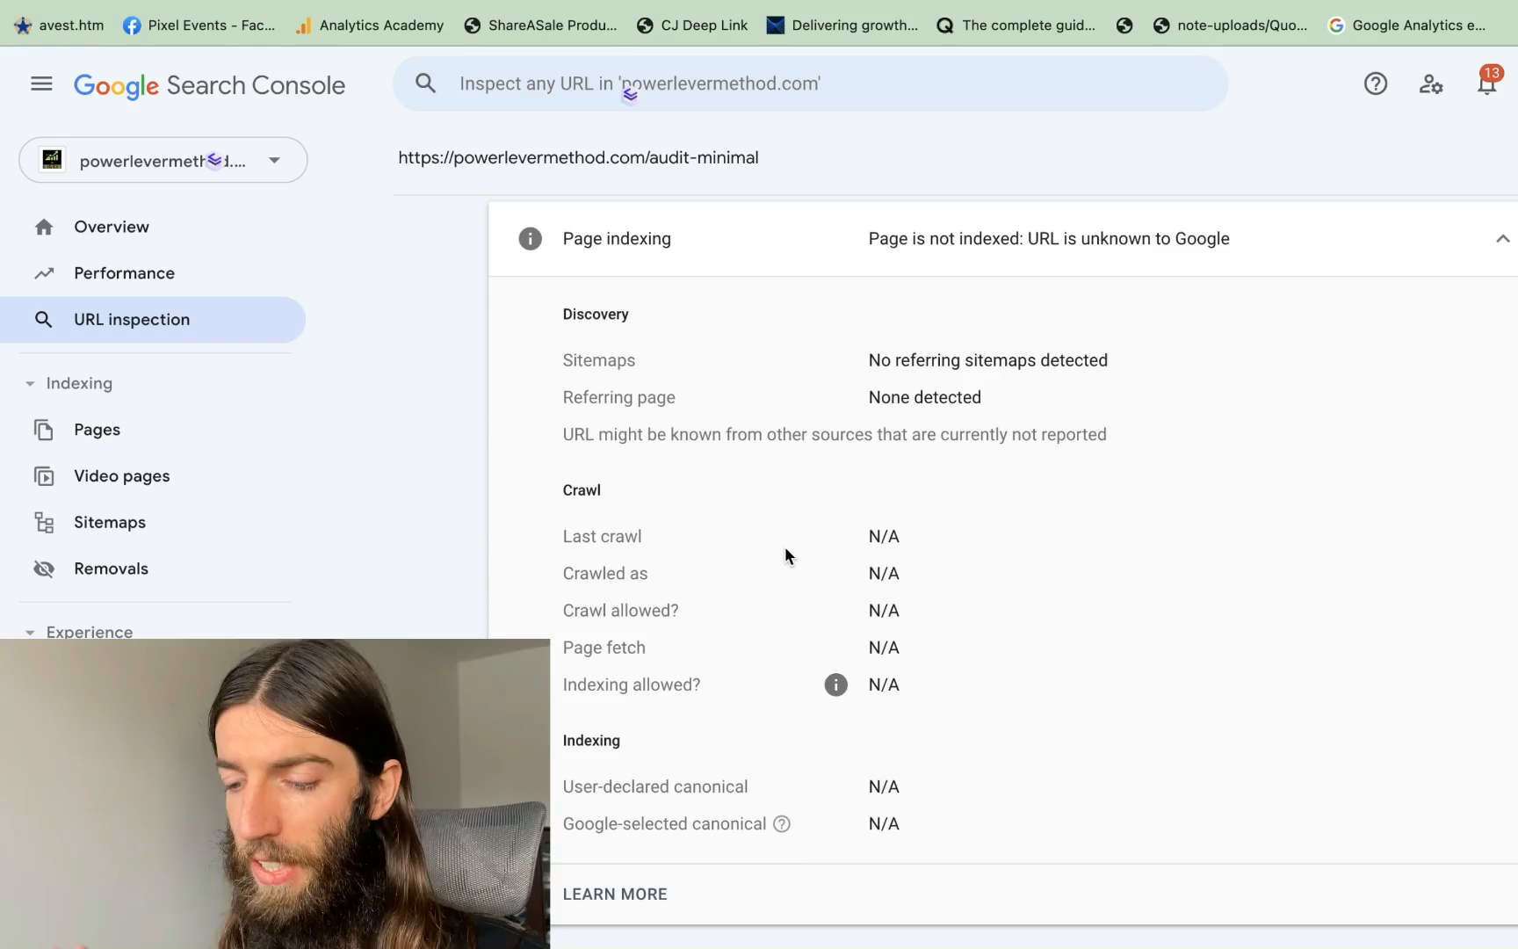
pyautogui.scroll(-2, 1123, 711)
pyautogui.scroll(2, 1122, 720)
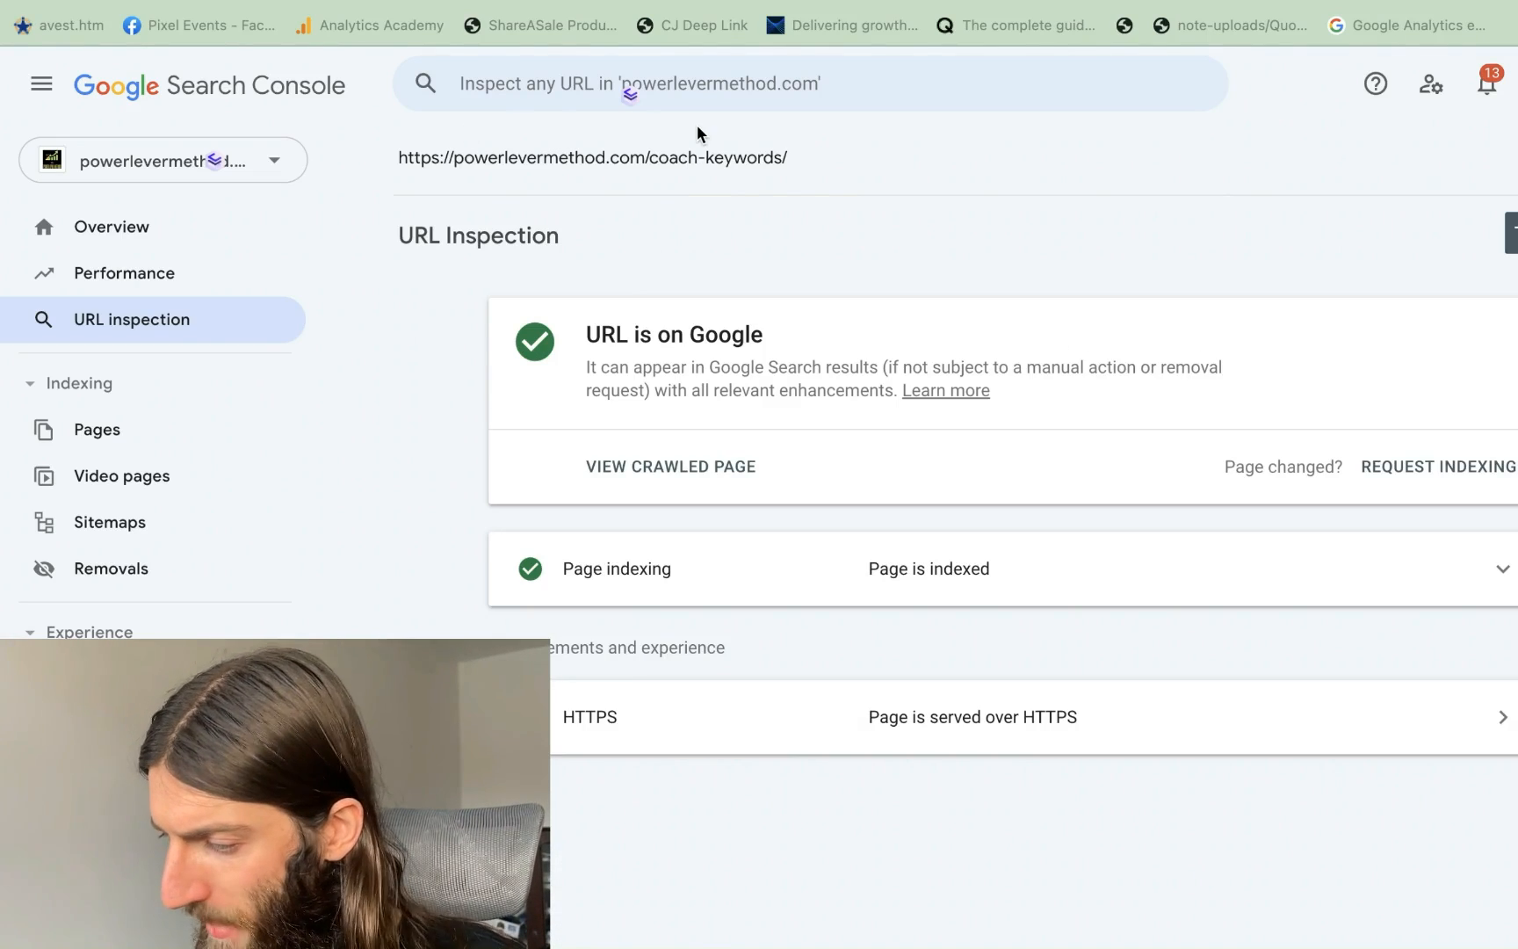
# Expand the /coach-keywords/ indexing details and review its discovery, crawl and canonical info, including the 12 Mar 2024 smartphone crawl
pyautogui.click(1504, 569)
pyautogui.scroll(-3, 853, 658)
pyautogui.scroll(3, 853, 651)
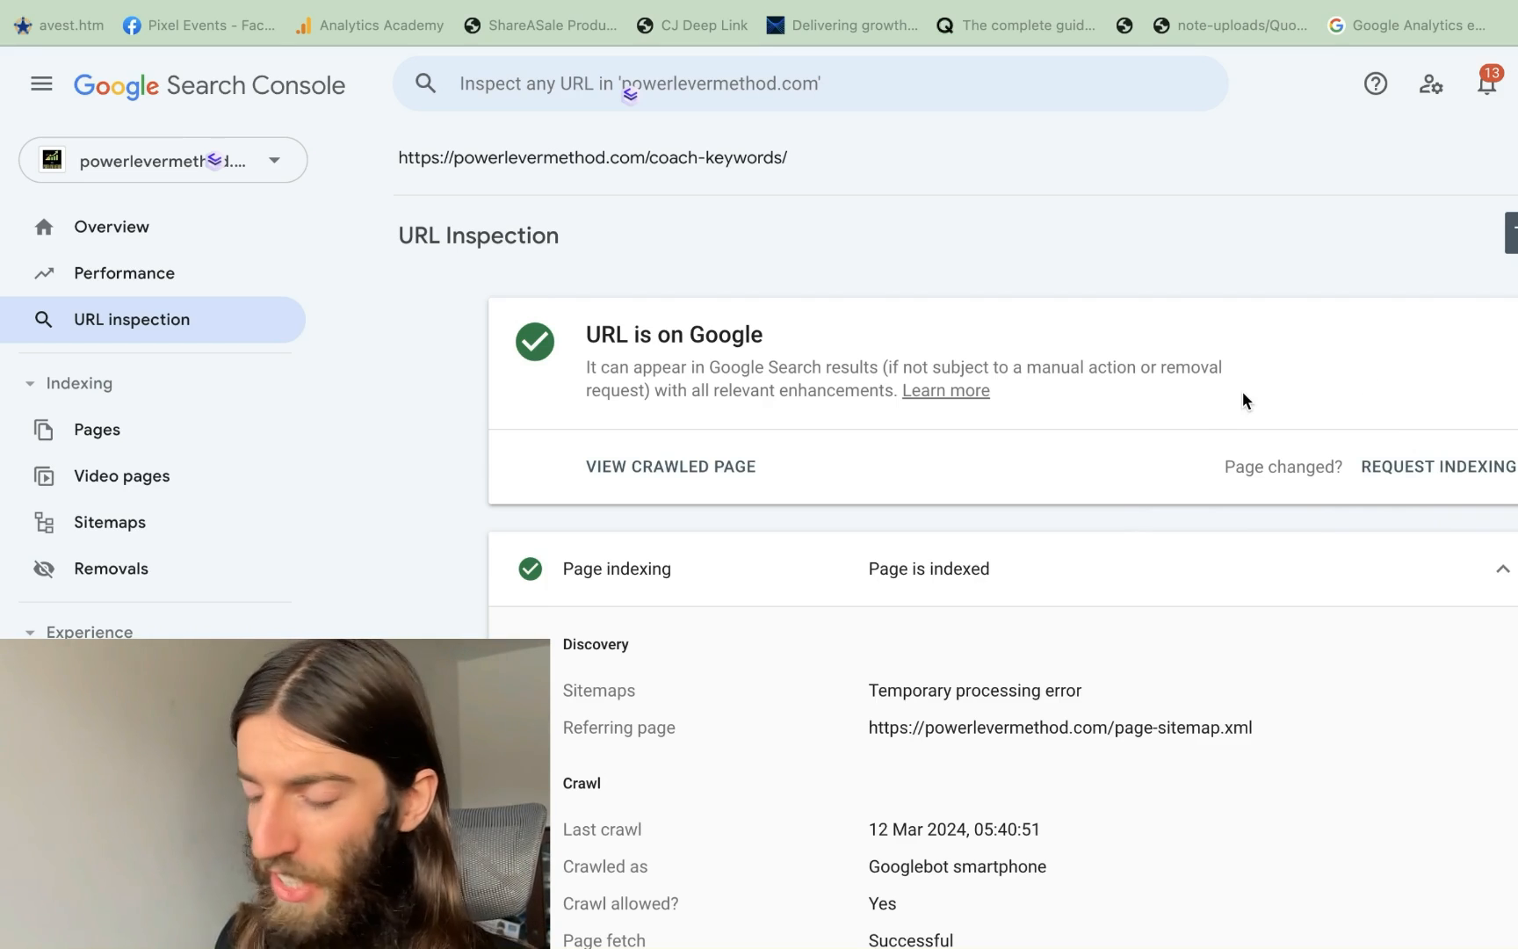
pyautogui.scroll(-5, 1043, 514)
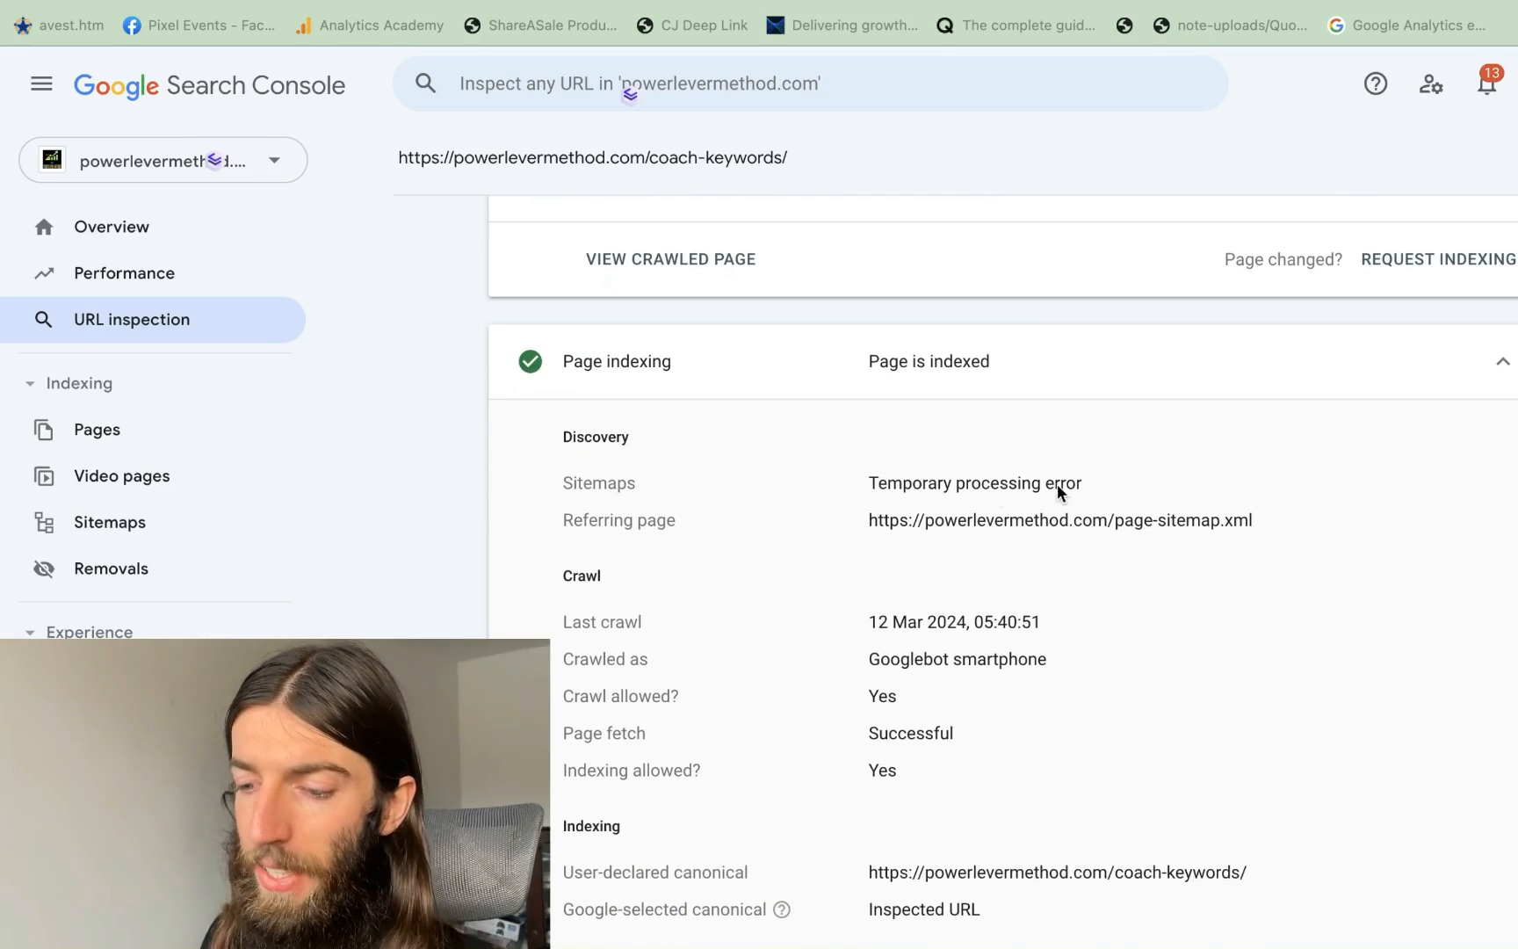
pyautogui.scroll(-2, 1068, 486)
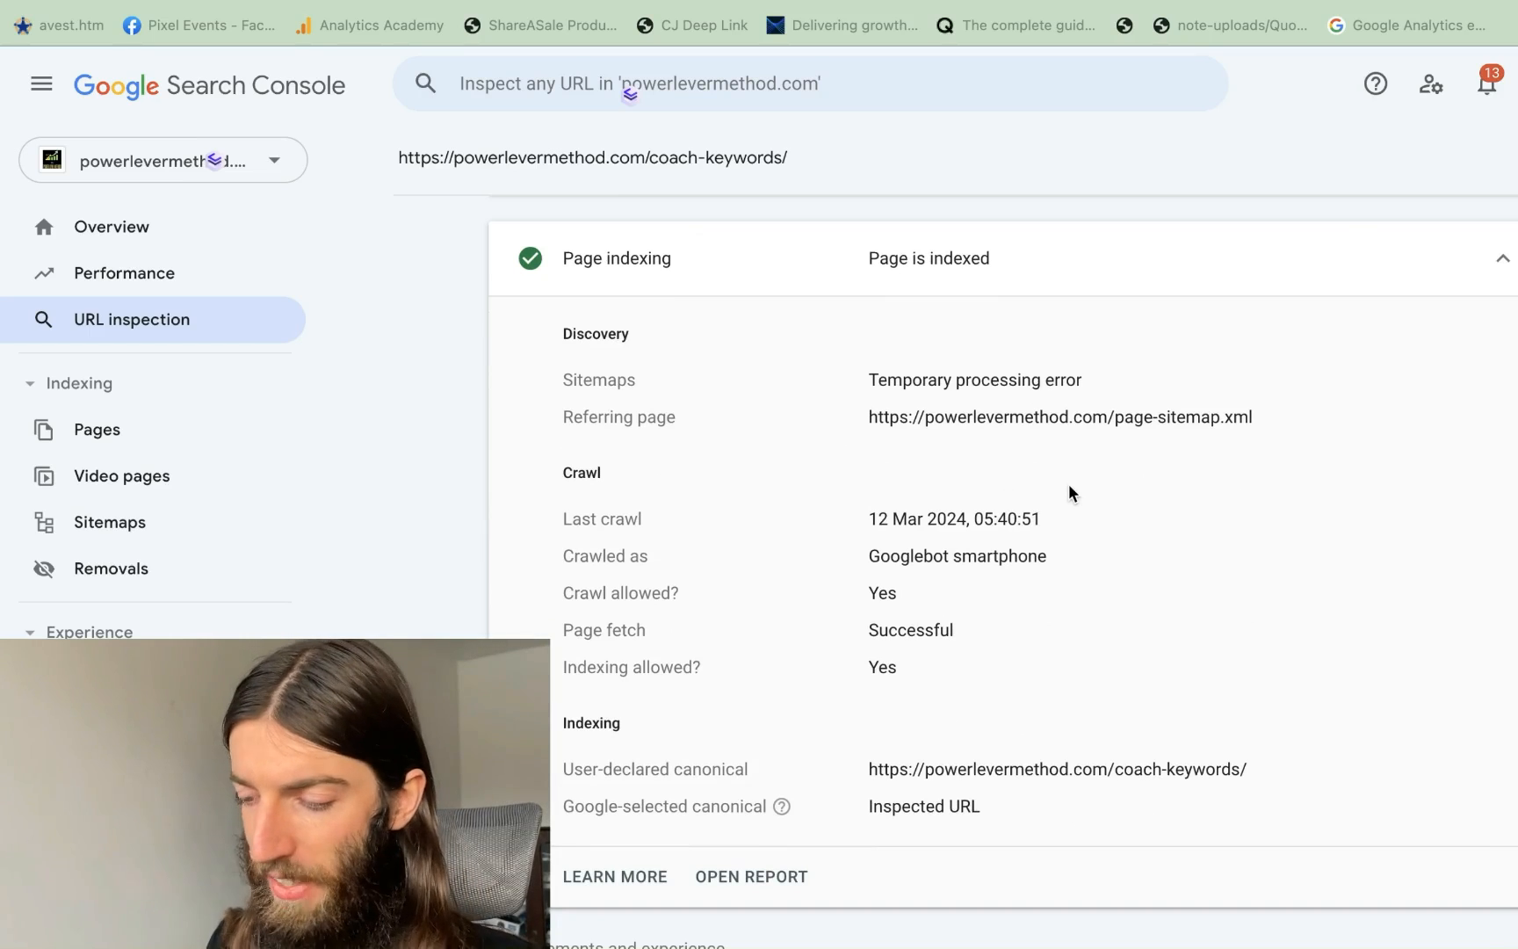
pyautogui.scroll(-3, 1069, 485)
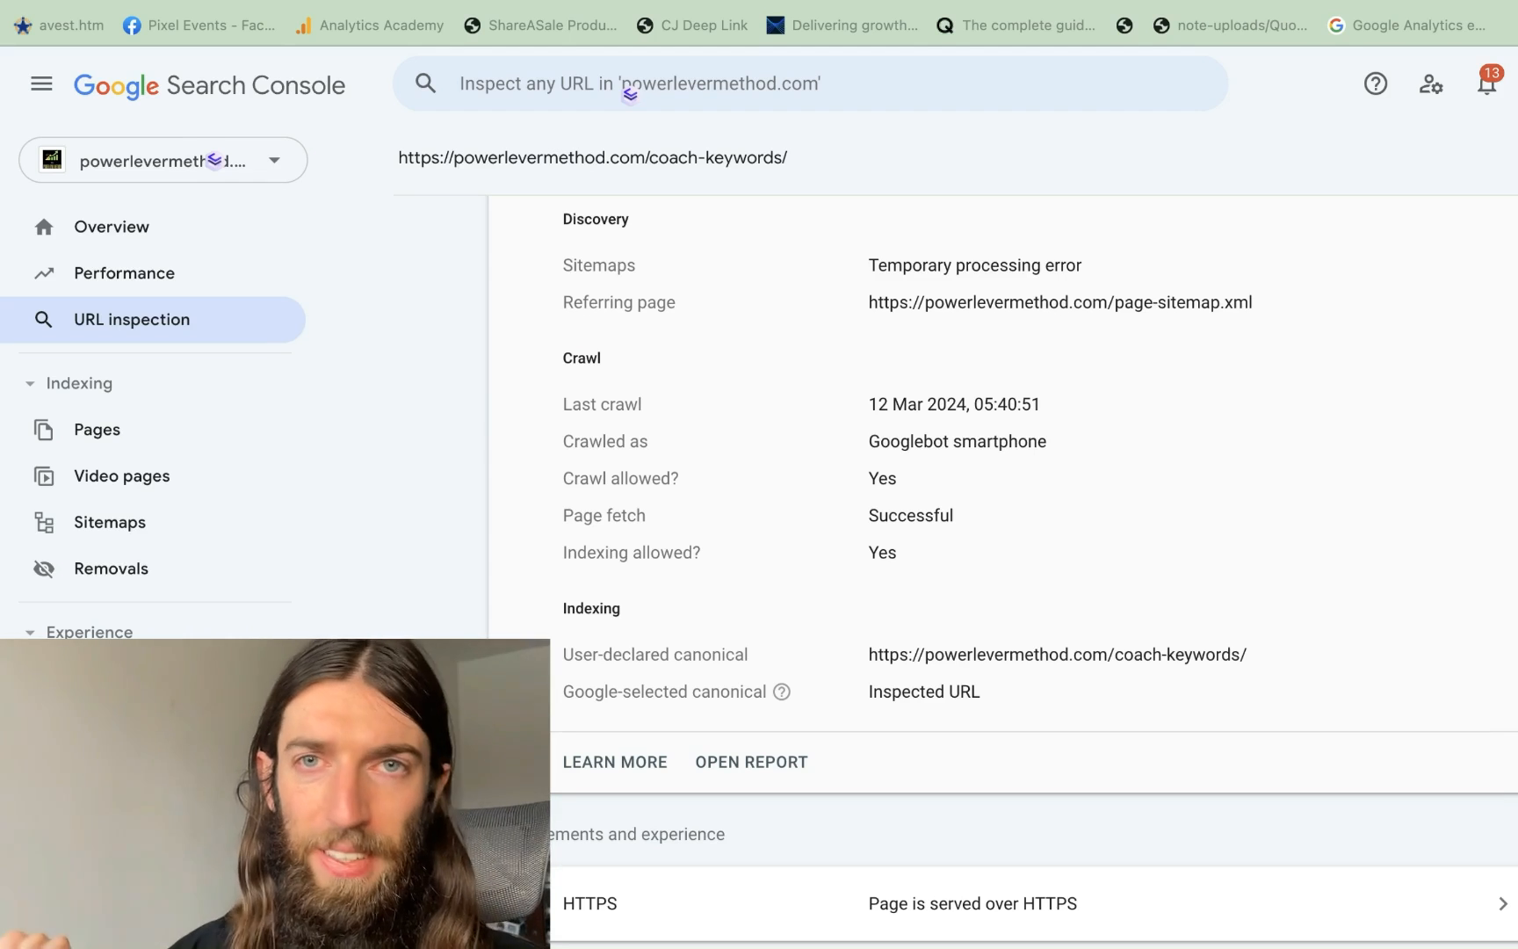
pyautogui.scroll(3, 1426, 498)
pyautogui.scroll(-3, 905, 475)
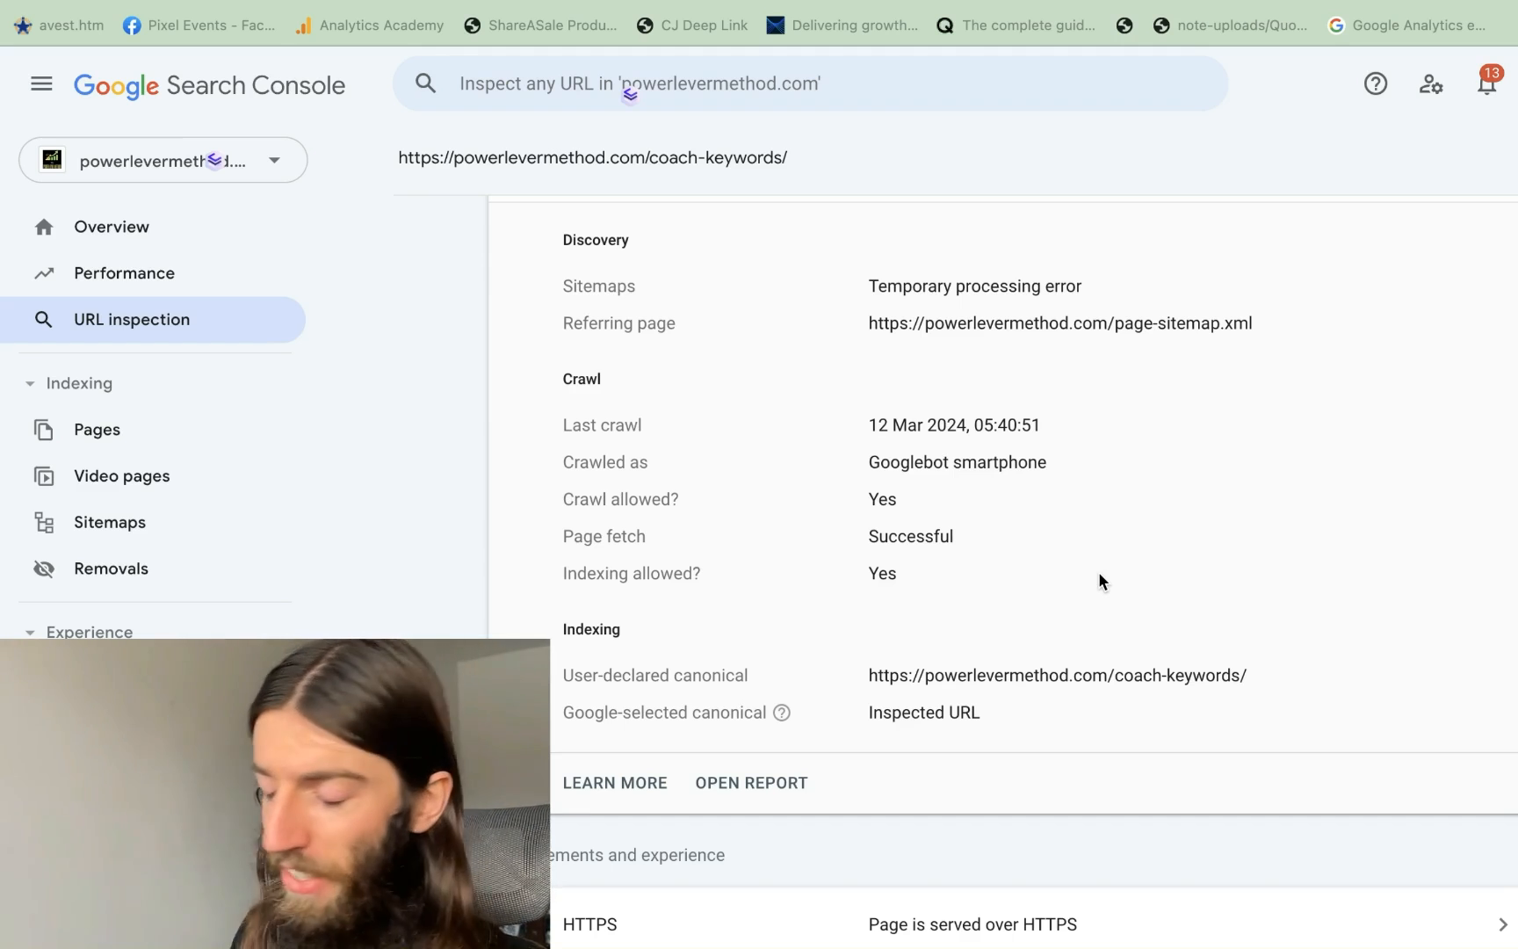
pyautogui.scroll(3, 949, 659)
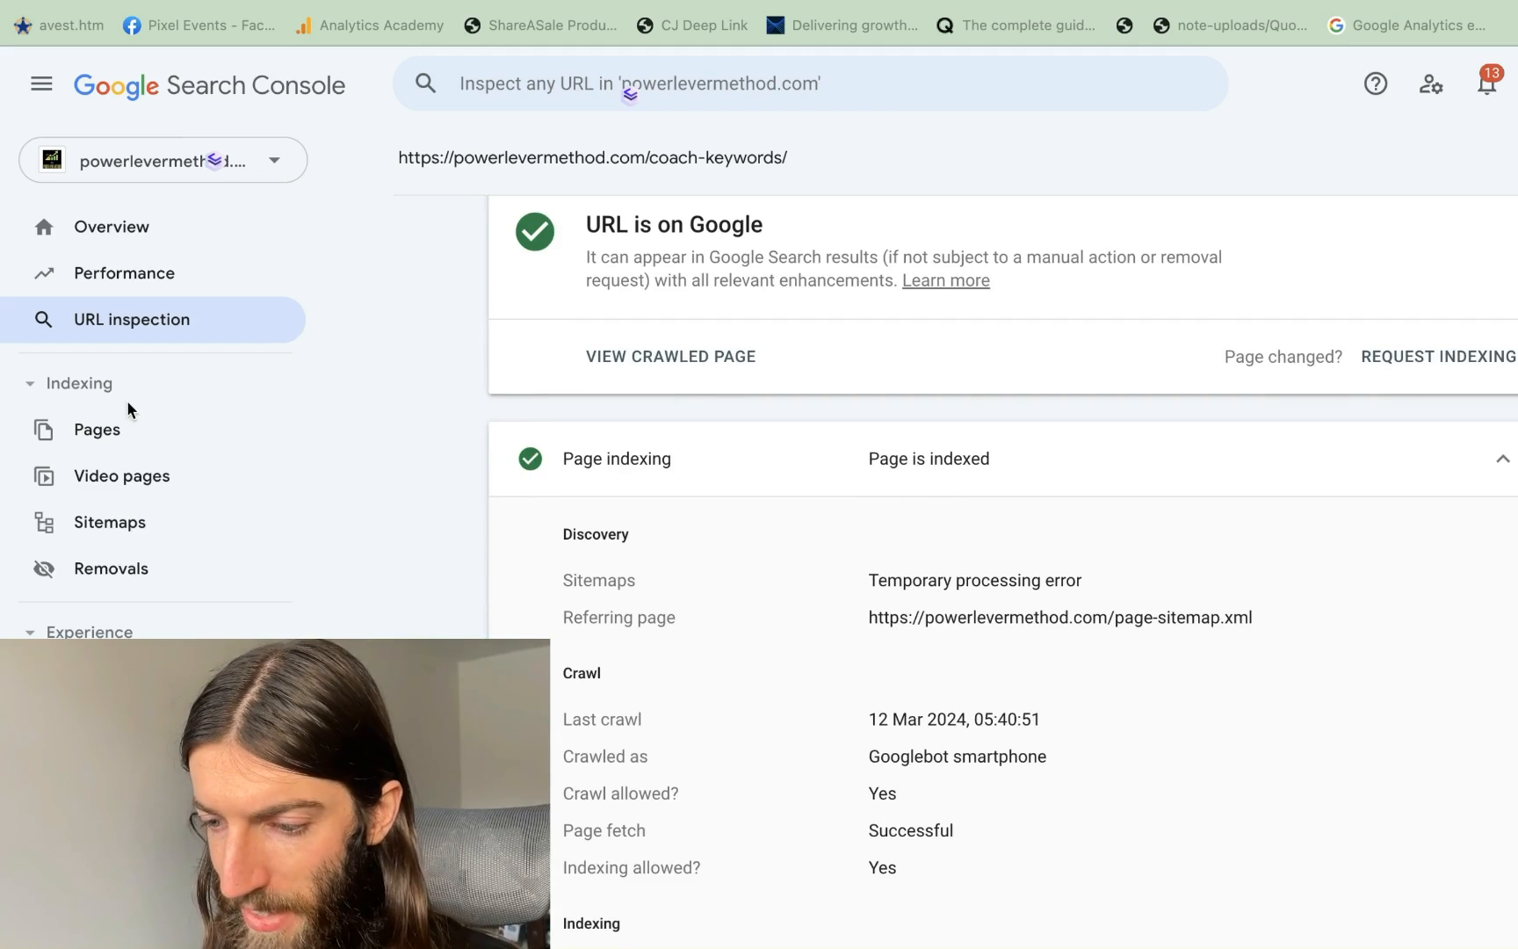
# Open the Page indexing report (110 not indexed, 34 indexed) and toggle the Not indexed chart series off and on
pyautogui.click(80, 432)
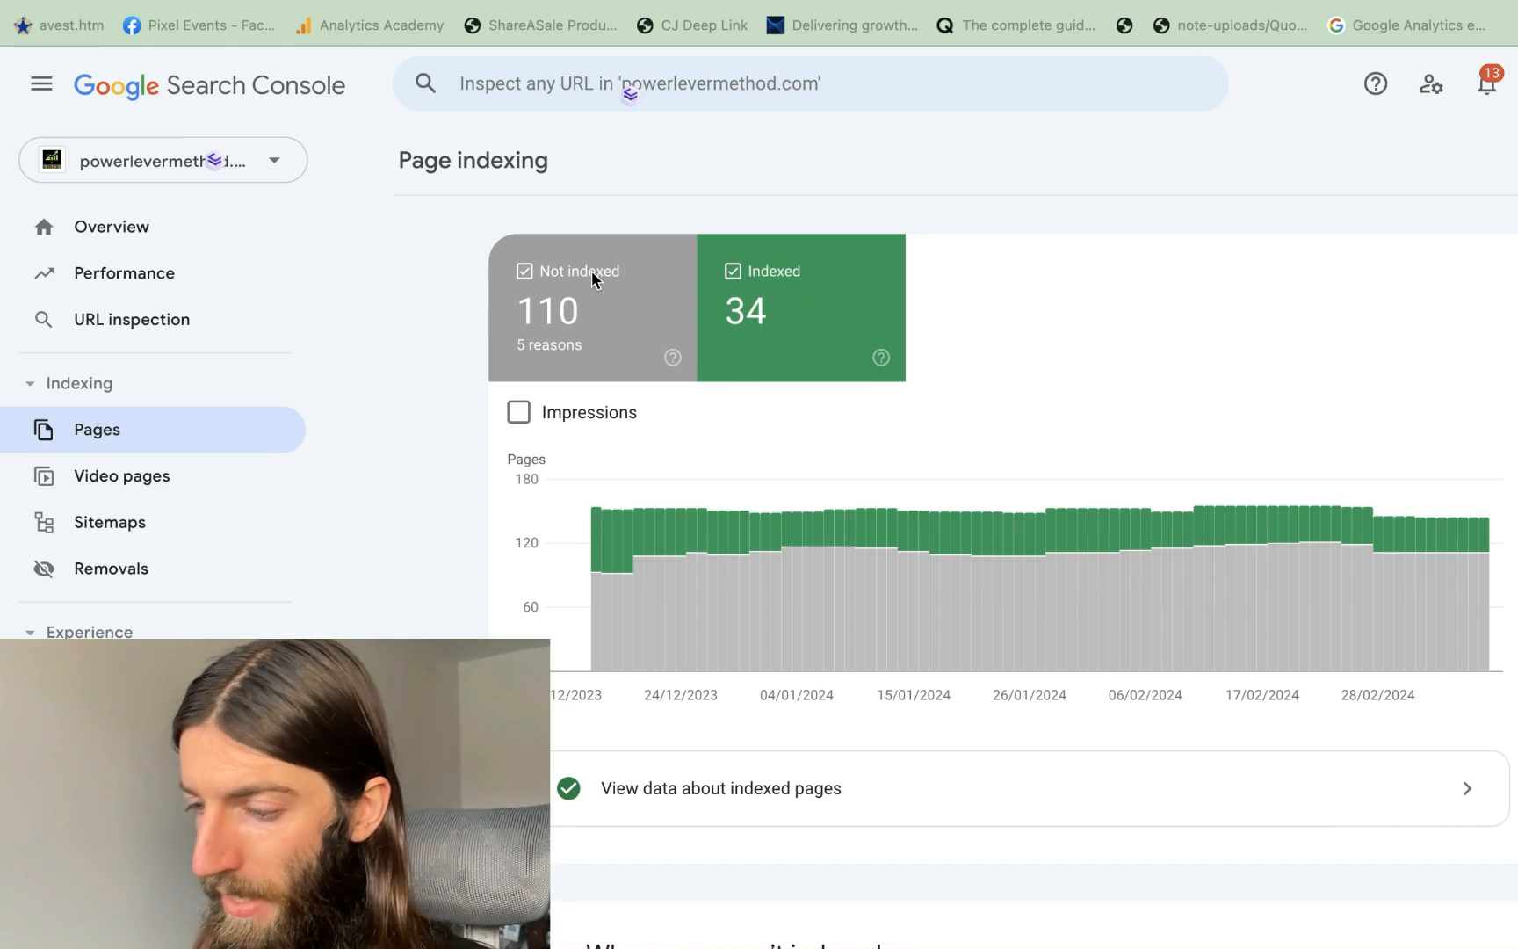
pyautogui.click(590, 318)
pyautogui.click(620, 318)
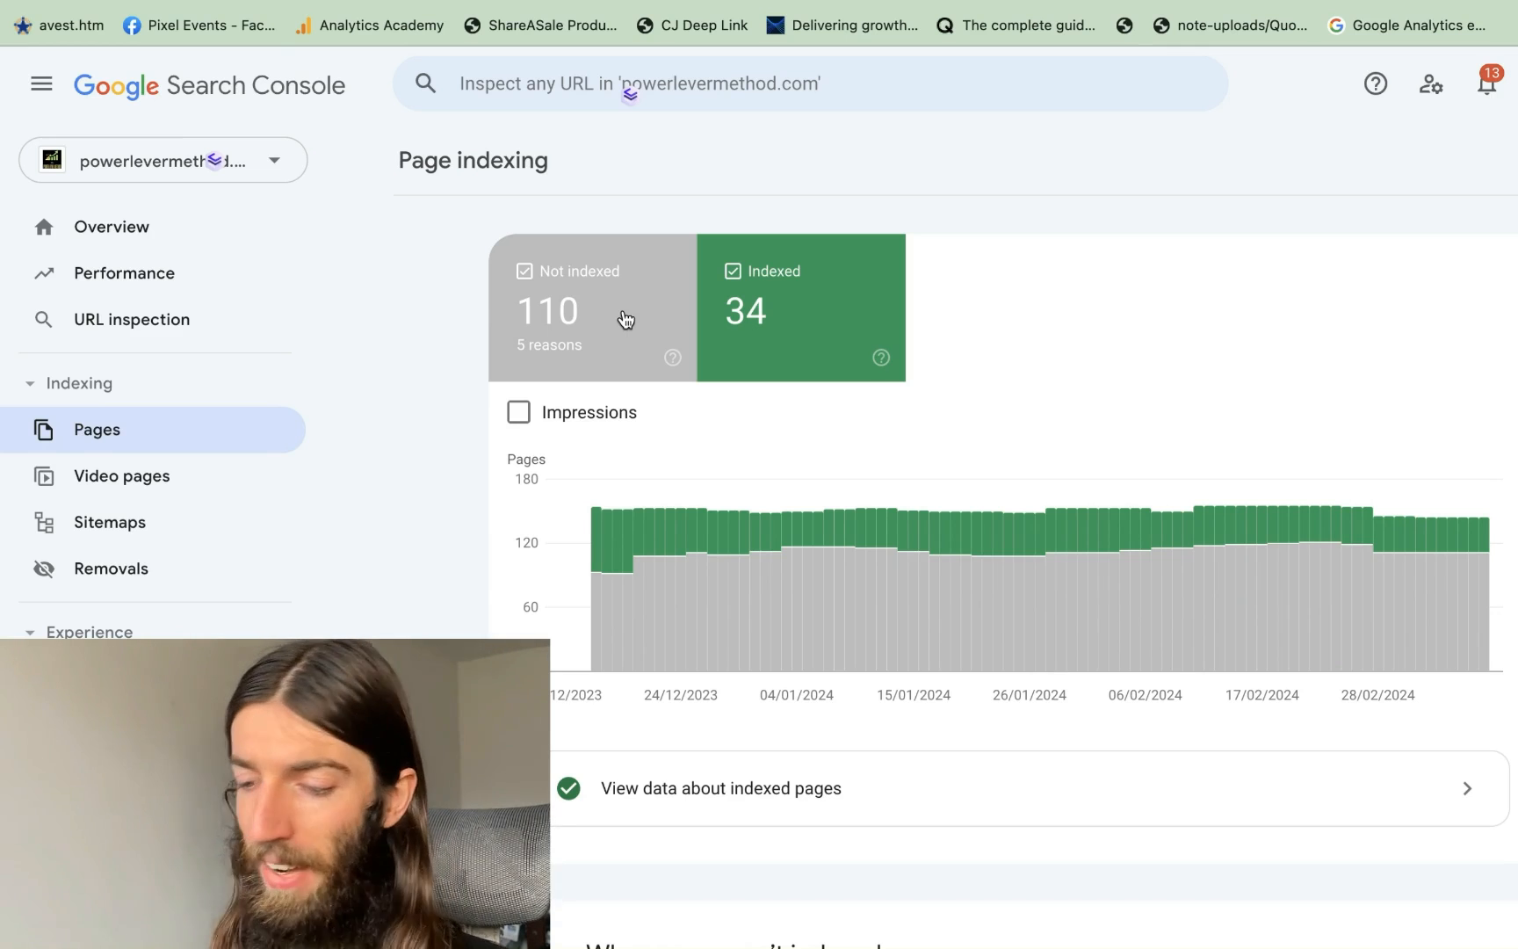
# From Page indexing, open the 'Excluded by noindex tag' report and scroll through its examples
pyautogui.scroll(-3, 980, 492)
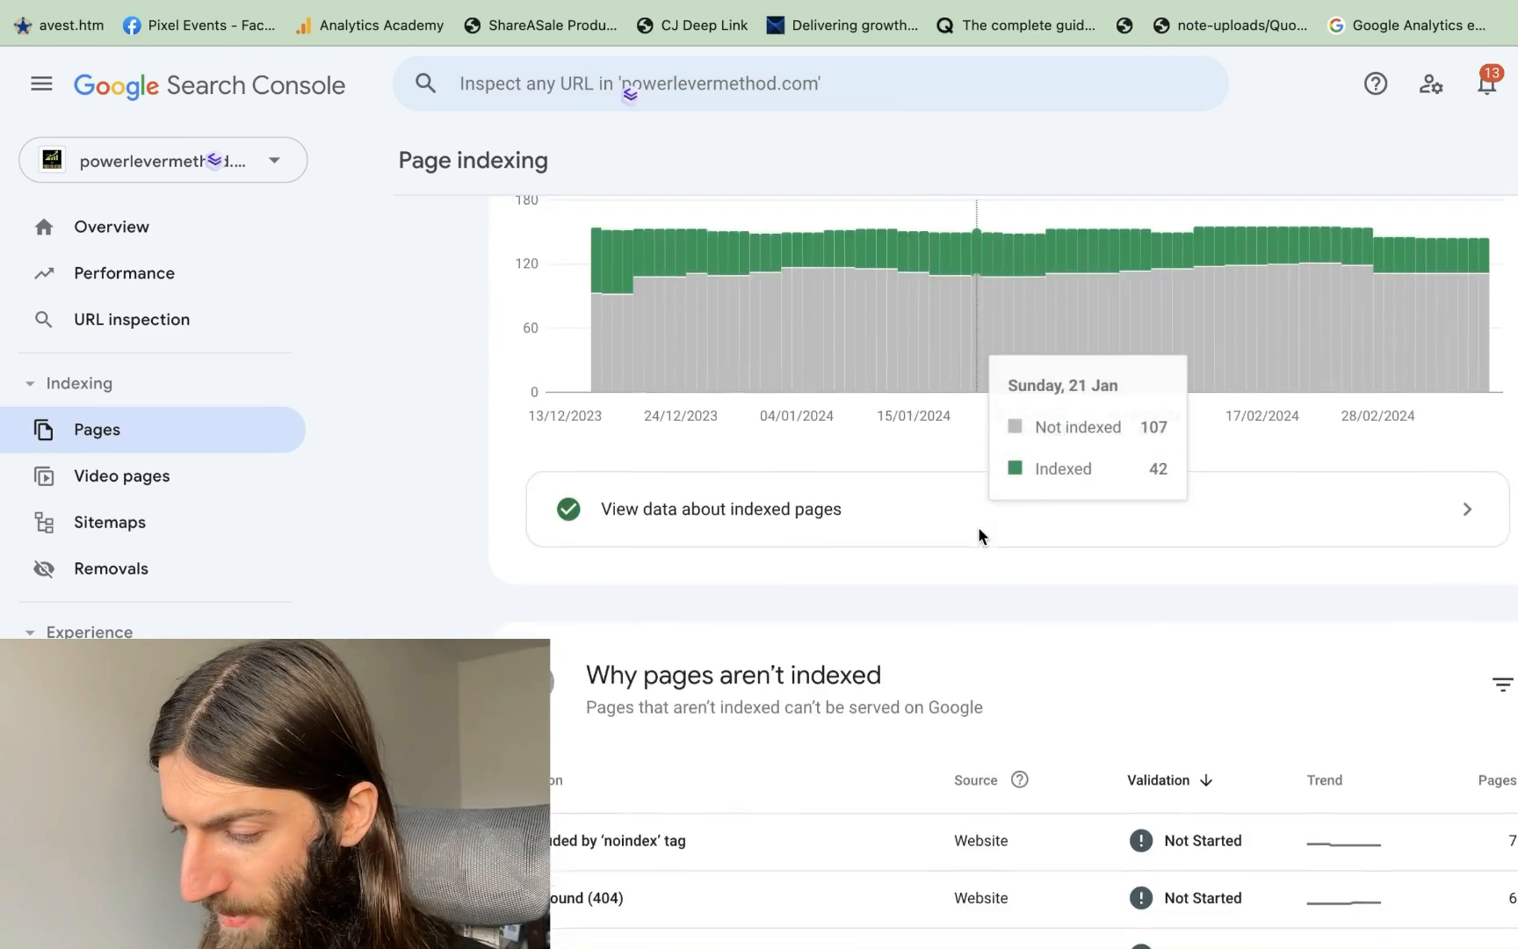
pyautogui.scroll(-3, 980, 534)
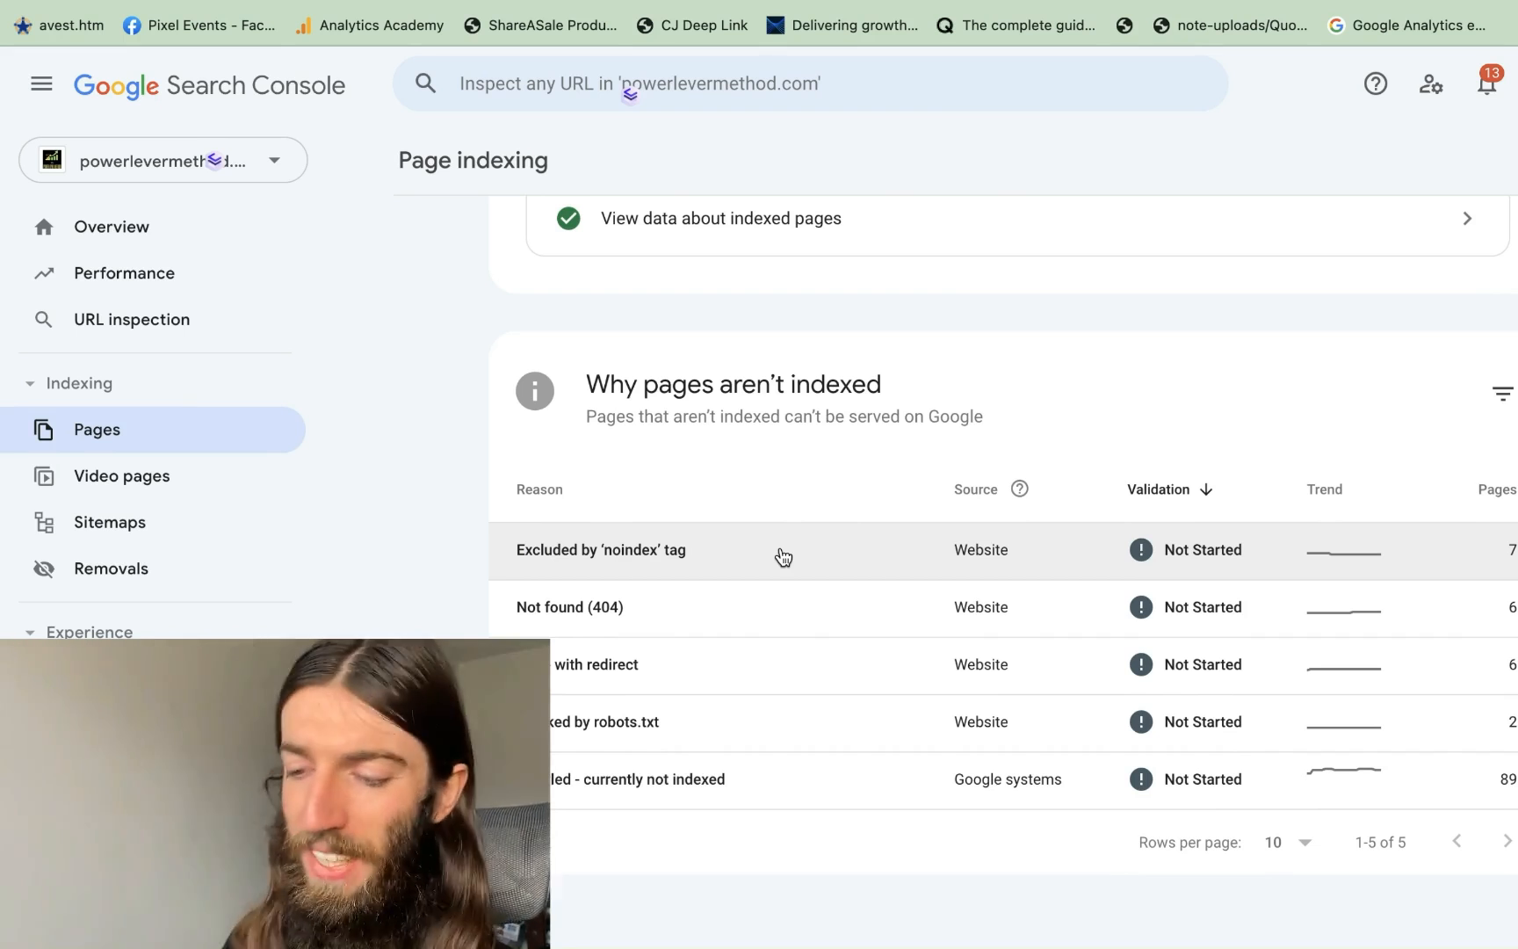
pyautogui.click(782, 554)
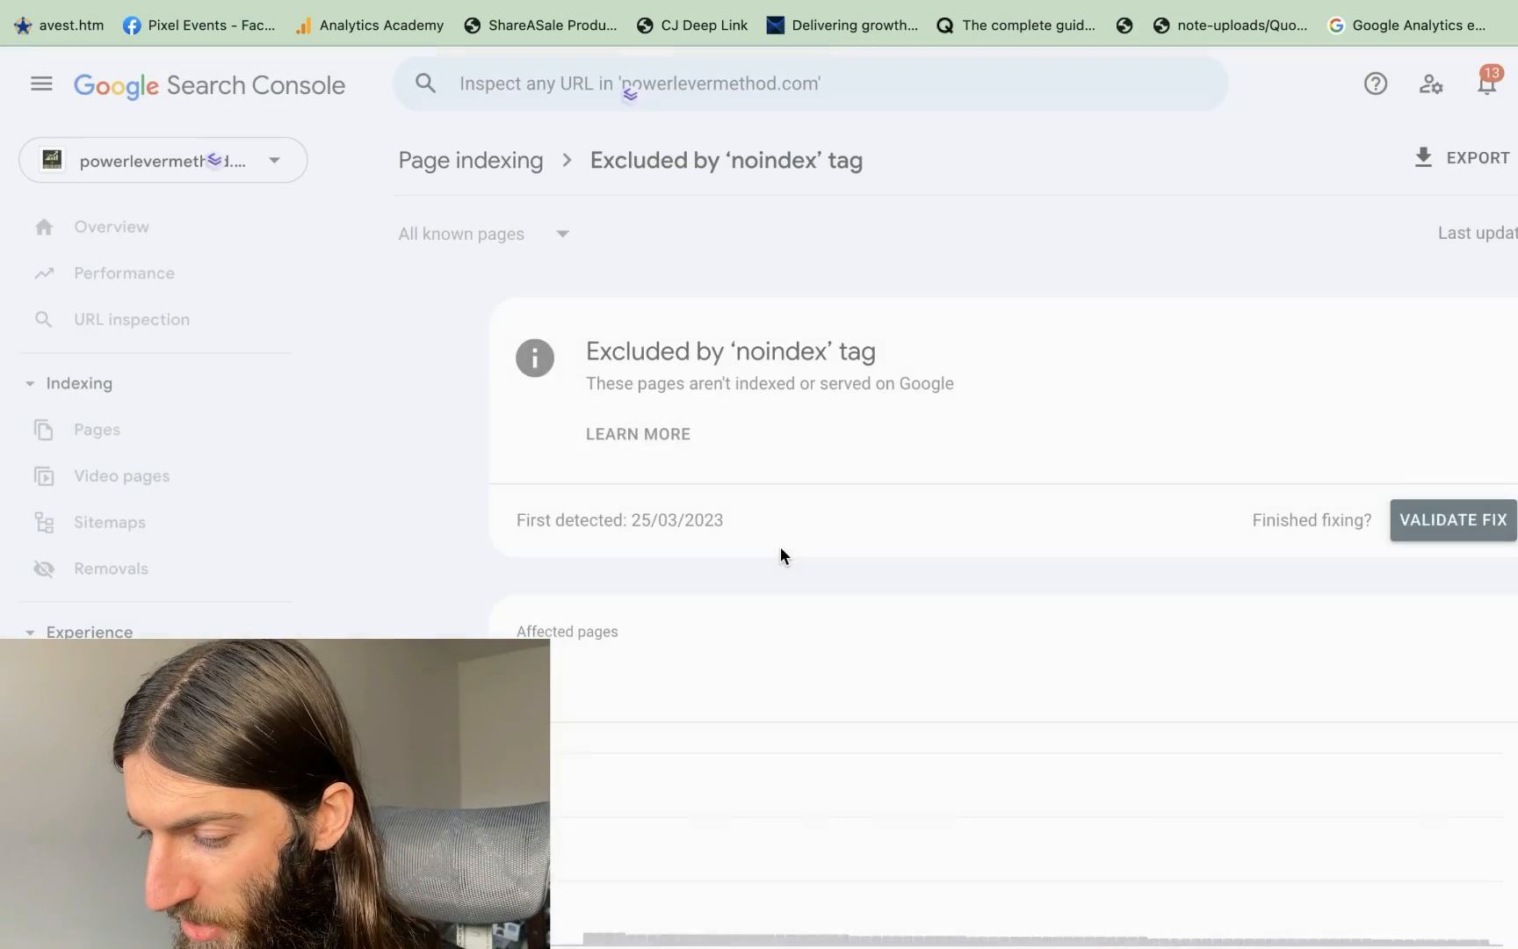
pyautogui.scroll(-10, 780, 553)
pyautogui.scroll(10, 758, 606)
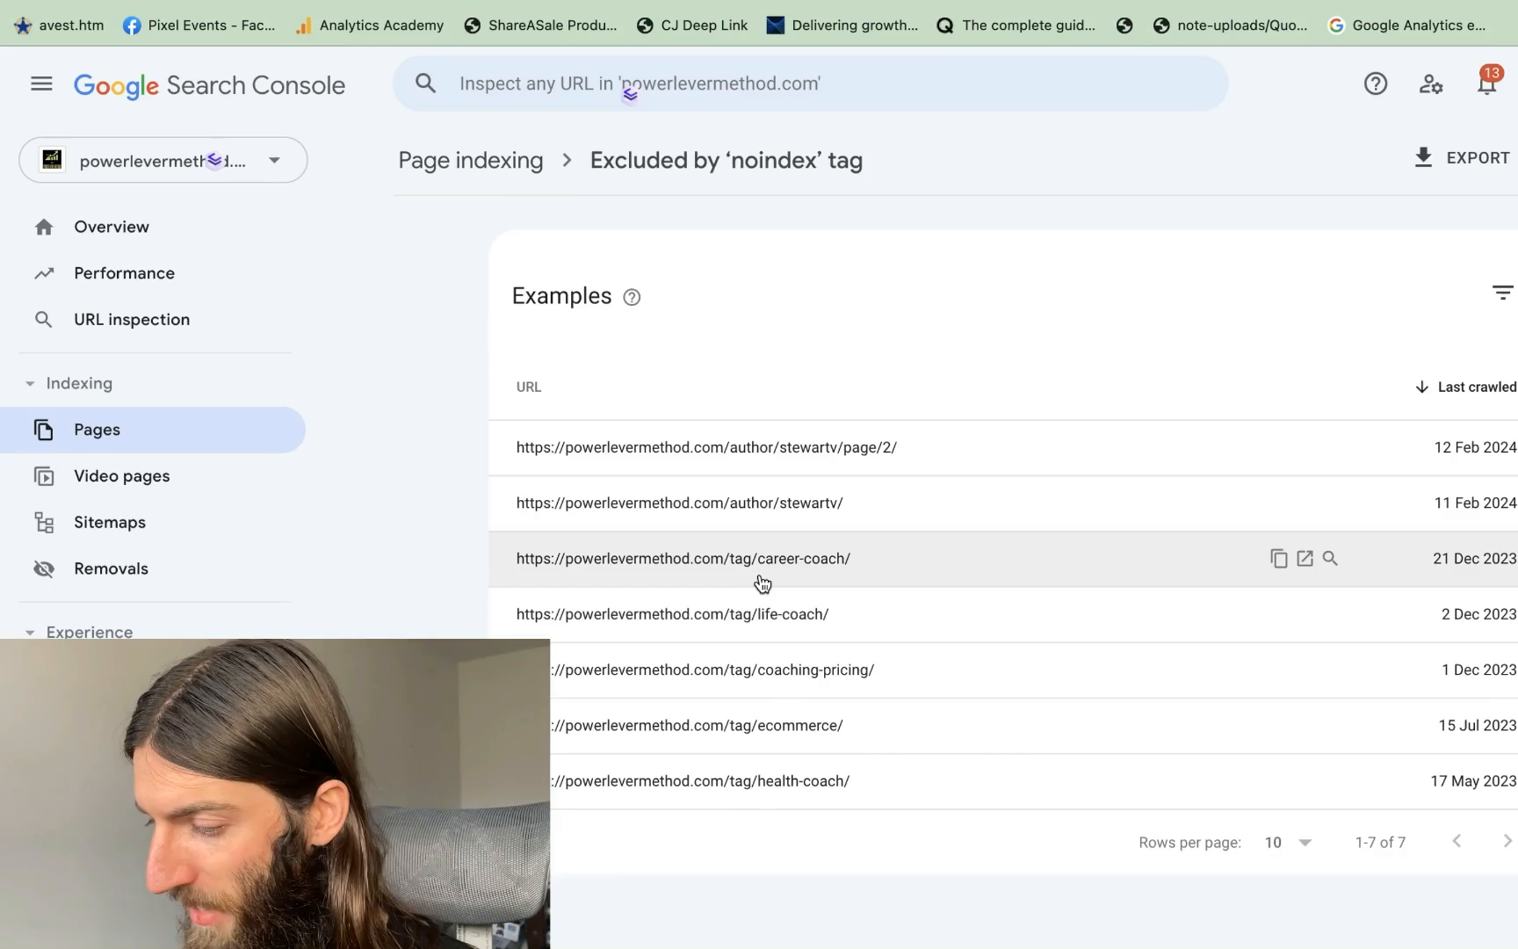
# Return to Page indexing and review the Not found (404) report's example URLs
pyautogui.press('super+bracketleft')
pyautogui.click(760, 606)
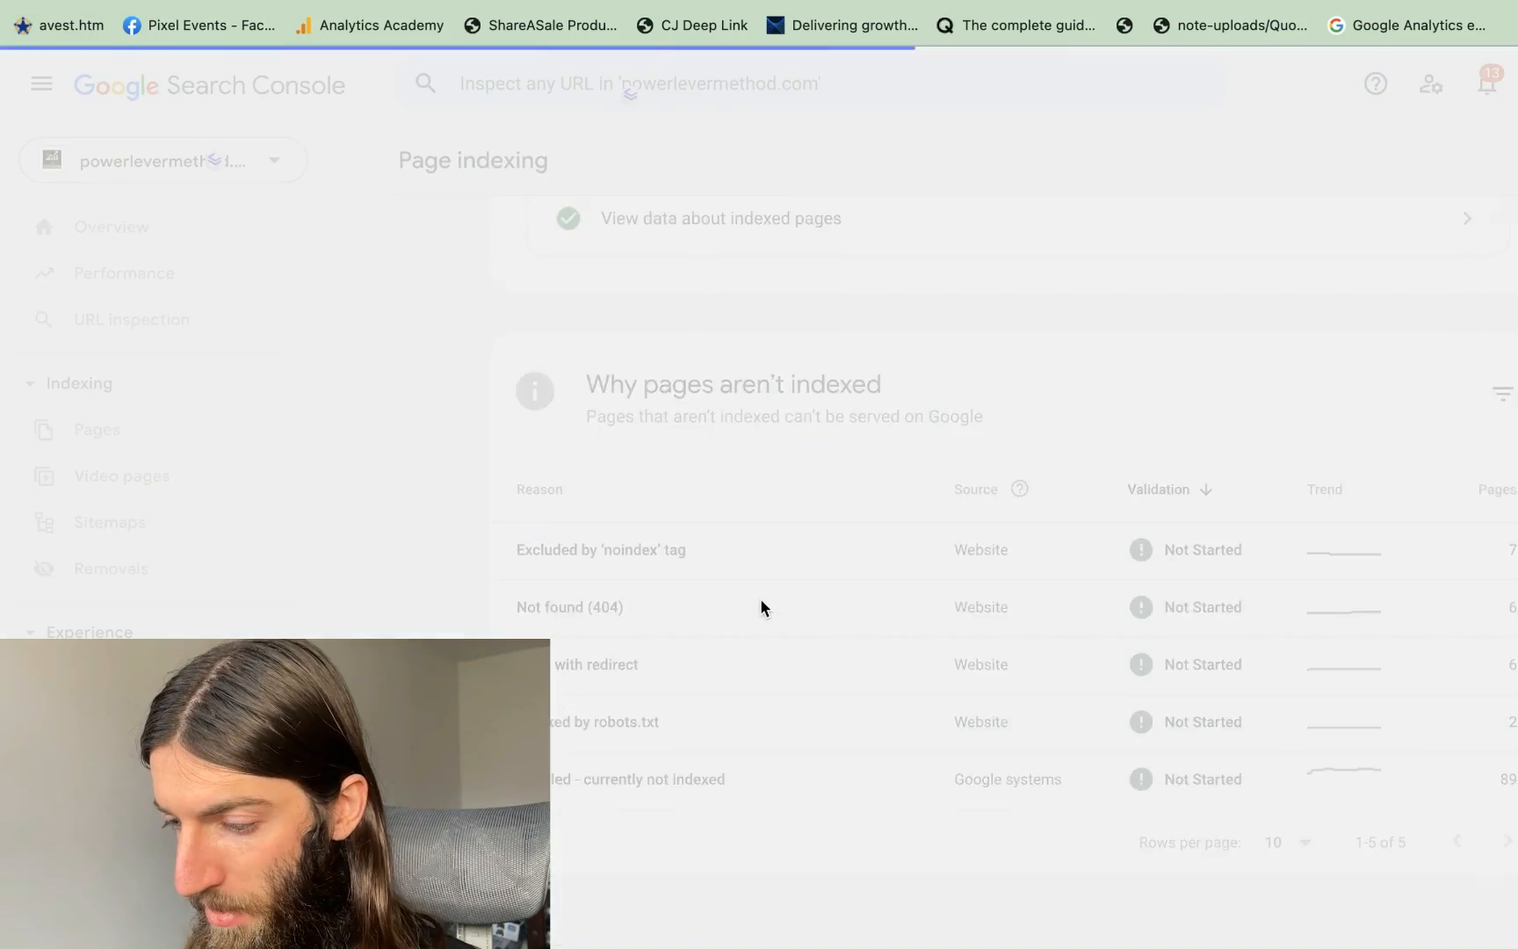
pyautogui.scroll(-5, 760, 606)
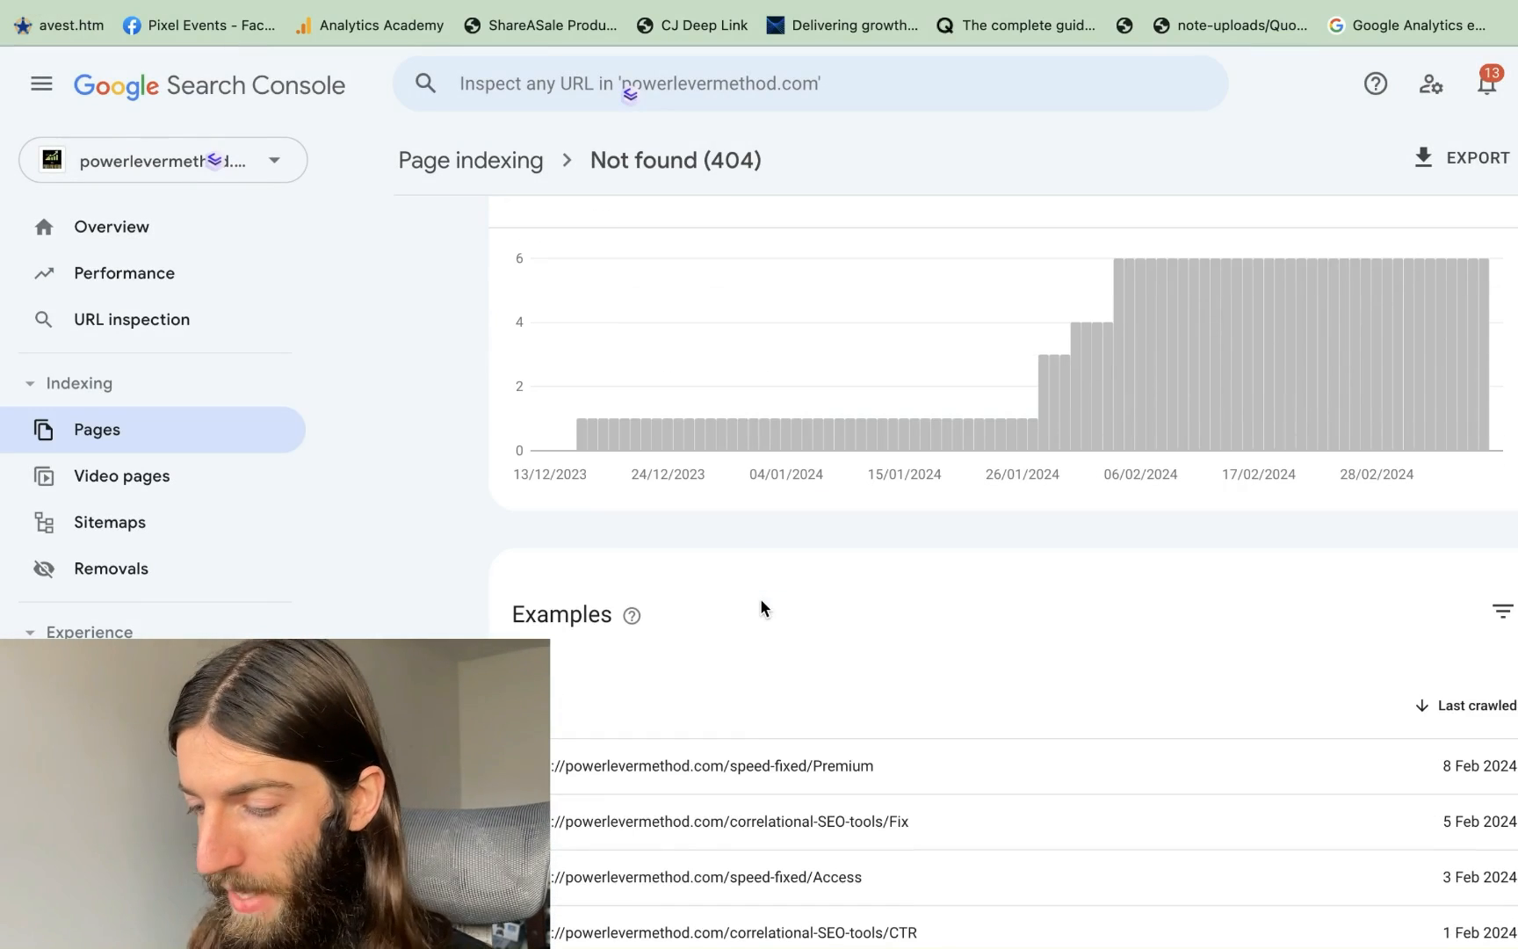
pyautogui.scroll(-2, 761, 600)
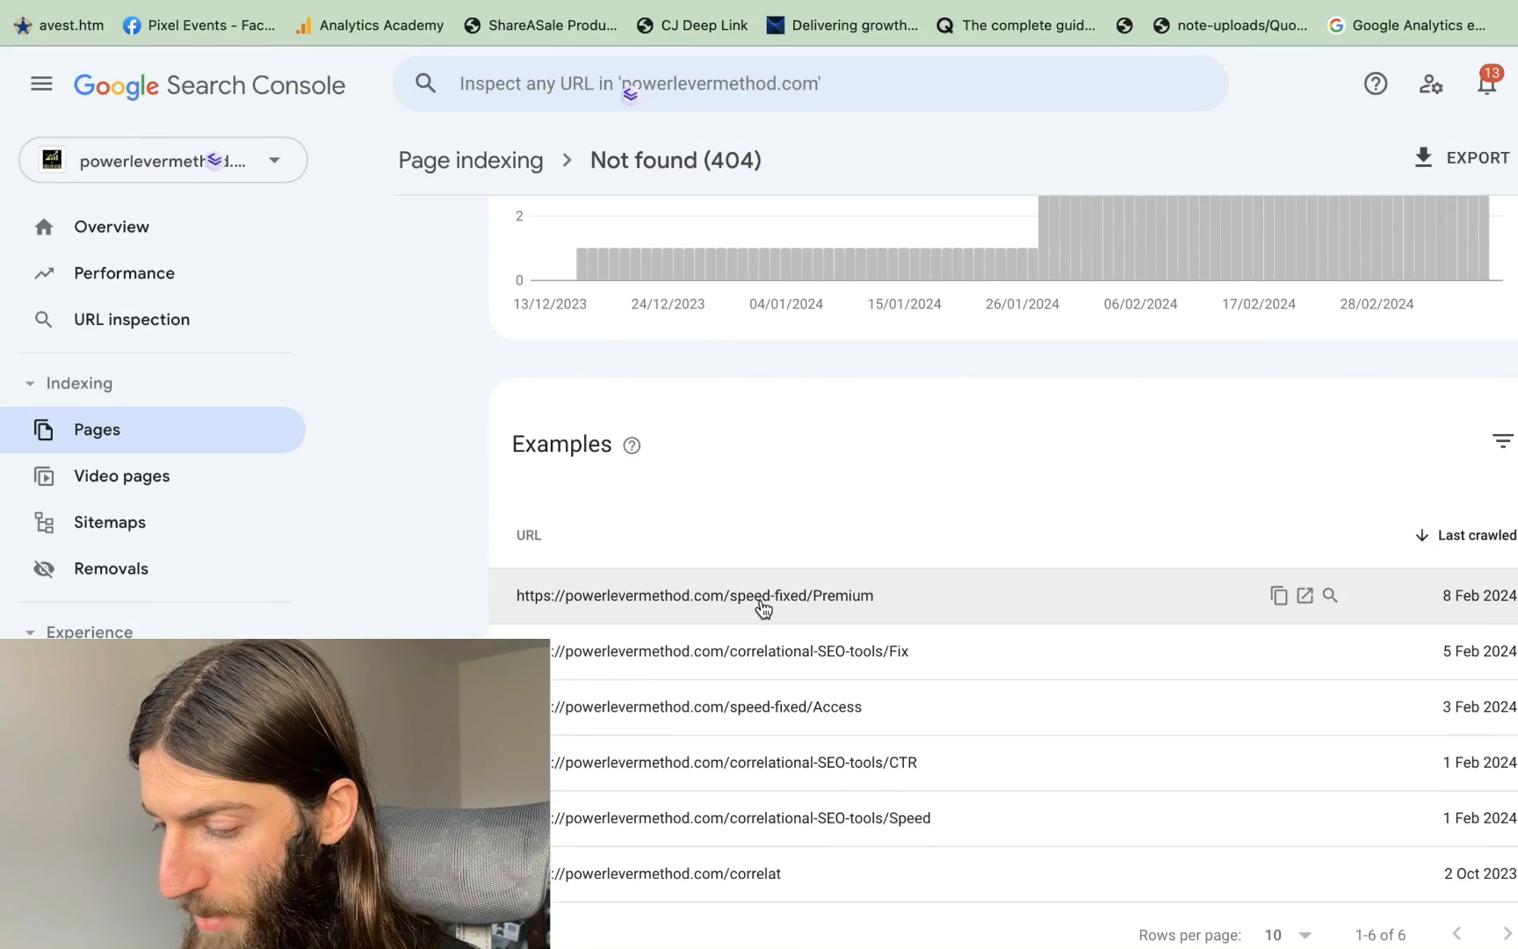
pyautogui.scroll(6, 894, 531)
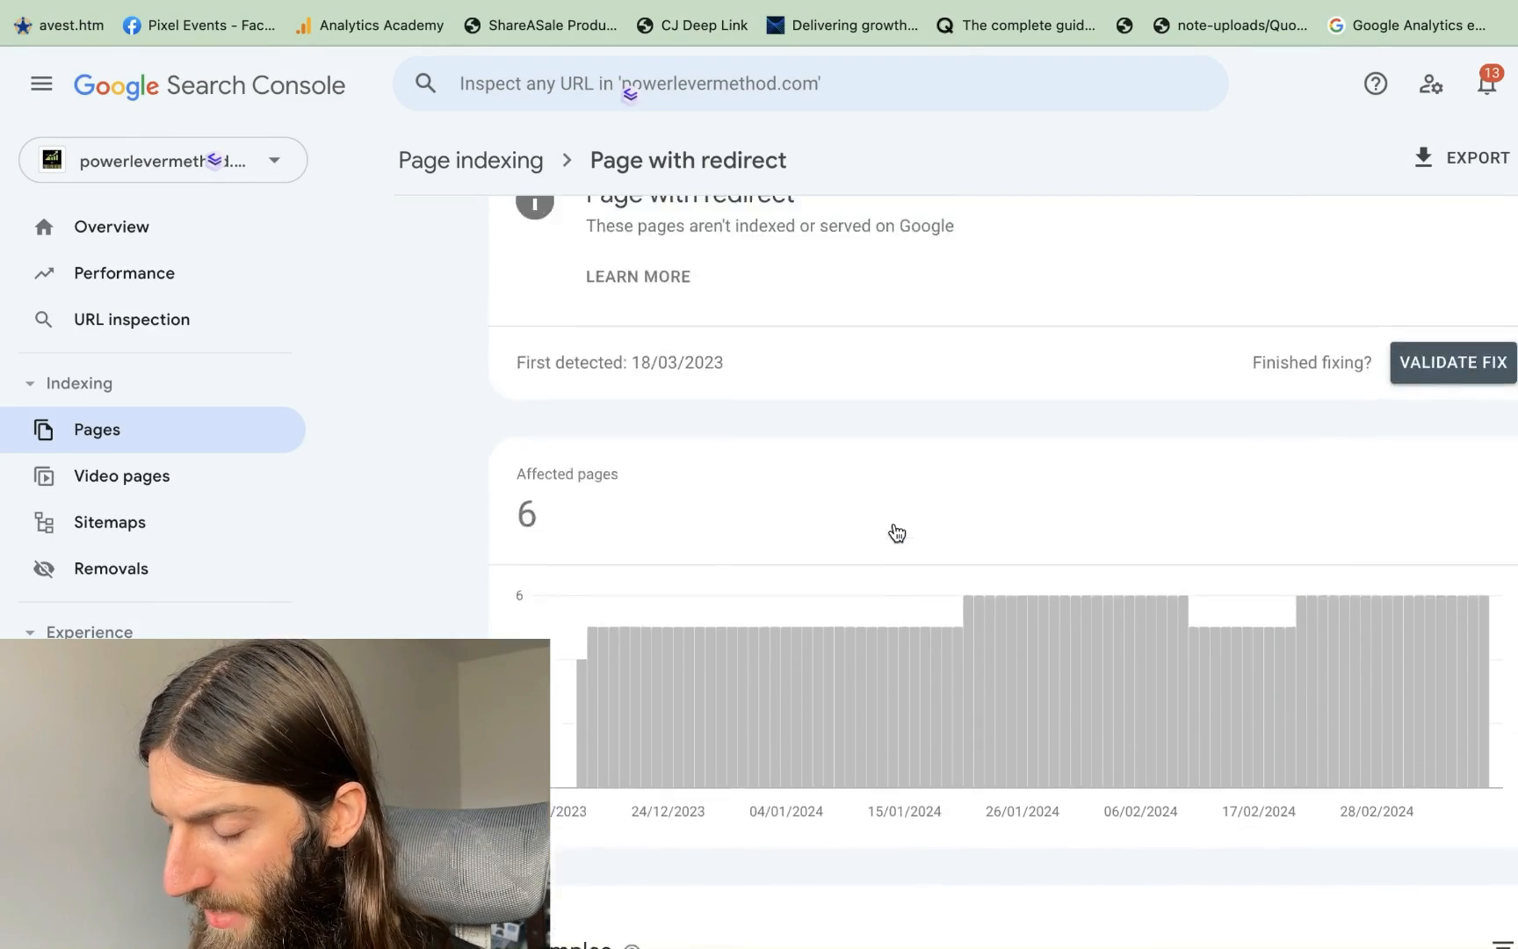
pyautogui.scroll(-7, 894, 527)
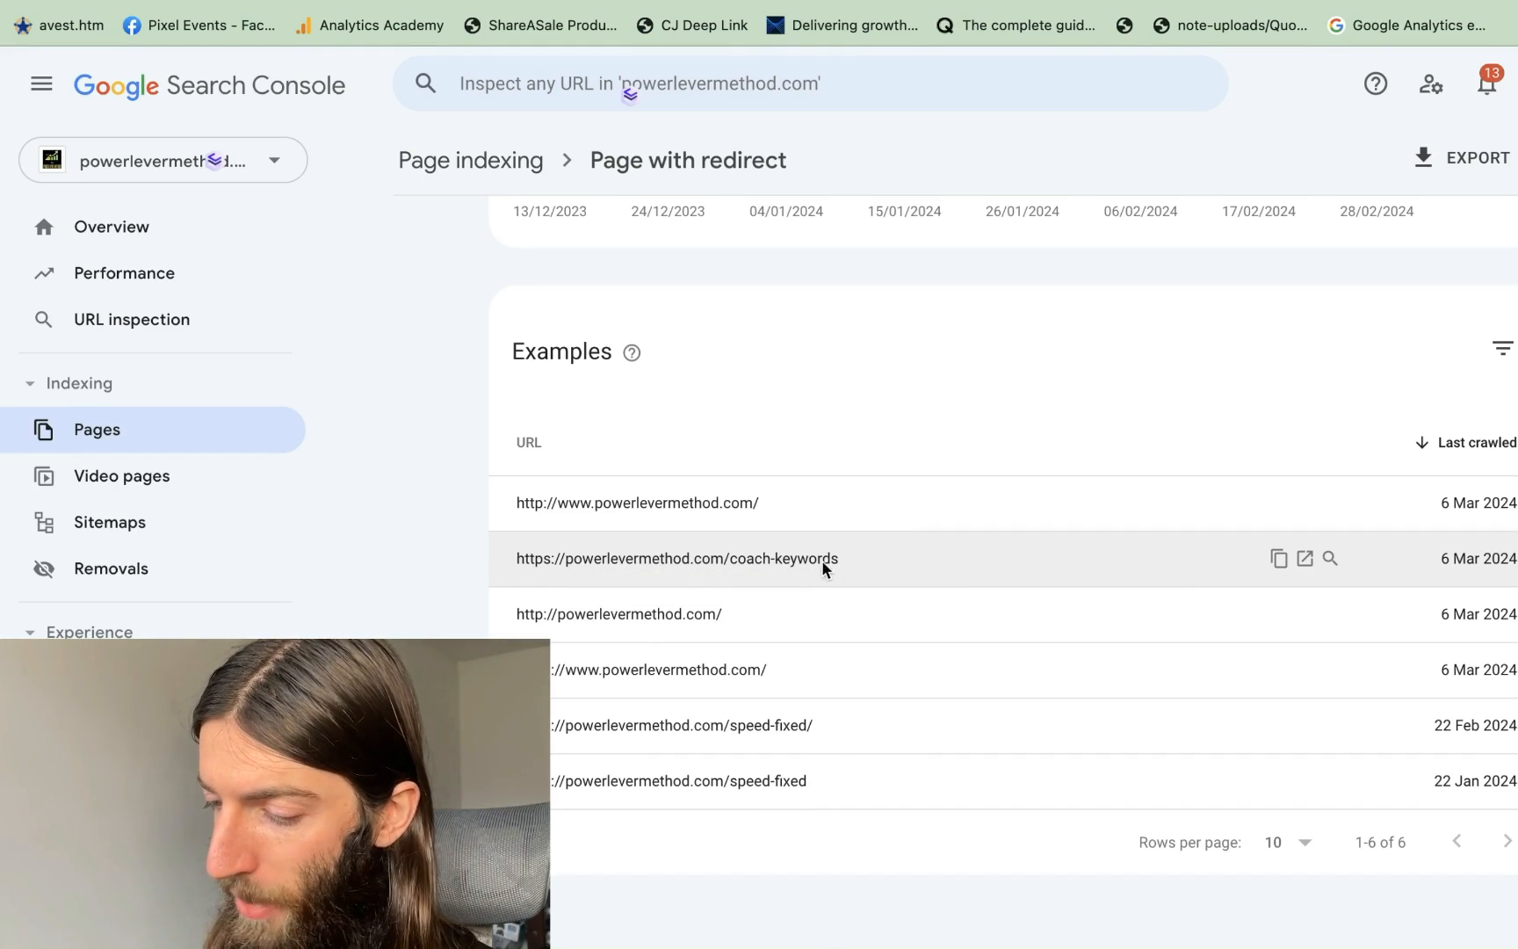
pyautogui.scroll(2, 843, 569)
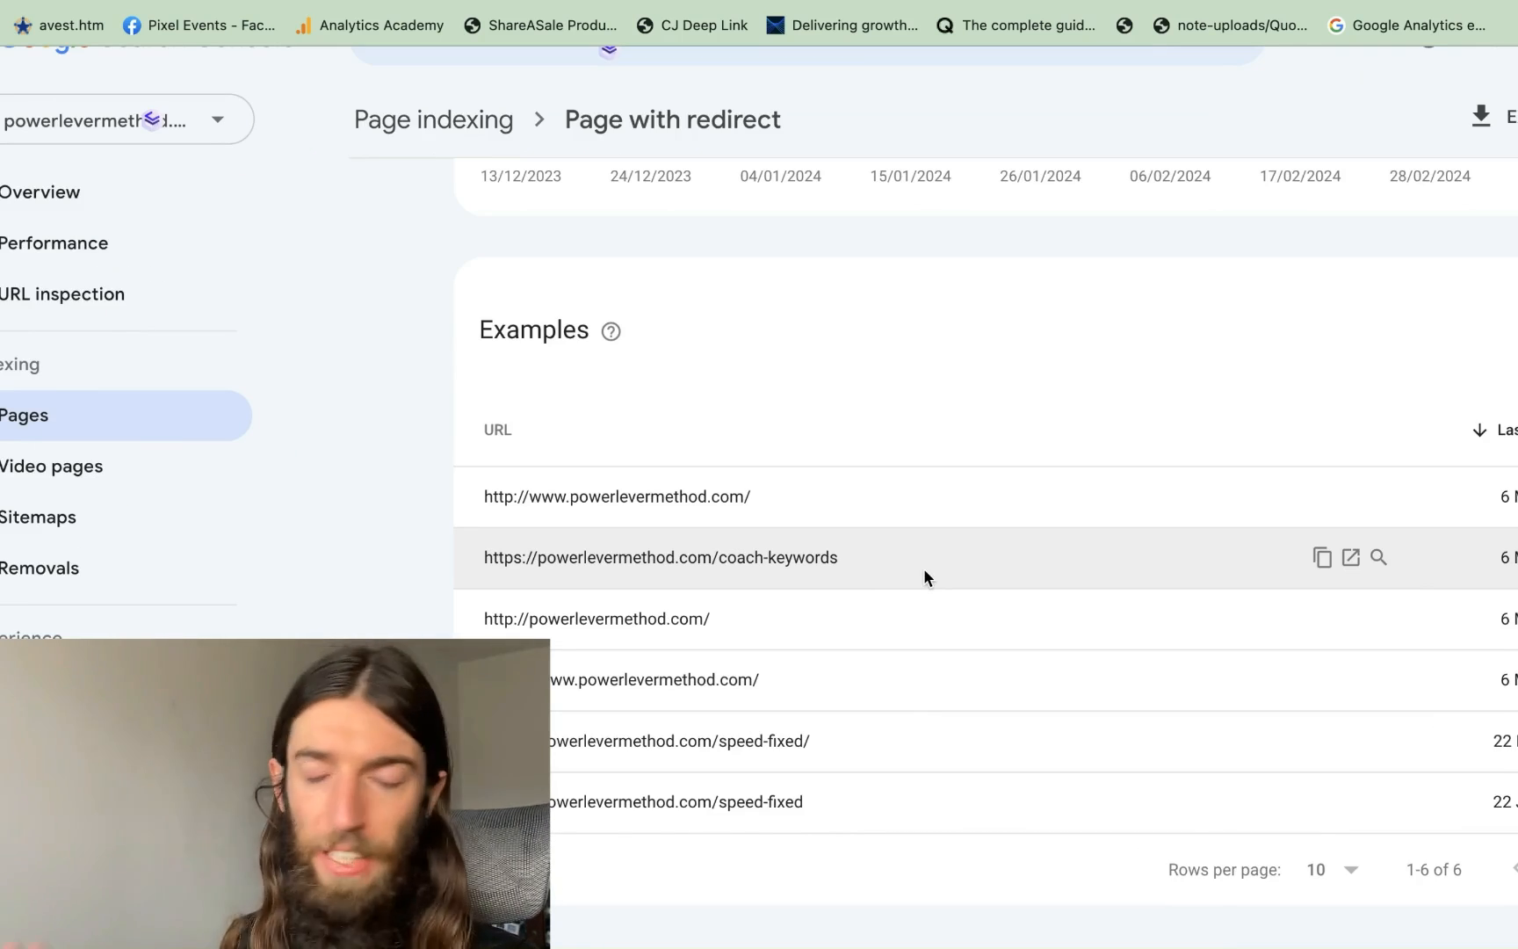
pyautogui.click(958, 558)
pyautogui.click(1268, 369)
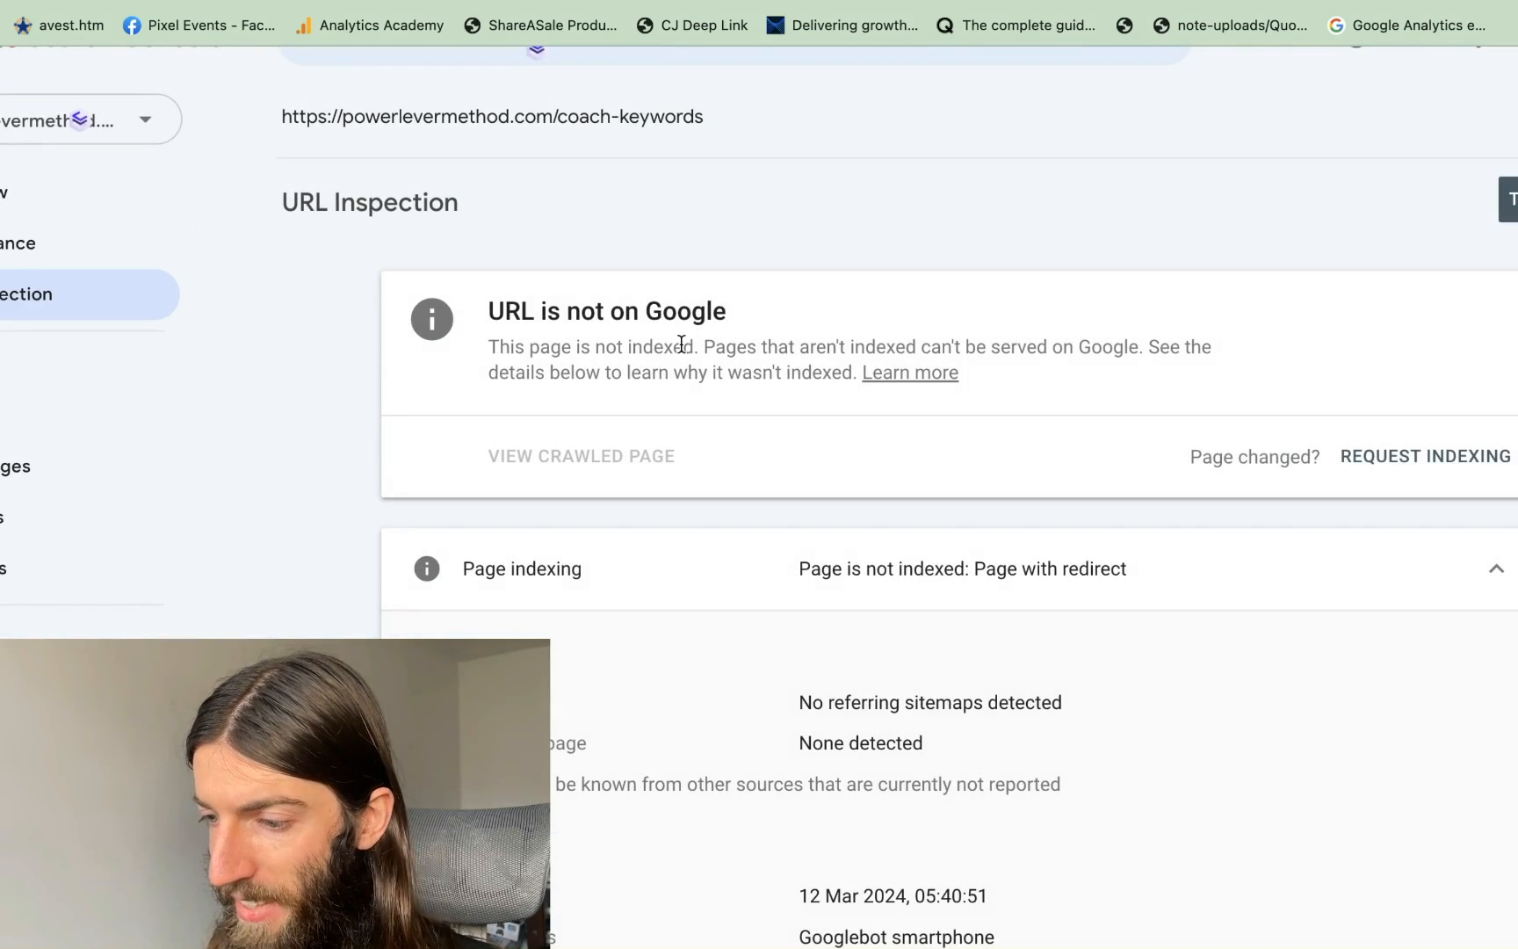
pyautogui.scroll(-10, 923, 380)
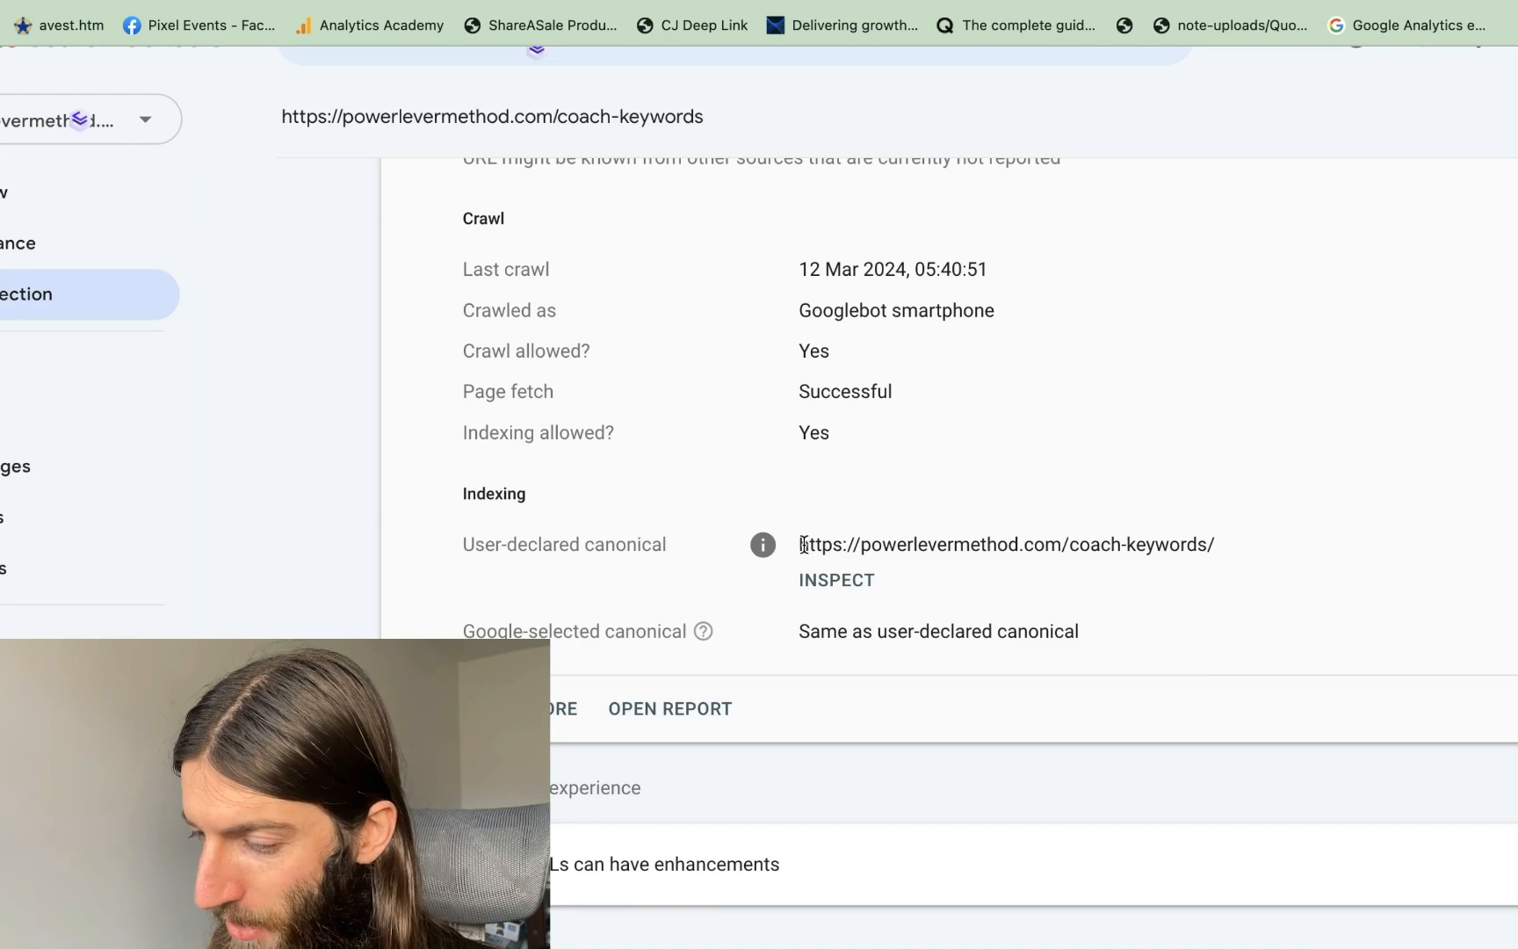
pyautogui.moveTo(1210, 537); pyautogui.dragTo(1047, 537)
pyautogui.scroll(-1, 1049, 532)
pyautogui.scroll(4, 1050, 532)
pyautogui.scroll(2, 1049, 532)
pyautogui.scroll(-2, 1050, 532)
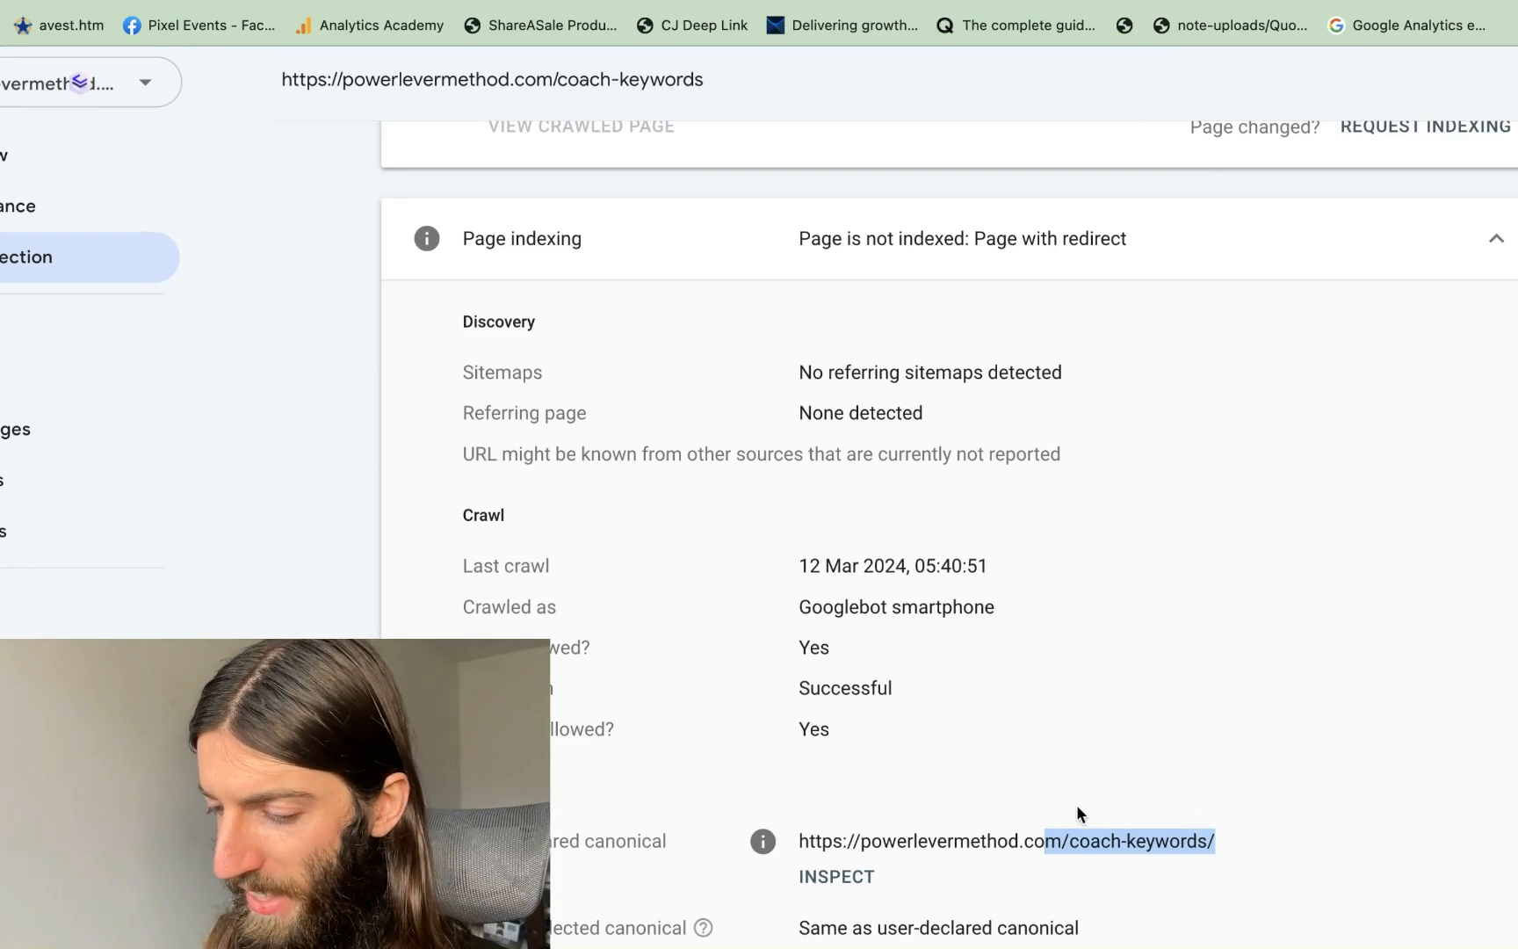
pyautogui.press('super+Left')
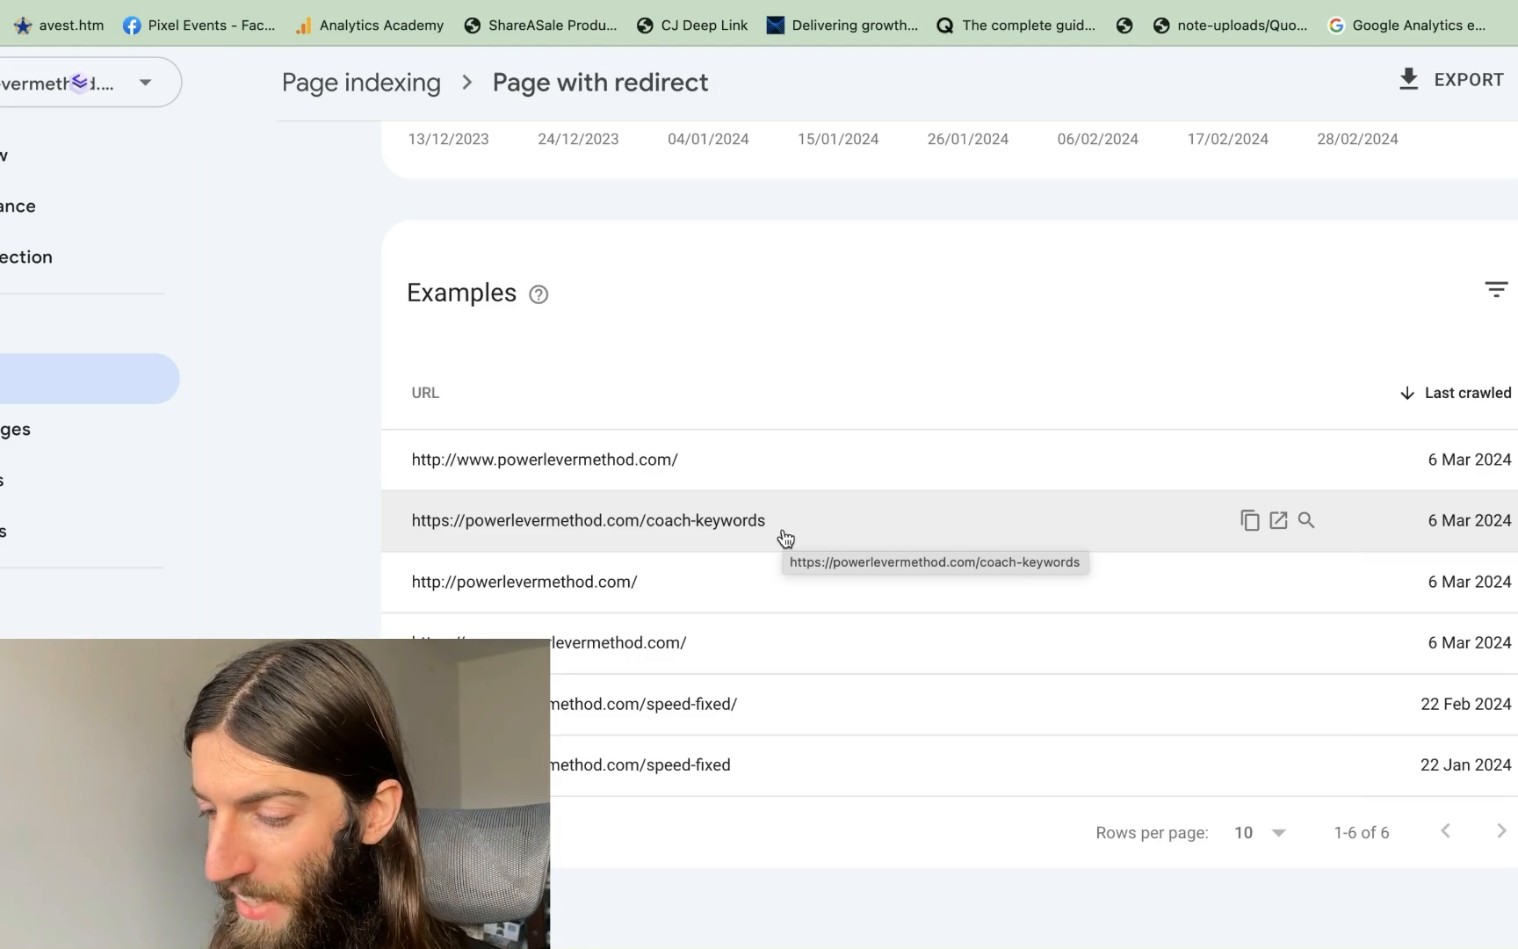
# Open the Crawled - currently not indexed report and review its 89 affected pages and /feed/ example URLs
pyautogui.press('super+Left')
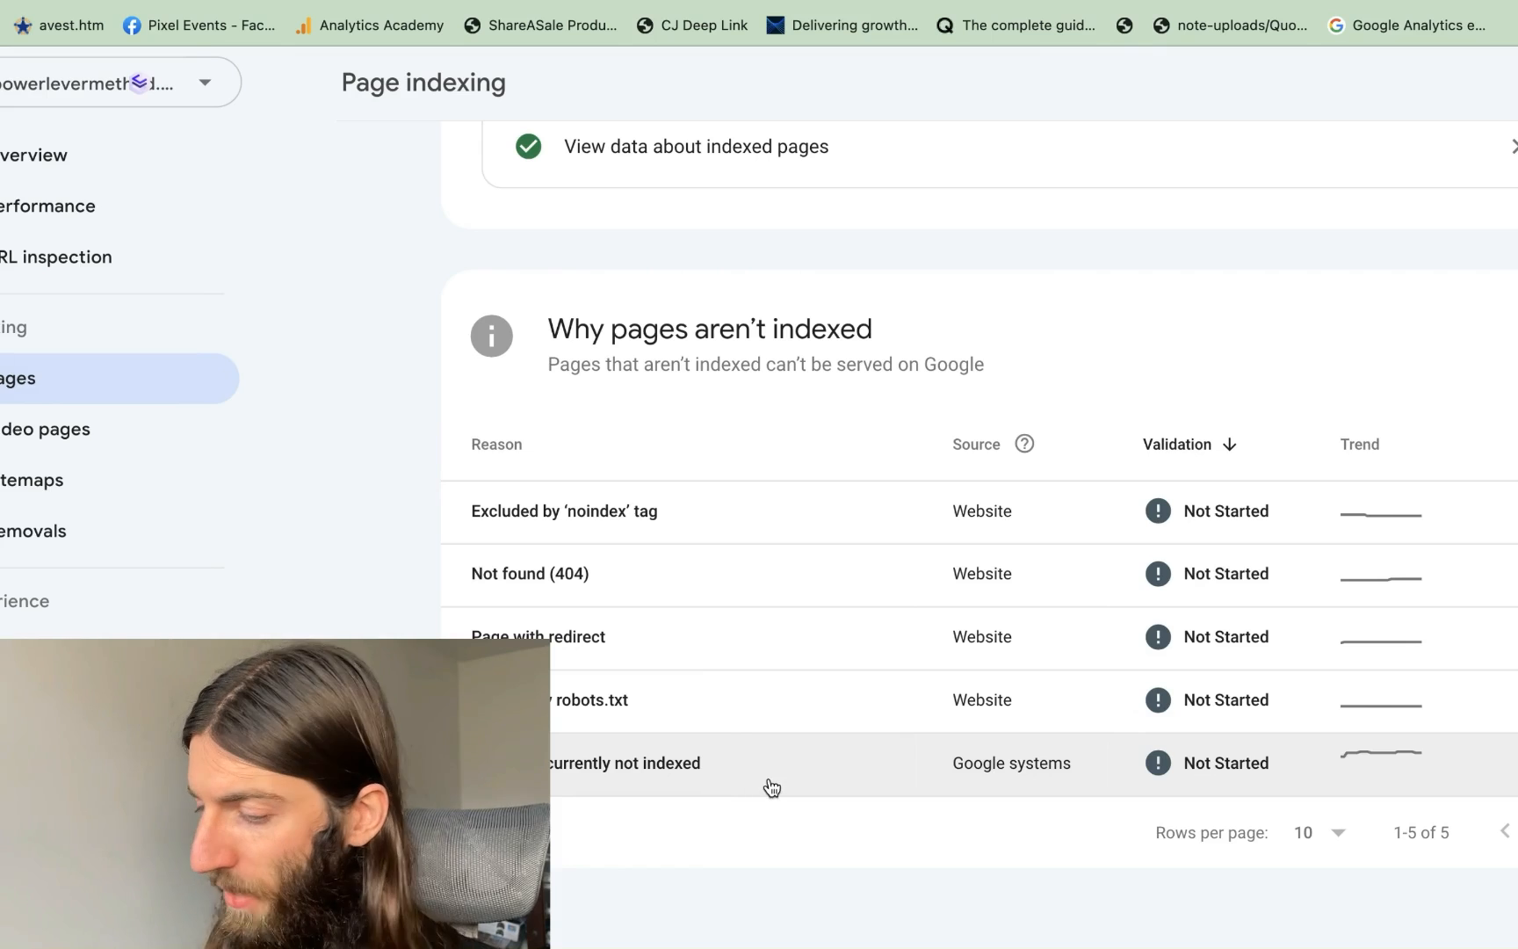
pyautogui.click(769, 778)
pyautogui.scroll(-8, 769, 782)
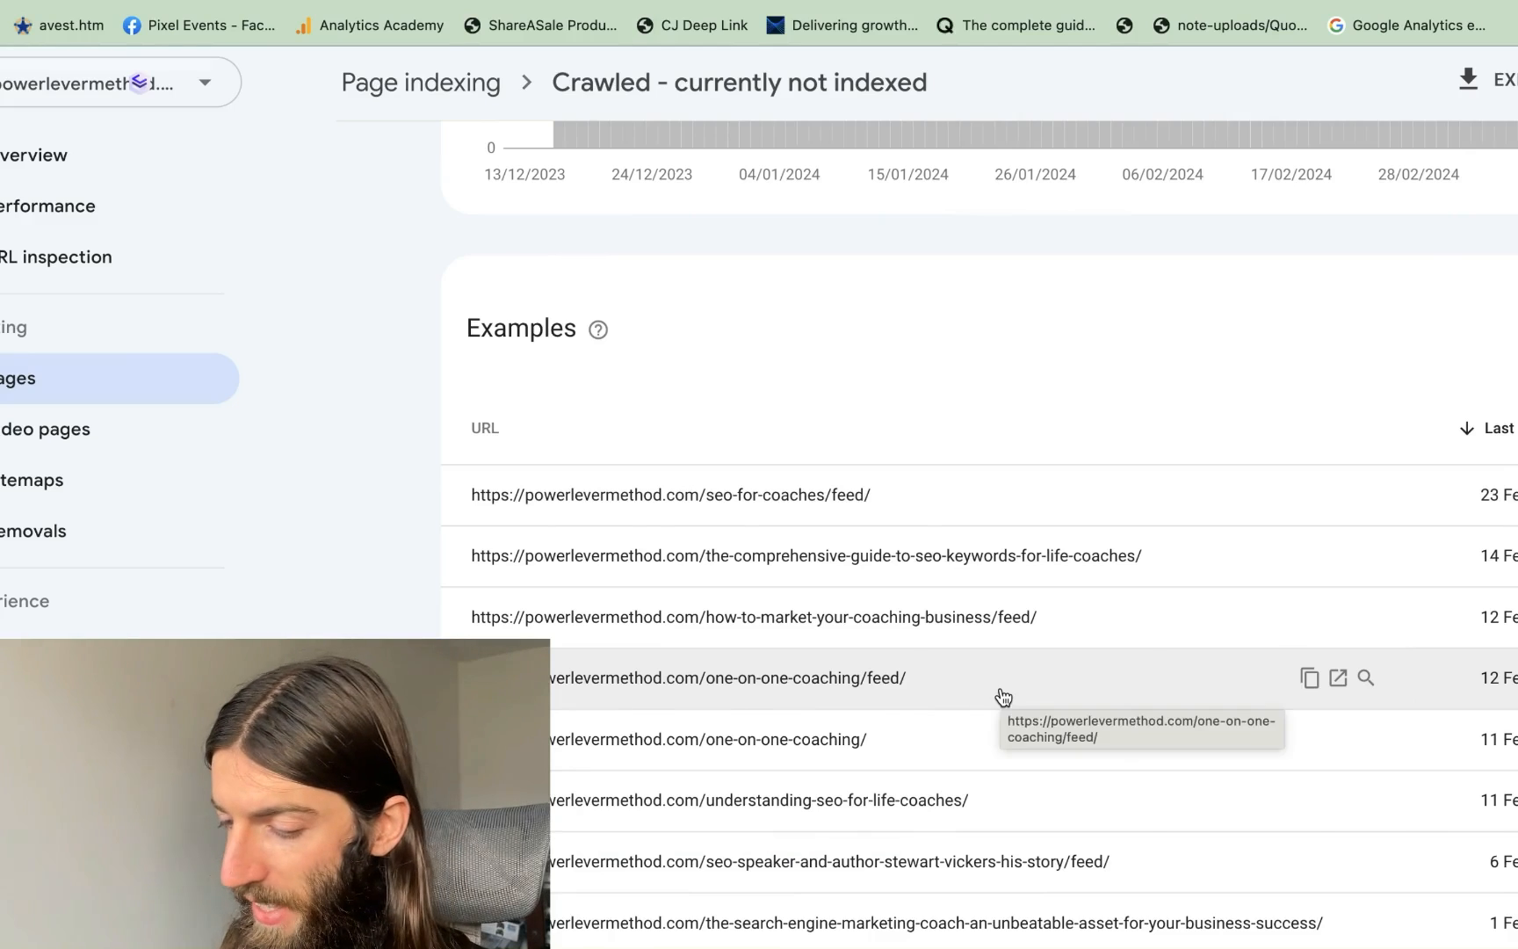
pyautogui.scroll(-3, 1004, 697)
pyautogui.scroll(8, 1010, 608)
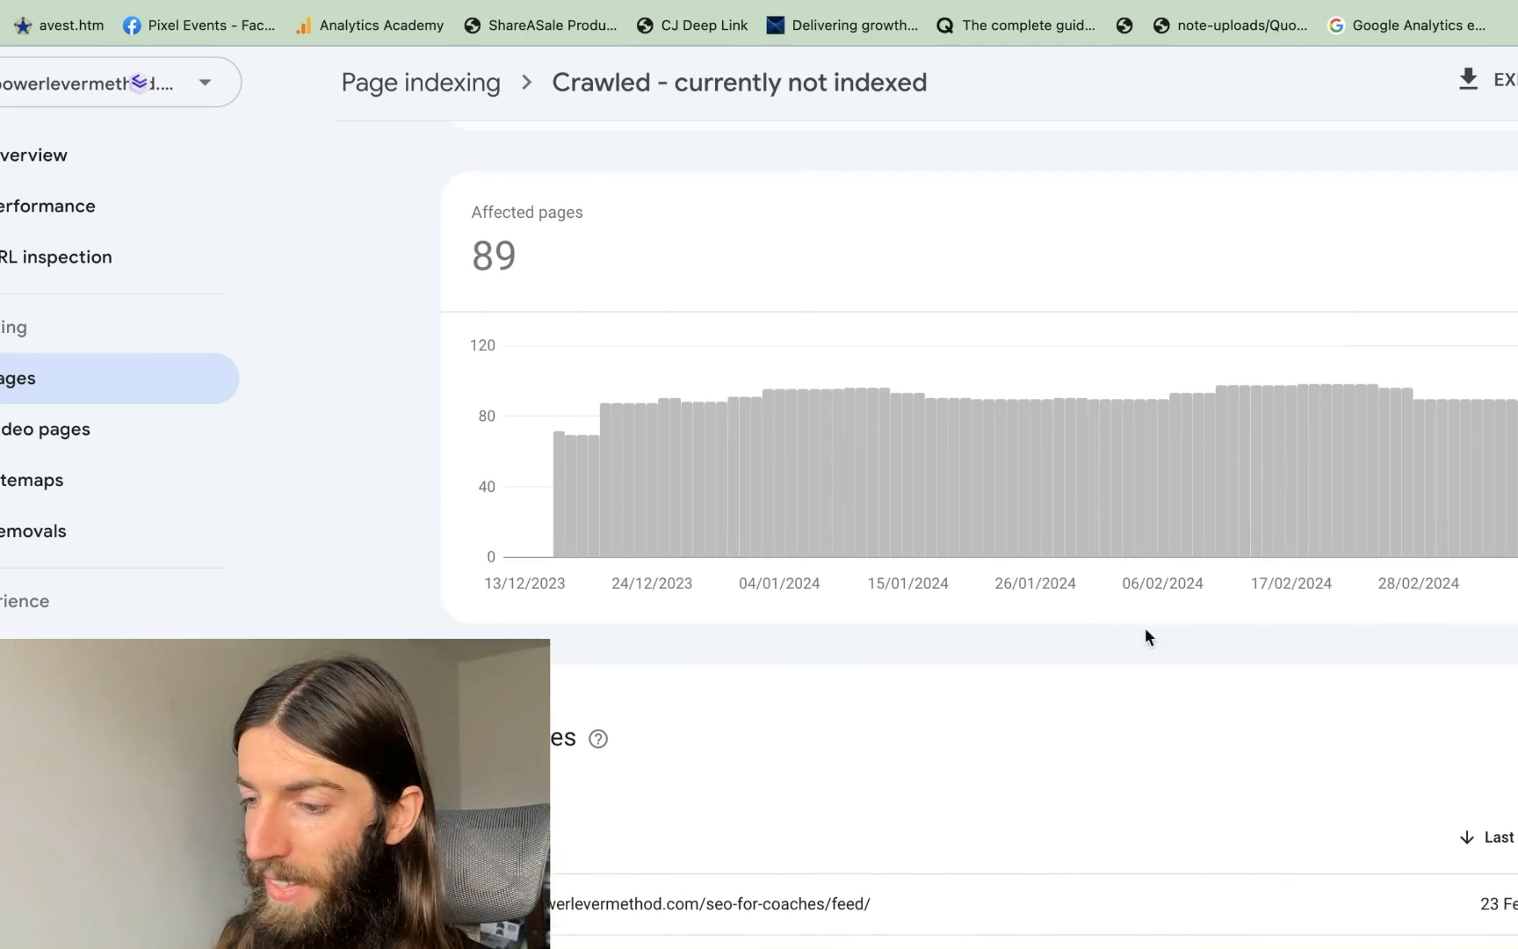
pyautogui.moveTo(894, 346)
pyautogui.scroll(1, 894, 352)
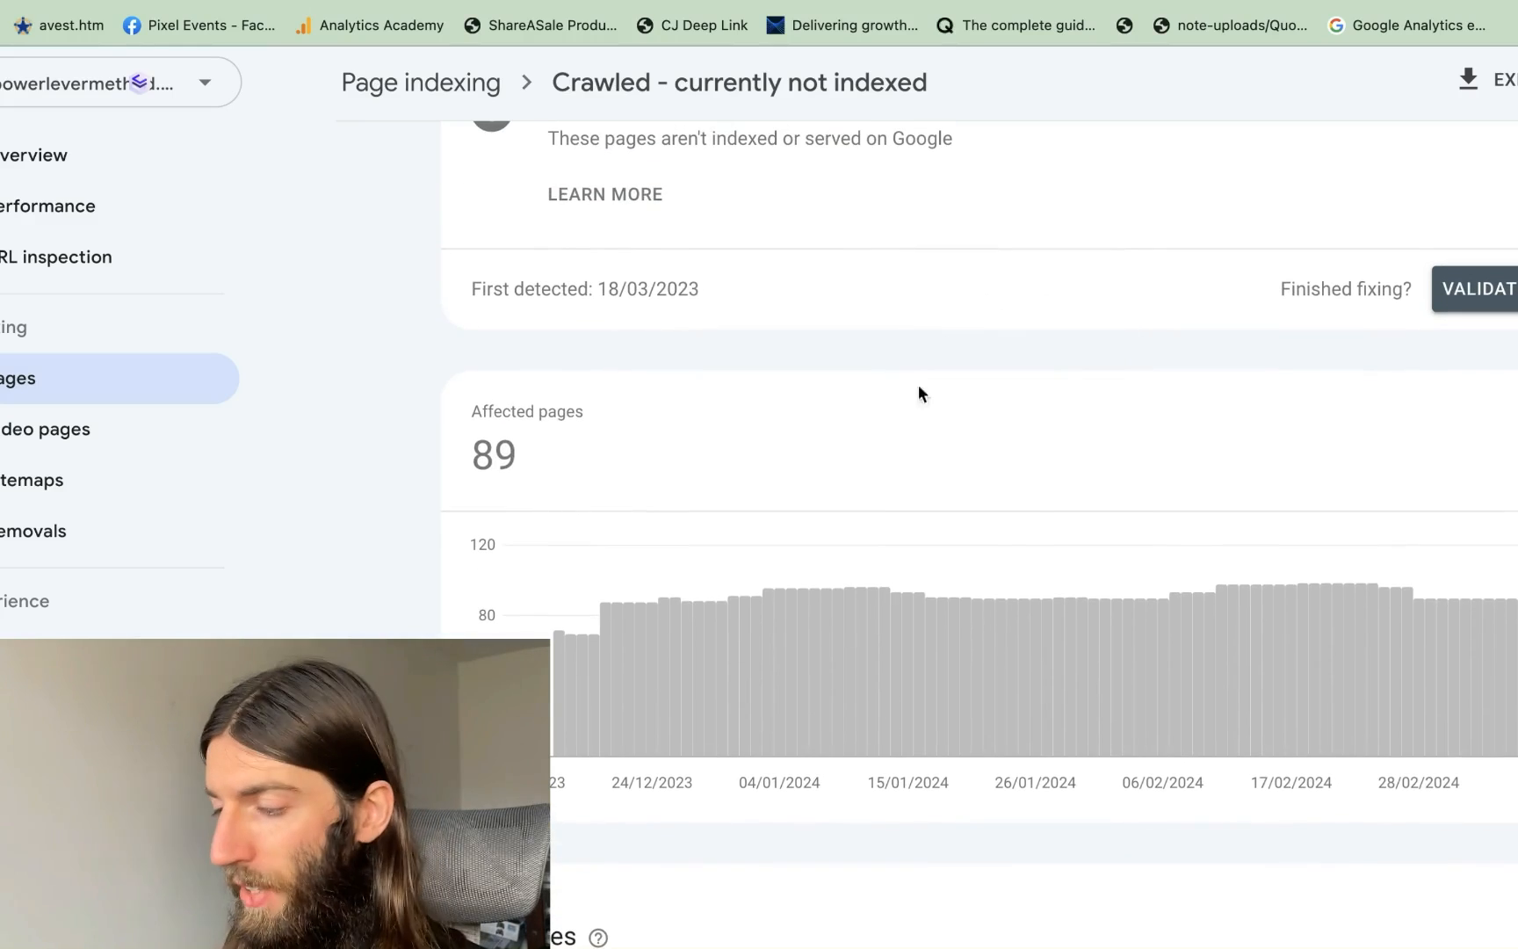
pyautogui.scroll(-6, 953, 544)
pyautogui.scroll(-1, 955, 547)
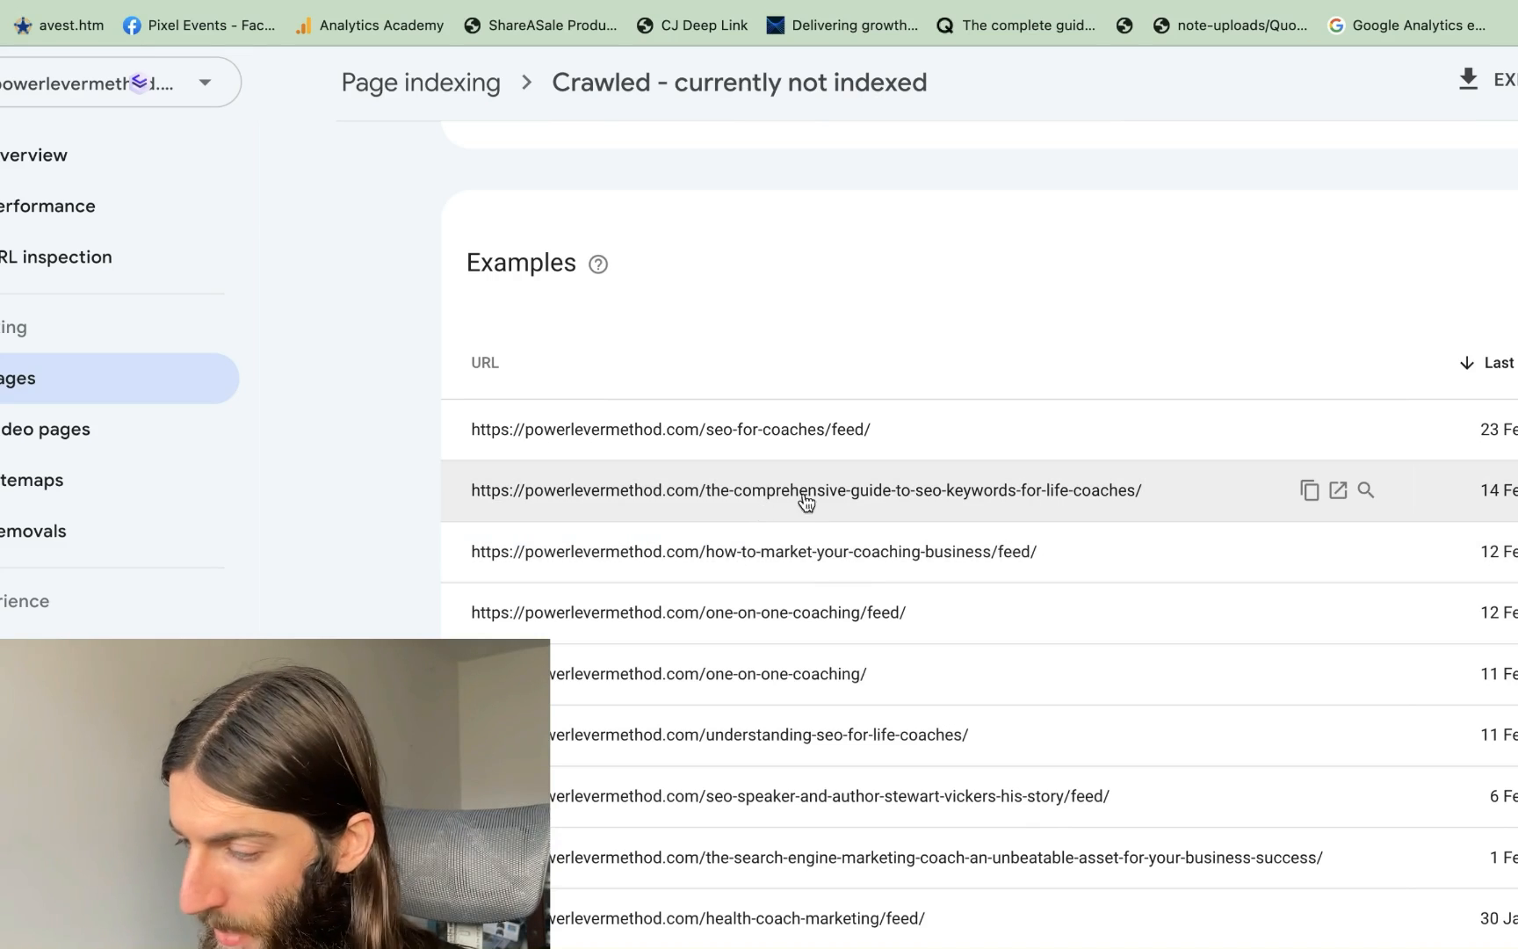
# Inspect the comprehensive-guide URL, then run an inspection on its copied user-declared canonical URL
pyautogui.click(1146, 499)
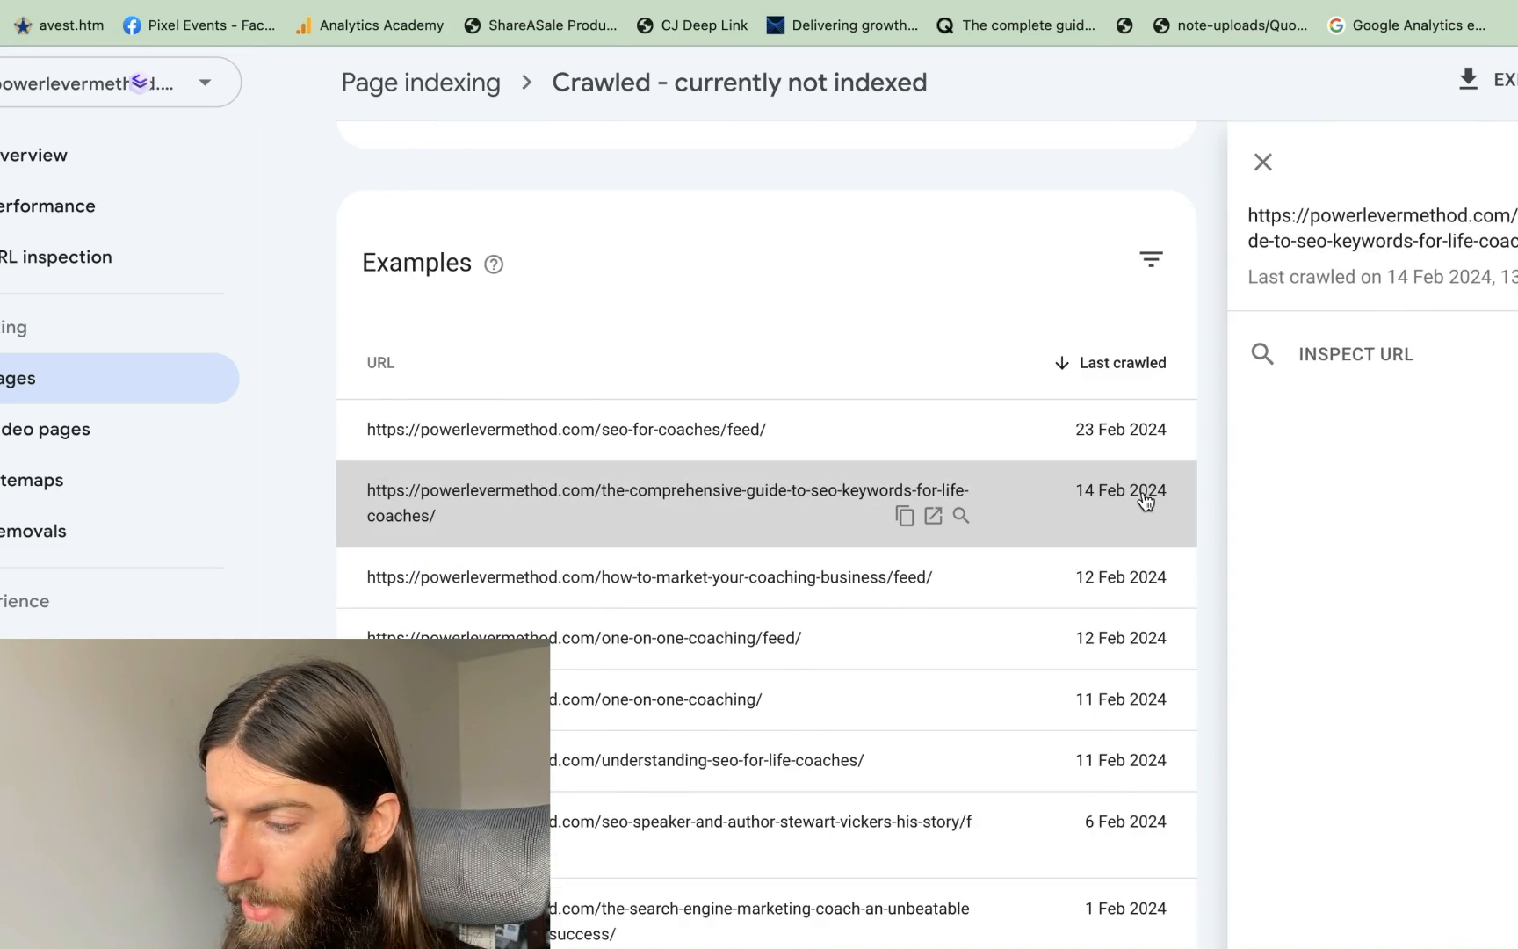
pyautogui.click(961, 515)
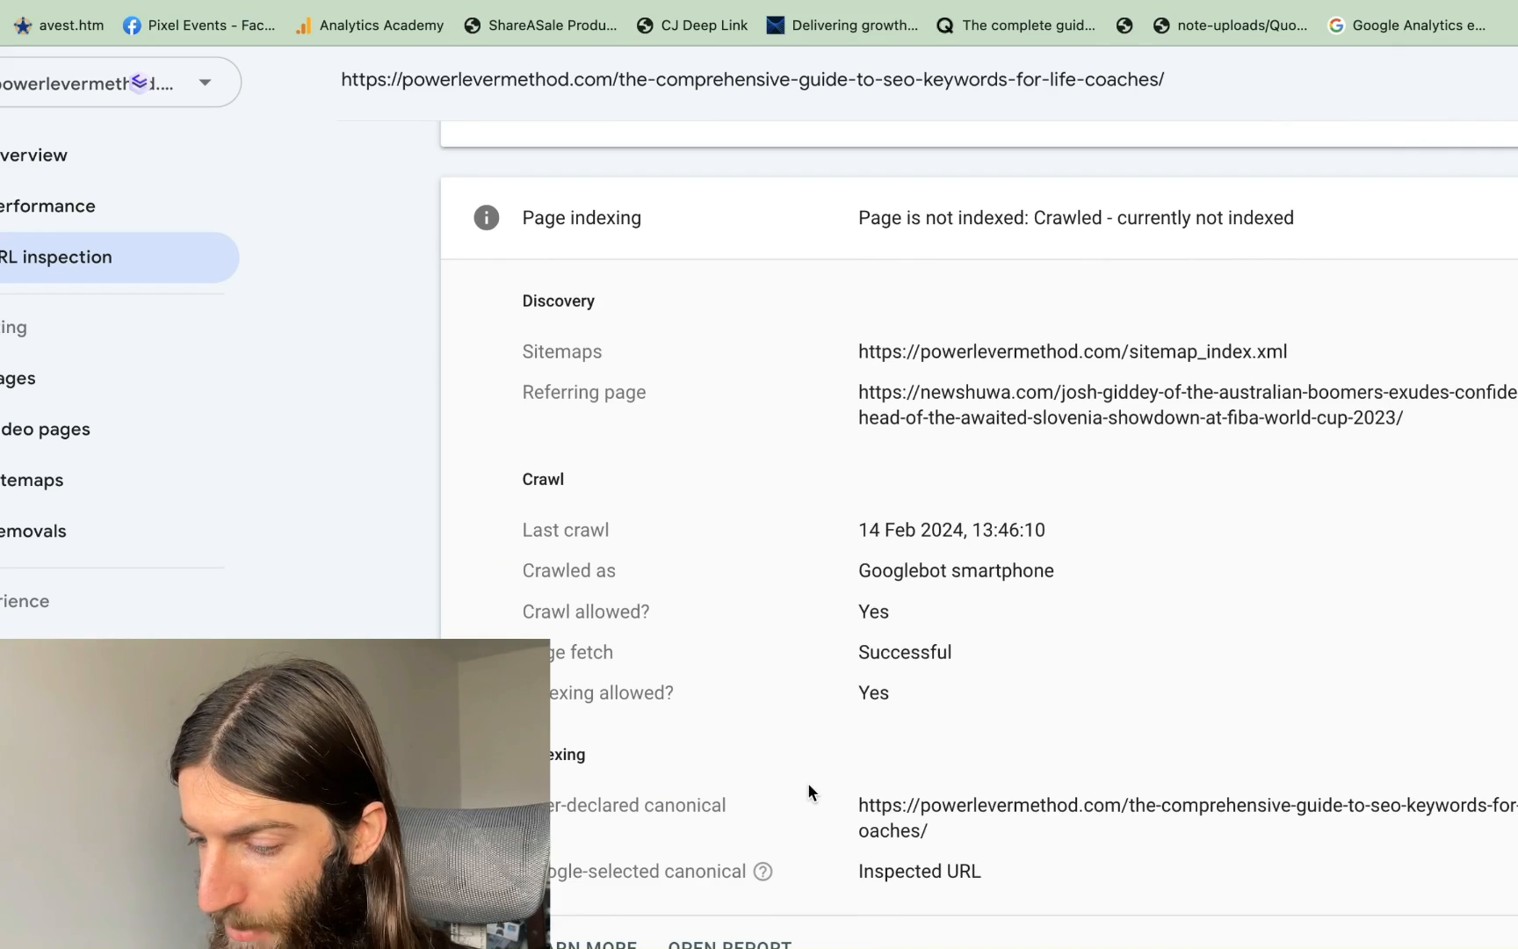
pyautogui.scroll(1, 808, 781)
pyautogui.scroll(-4, 904, 582)
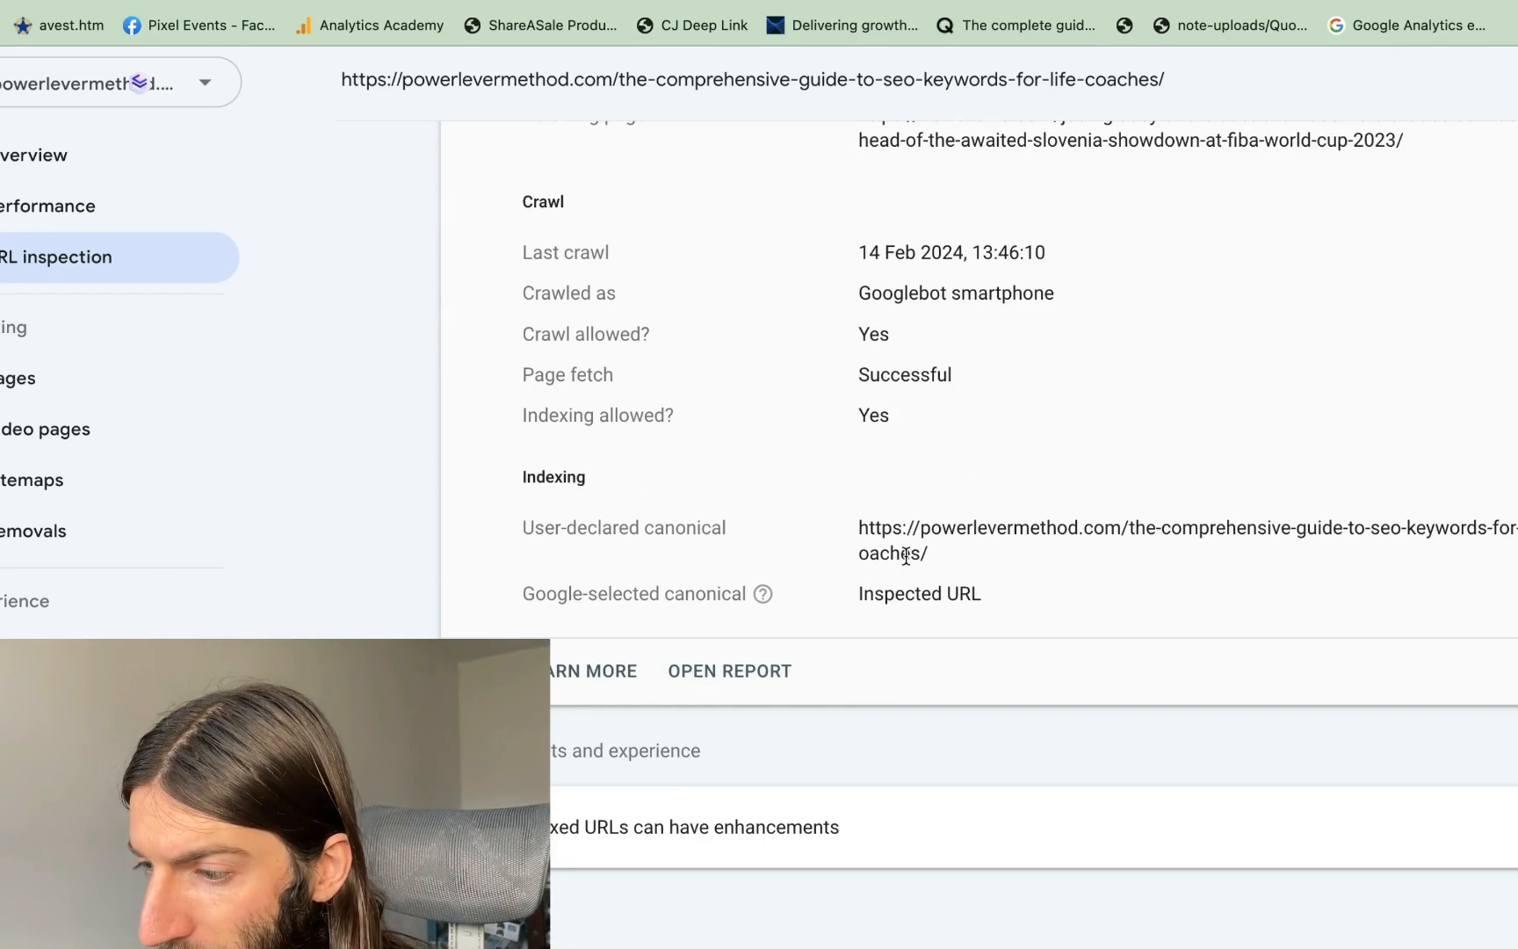
pyautogui.tripleClick(947, 546)
pyautogui.press('super+c')
pyautogui.scroll(8, 811, 559)
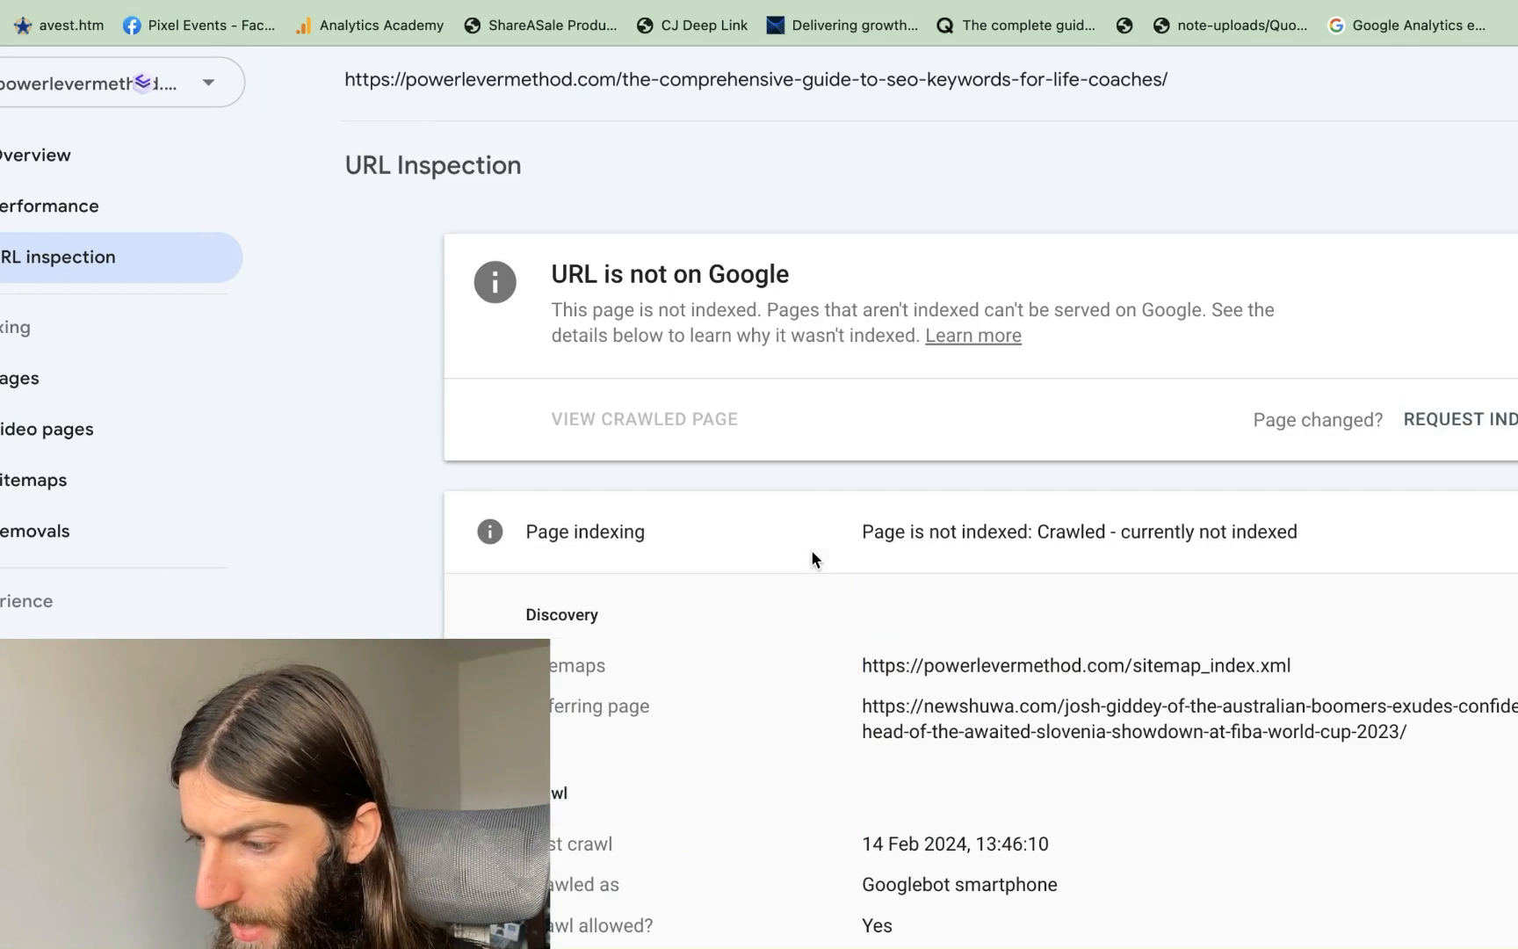
pyautogui.scroll(2, 619, 79)
pyautogui.click(520, 90)
pyautogui.press('super+v')
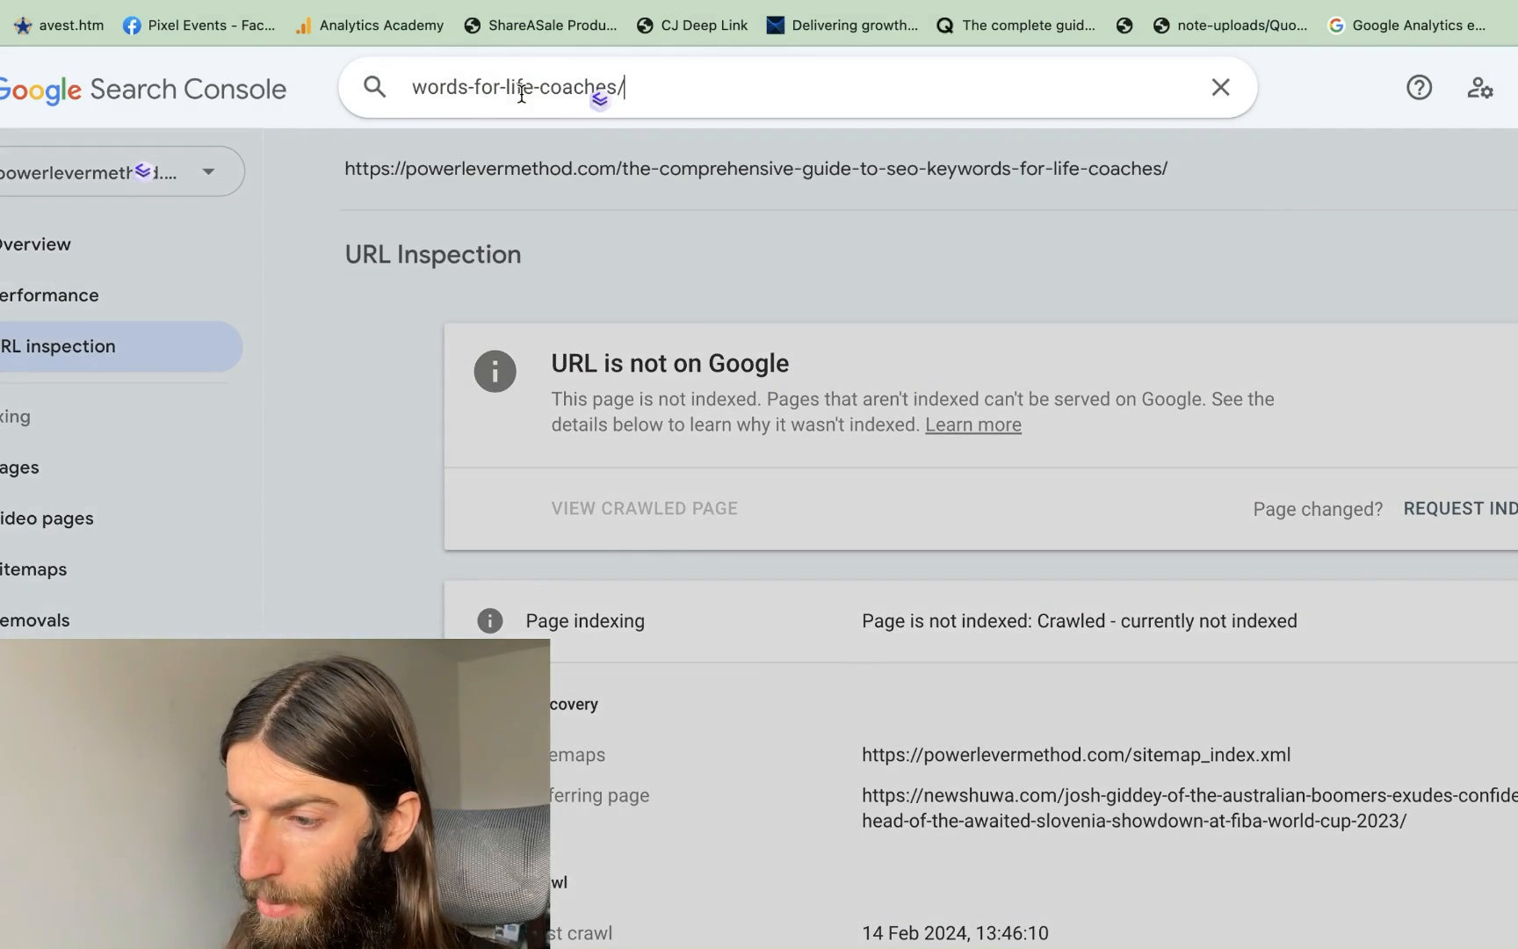
pyautogui.press('Return')
# Request indexing for the SEO keywords for life coaches guide and dismiss the confirmation
pyautogui.scroll(-10, 861, 376)
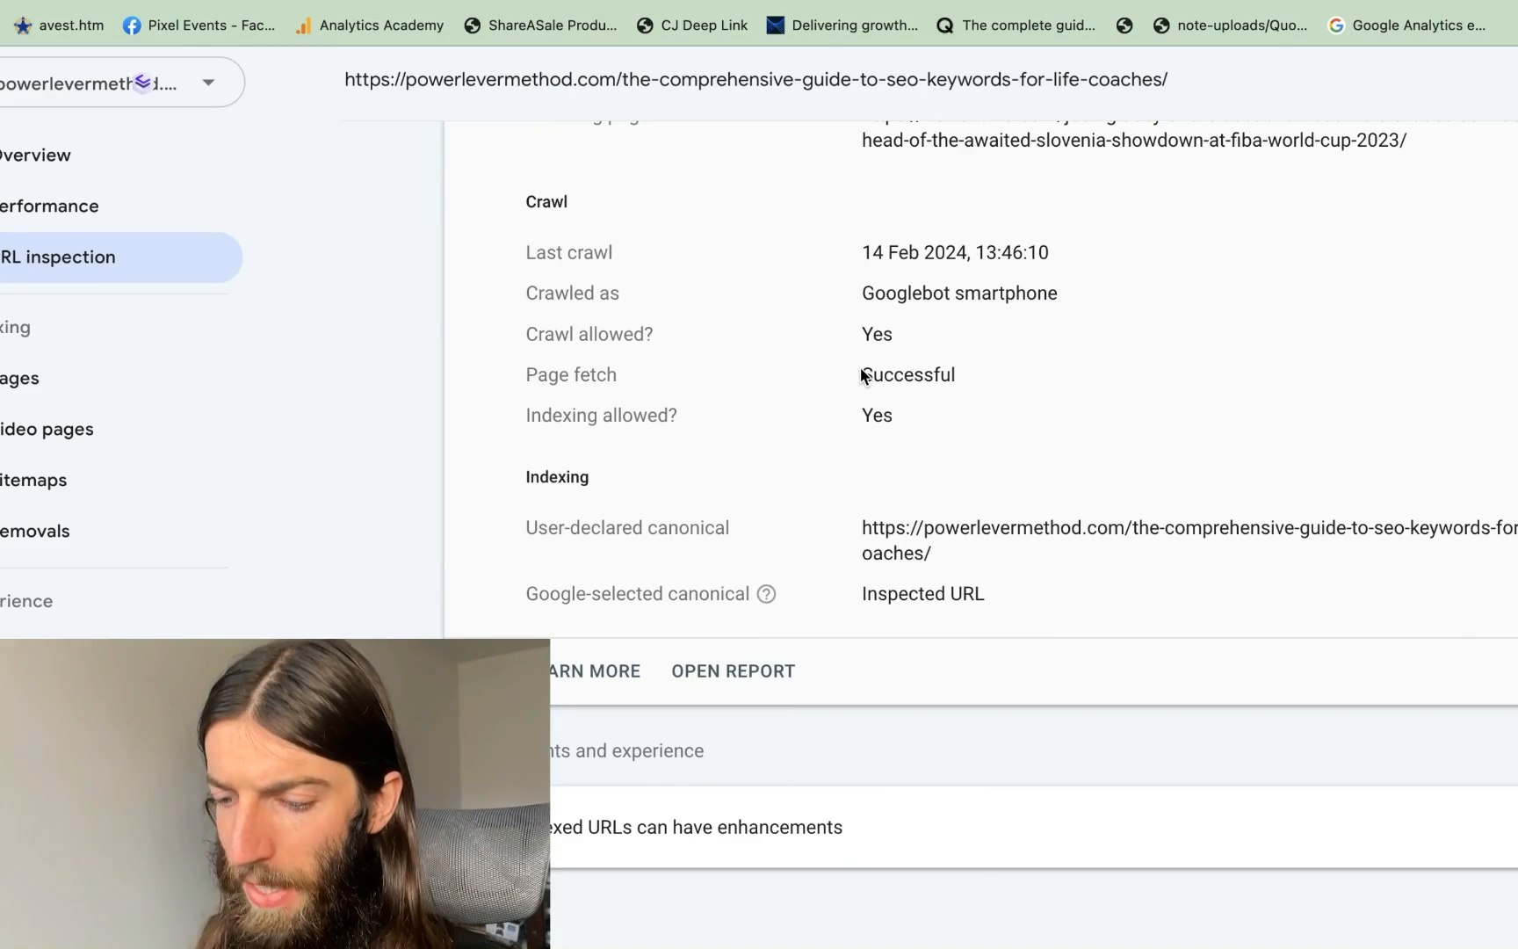
pyautogui.scroll(6, 860, 373)
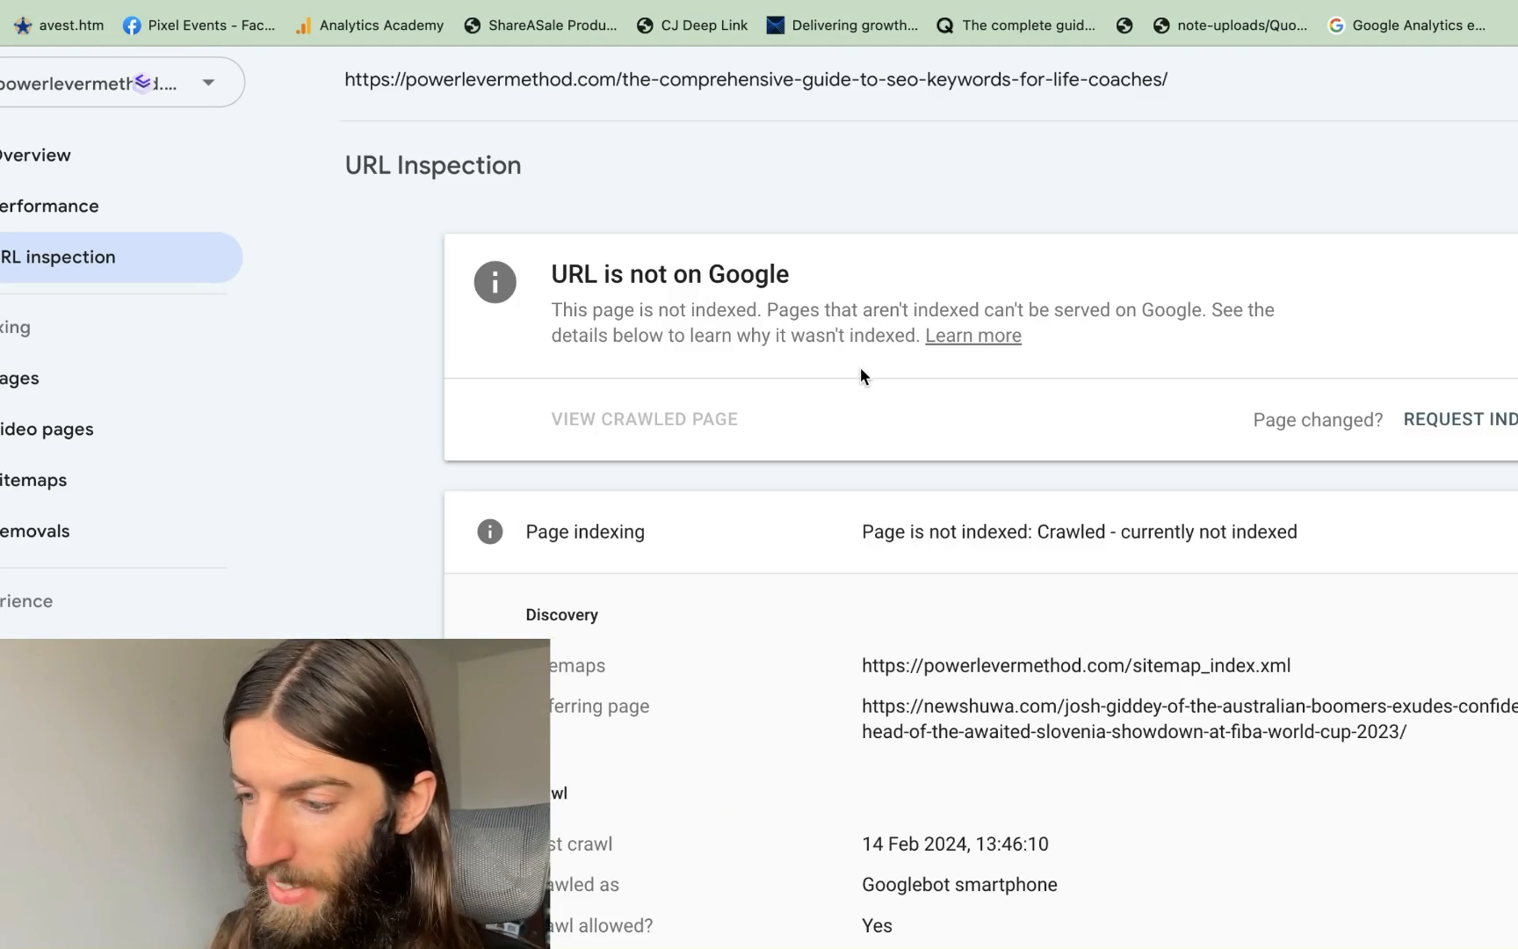
pyautogui.click(1459, 422)
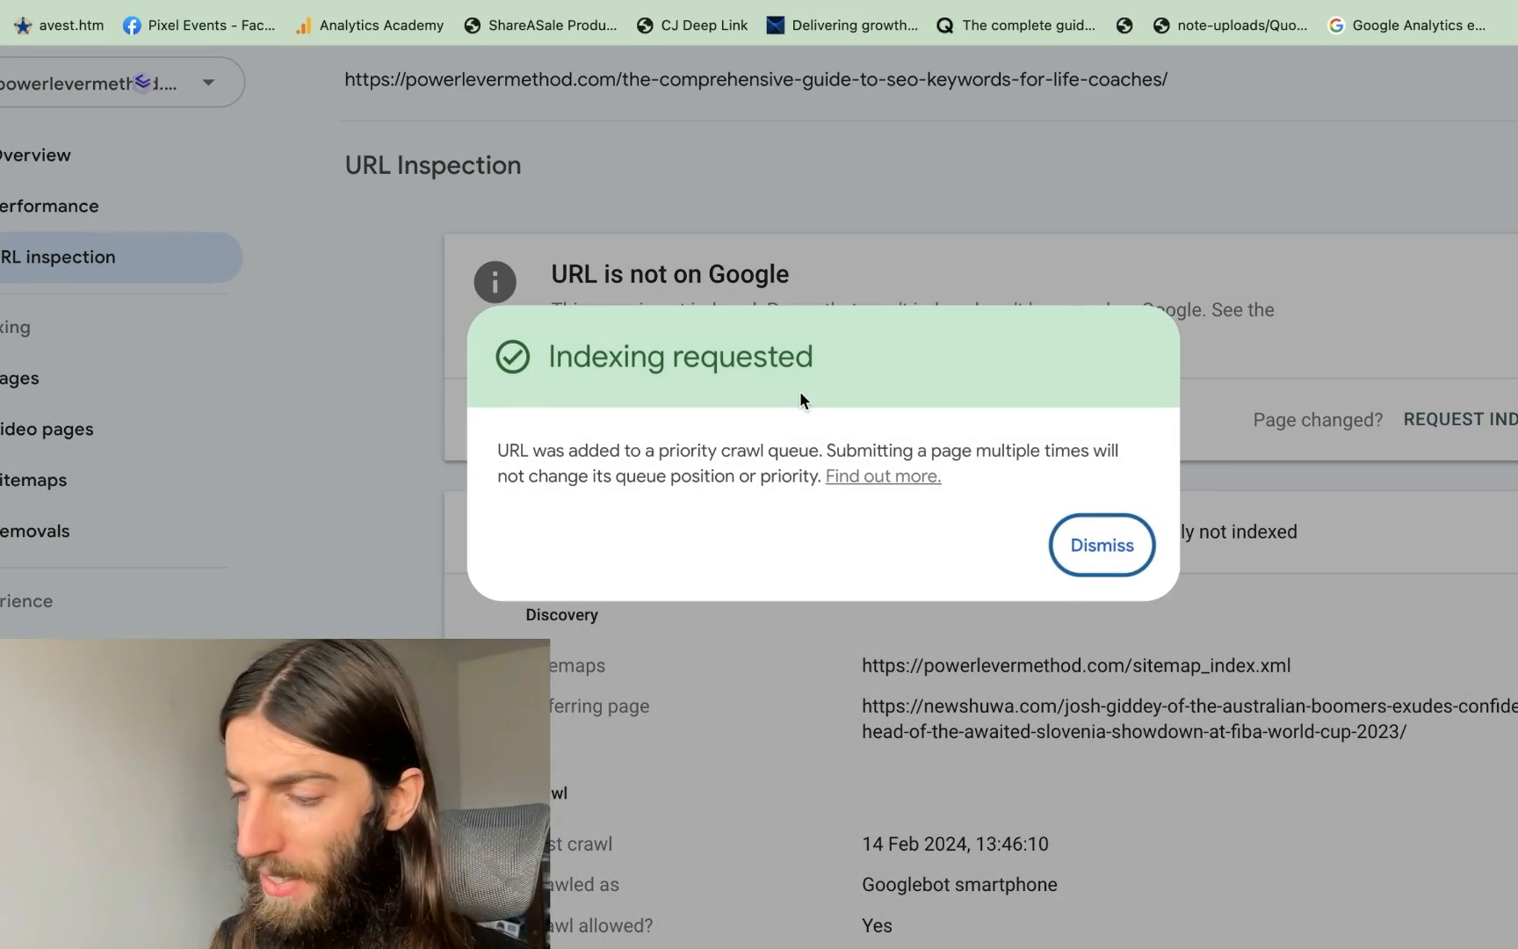
pyautogui.click(1093, 547)
pyautogui.scroll(-3, 601, 399)
pyautogui.scroll(3, 602, 407)
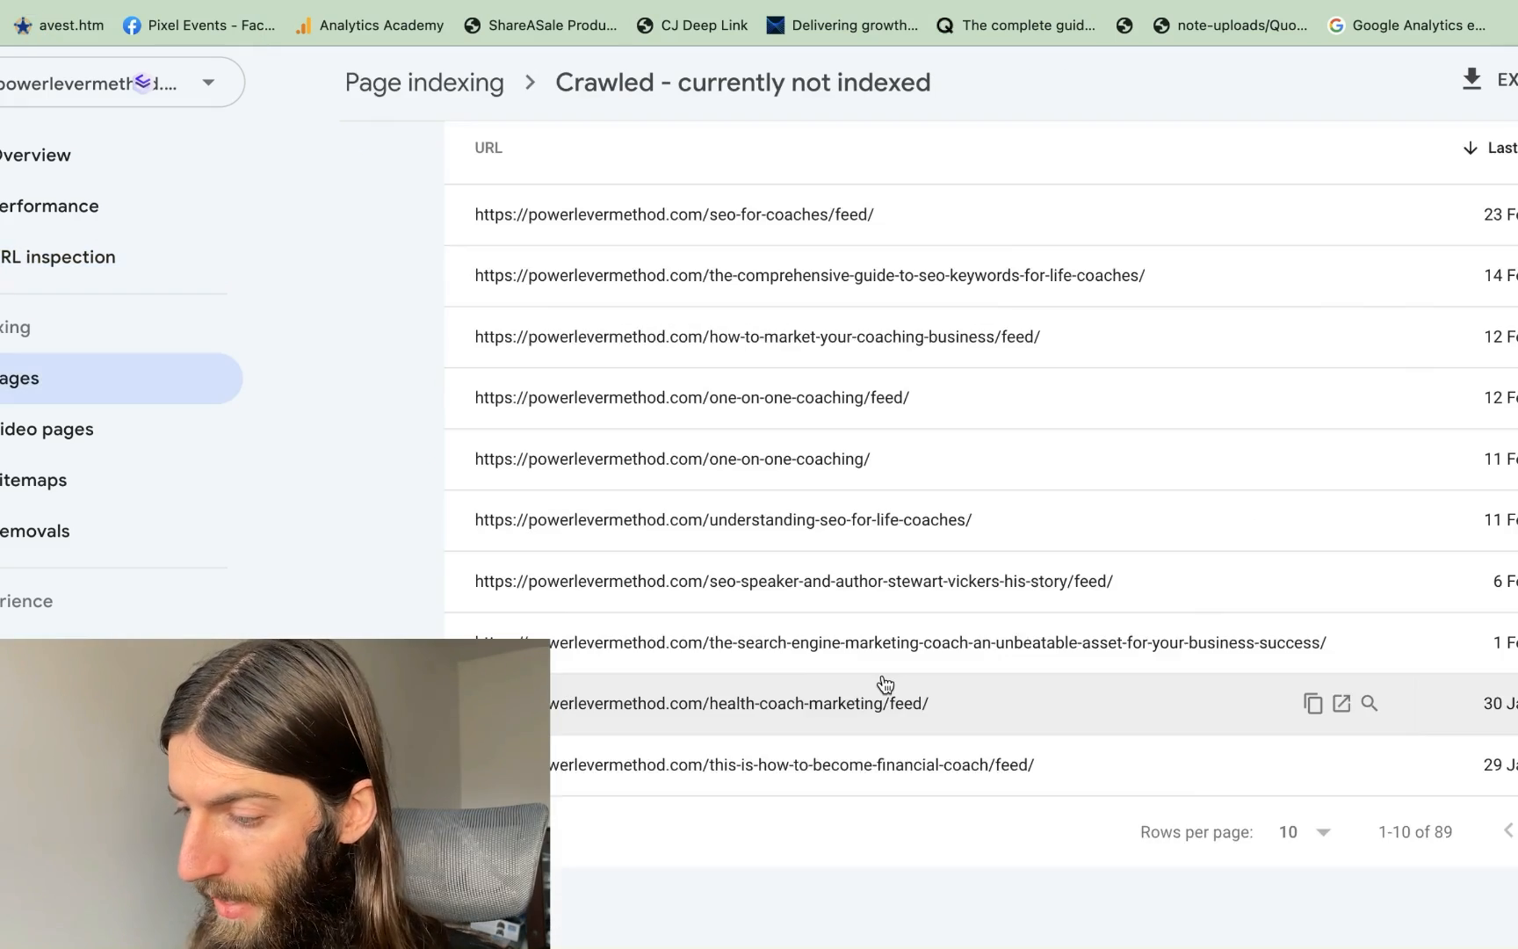
pyautogui.scroll(6, 883, 677)
pyautogui.scroll(-6, 883, 676)
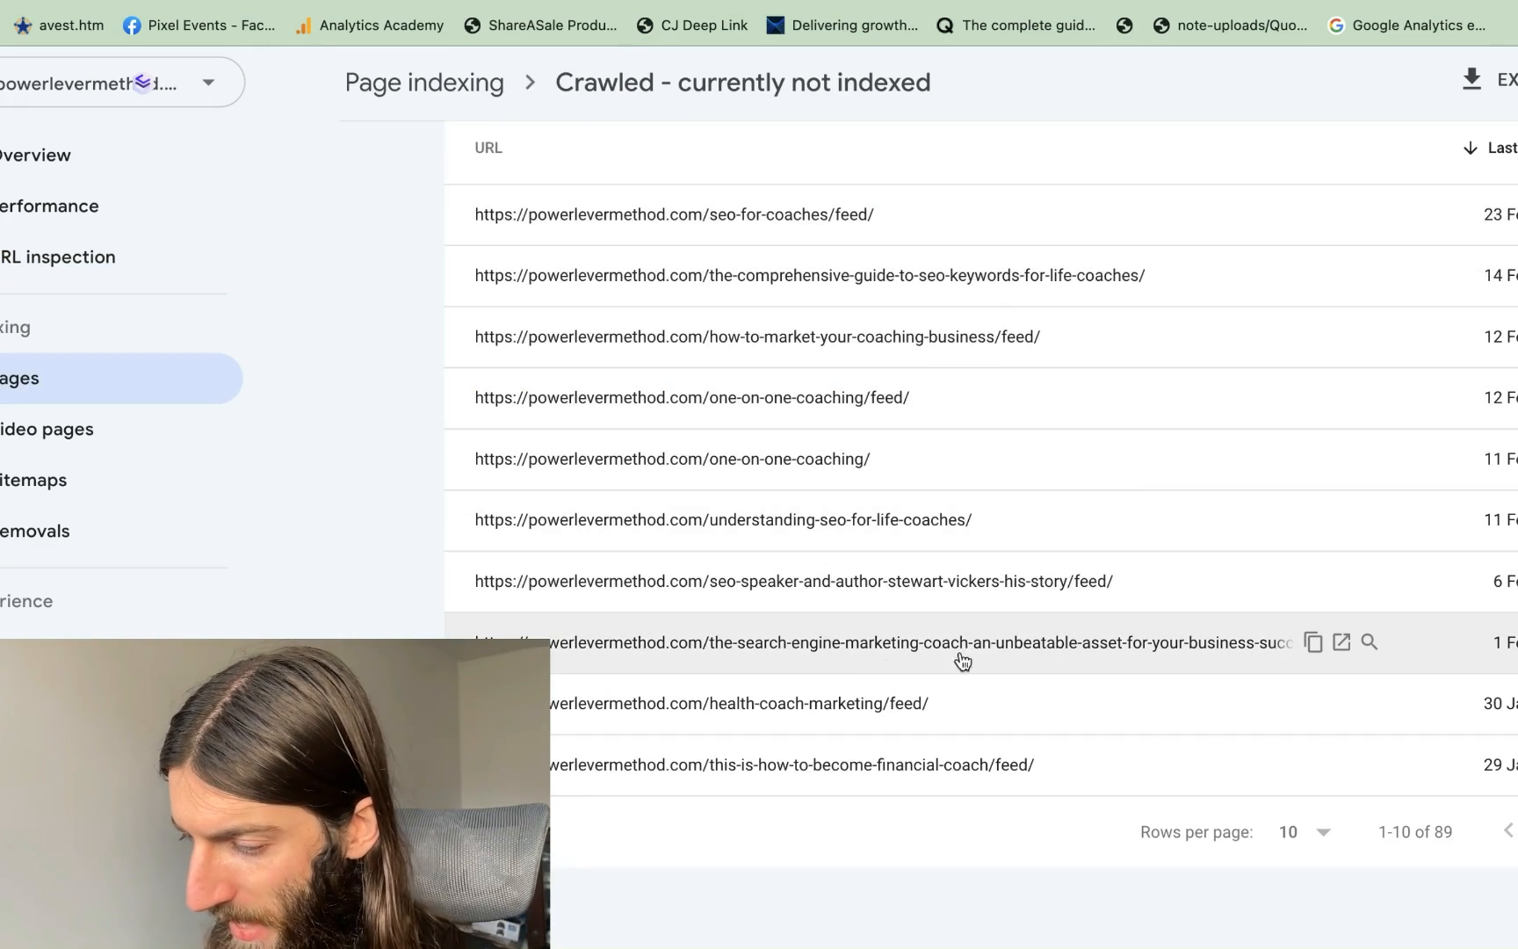
# Inspect the search-engine-marketing-coach URL and request indexing for that page
pyautogui.click(870, 661)
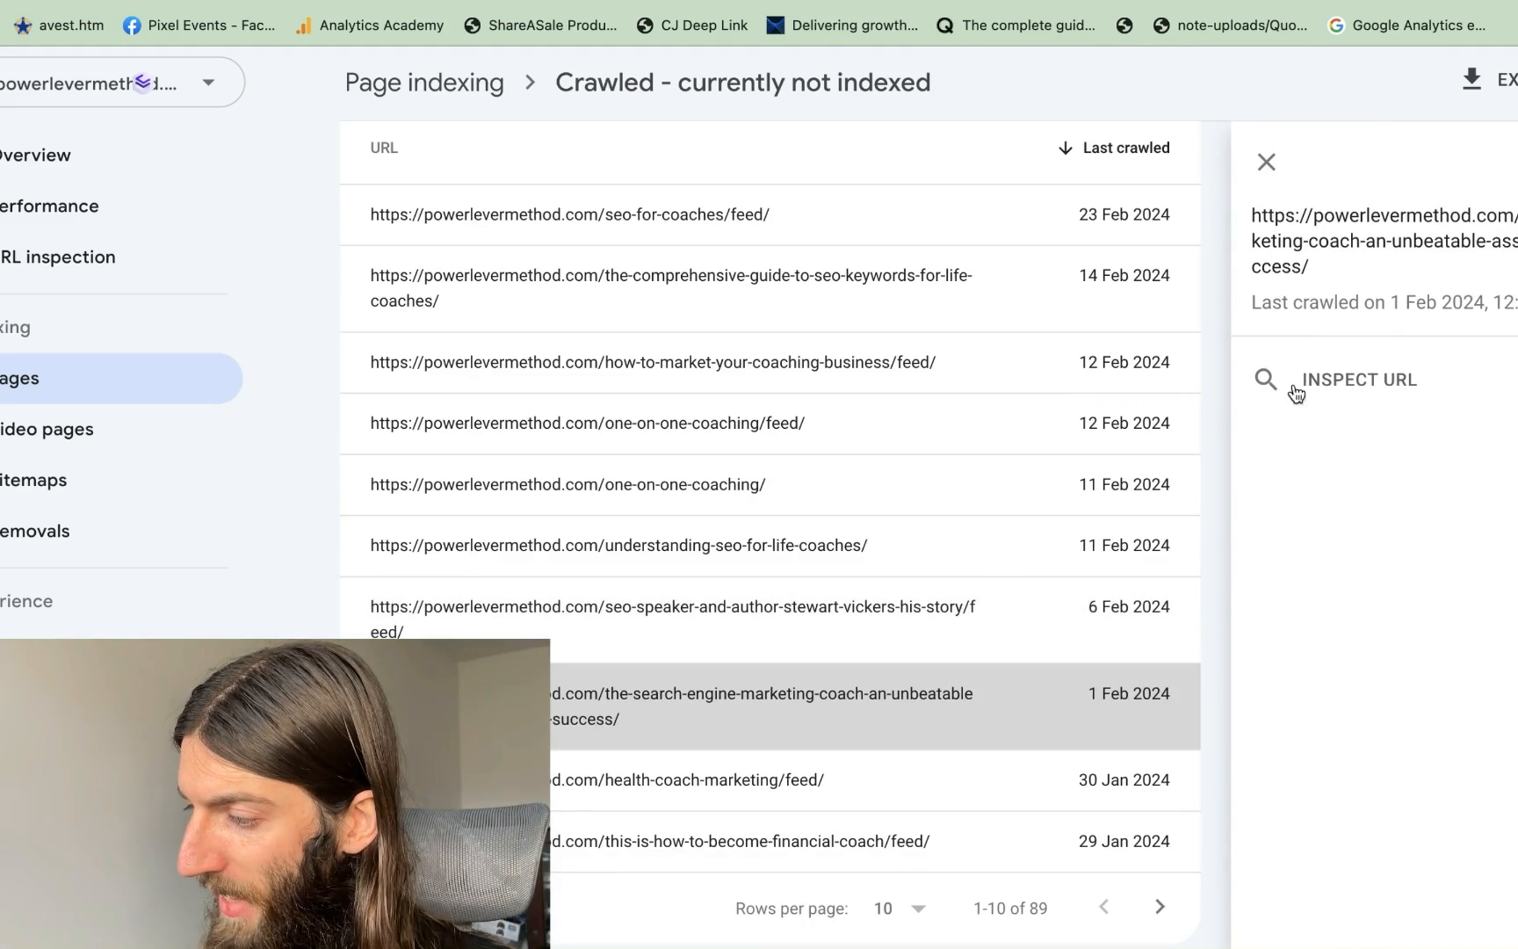
pyautogui.click(1348, 391)
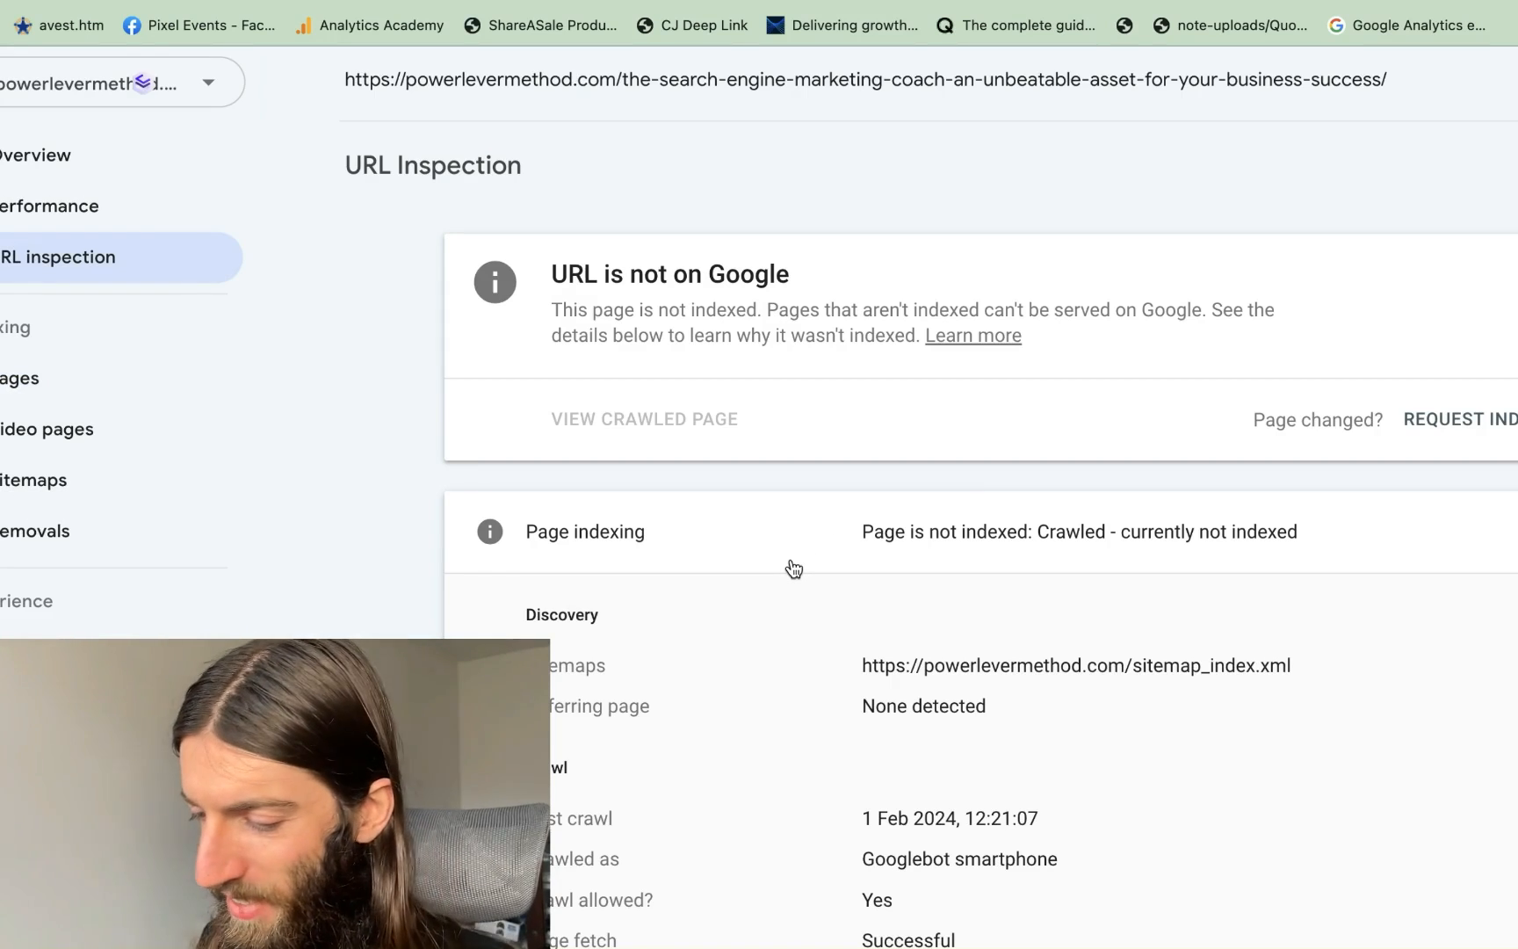
pyautogui.scroll(-2, 793, 567)
pyautogui.scroll(2, 792, 567)
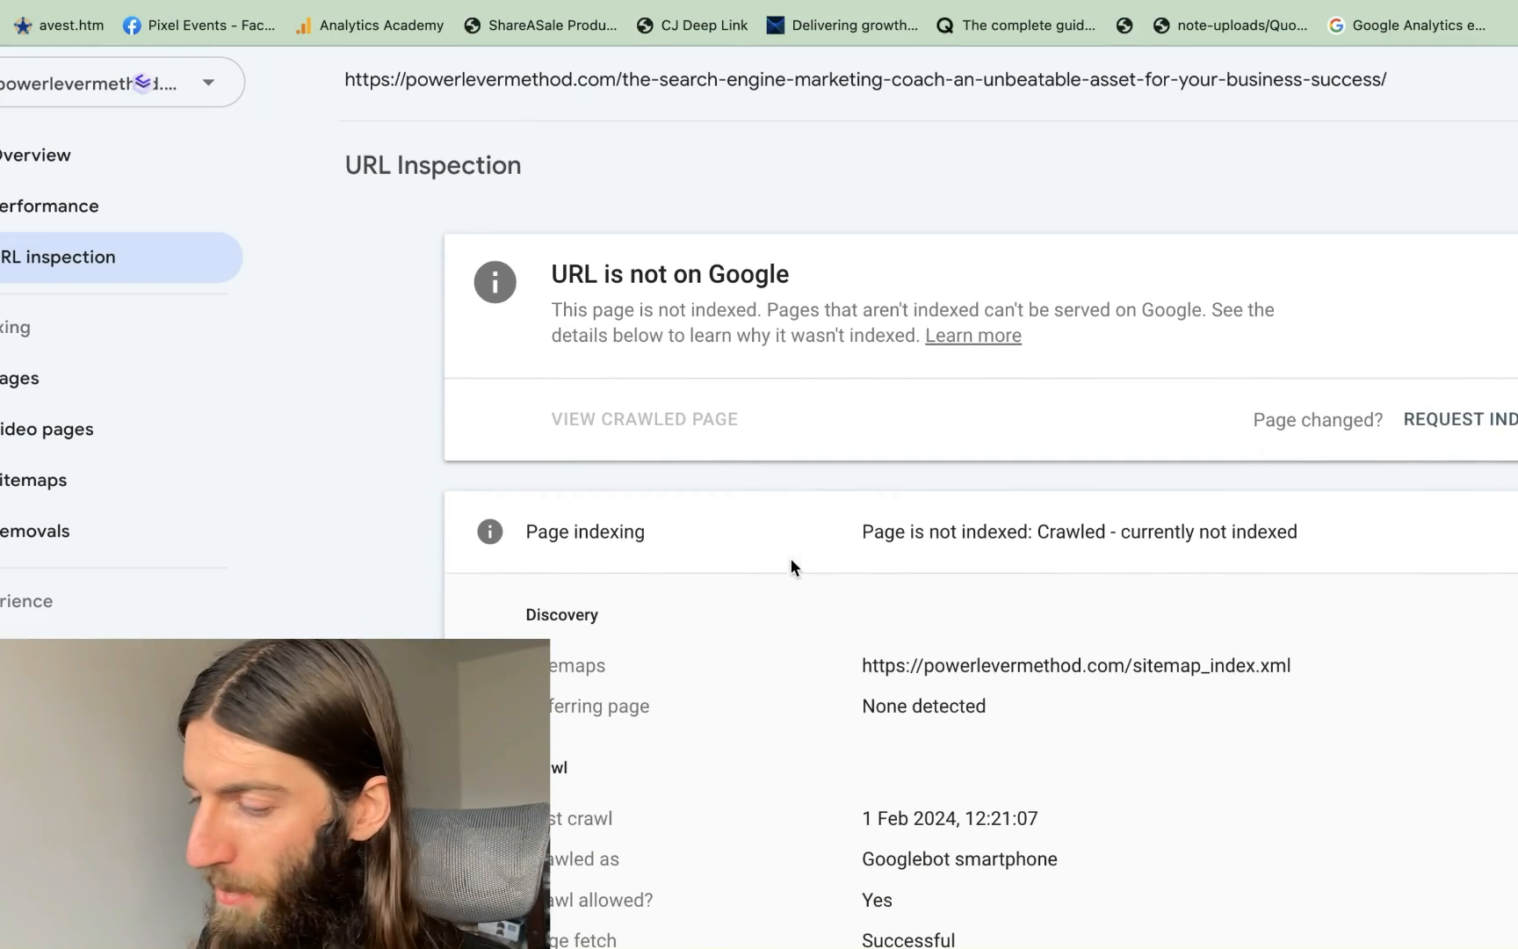
pyautogui.click(1484, 425)
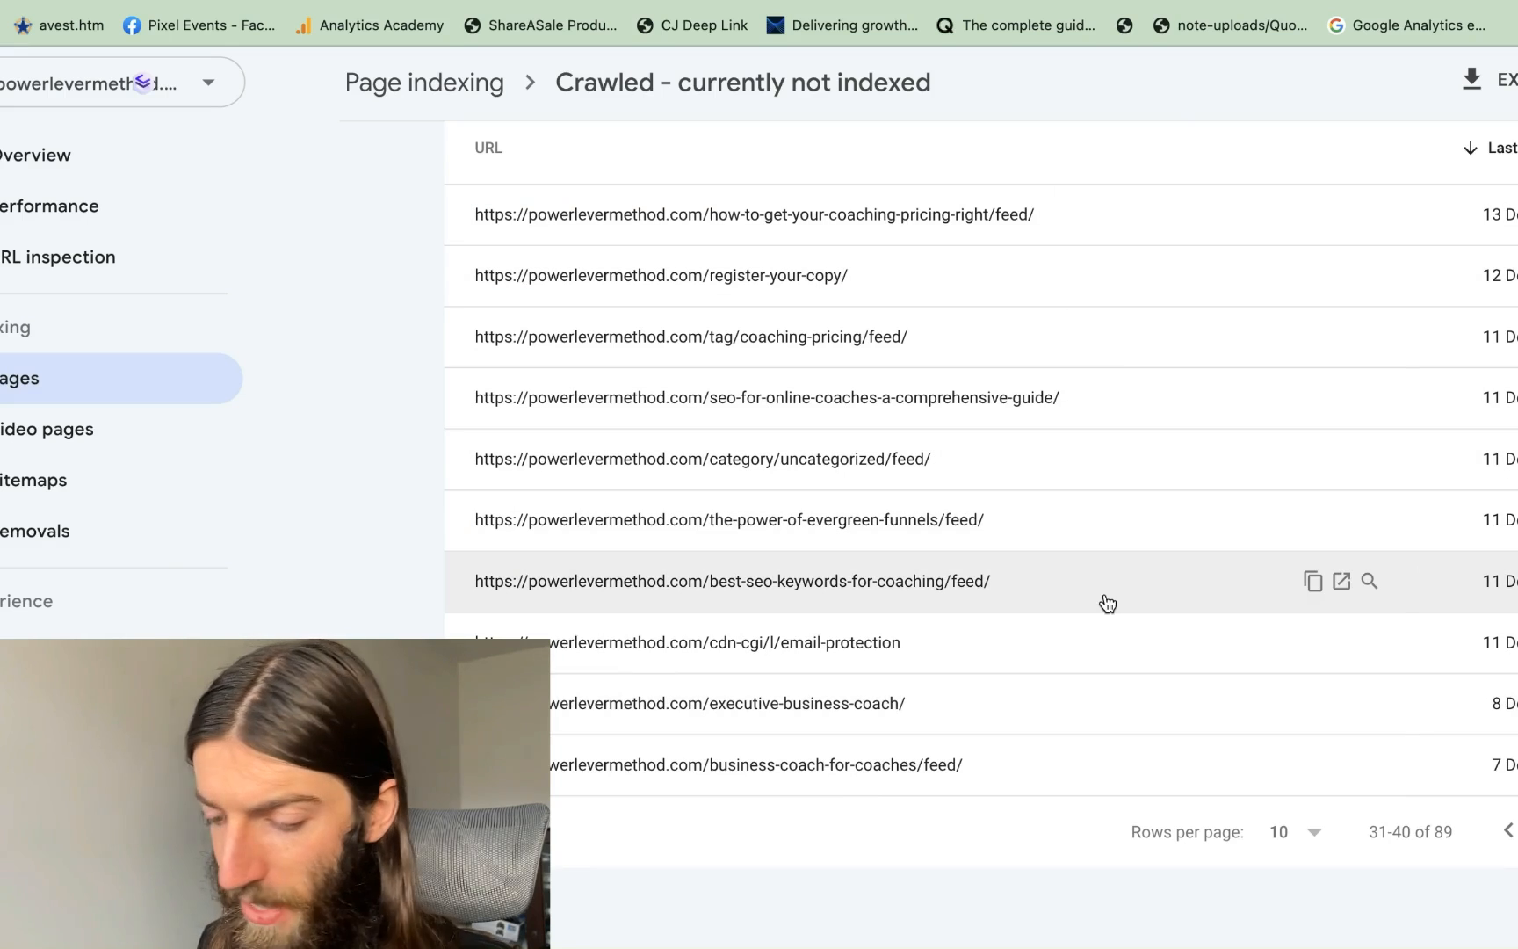
pyautogui.scroll(15, 1107, 602)
# Start a new removal request in Removals, cancel it, then view the Page experience report
pyautogui.click(167, 341)
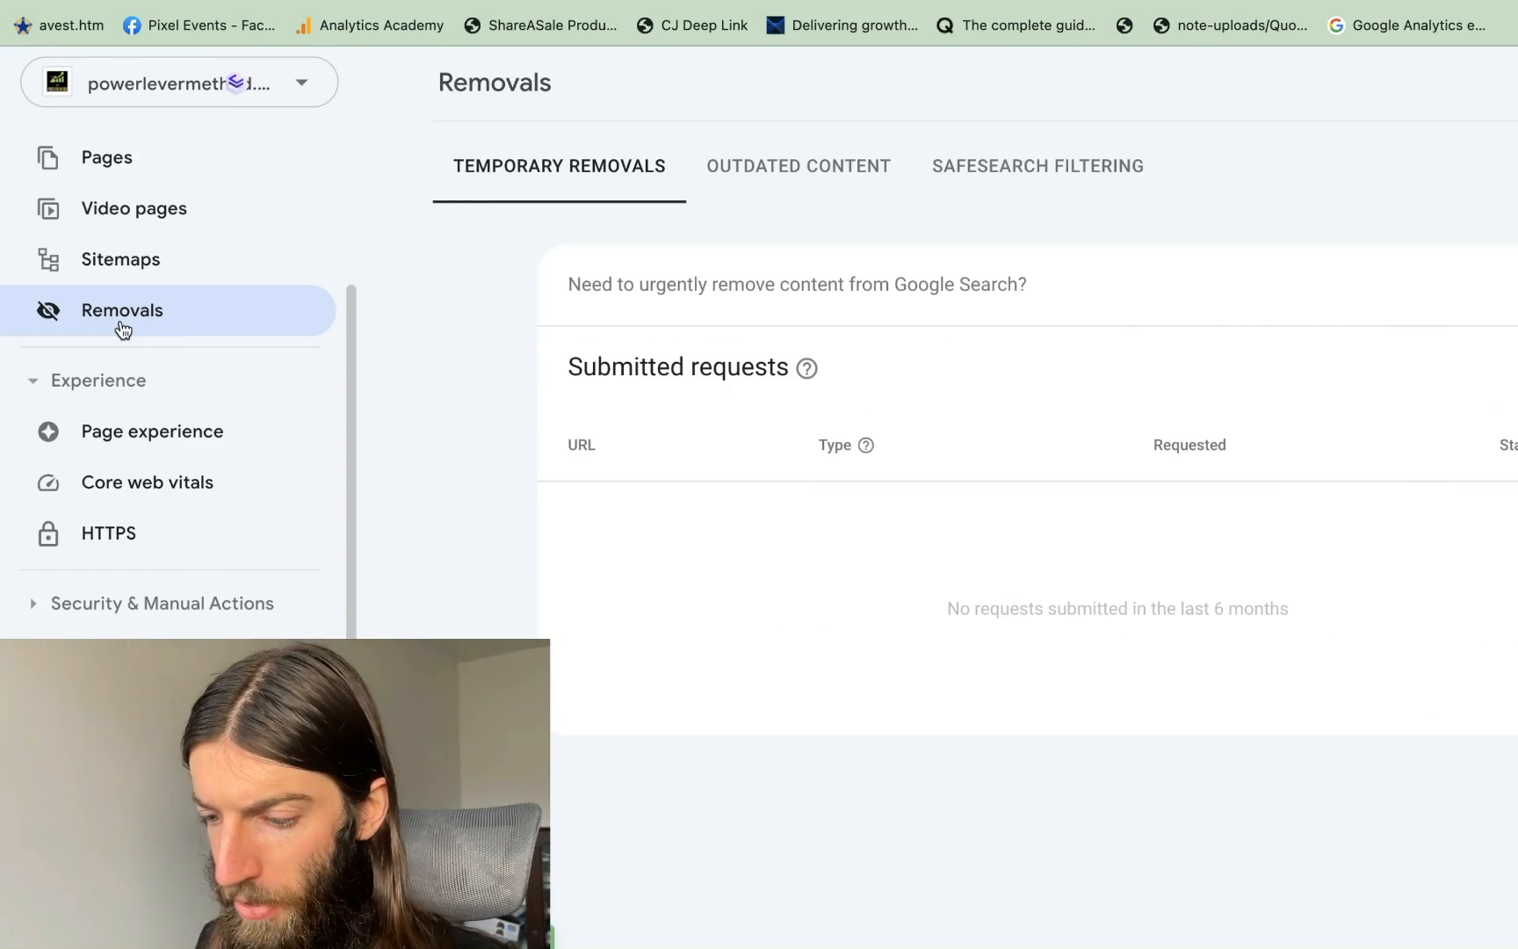
pyautogui.hscroll(3, 1194, 646)
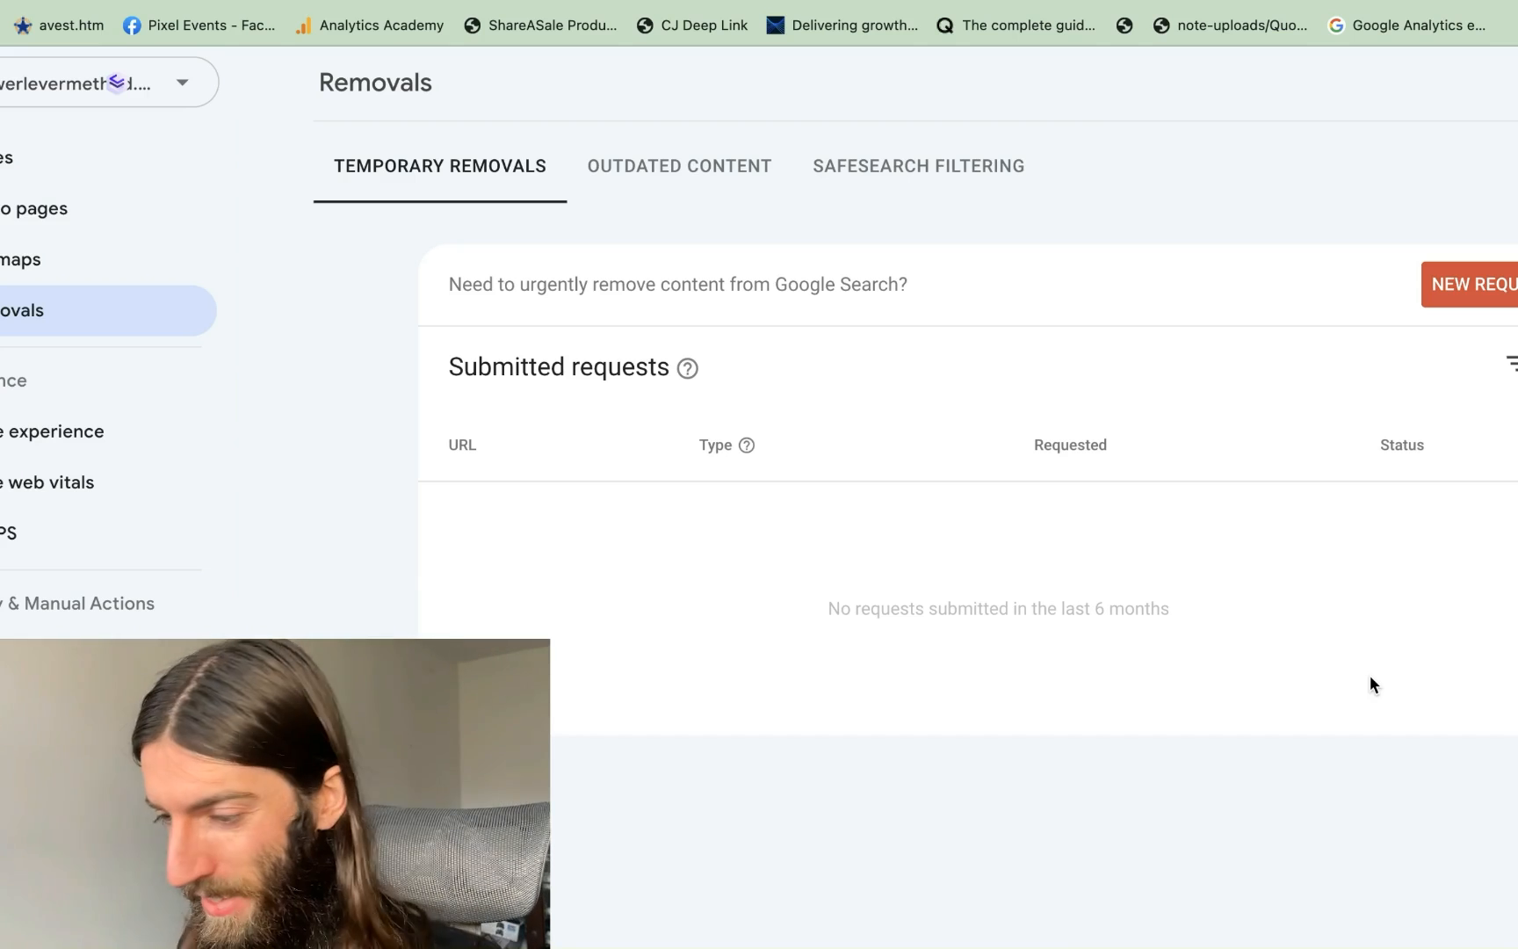
pyautogui.click(1459, 290)
pyautogui.click(501, 453)
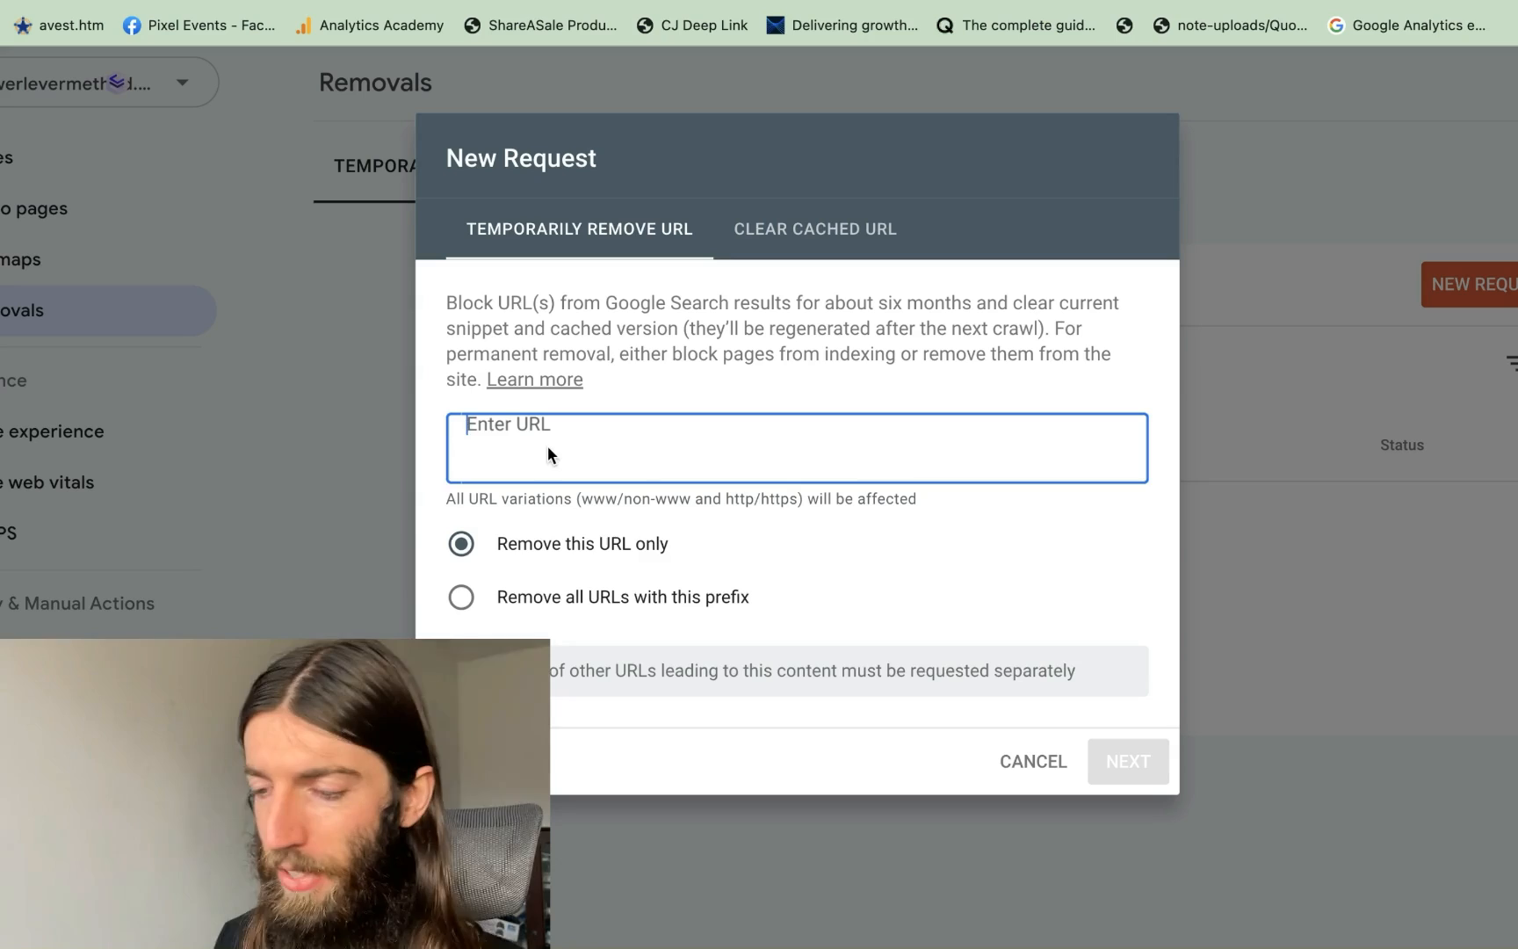
pyautogui.click(1055, 773)
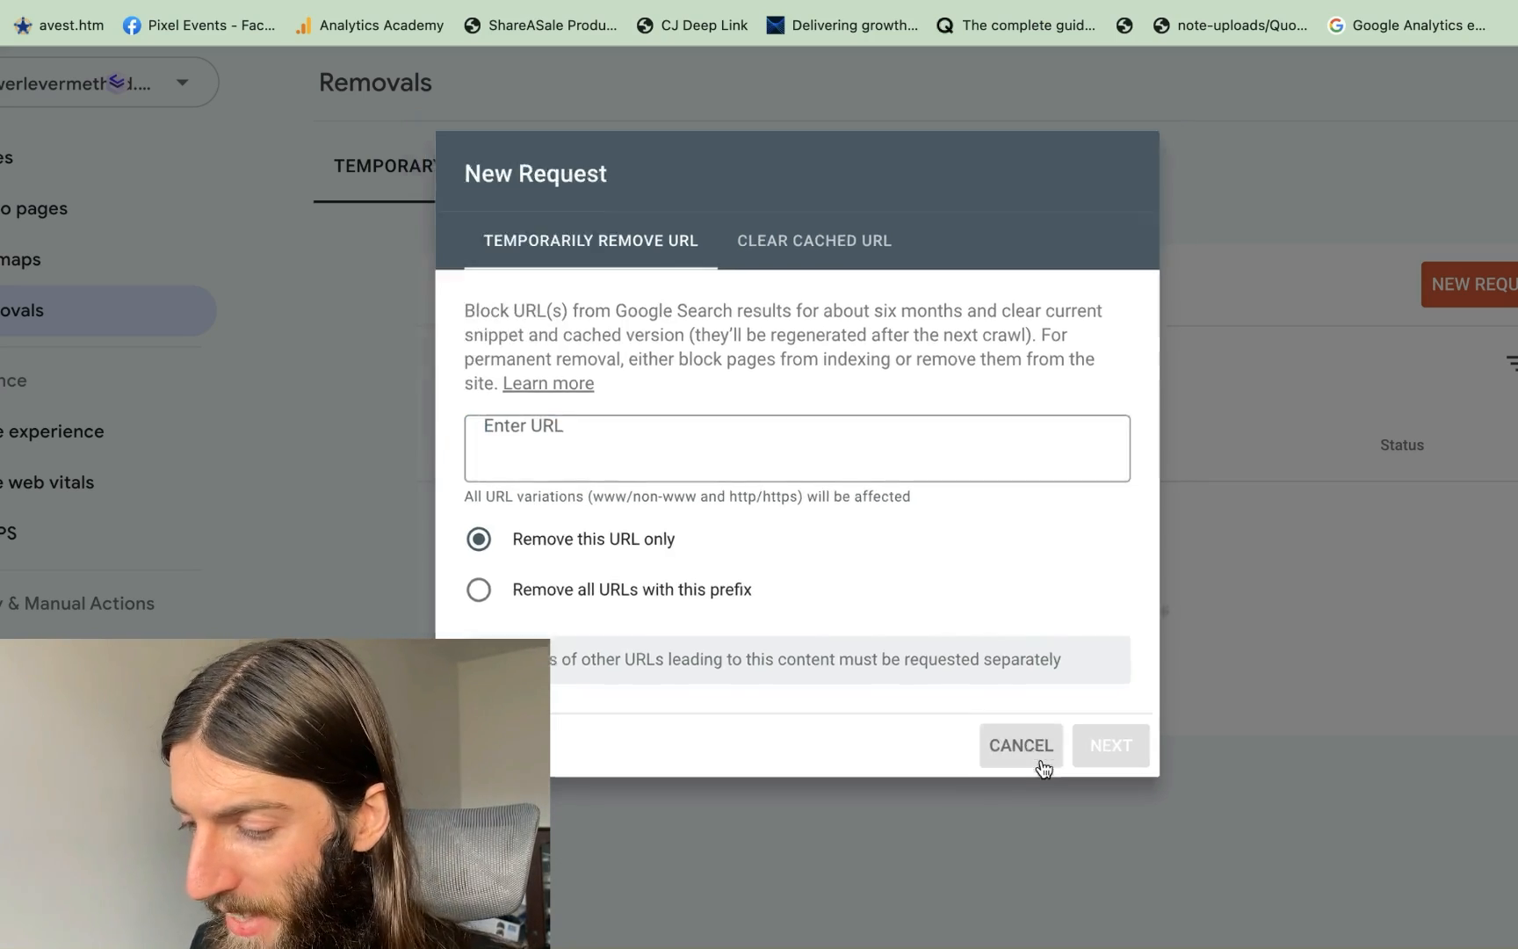
pyautogui.click(215, 367)
pyautogui.scroll(-3, 946, 589)
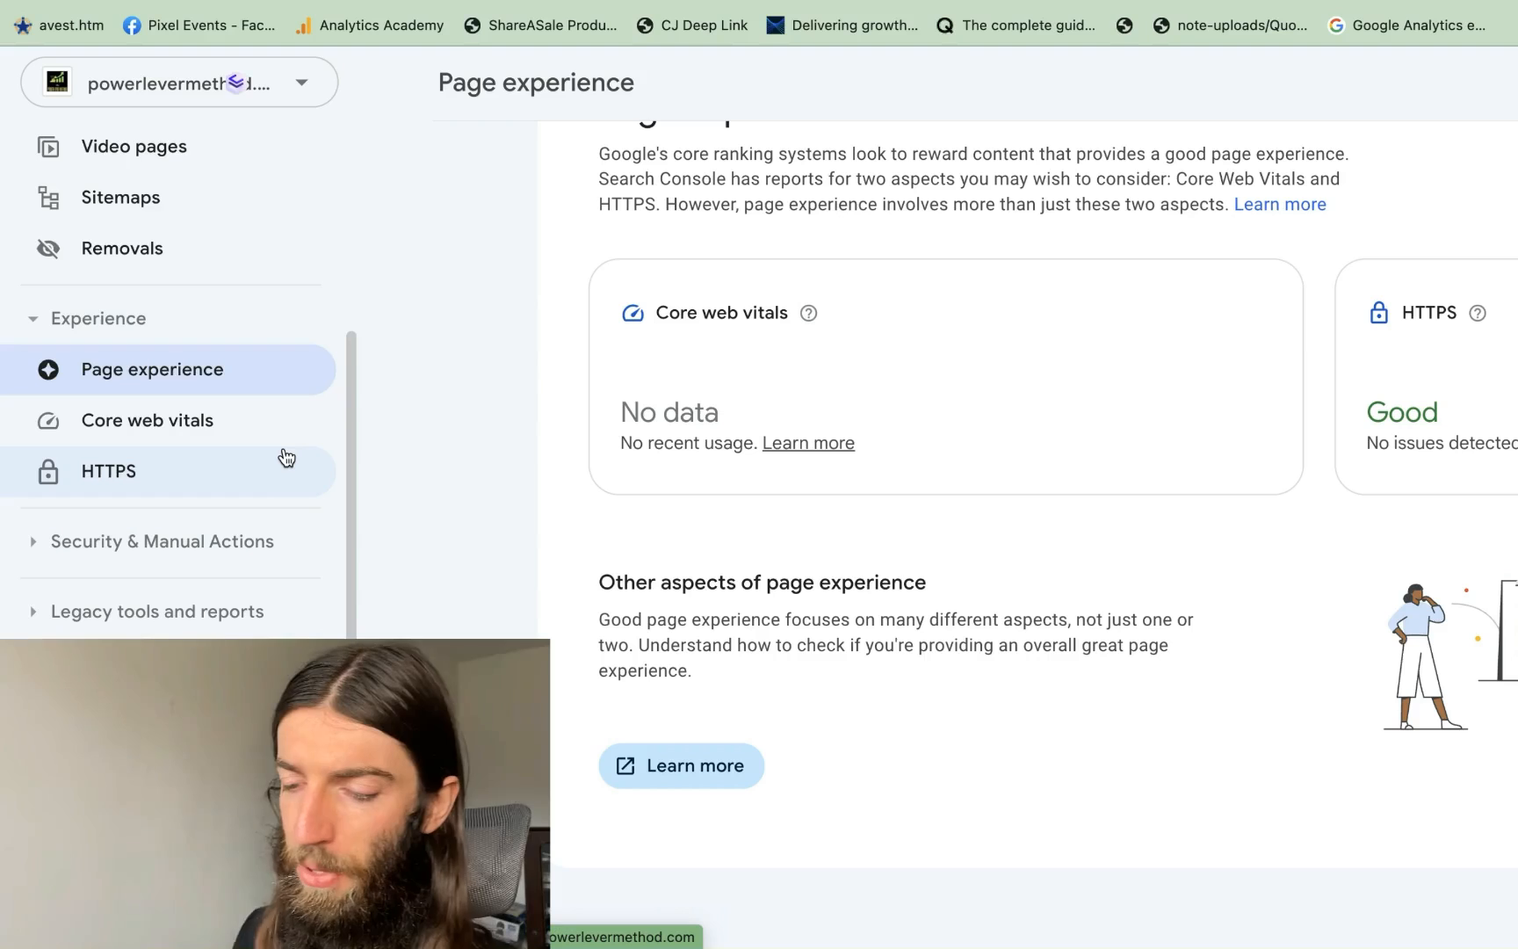
# Check Core Web Vitals (insufficient mobile data), then view Manual actions showing no issues detected
pyautogui.click(155, 425)
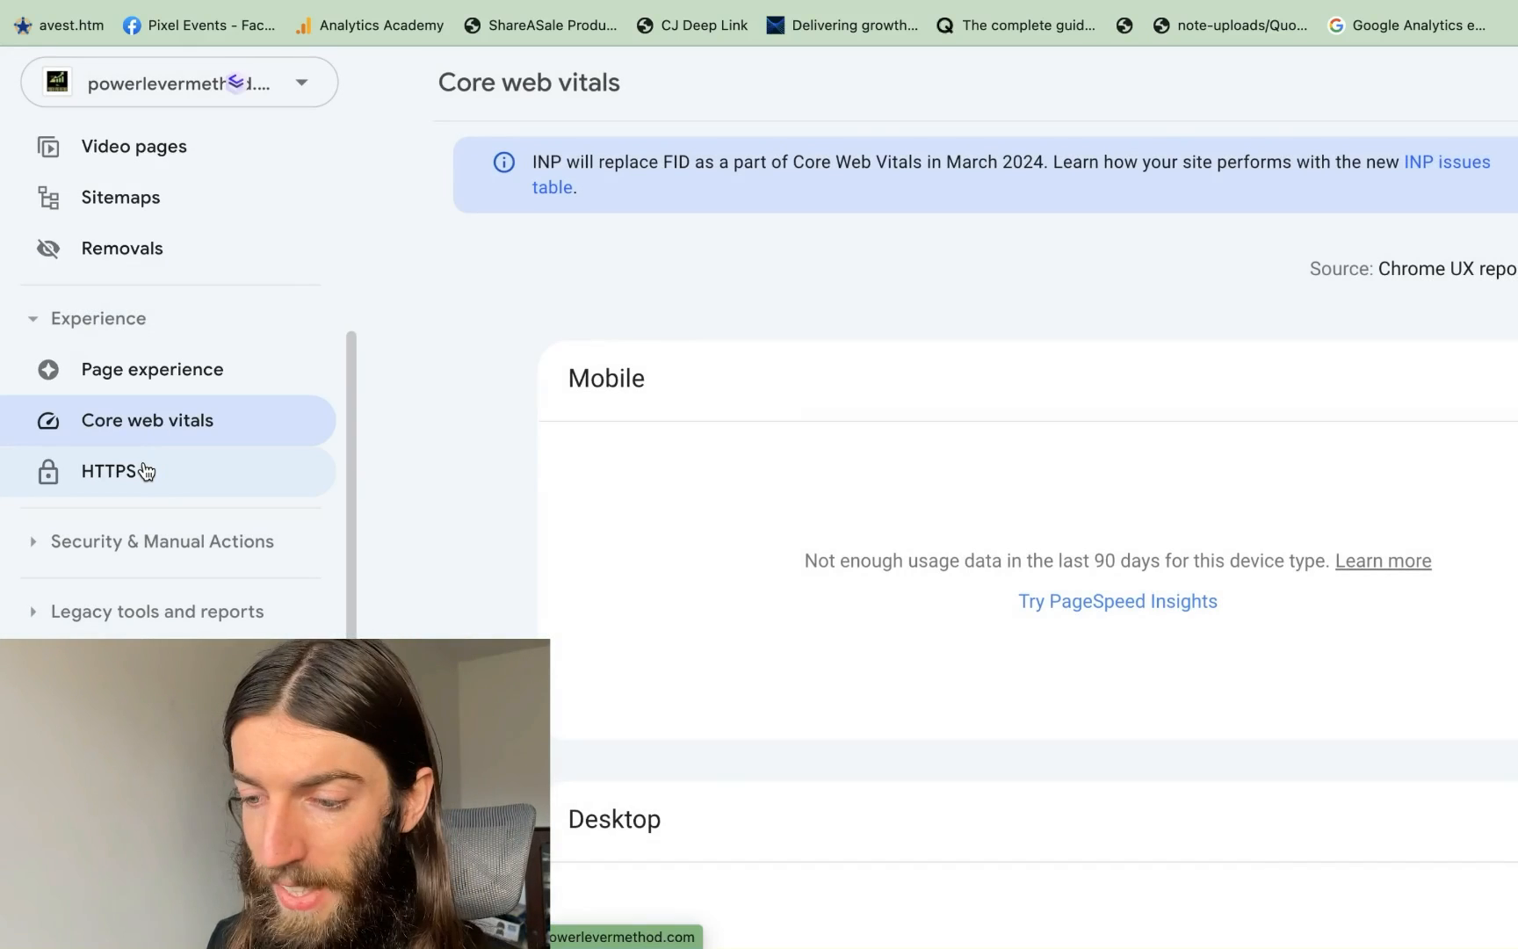
pyautogui.click(131, 541)
pyautogui.click(129, 592)
pyautogui.scroll(-2, 211, 570)
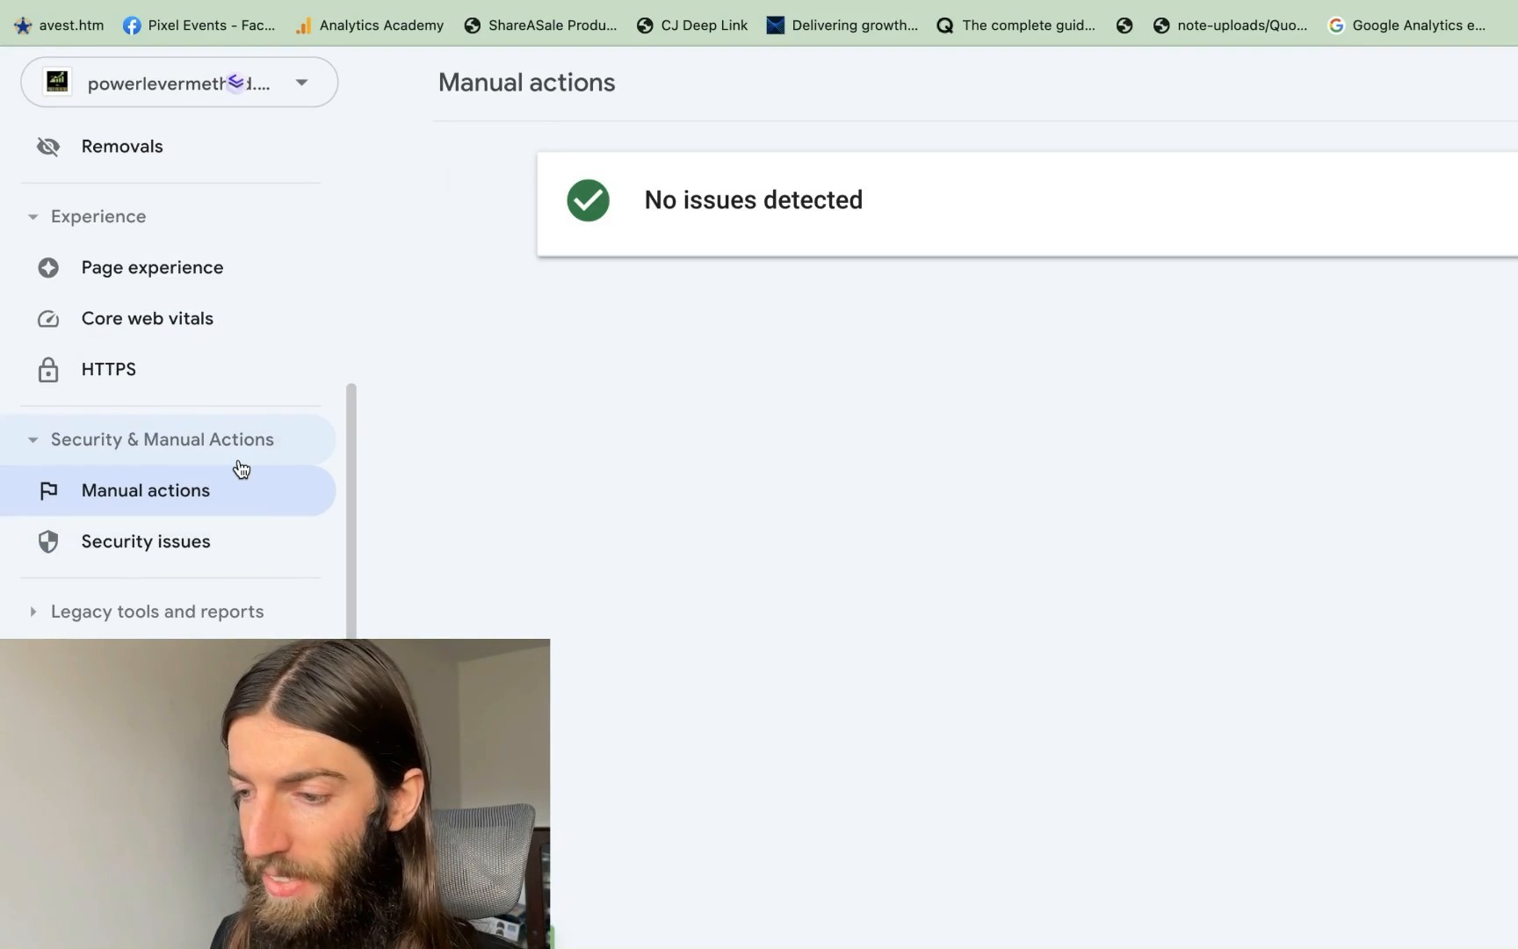
pyautogui.scroll(2, 237, 472)
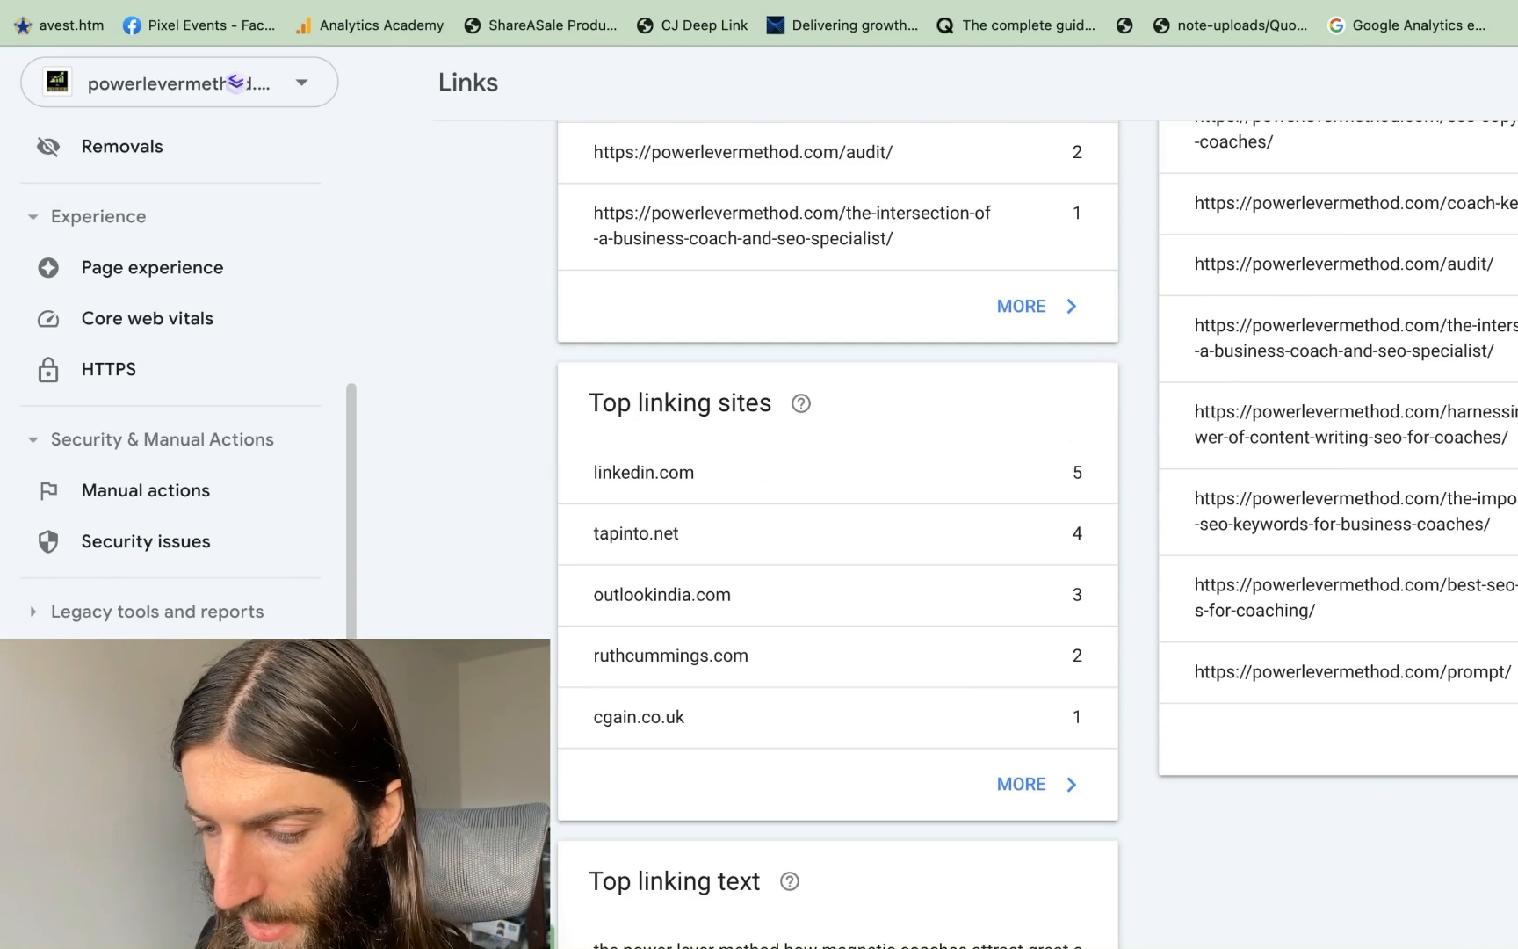
# Expand Top linking sites to the full table: 25 external links from 15 sites, led by linkedin.com with 5
pyautogui.moveTo(808, 405)
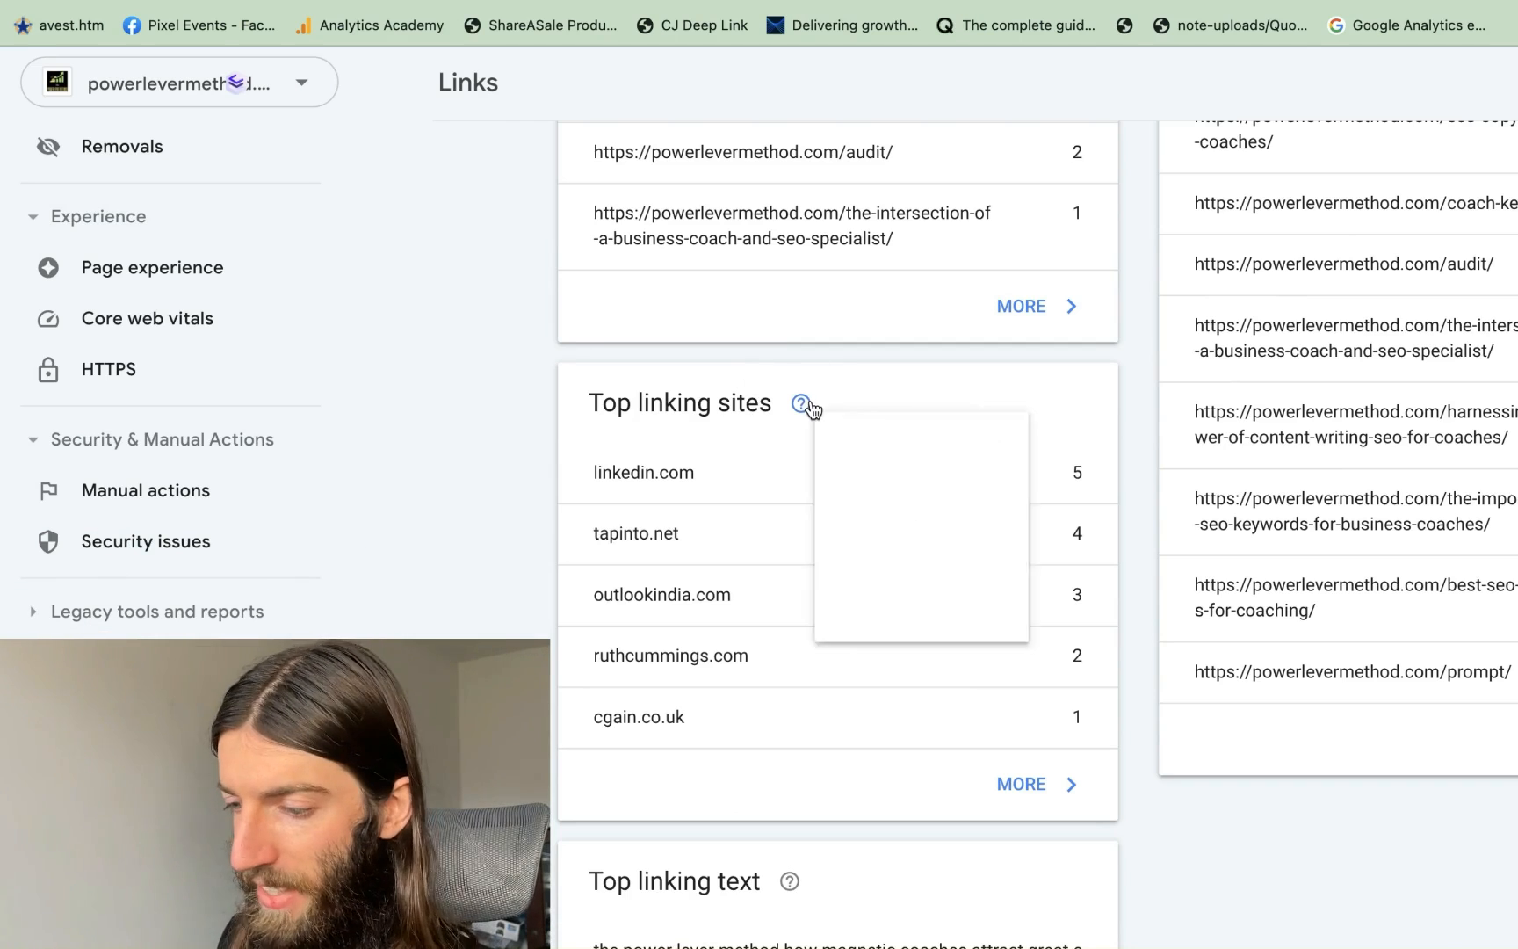
pyautogui.click(1037, 785)
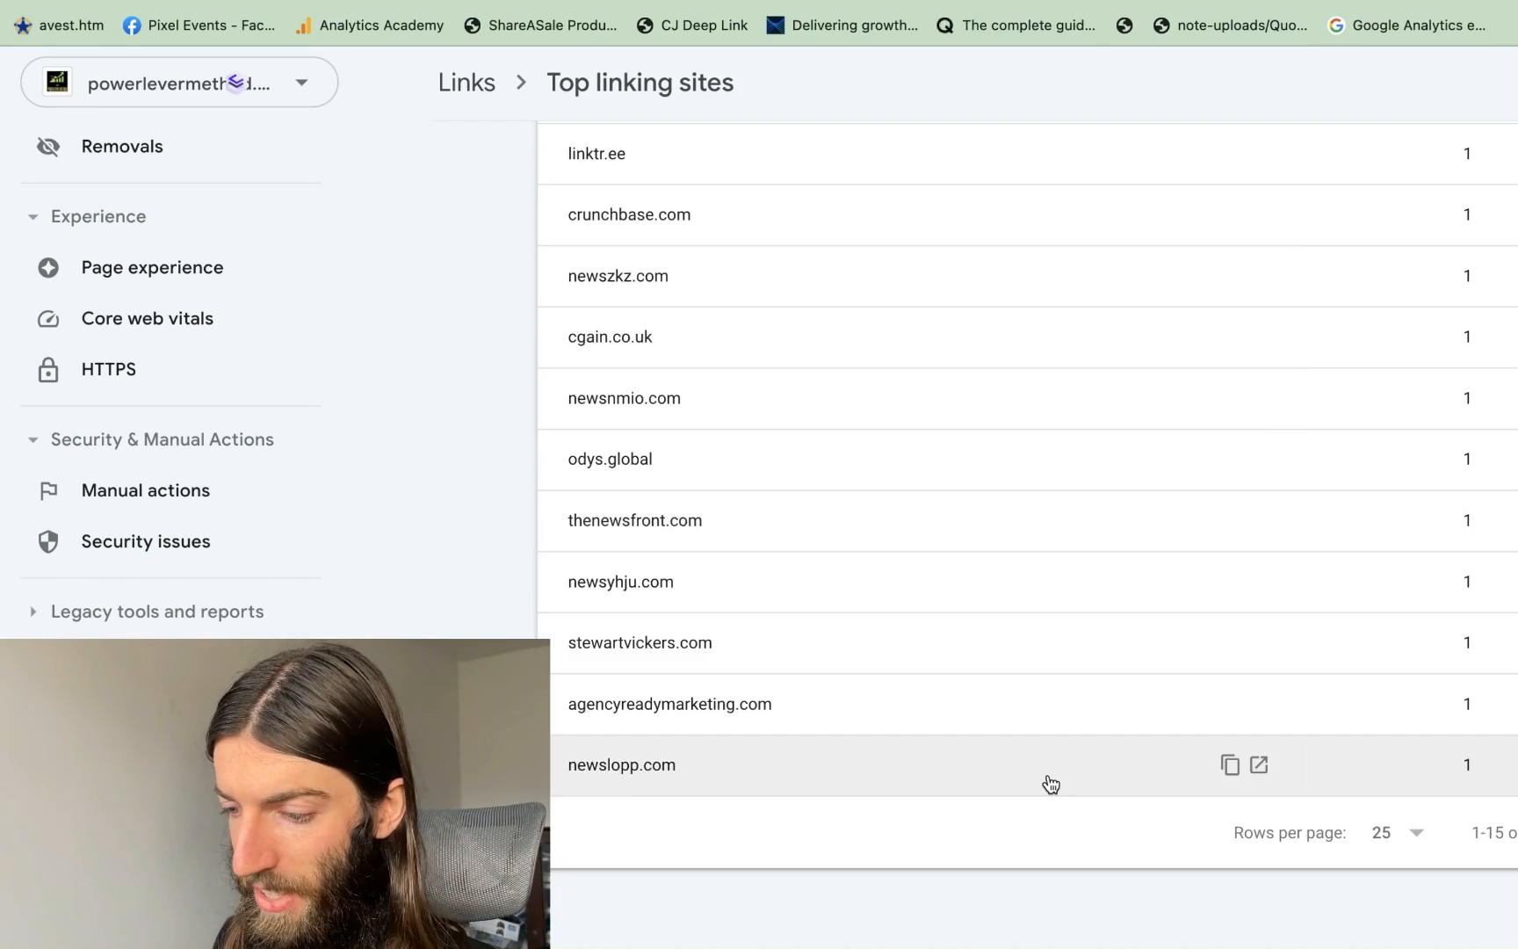
pyautogui.scroll(2, 458, 502)
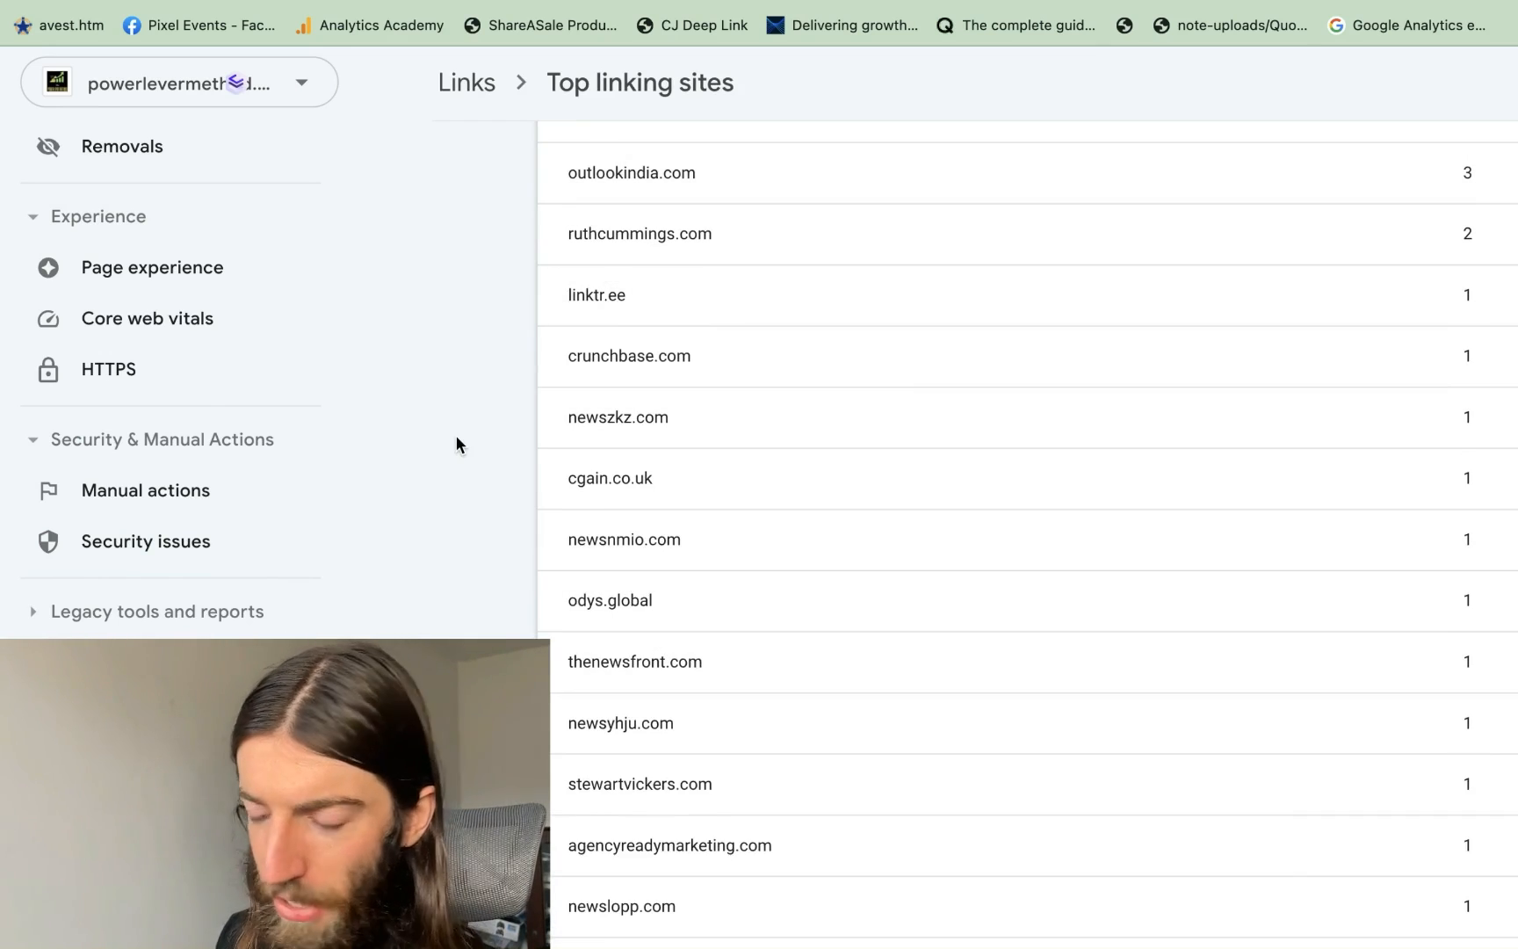
pyautogui.scroll(-2, 456, 437)
pyautogui.scroll(7, 456, 436)
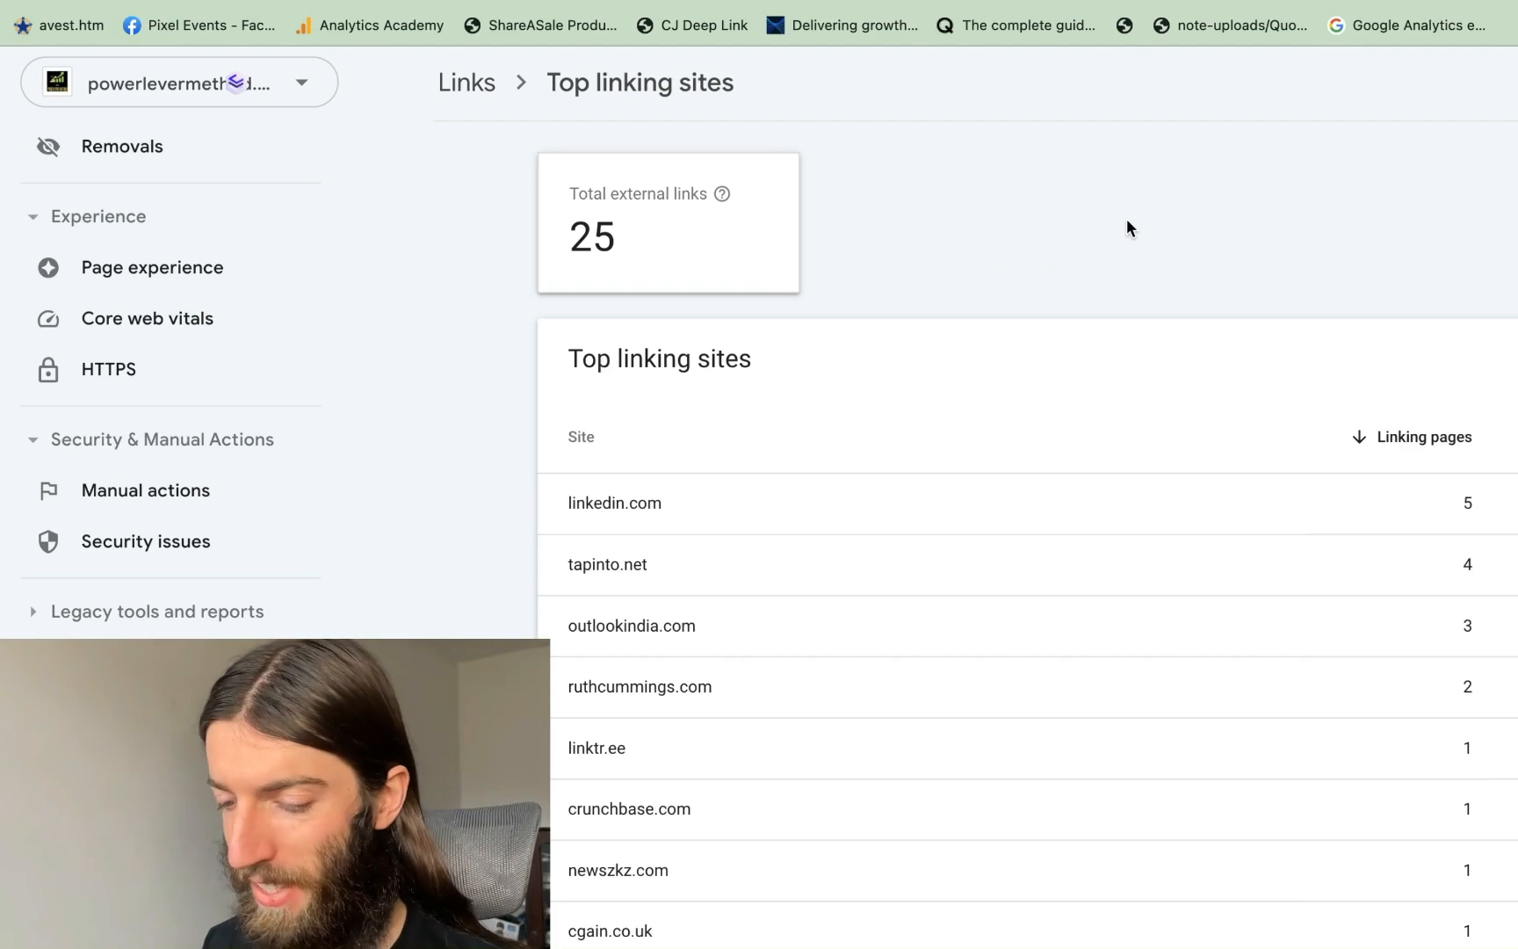
pyautogui.scroll(-7, 733, 729)
pyautogui.hscroll(2, 733, 729)
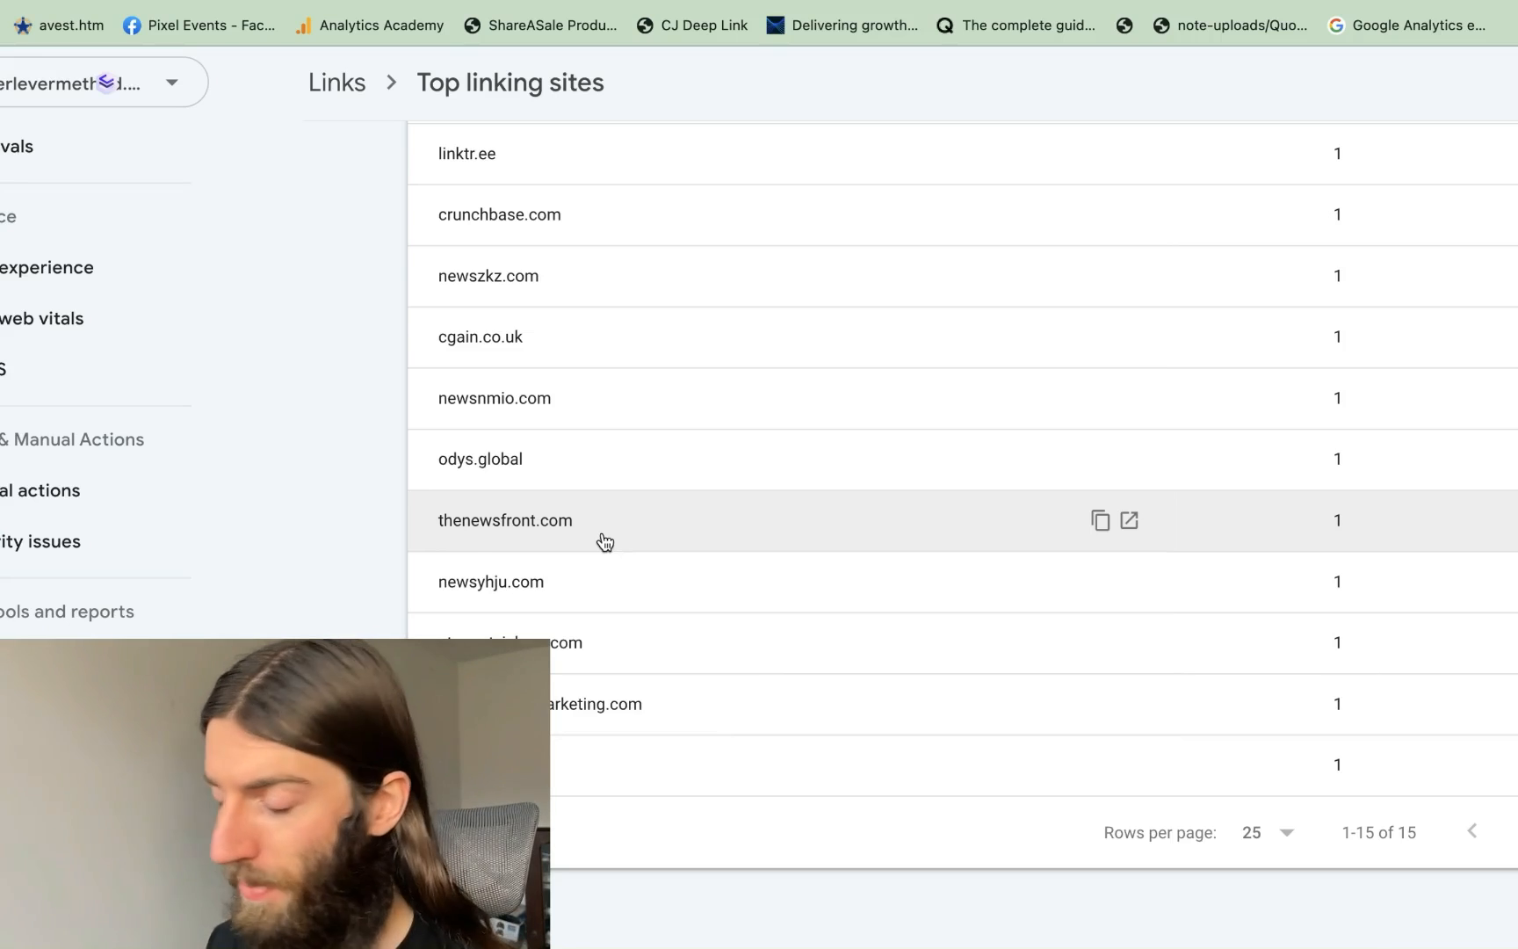
pyautogui.scroll(10, 605, 539)
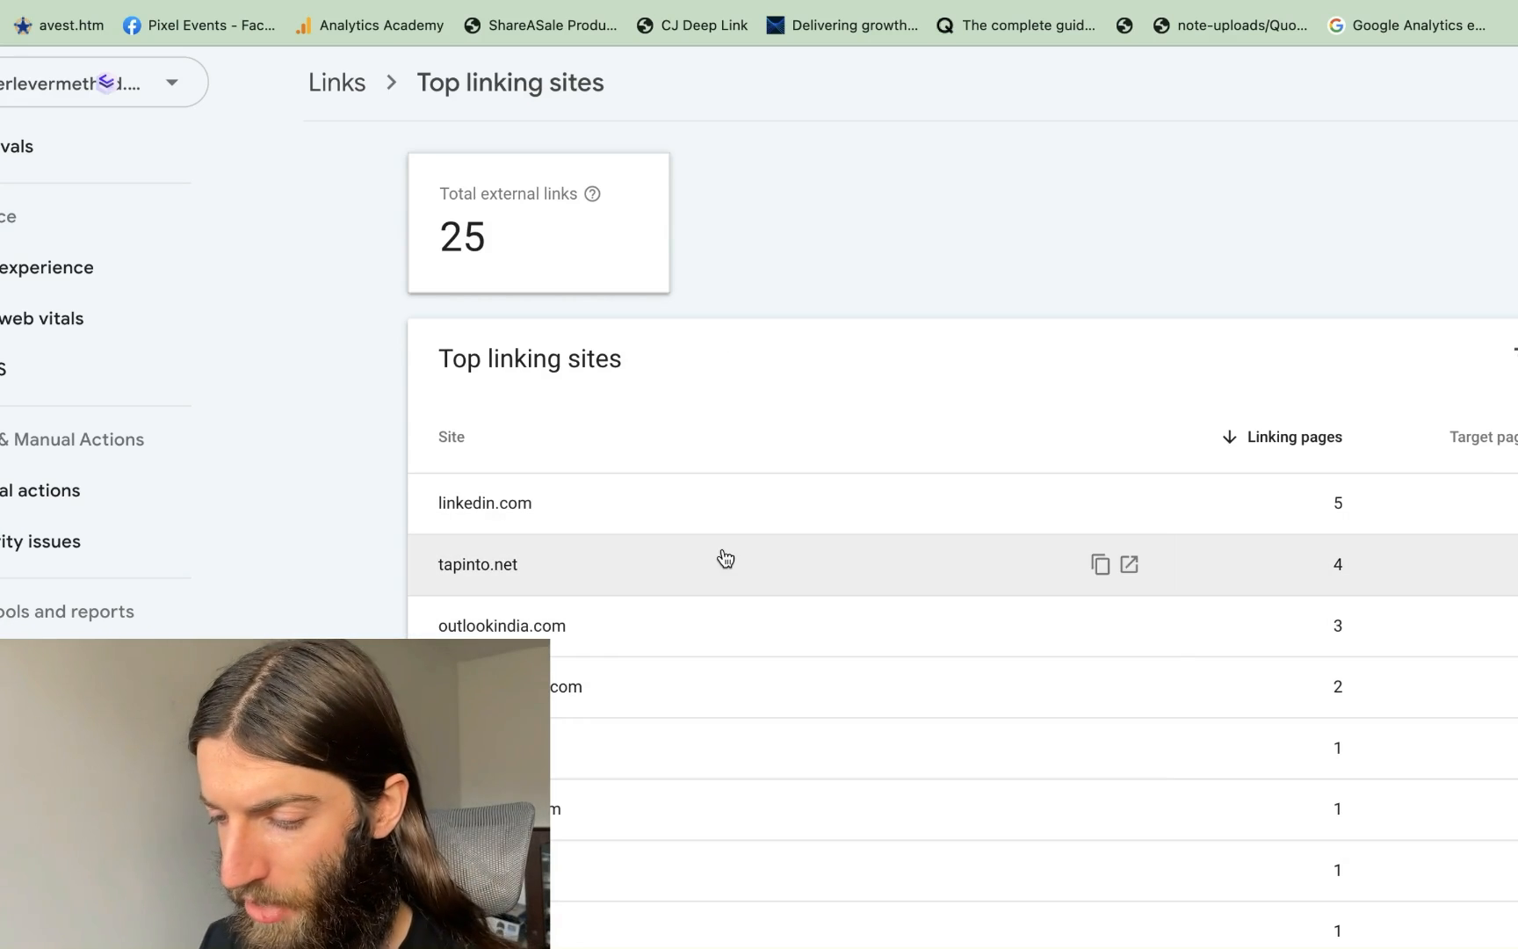
pyautogui.scroll(-7, 725, 559)
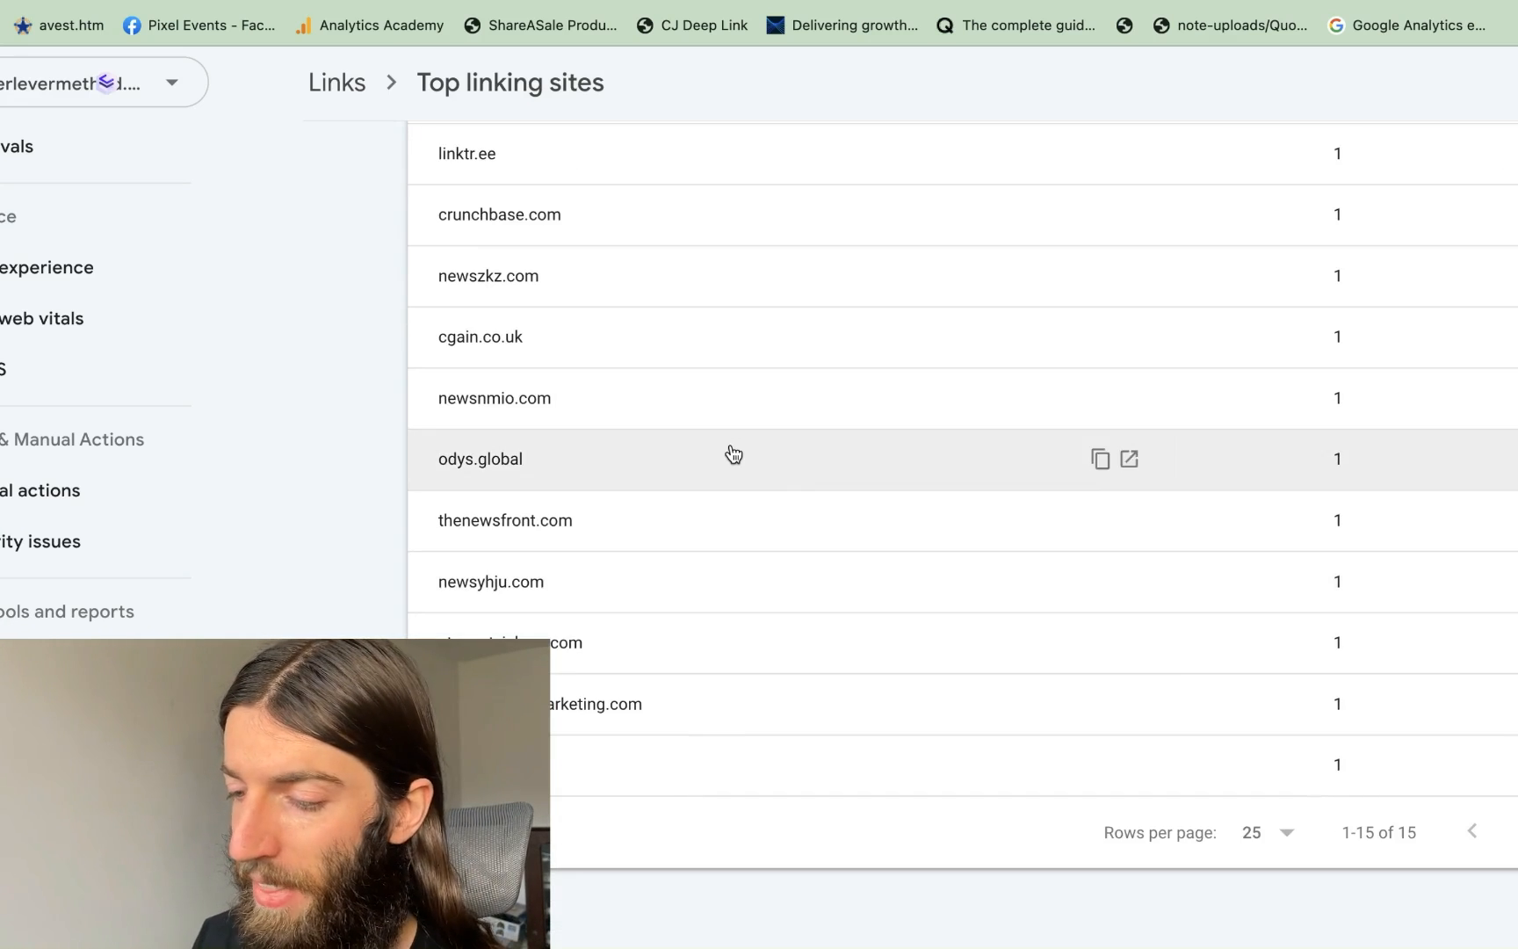
pyautogui.scroll(7, 732, 451)
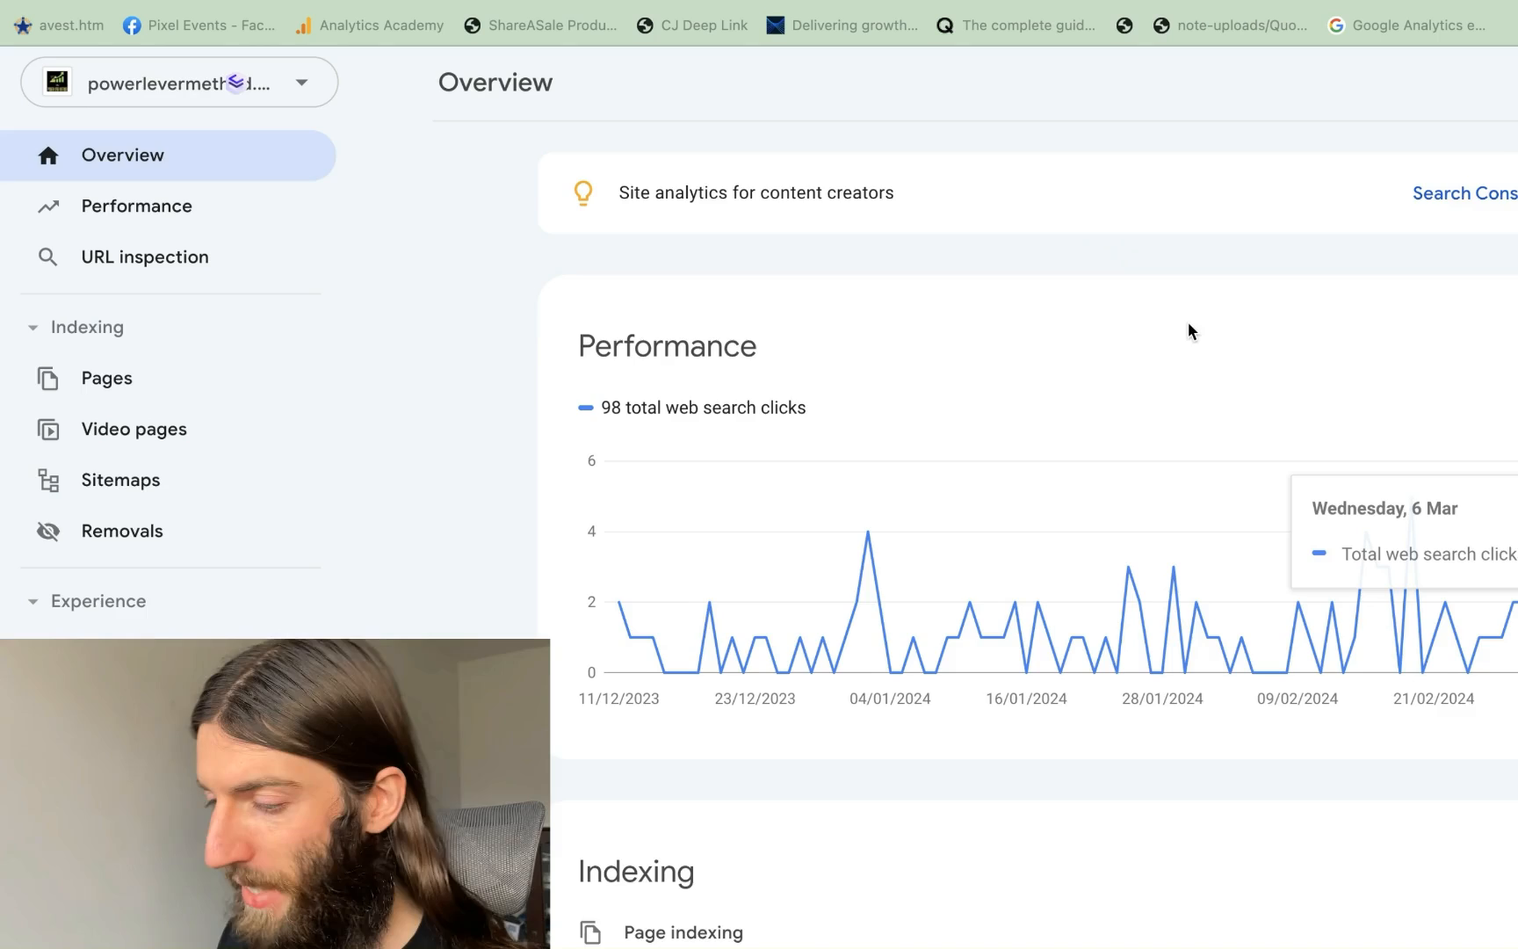
# Open the full 3-month Performance report and scroll down to its 218-query table
pyautogui.hscroll(3, 1186, 321)
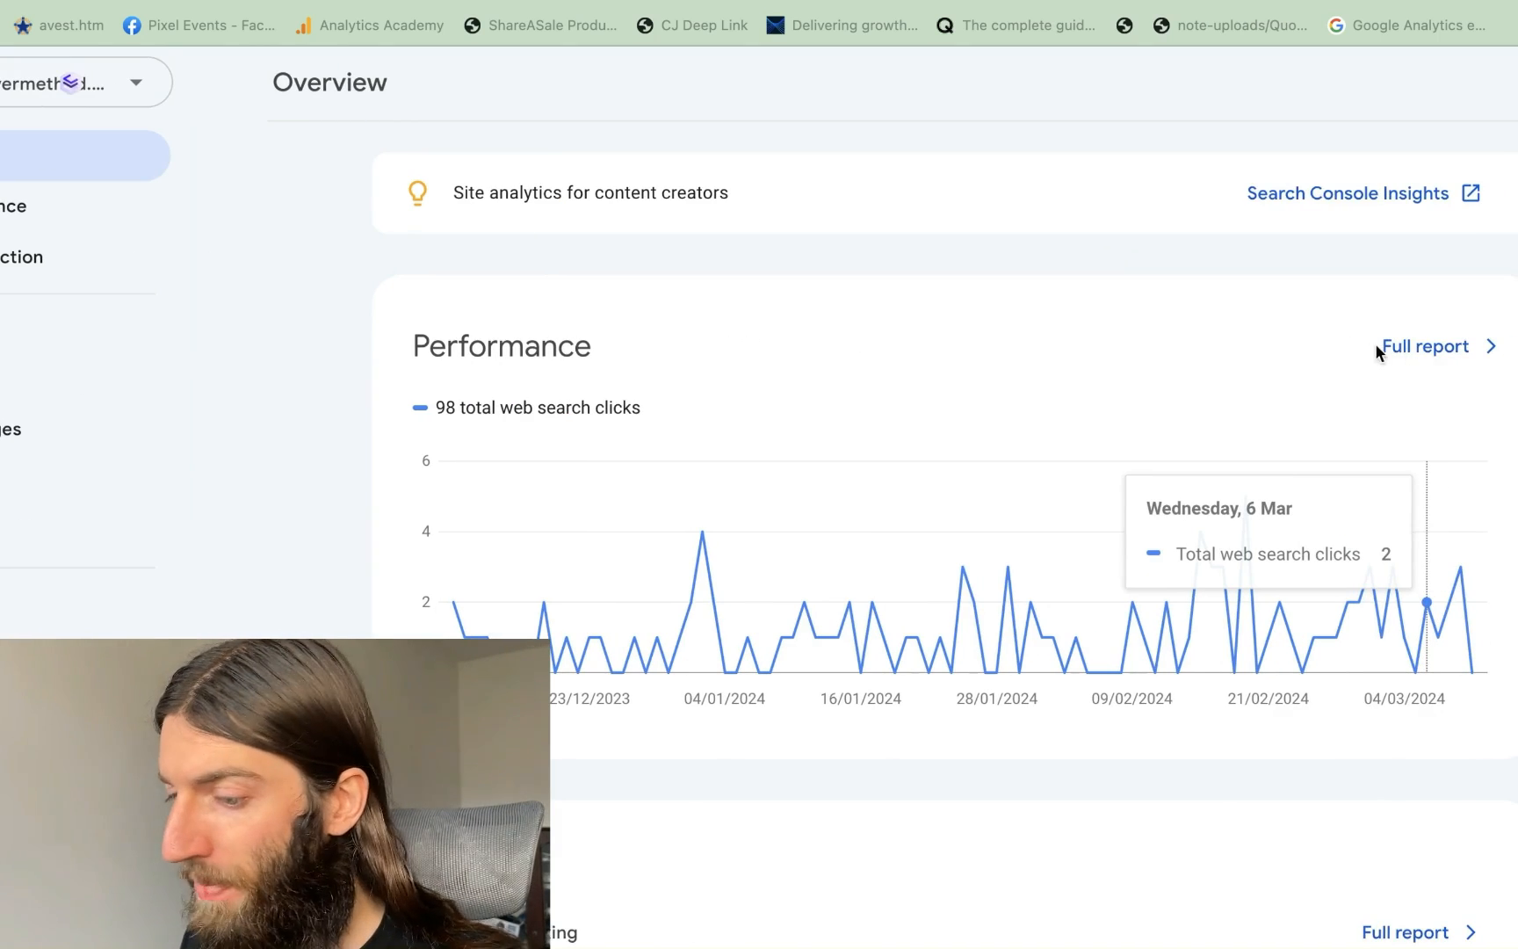
pyautogui.click(1428, 350)
pyautogui.scroll(-4, 878, 527)
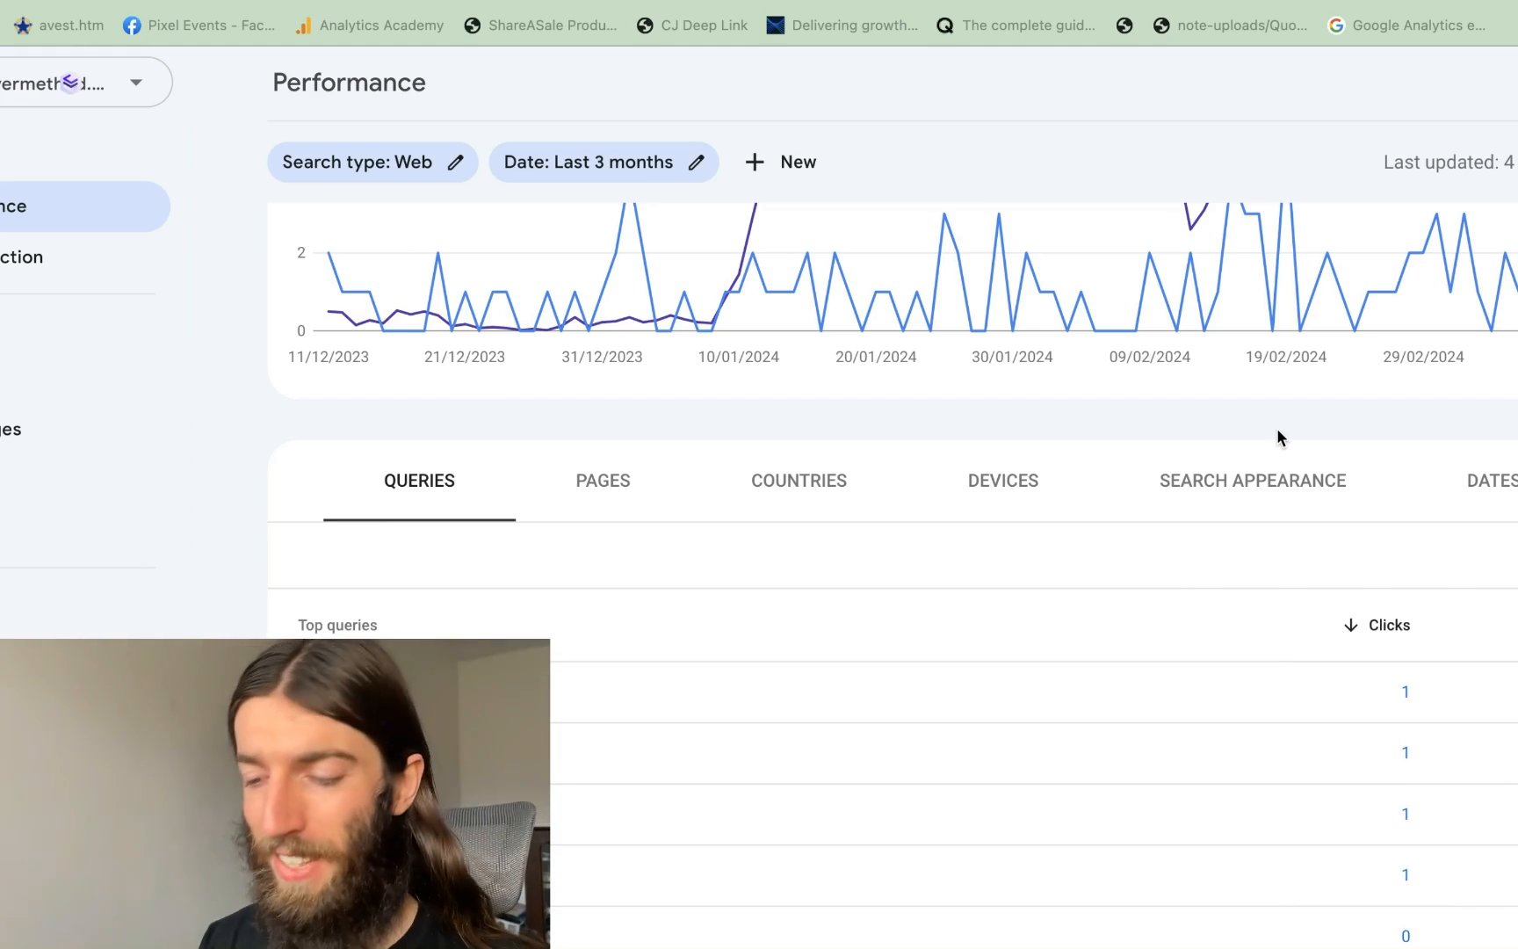
pyautogui.scroll(-1, 650, 416)
pyautogui.scroll(-3, 701, 588)
pyautogui.scroll(3, 701, 589)
pyautogui.scroll(-4, 701, 597)
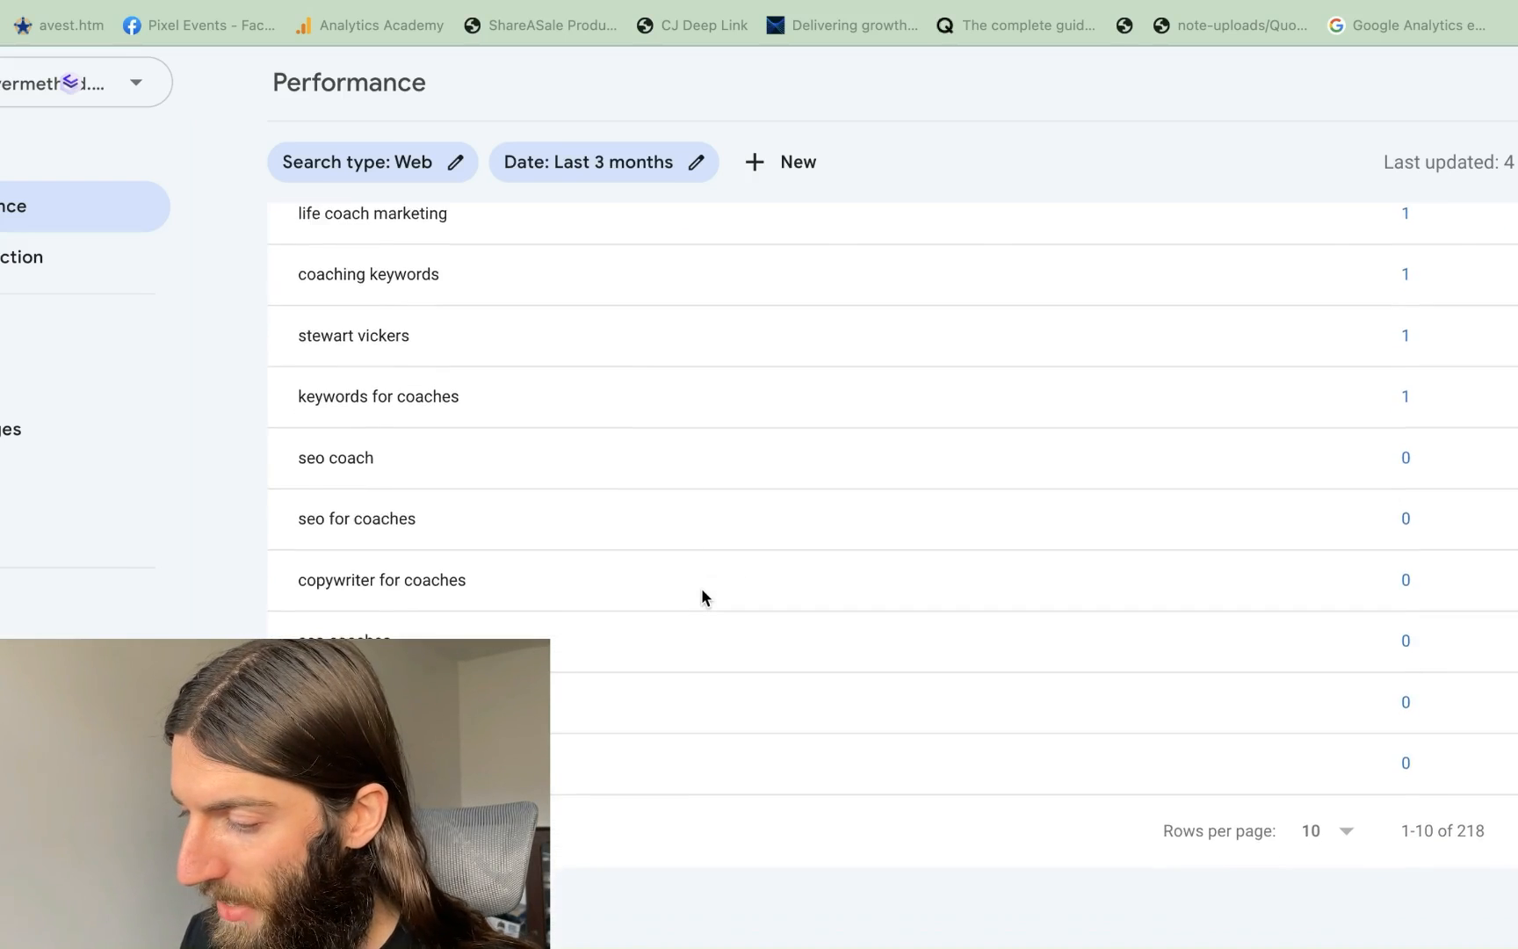
pyautogui.scroll(3, 1104, 593)
pyautogui.scroll(-3, 1210, 632)
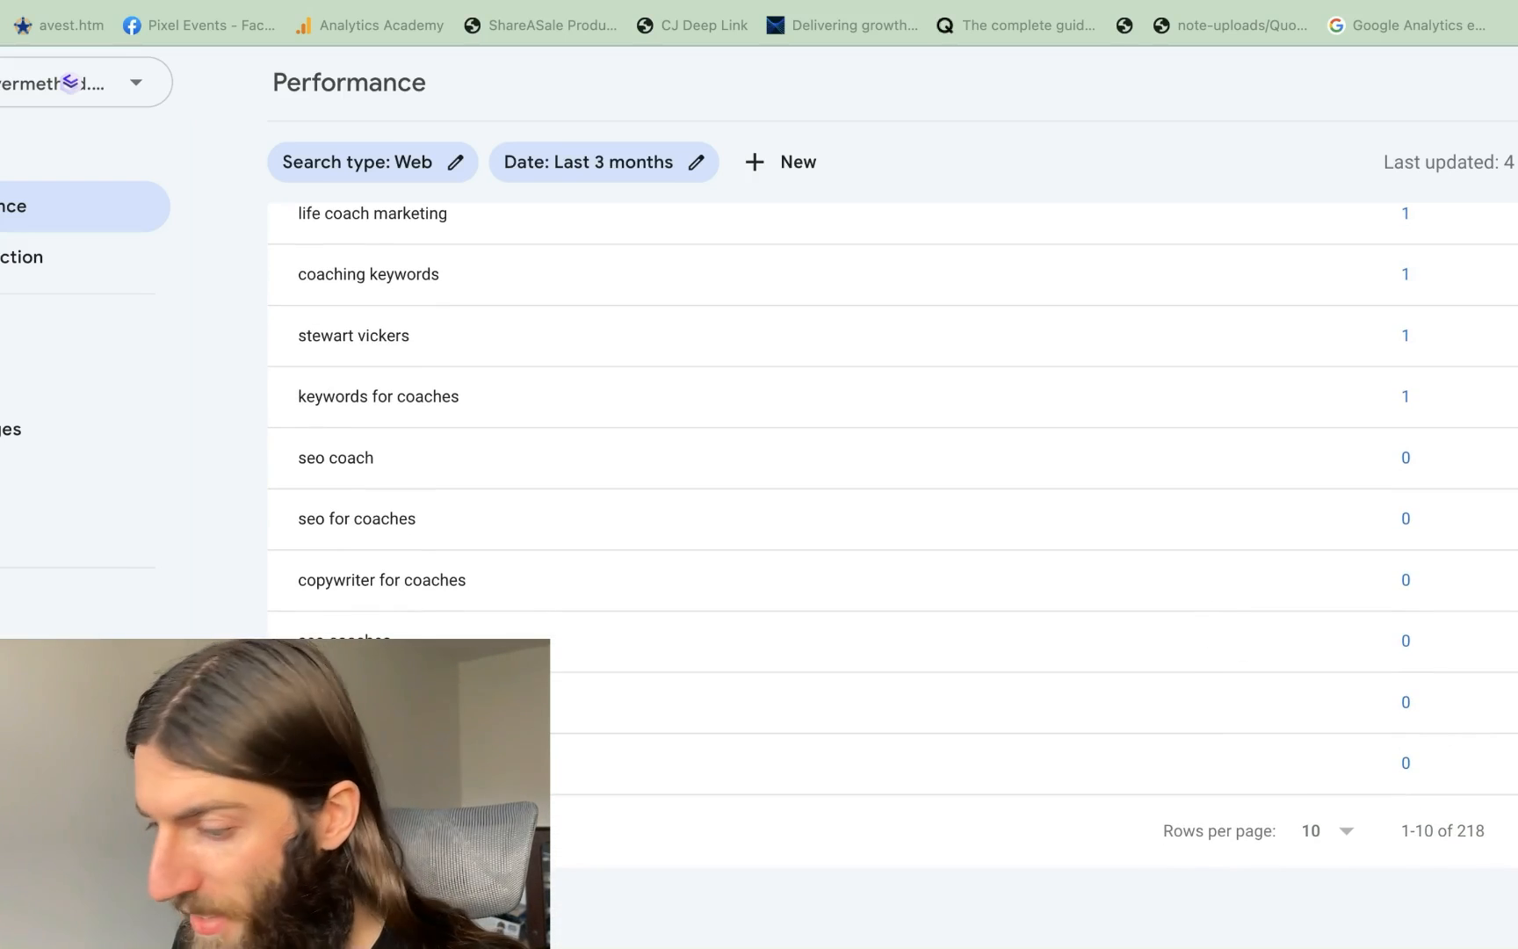
# Show the second page of queries, then bring up the Date range options
pyautogui.click(1517, 831)
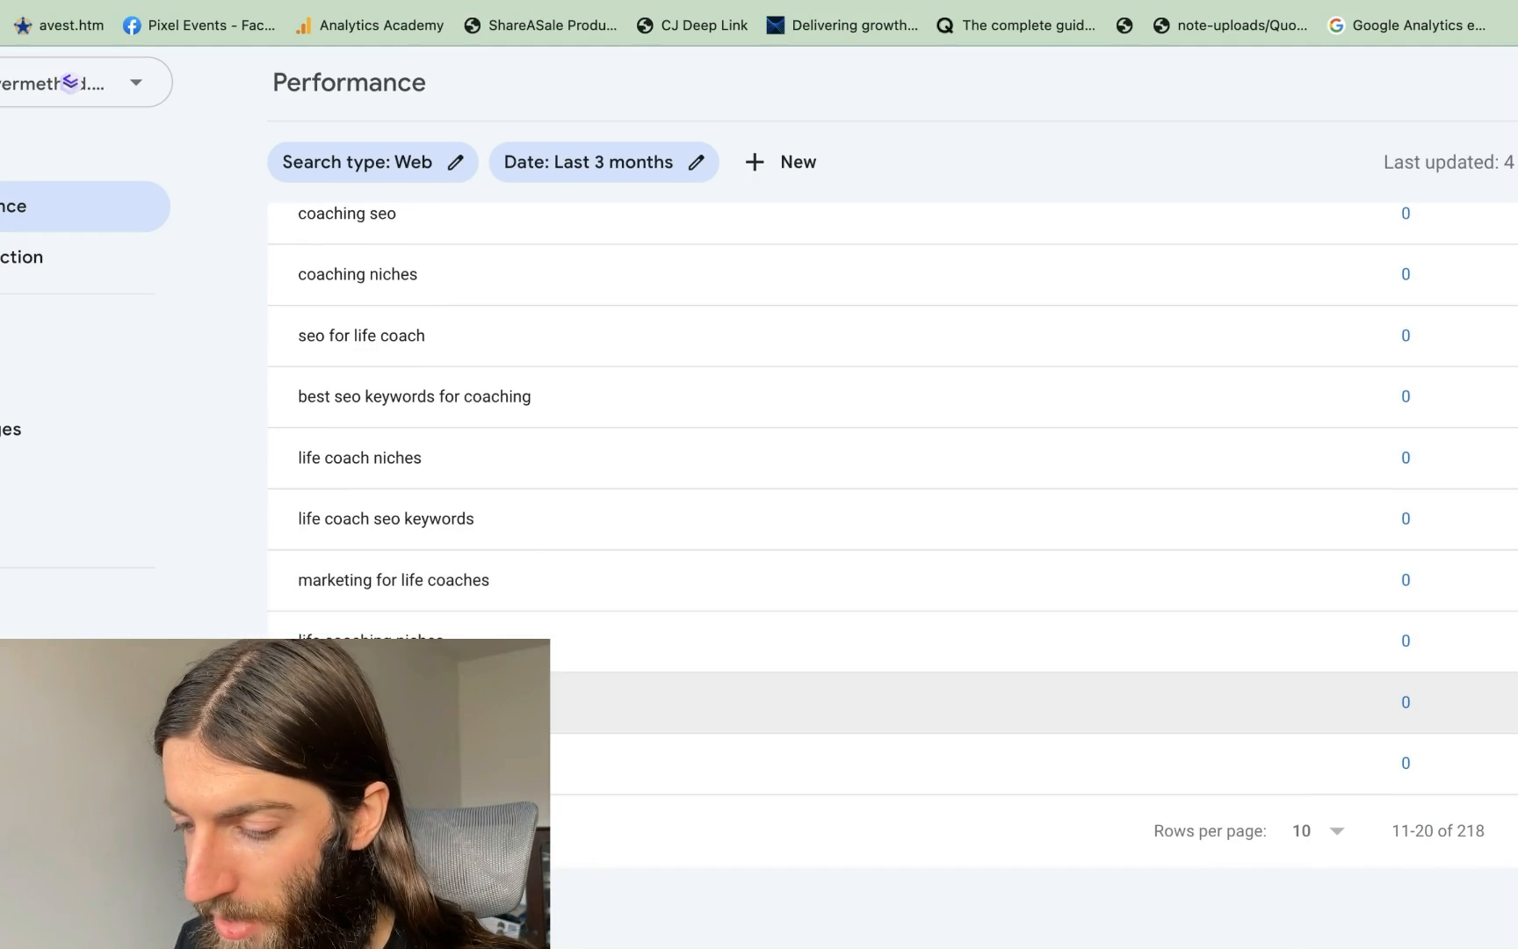
pyautogui.scroll(2, 853, 586)
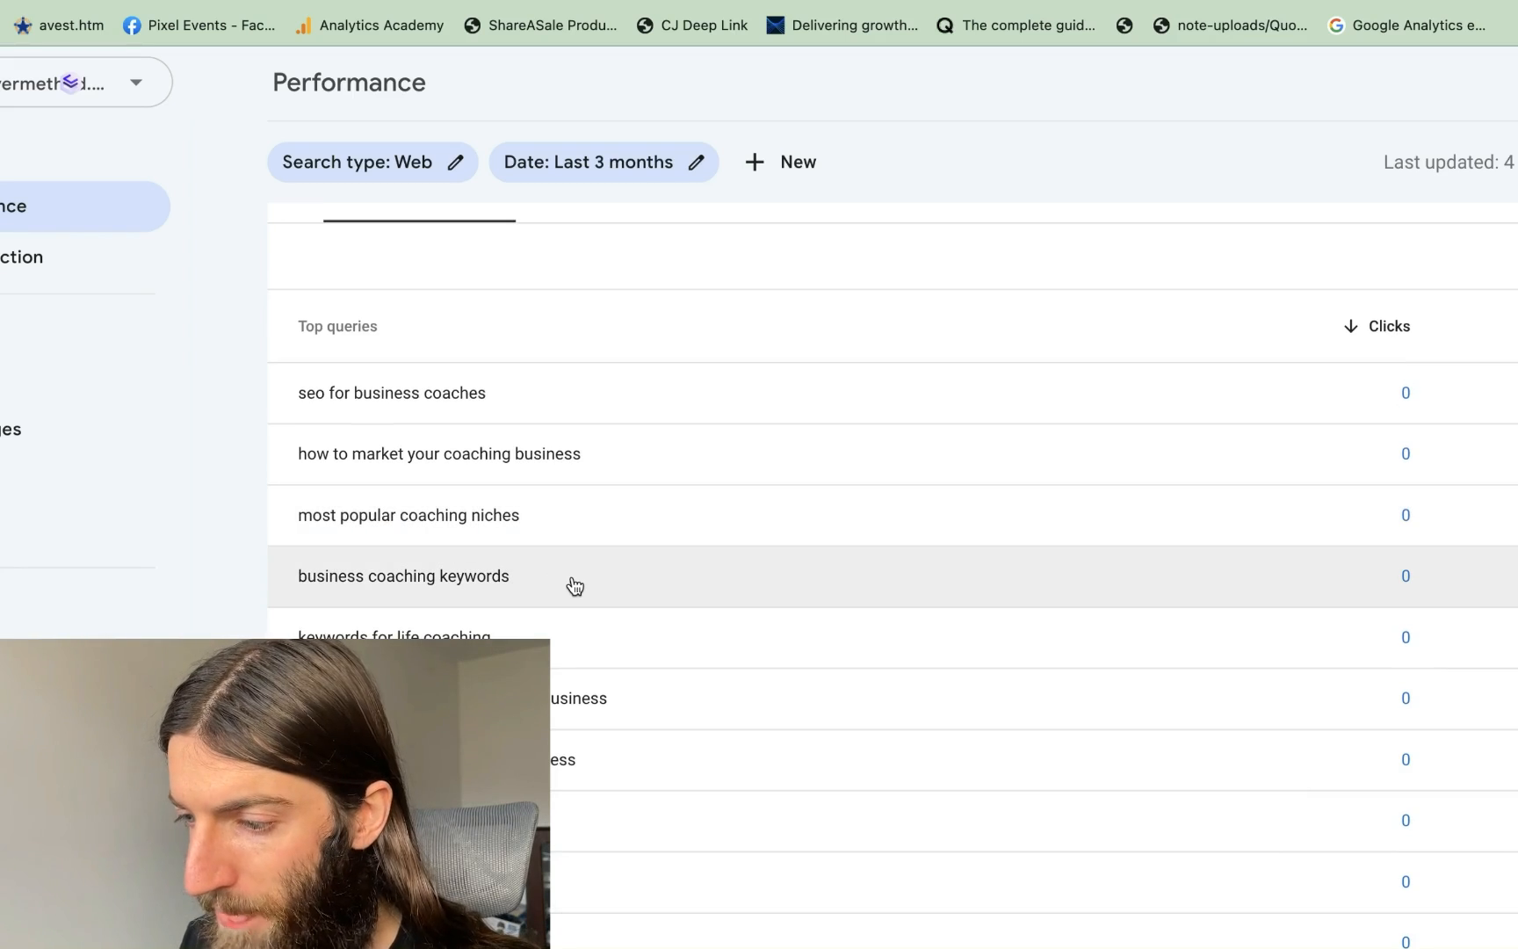
pyautogui.click(629, 161)
# Set the last 28 days, page to queries 21–30, and filter by 'most popular coaching niches'
pyautogui.click(440, 314)
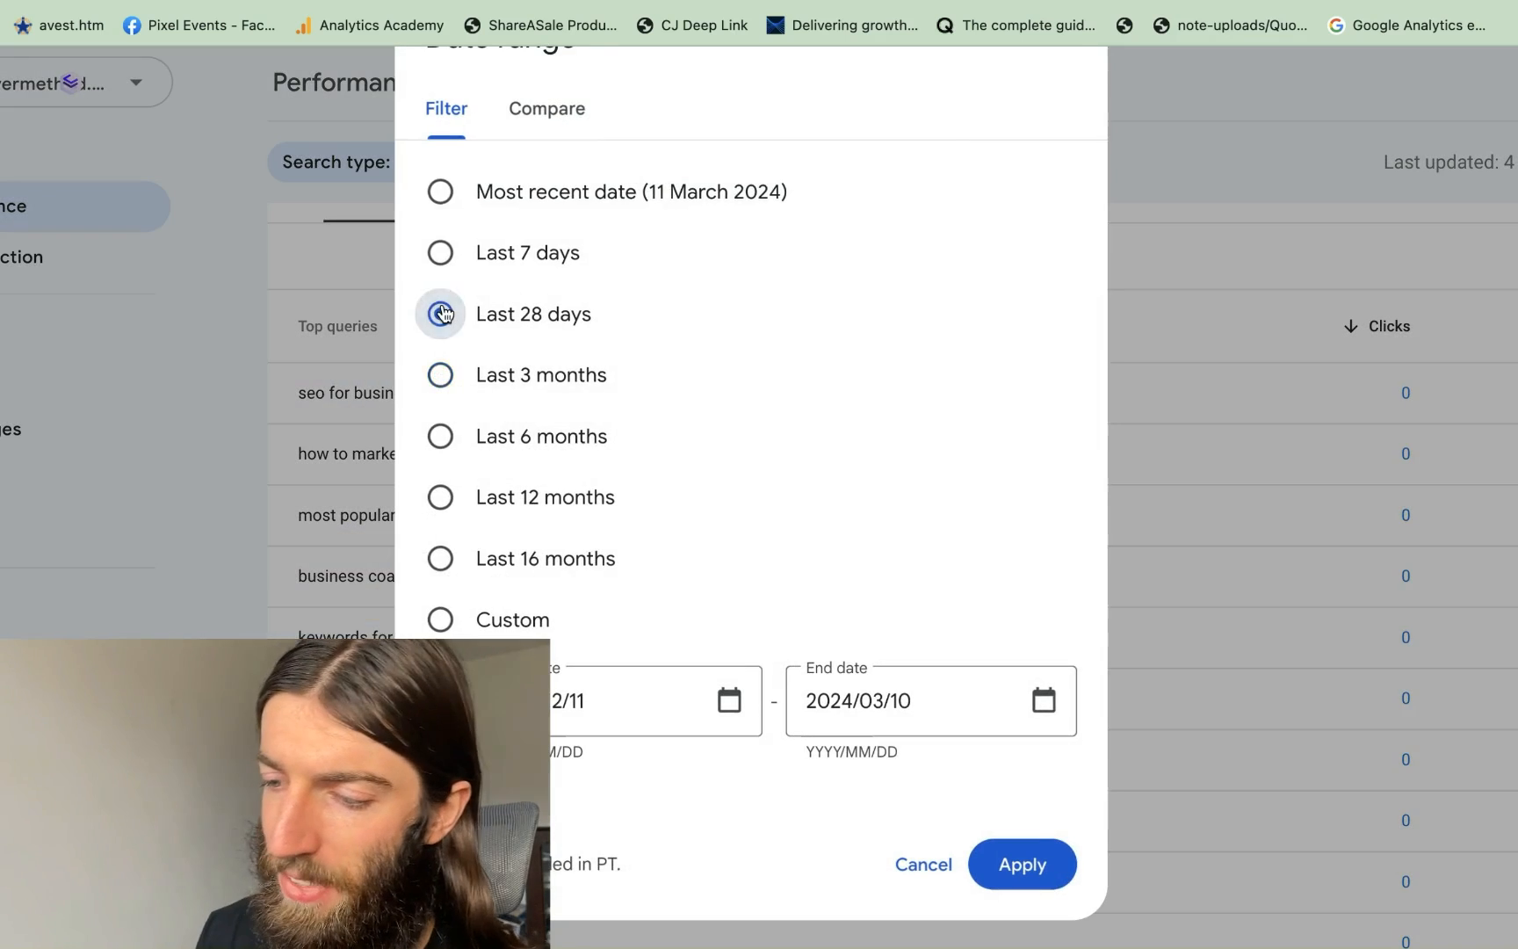
pyautogui.press('Return')
pyautogui.scroll(-10, 731, 650)
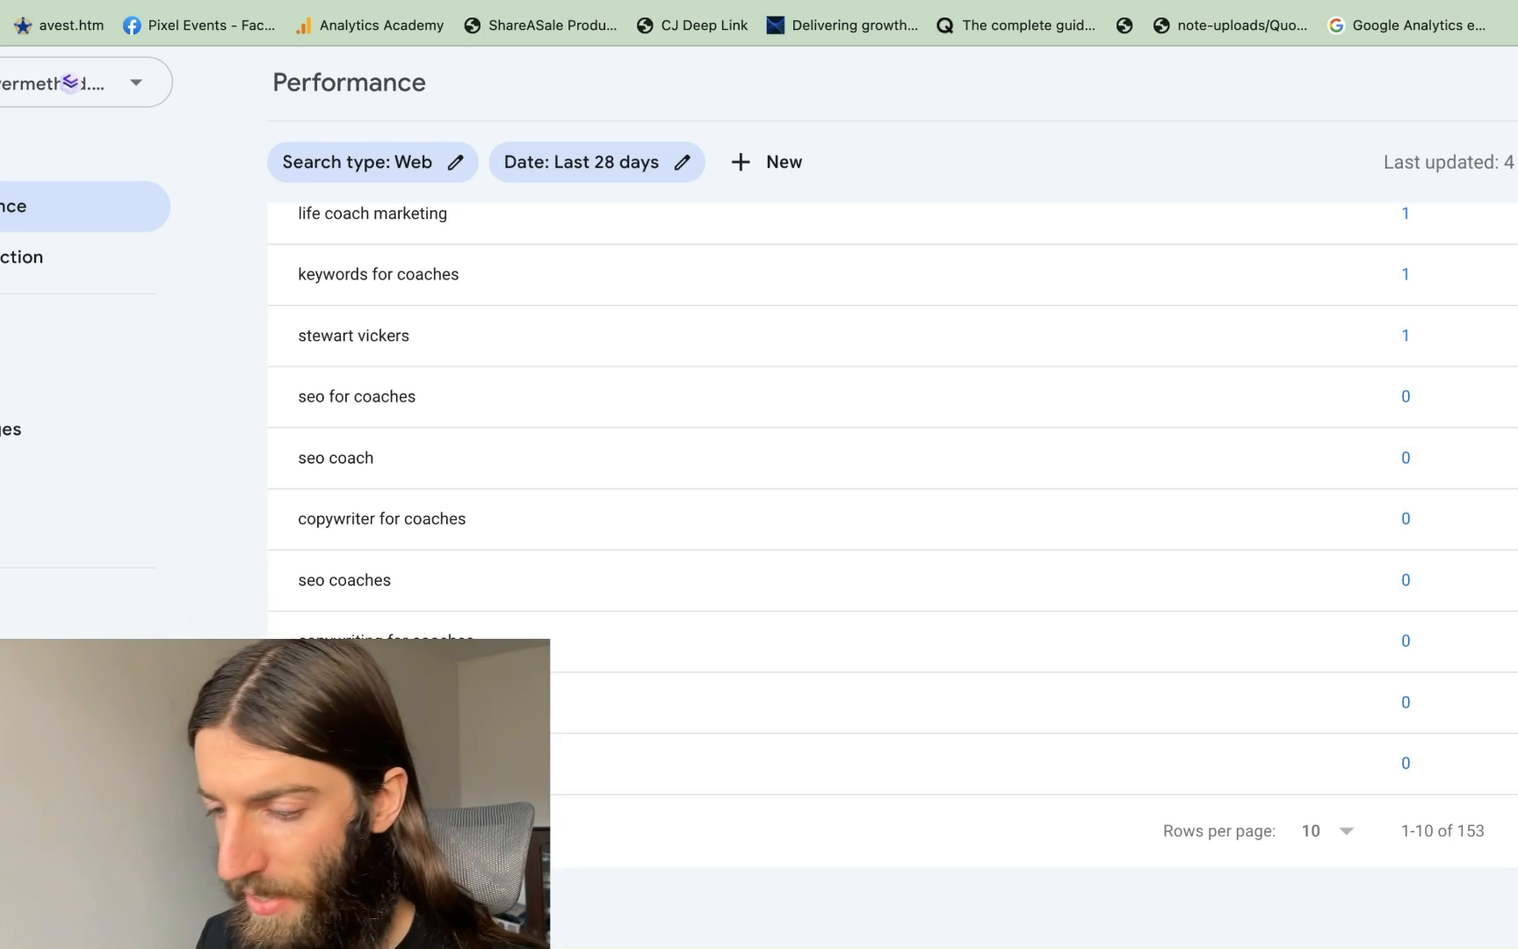
pyautogui.click(1509, 830)
pyautogui.click(1509, 831)
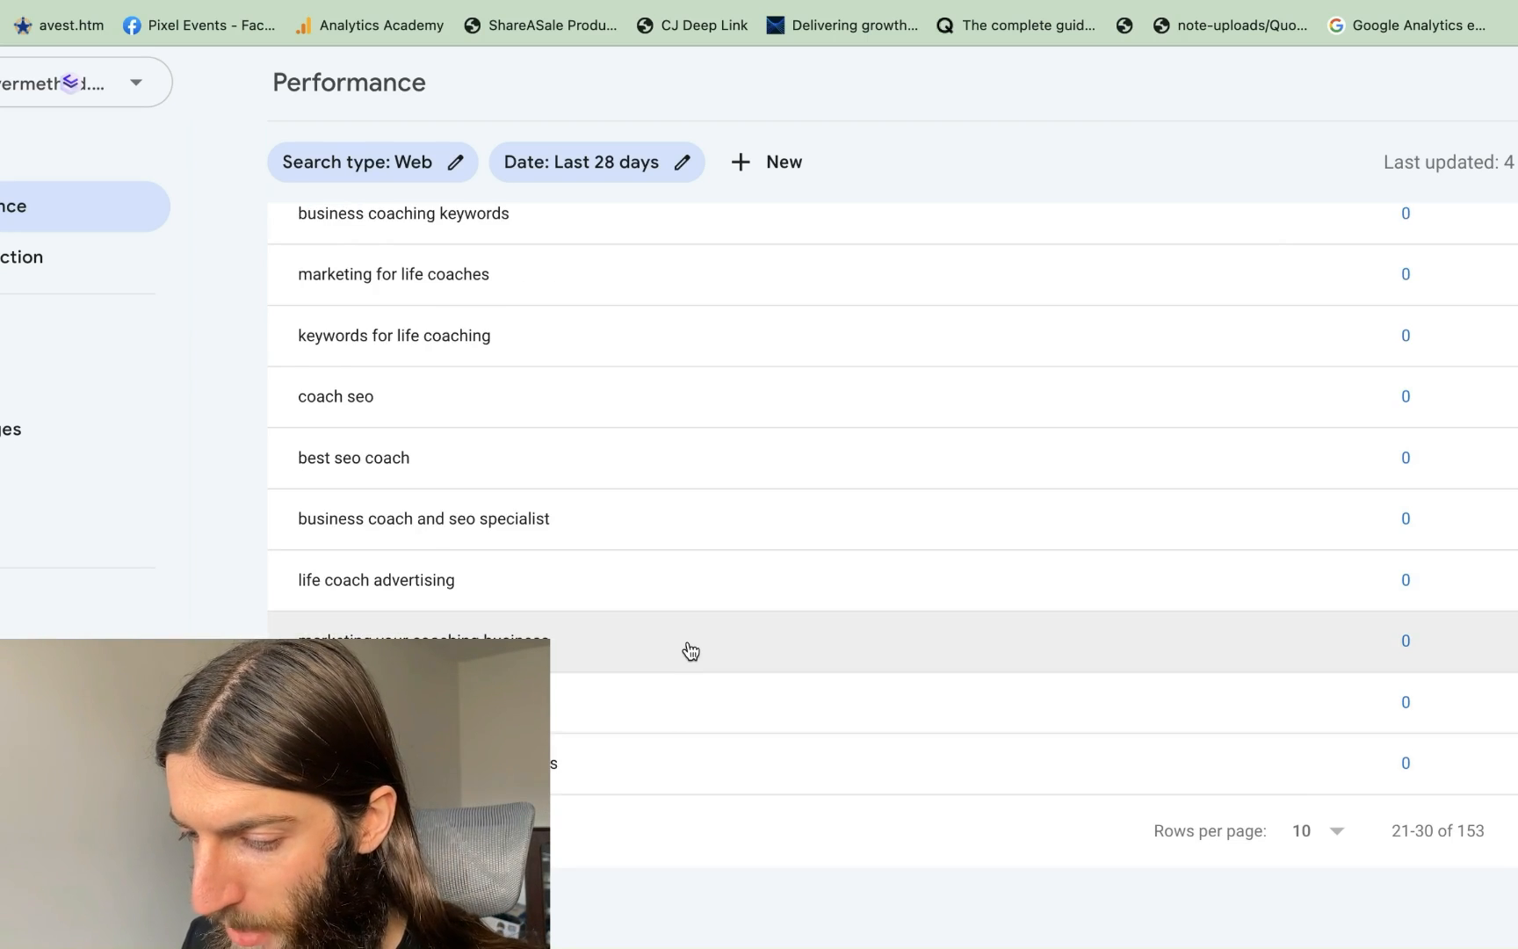
pyautogui.click(638, 694)
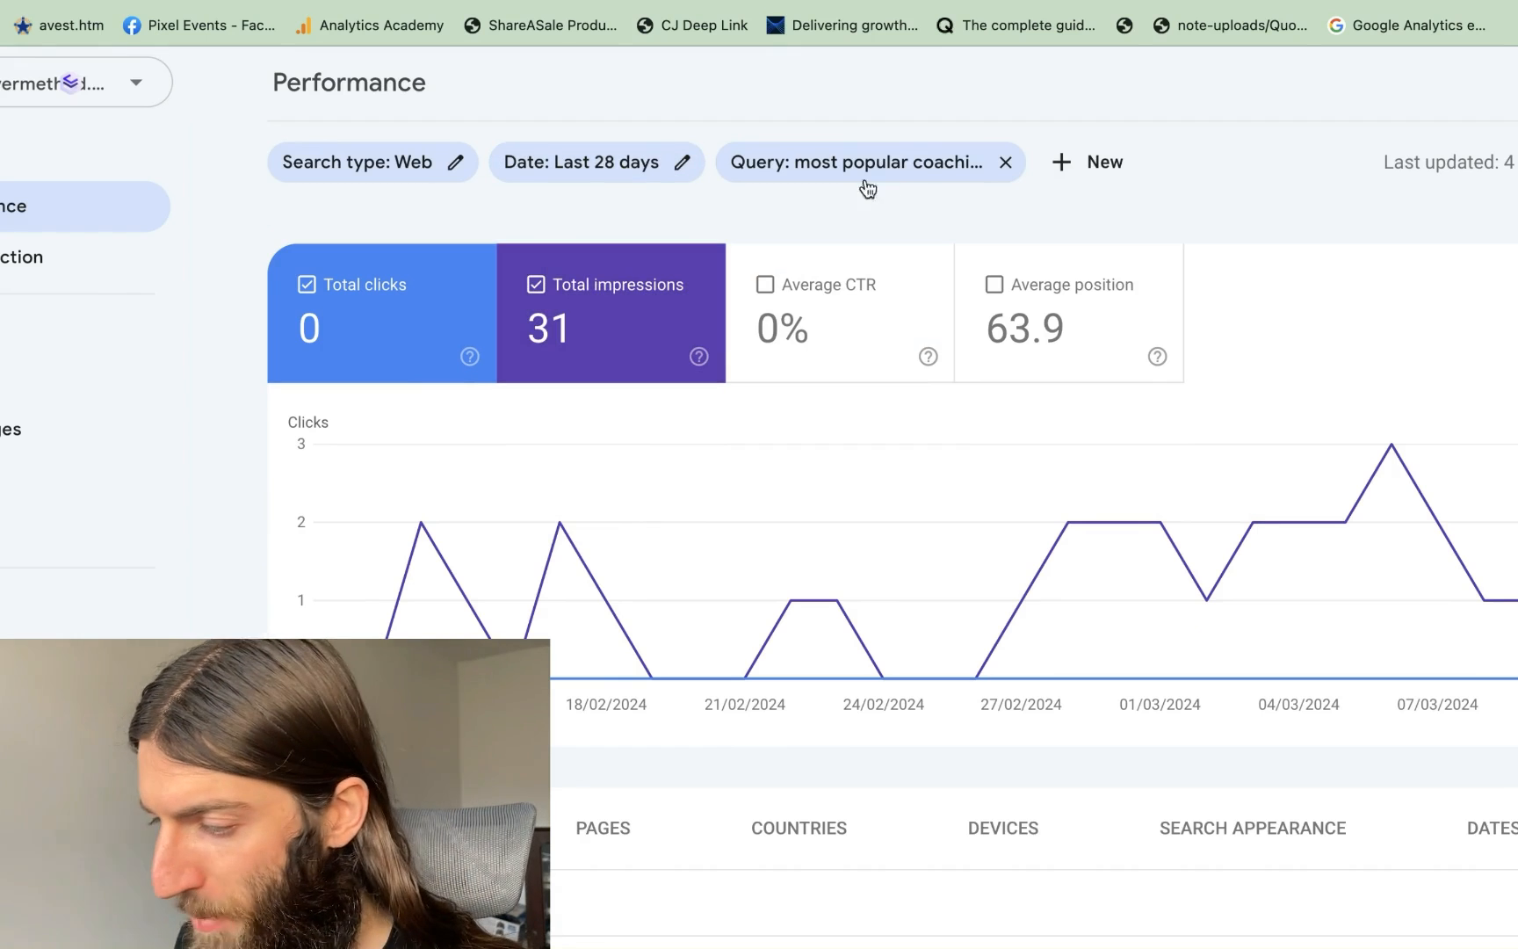
# Check the coaching query by page, then remove its filter to restore 45 clicks and 4.75K impressions
pyautogui.scroll(-2, 791, 518)
pyautogui.scroll(-4, 790, 518)
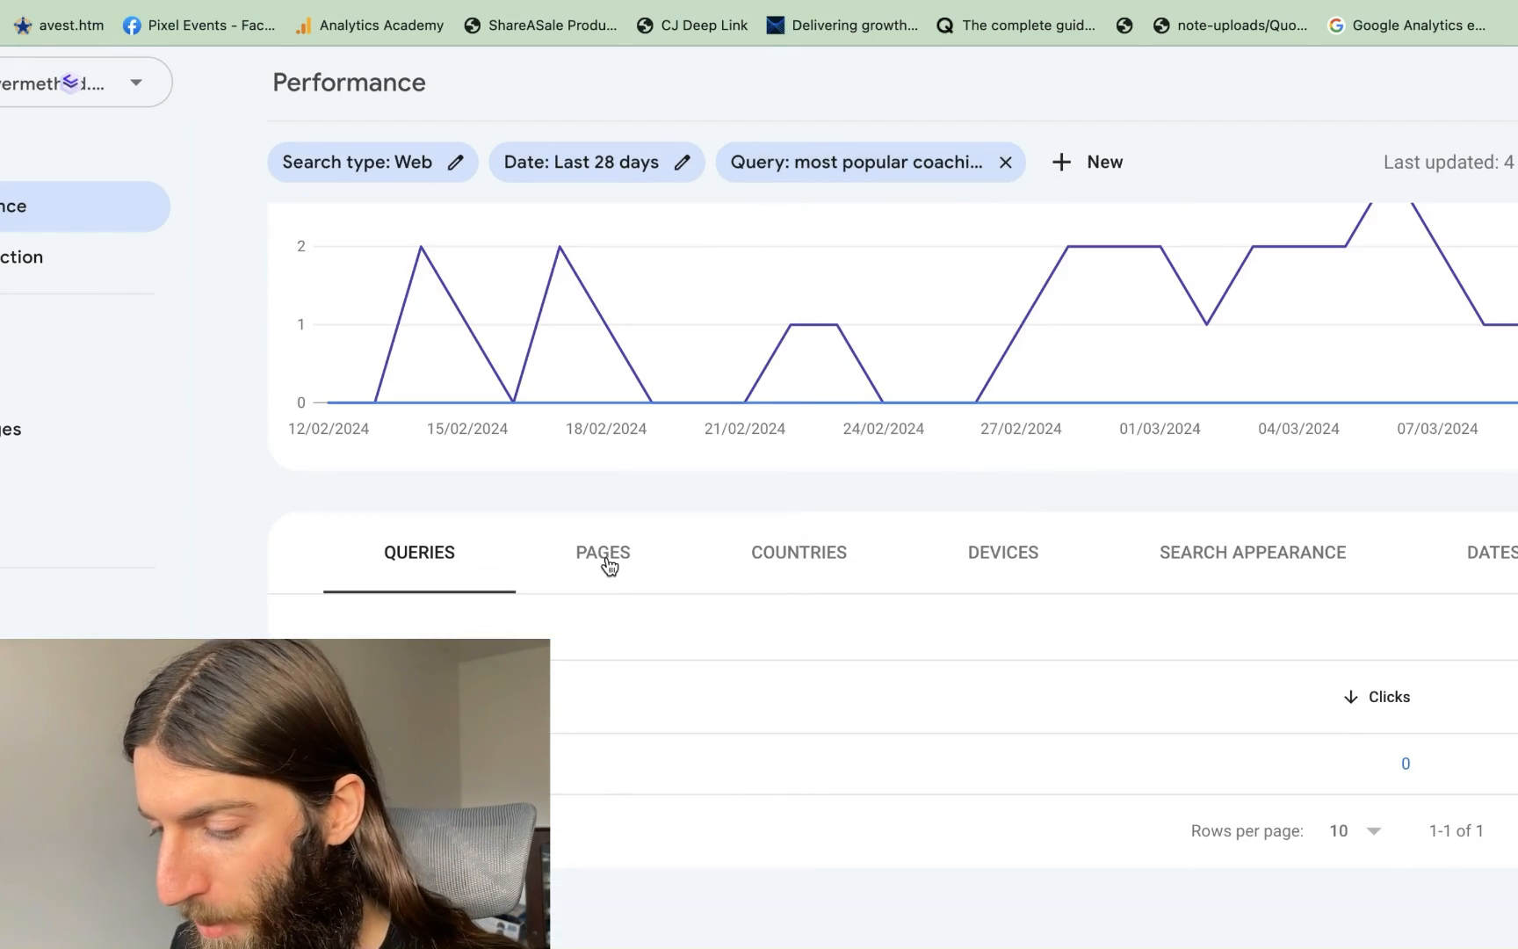
pyautogui.click(604, 562)
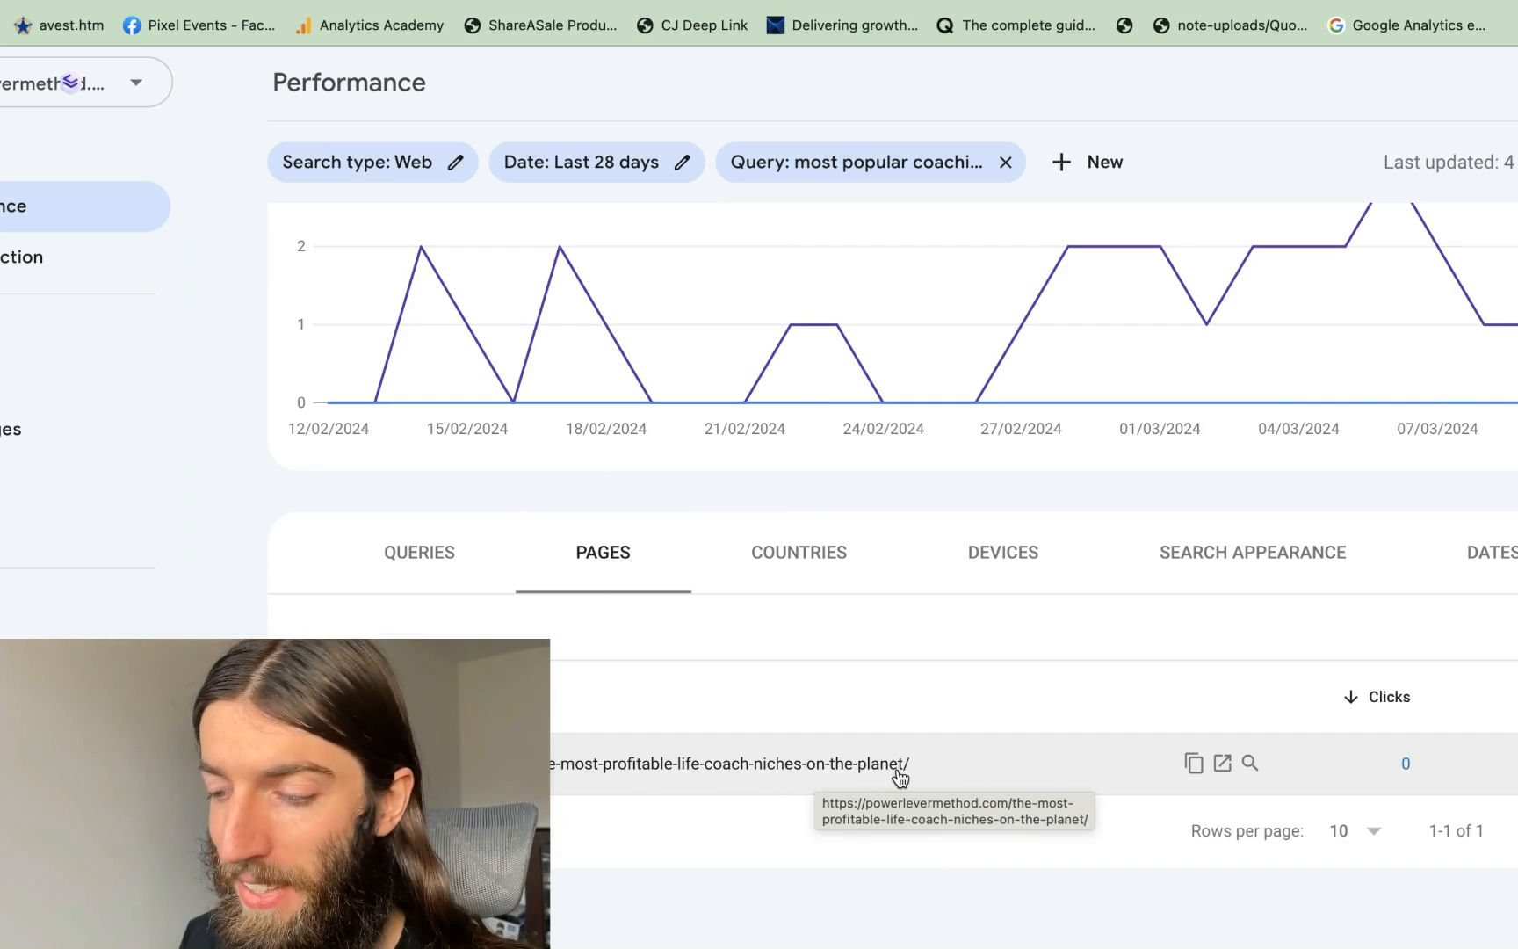
pyautogui.click(426, 559)
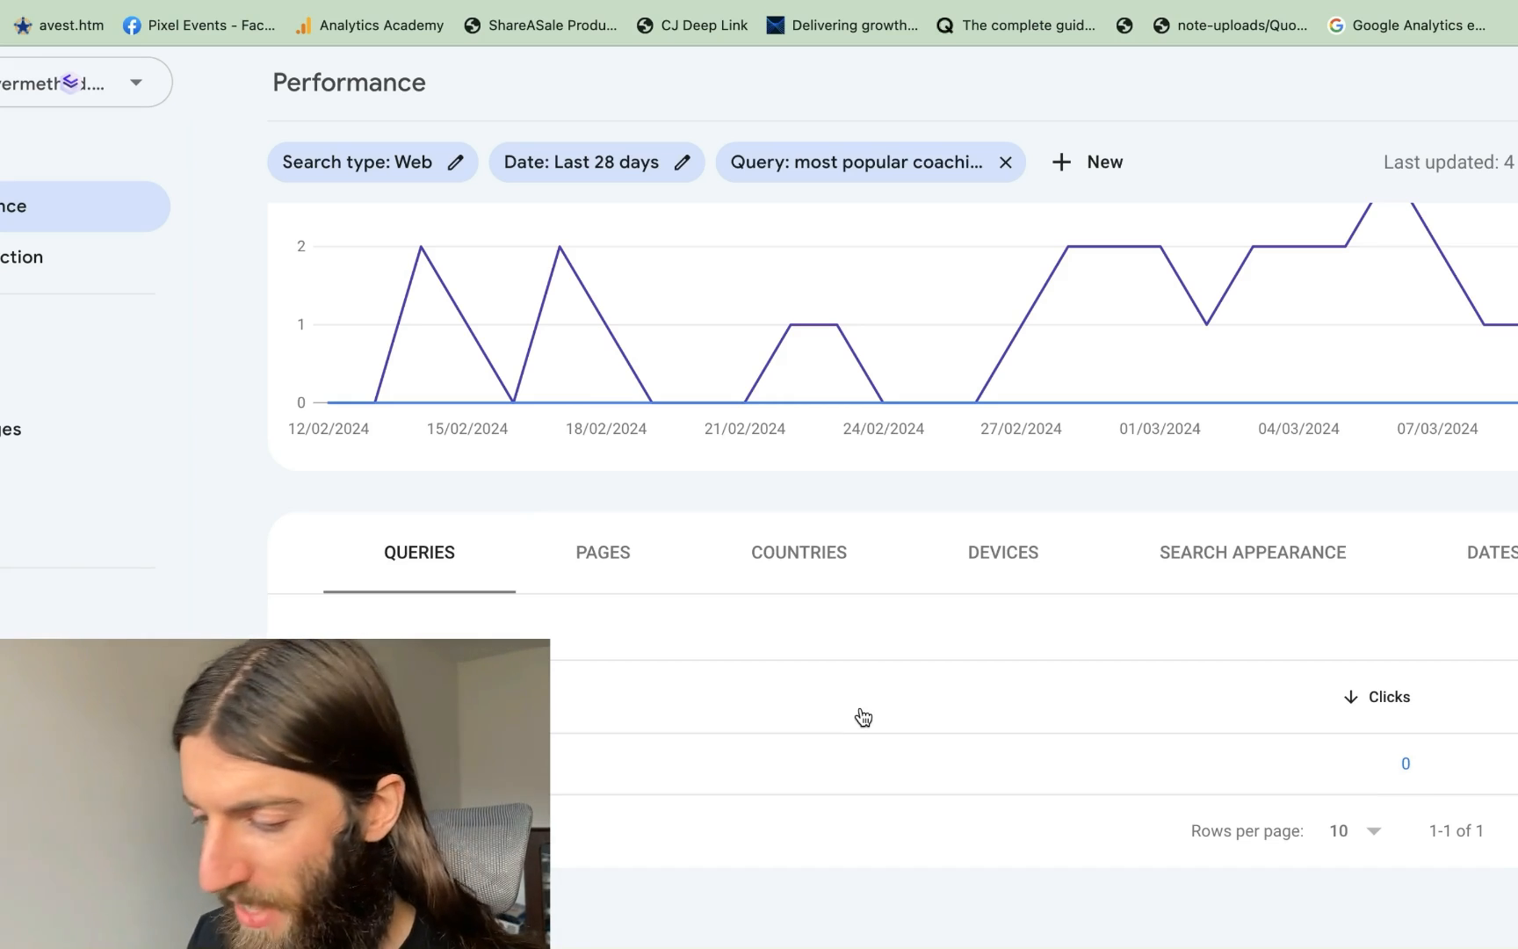
pyautogui.scroll(3, 861, 718)
pyautogui.click(1005, 162)
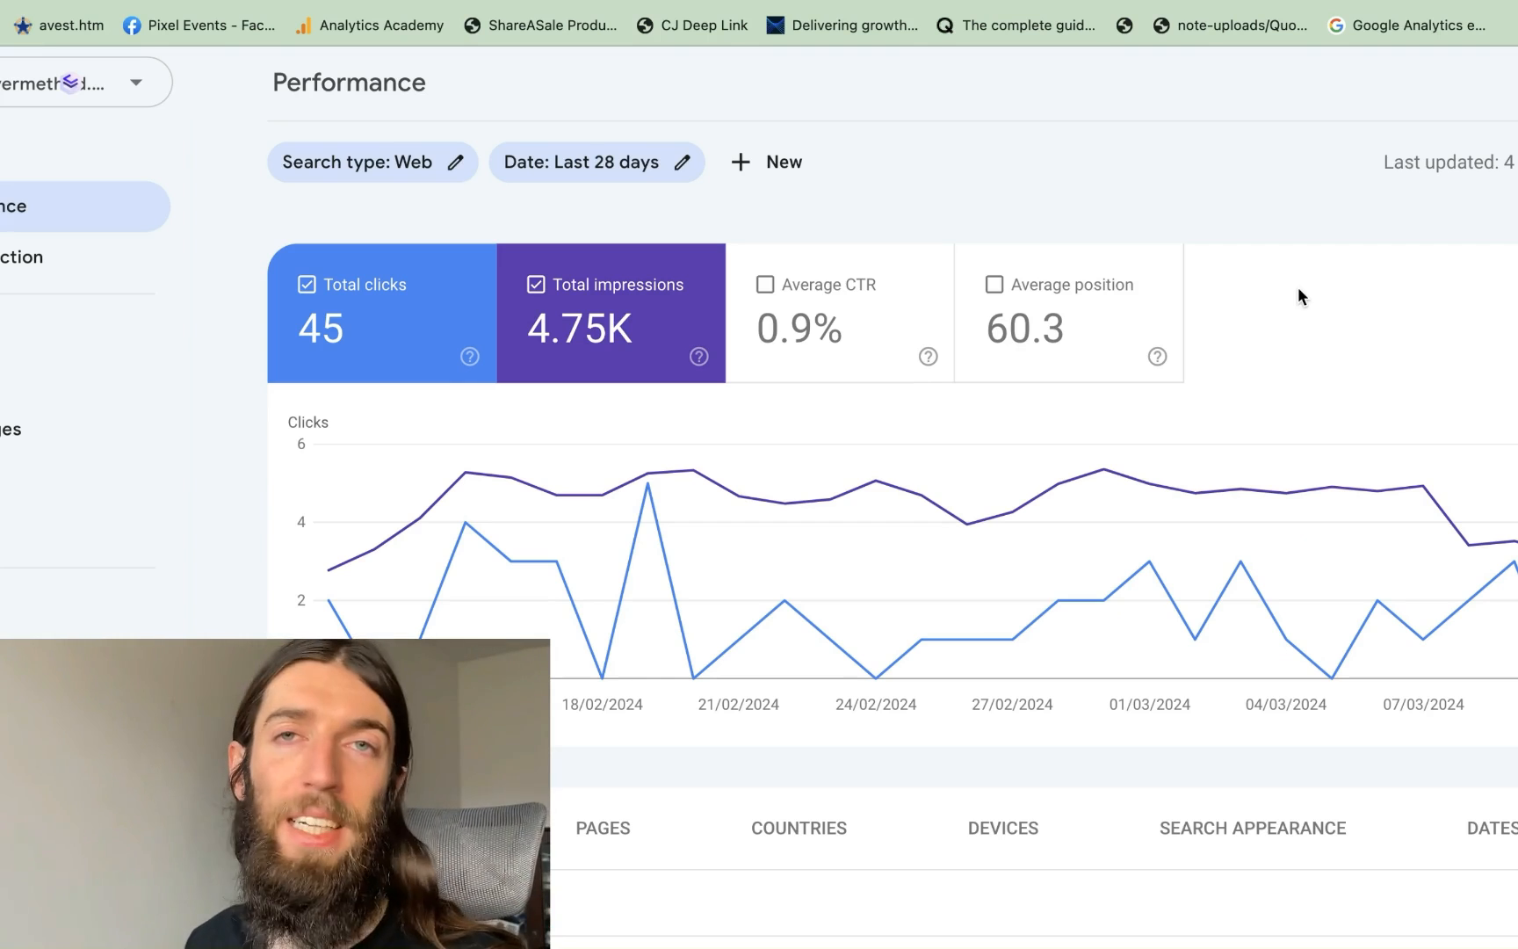
# Scroll through the unfiltered 28-day Top queries table to review its rows
pyautogui.scroll(-8, 1298, 285)
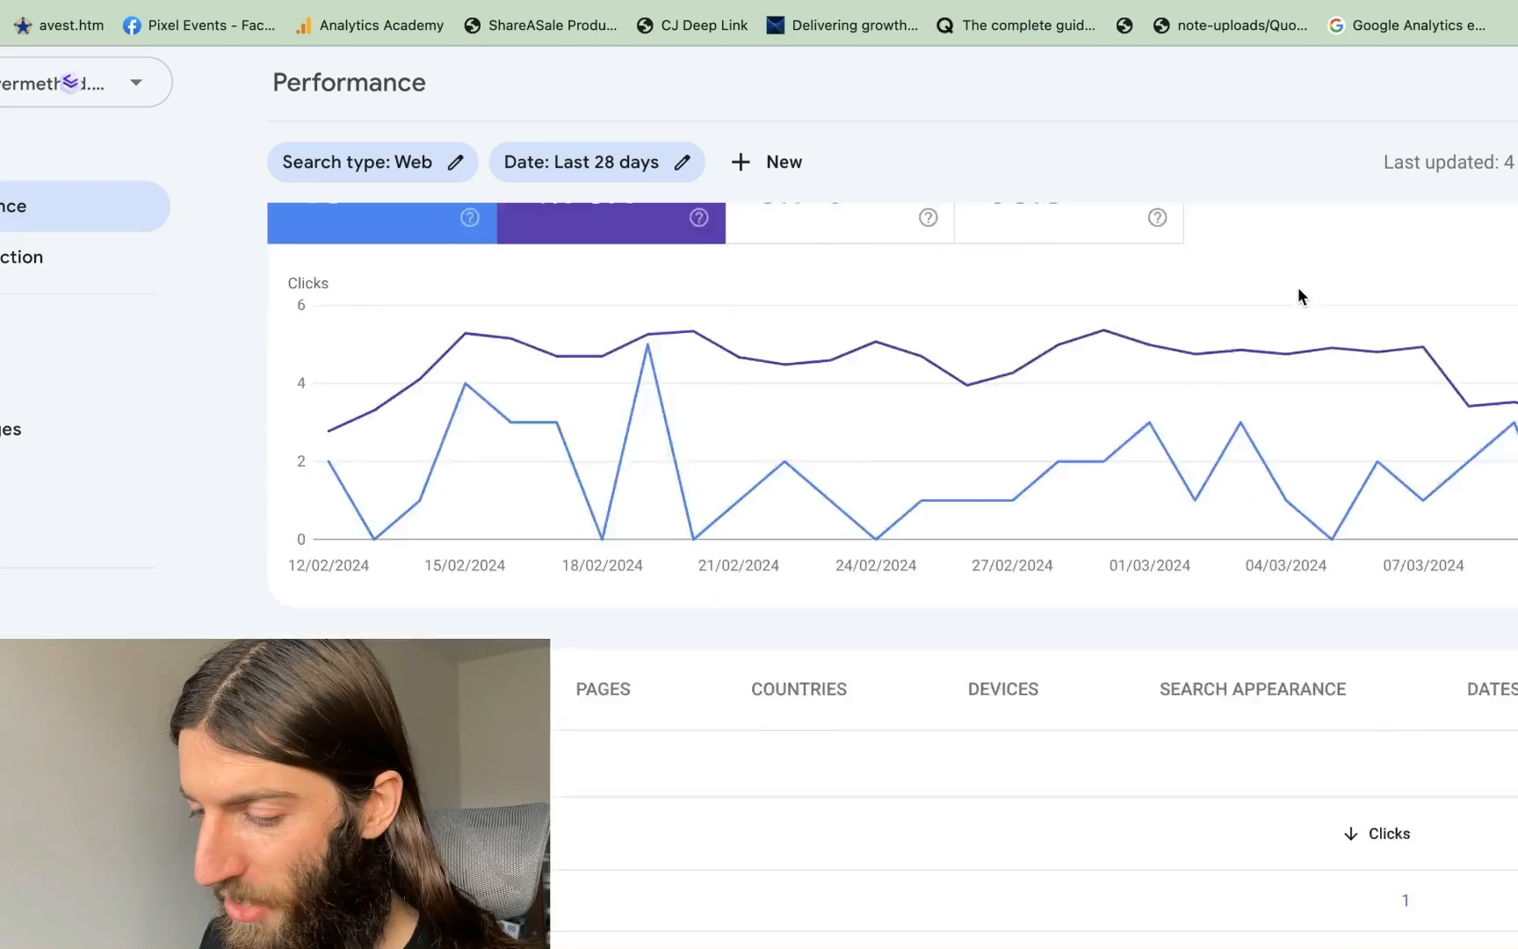
pyautogui.scroll(-2, 717, 523)
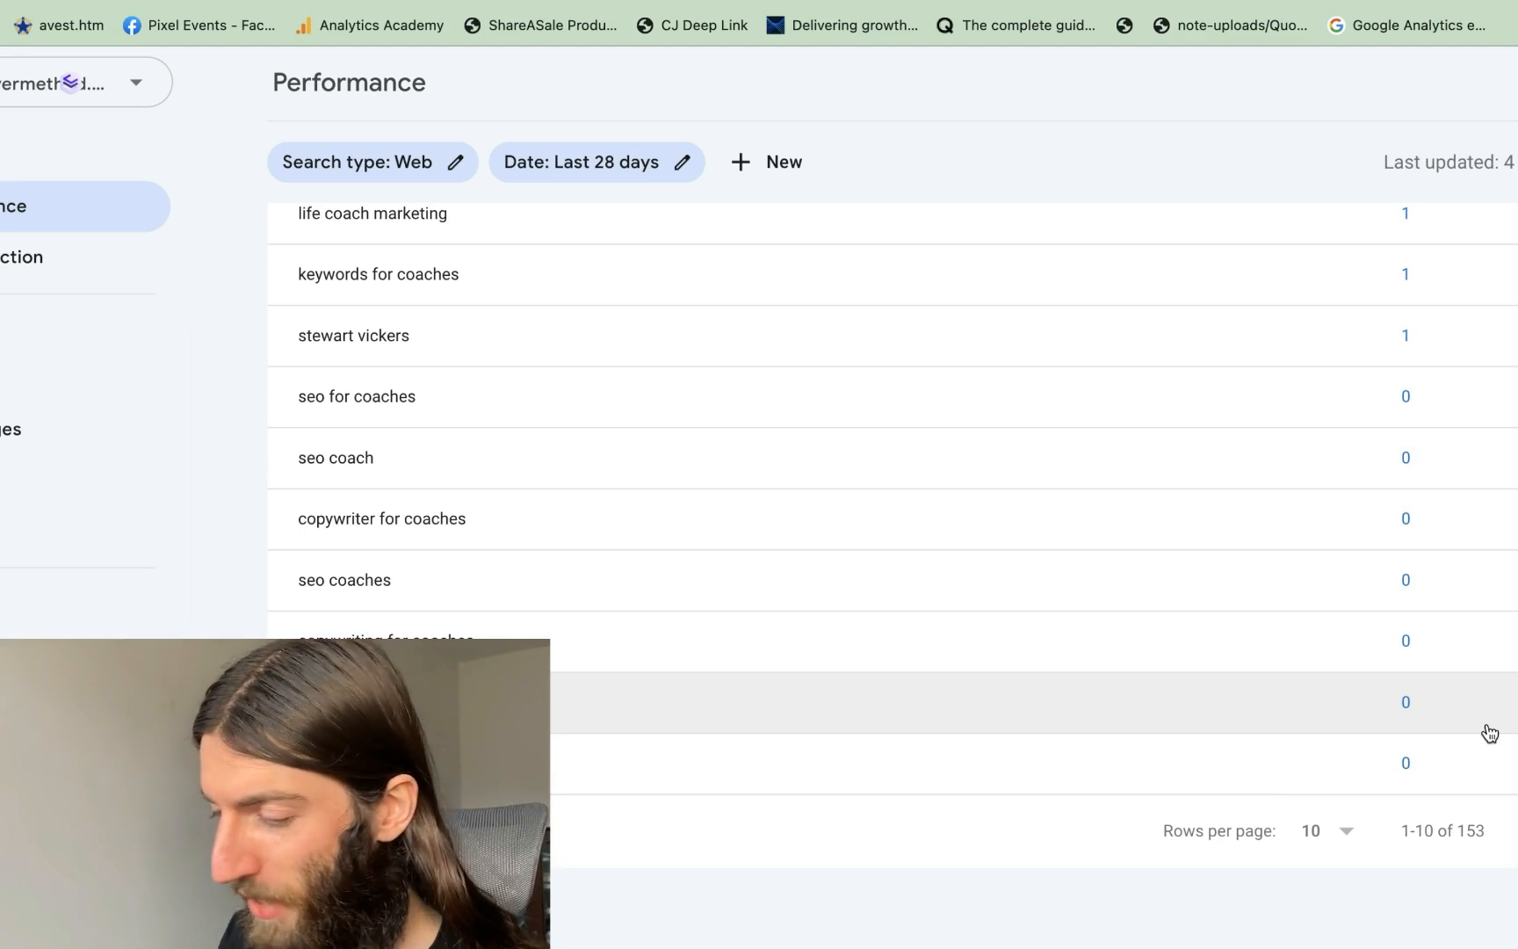
pyautogui.scroll(2, 1128, 699)
pyautogui.scroll(1, 1133, 697)
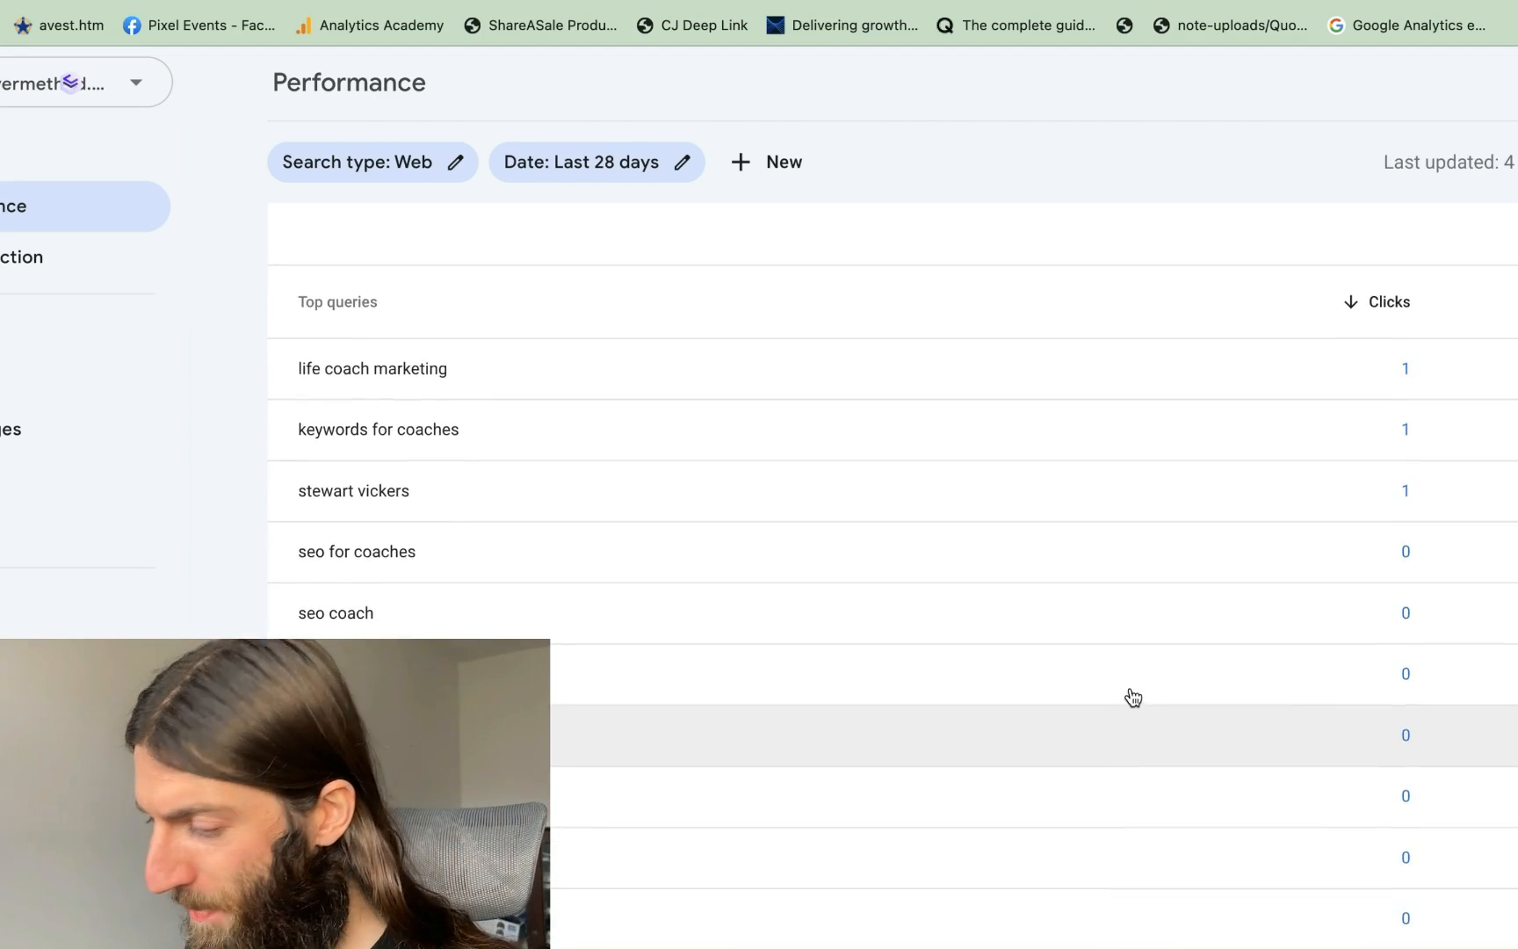
pyautogui.scroll(3, 1132, 697)
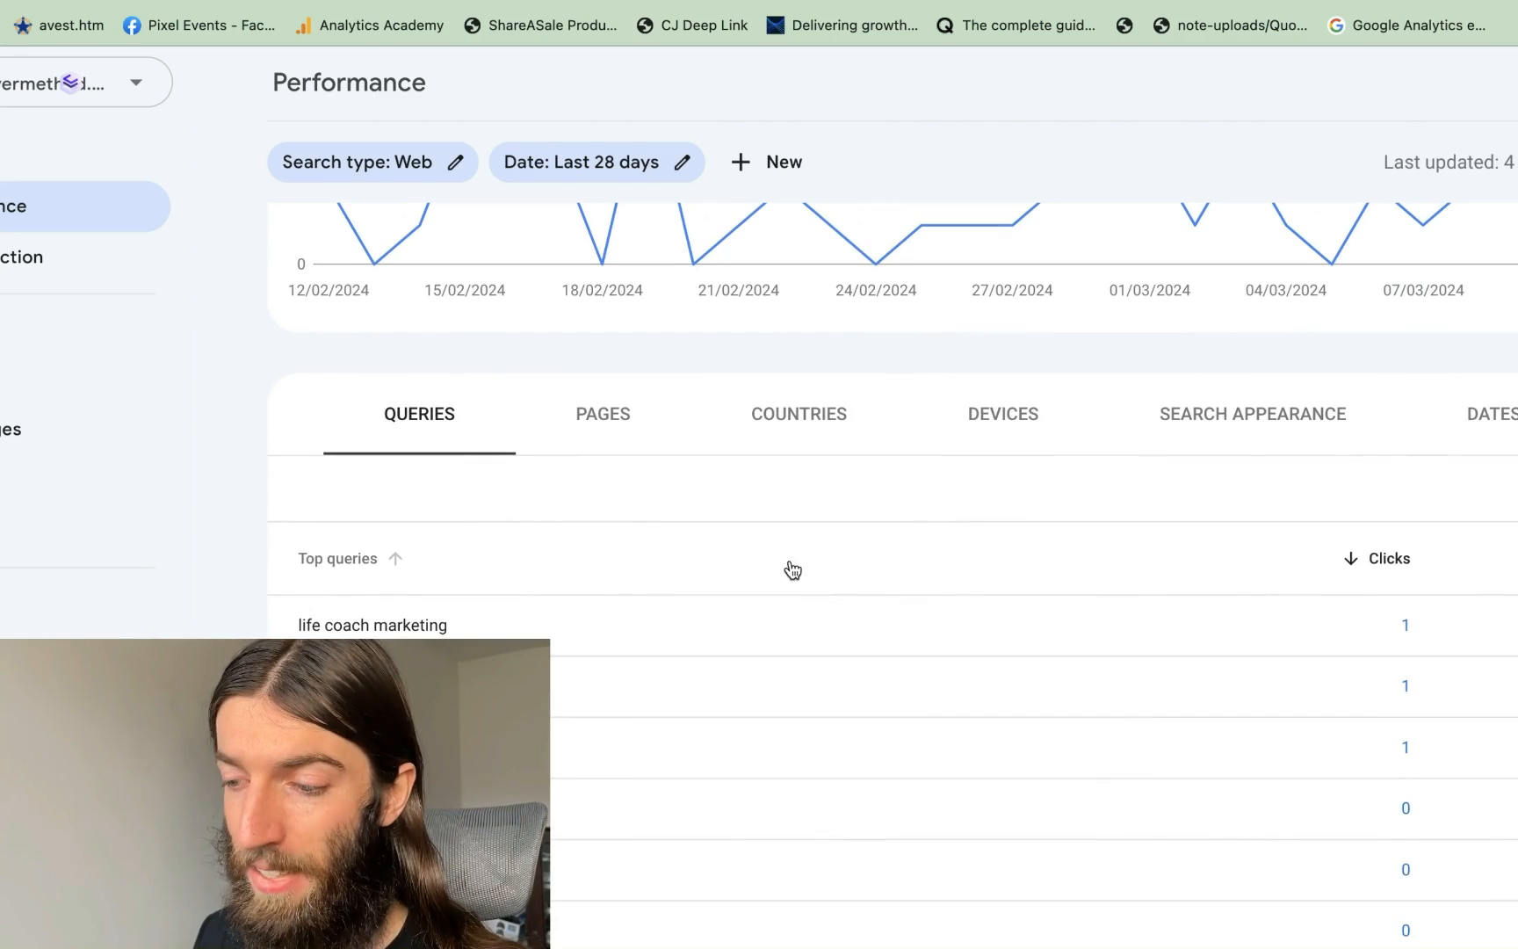
pyautogui.scroll(3, 793, 569)
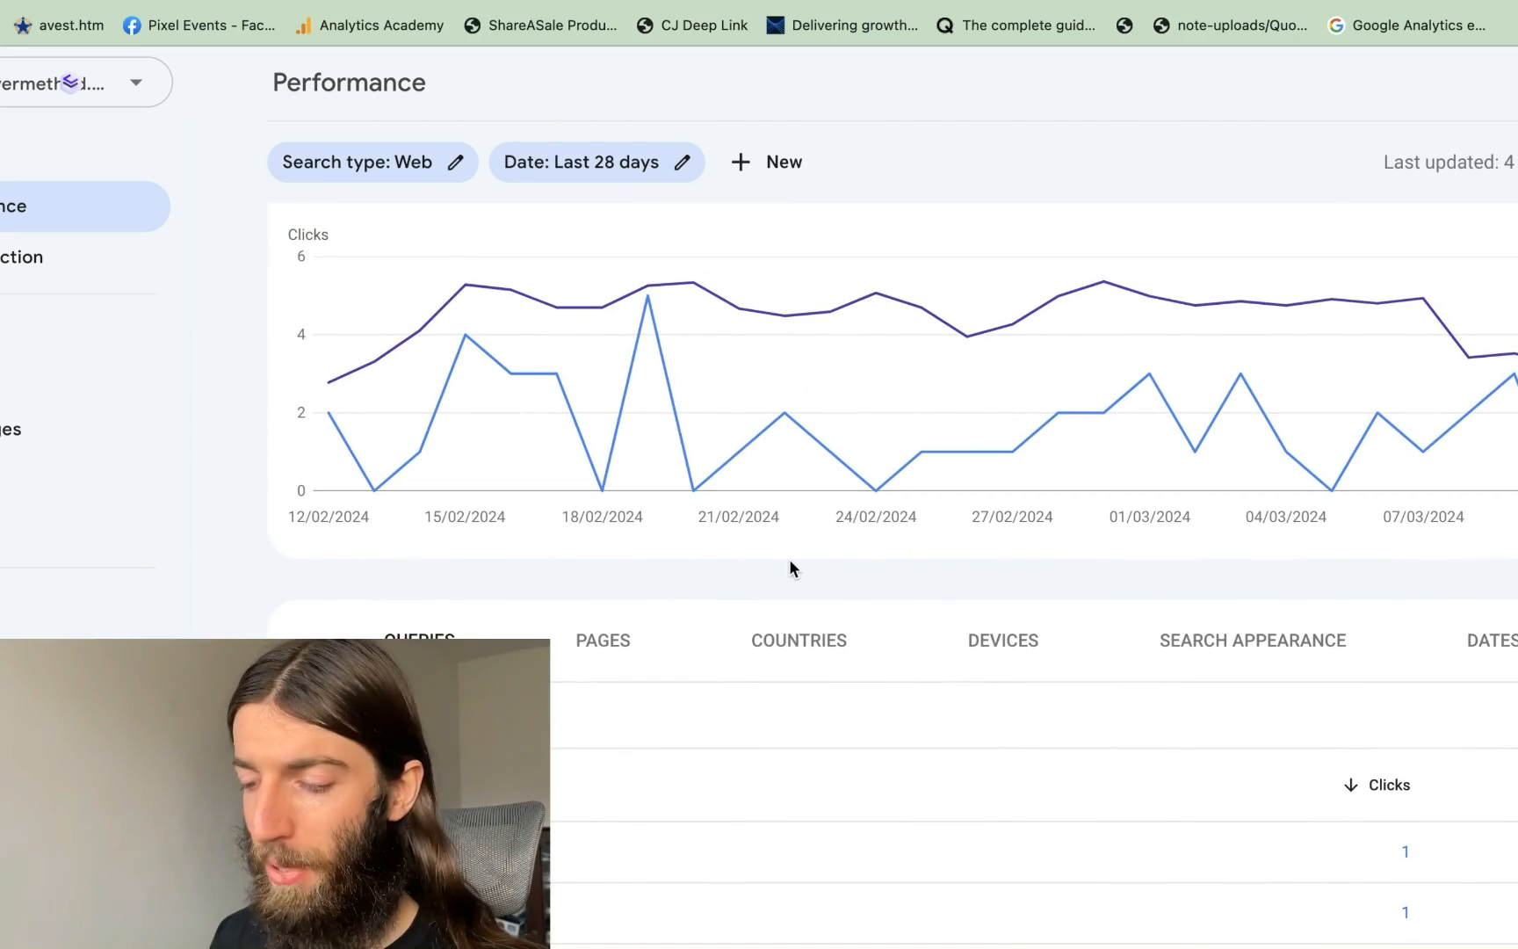
pyautogui.scroll(-6, 789, 567)
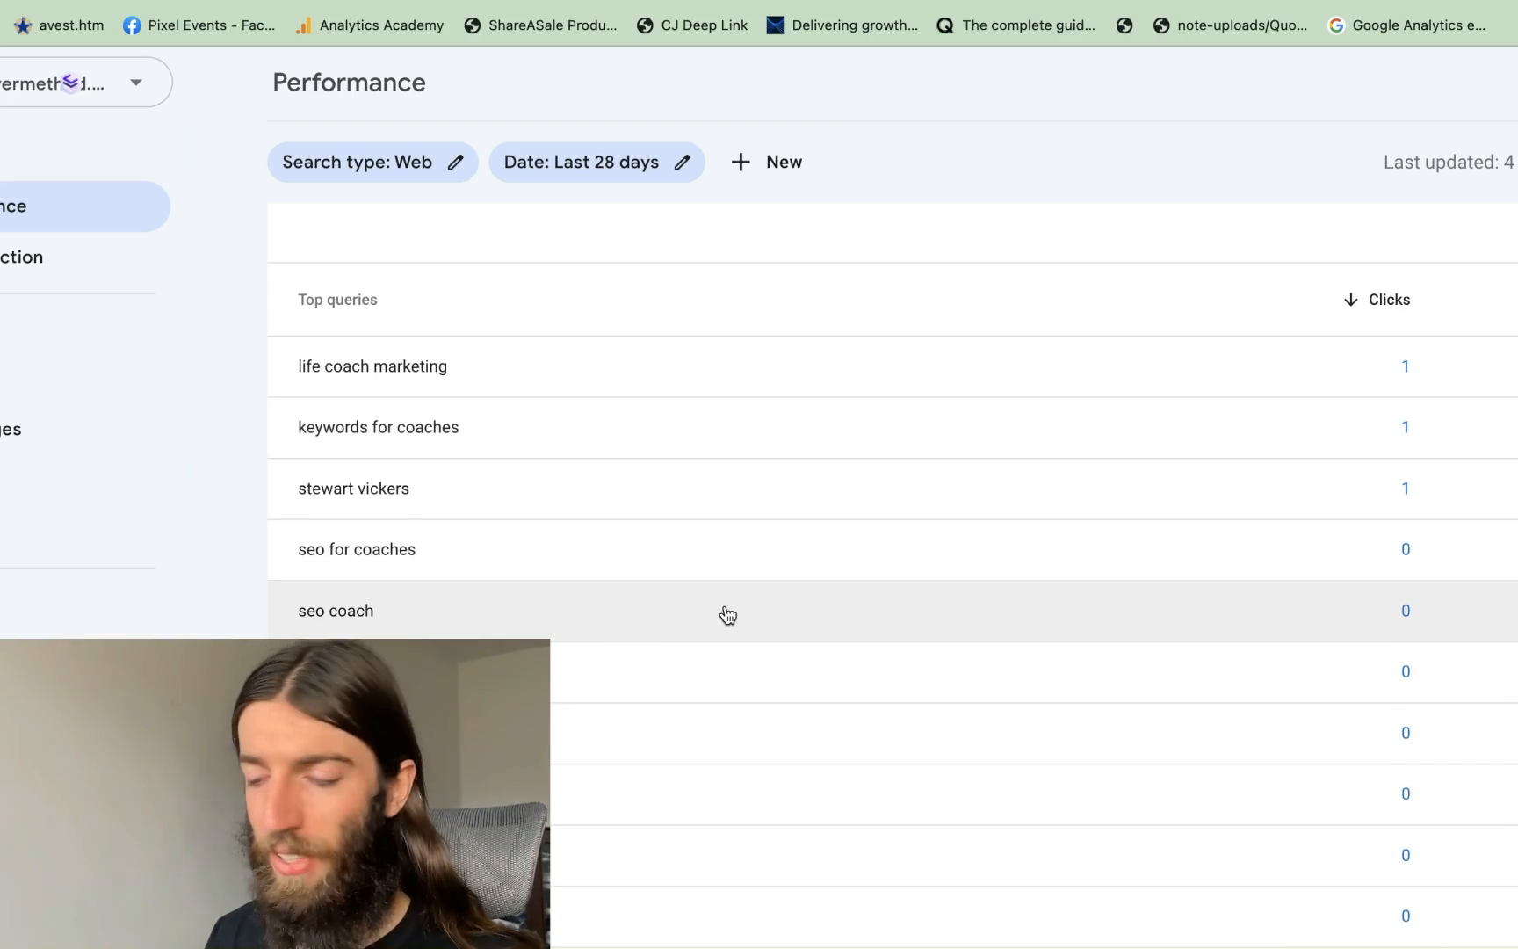
pyautogui.scroll(-3, 728, 614)
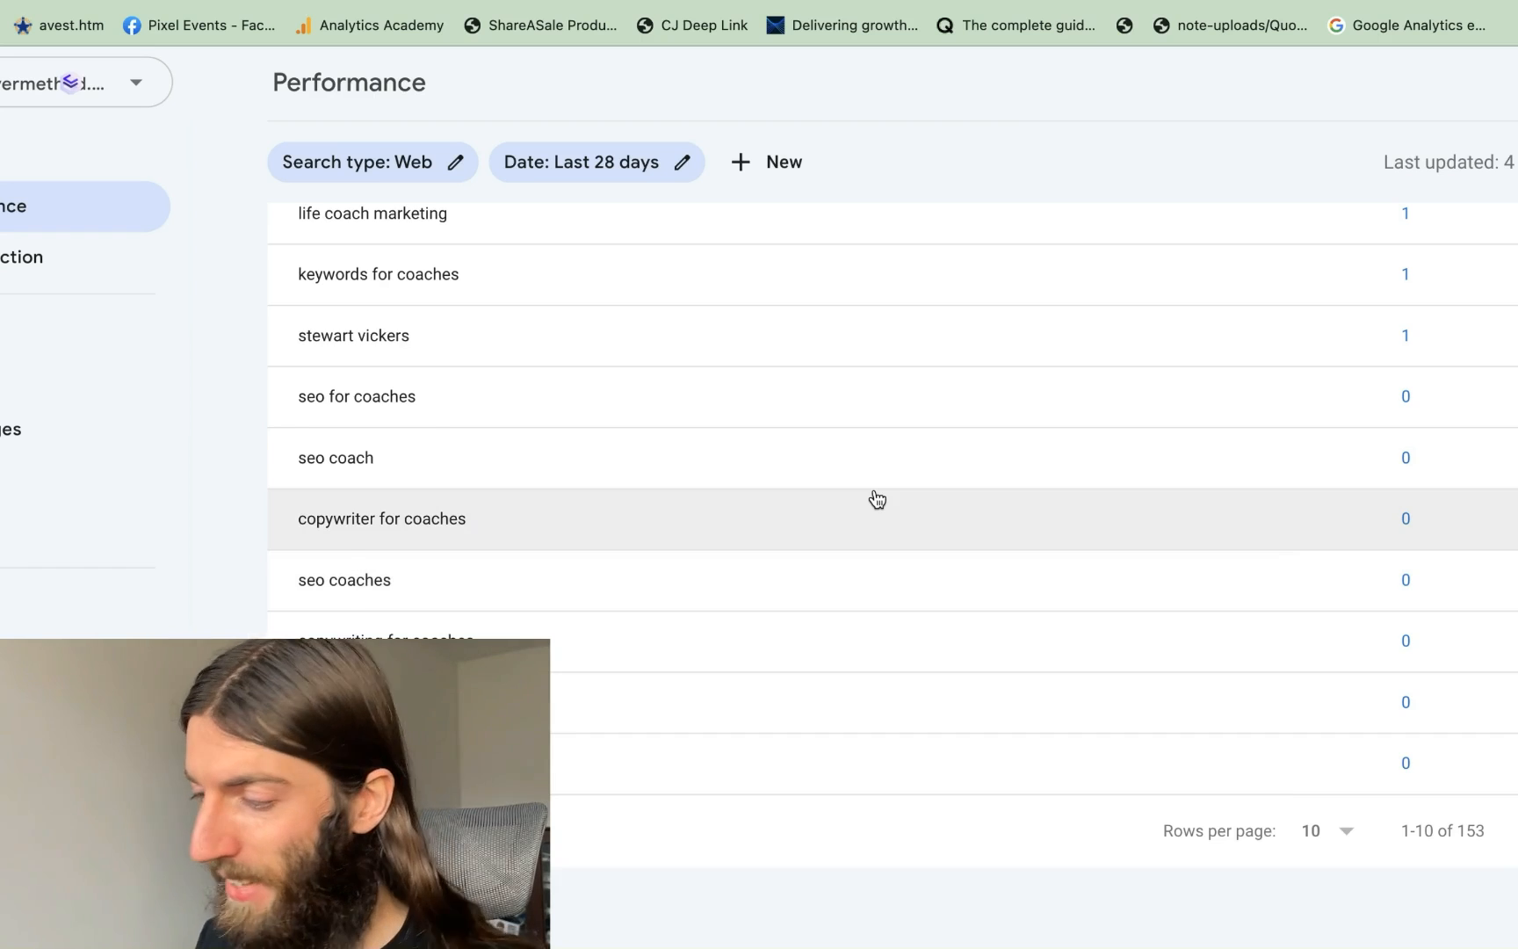
pyautogui.scroll(2, 876, 499)
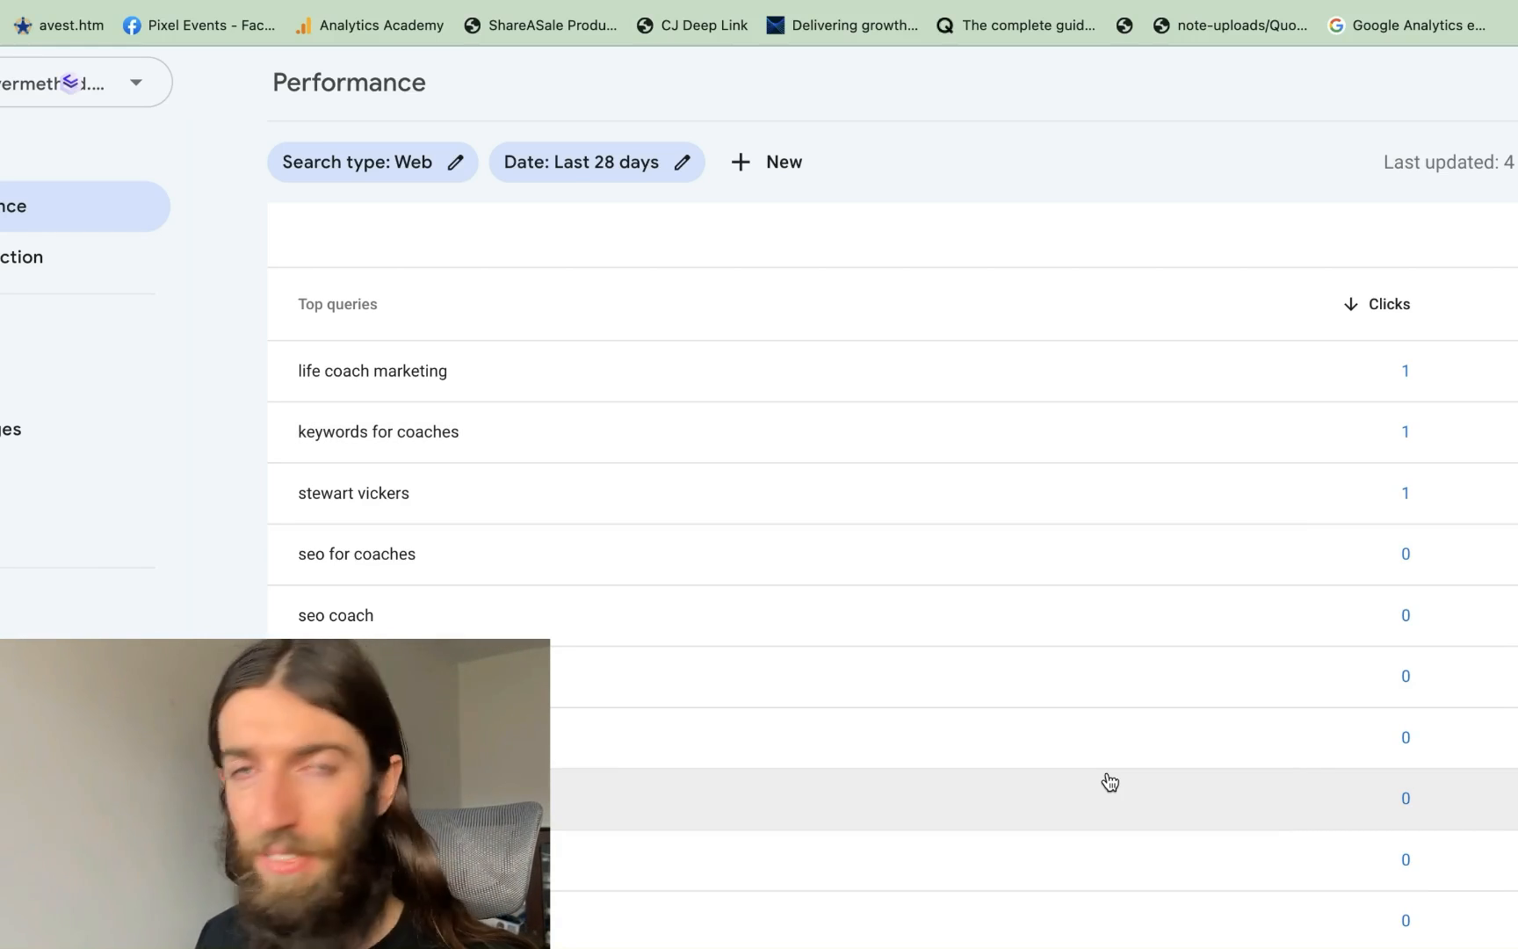
pyautogui.scroll(-2, 1110, 782)
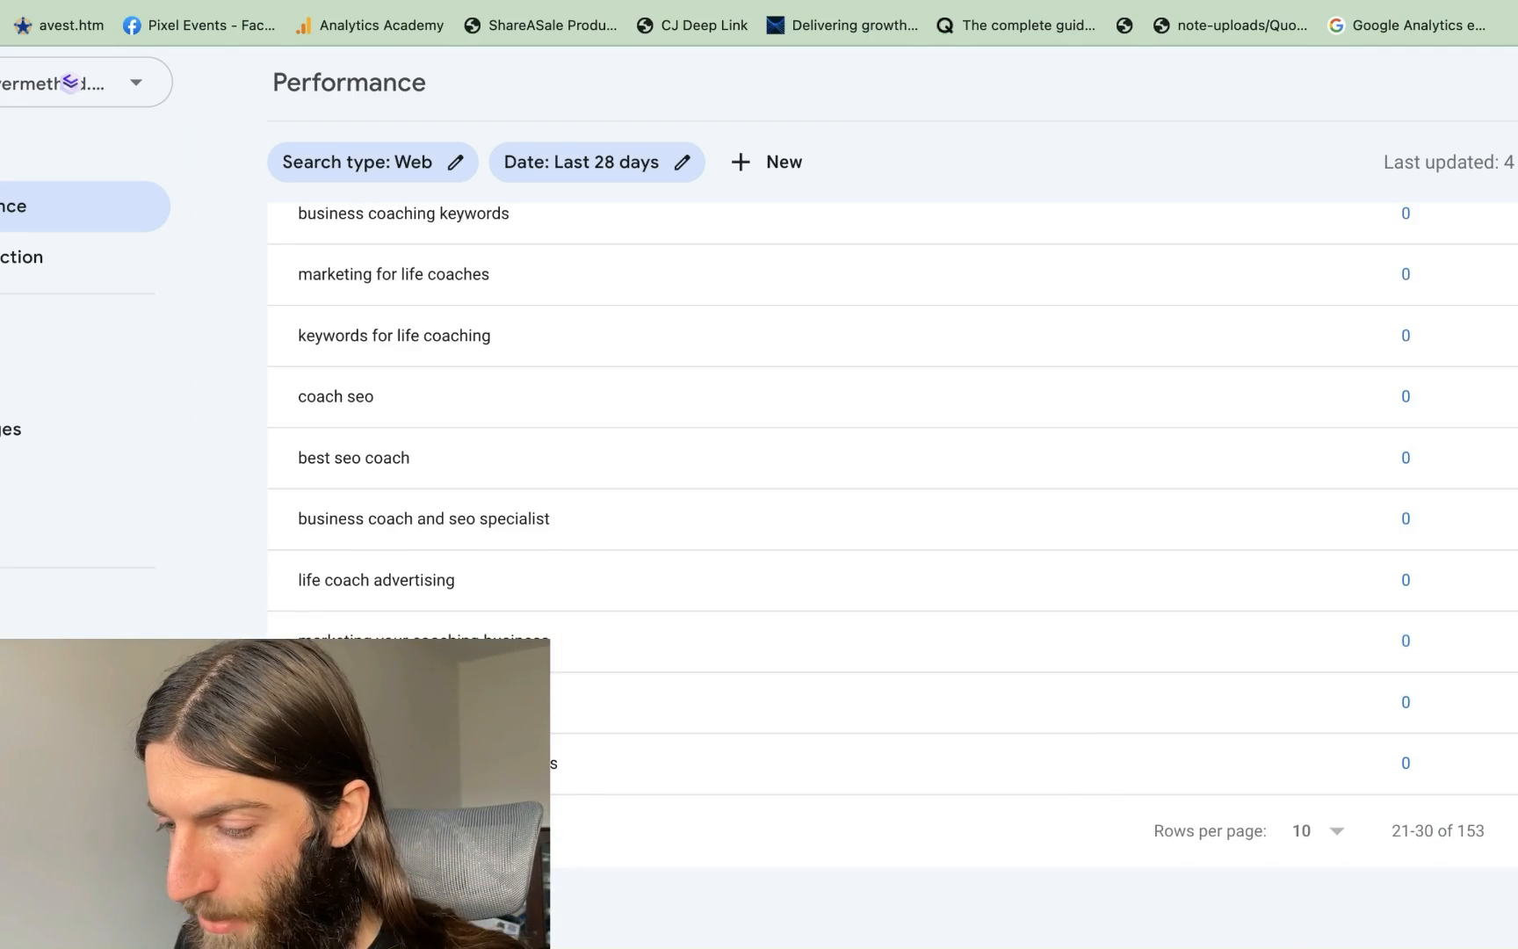
pyautogui.scroll(4, 826, 620)
# Page forward to the next set of queries and scan across the table's columns
pyautogui.scroll(-4, 826, 620)
pyautogui.click(1506, 833)
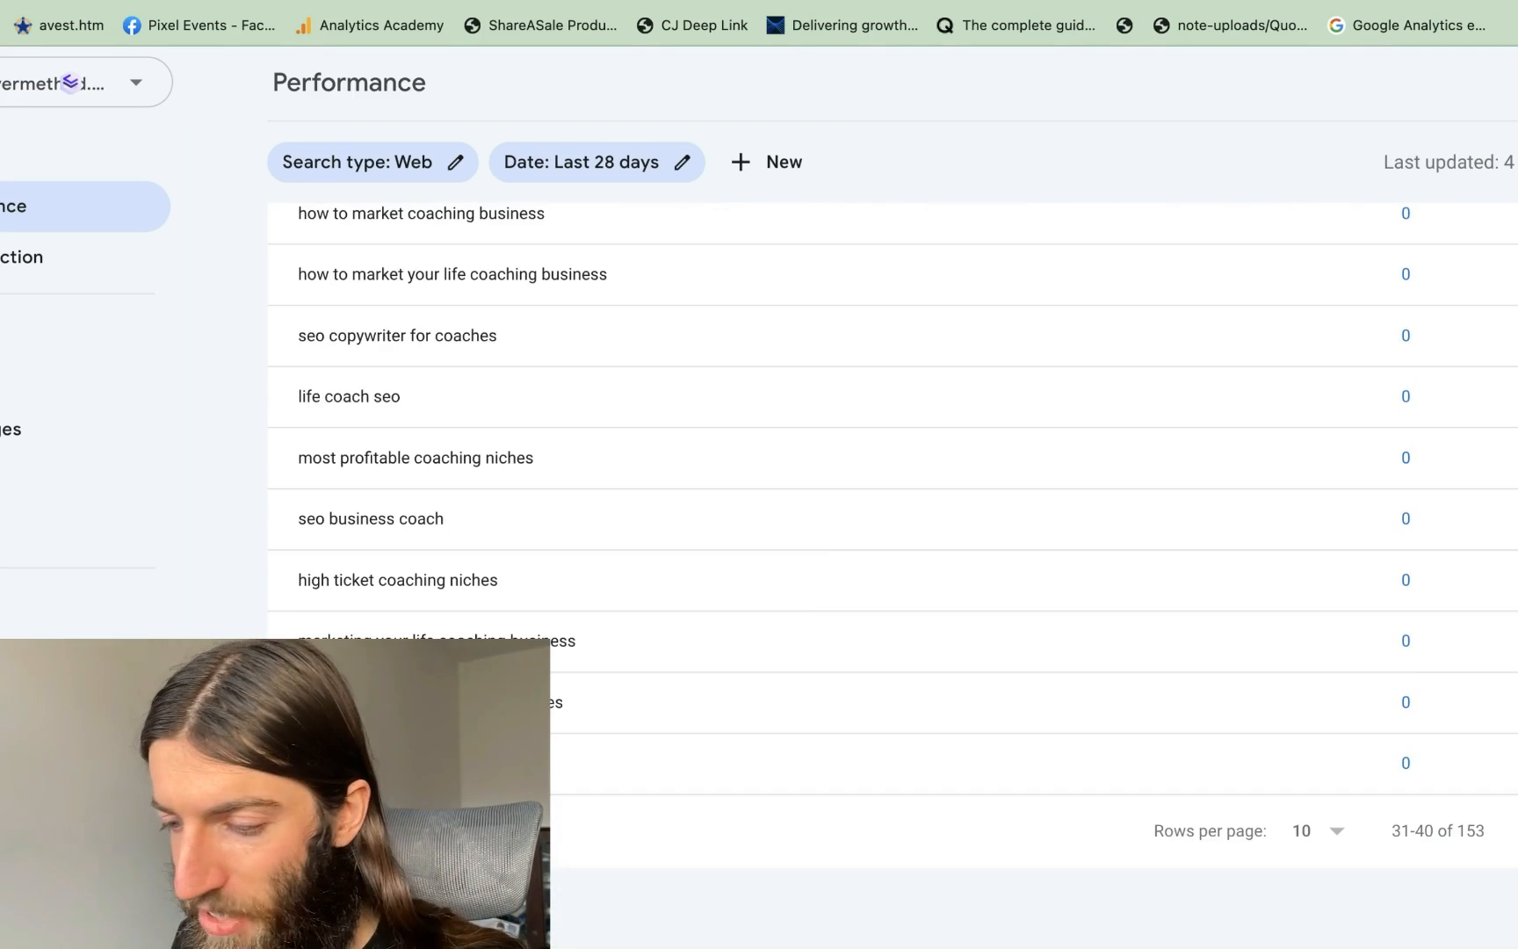
pyautogui.scroll(1, 806, 800)
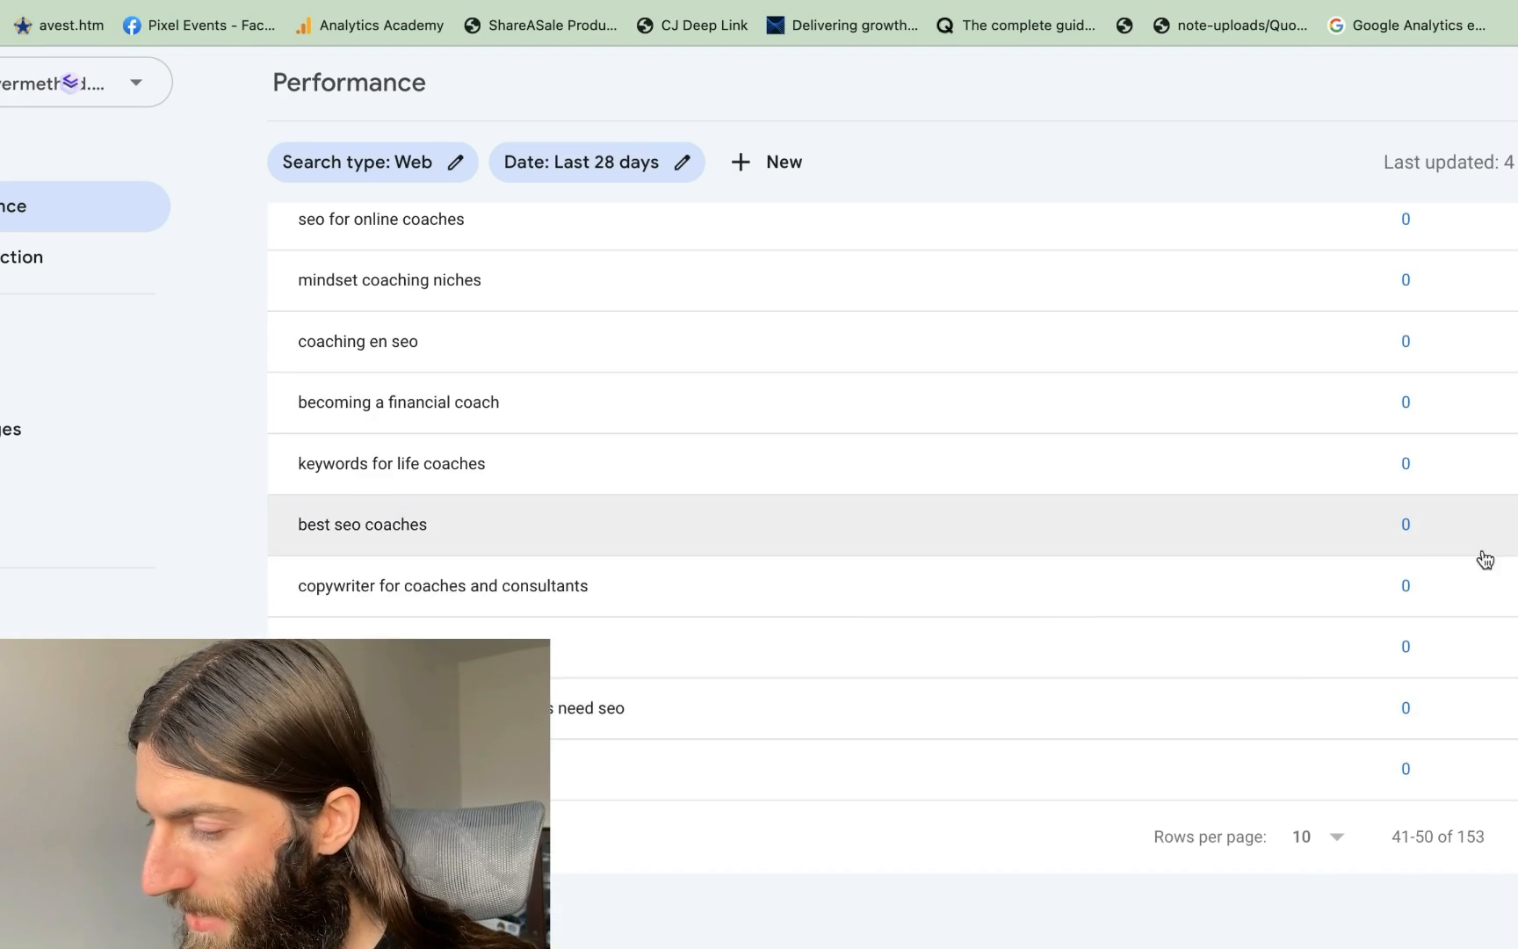
pyautogui.scroll(2, 871, 610)
pyautogui.scroll(-2, 873, 606)
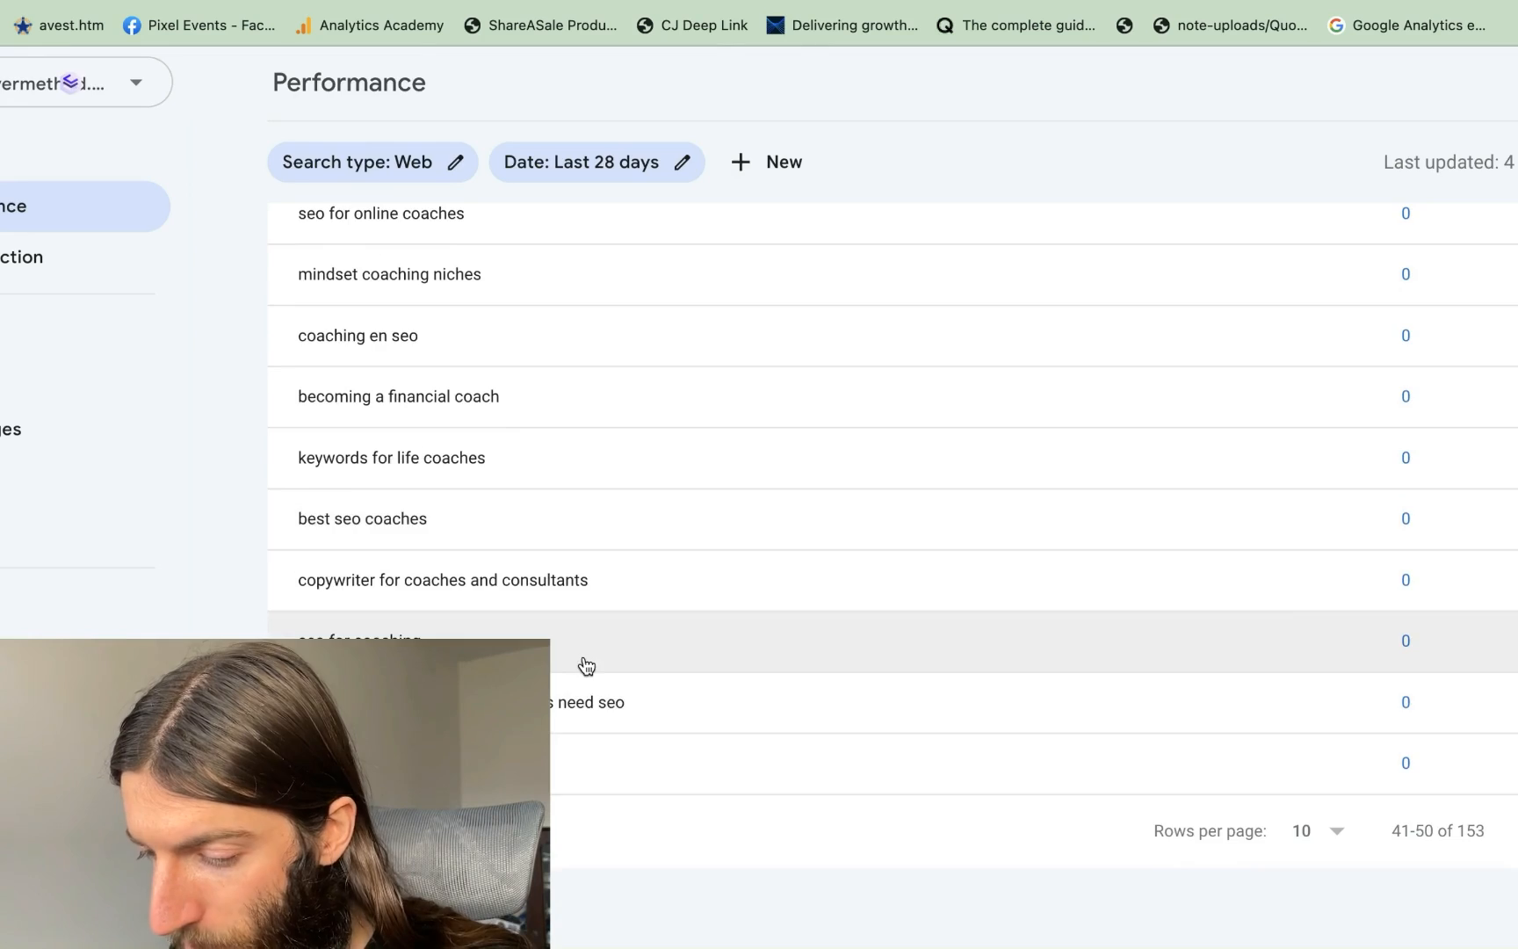
pyautogui.keyDown('ctrl'); pyautogui.scroll(3, 582, 664); pyautogui.keyUp('ctrl')
pyautogui.hscroll(6, 815, 554)
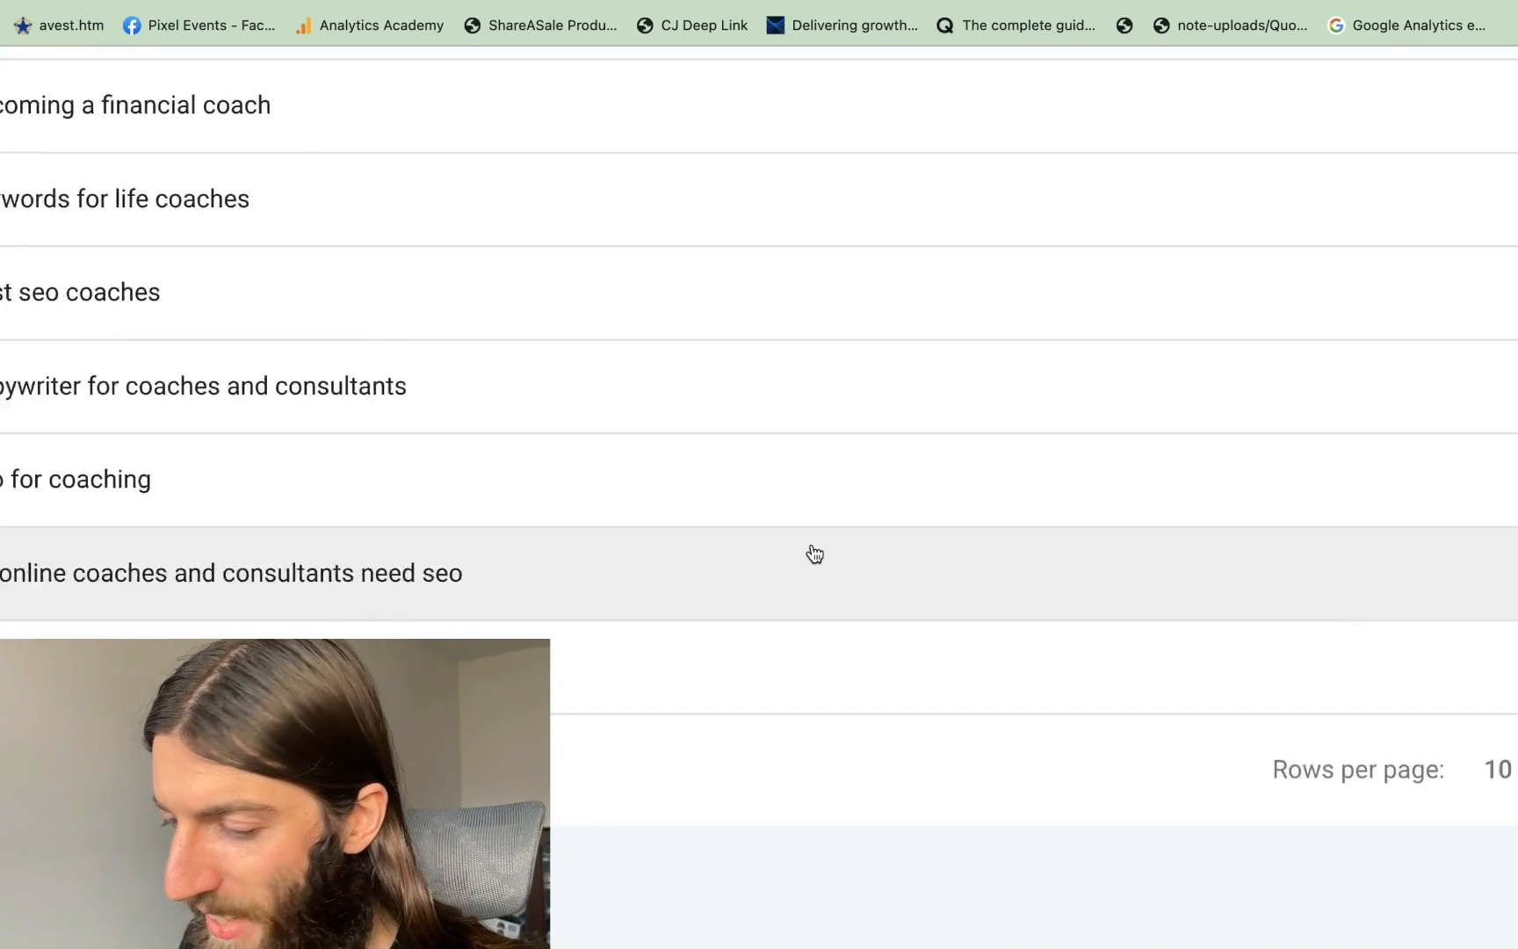
pyautogui.hscroll(-2, 1500, 582)
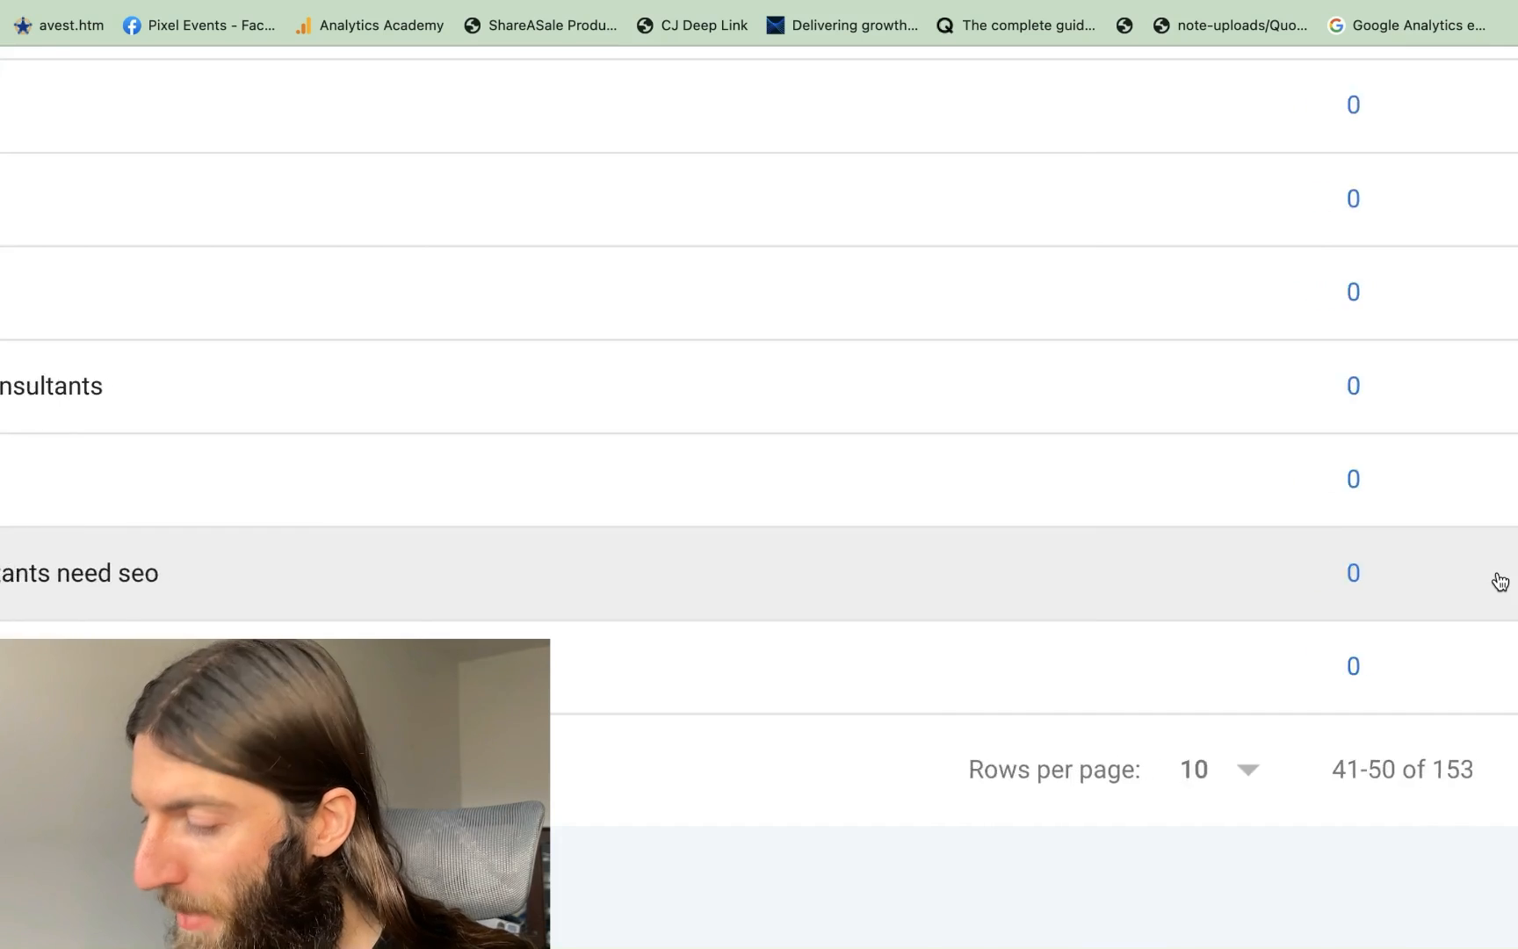
pyautogui.hscroll(2, 1499, 581)
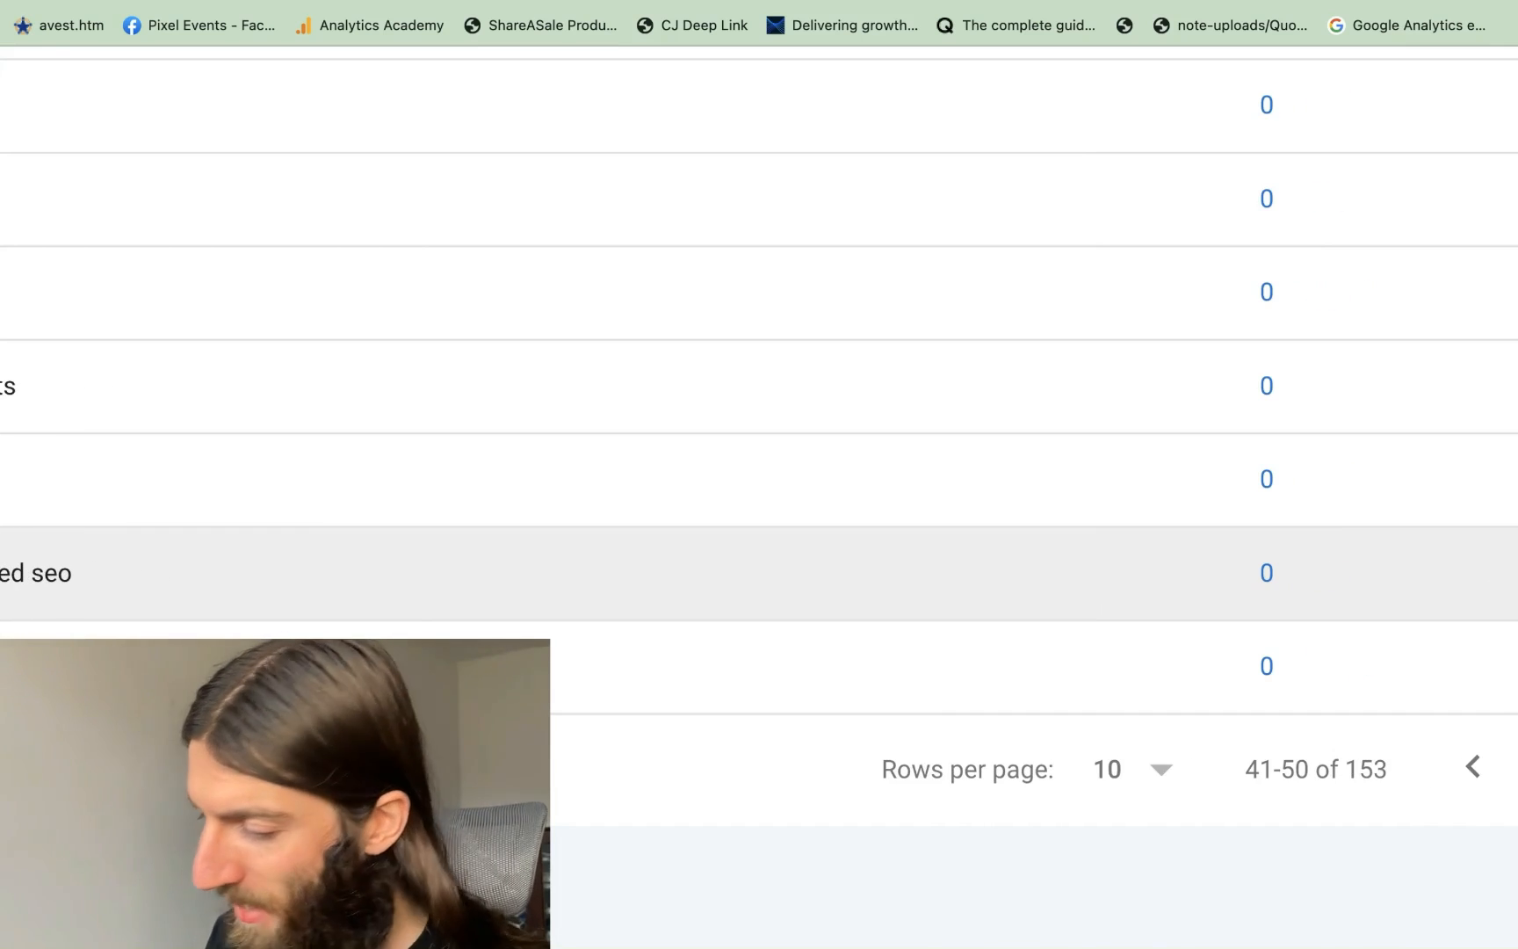
pyautogui.hscroll(-10, 1150, 576)
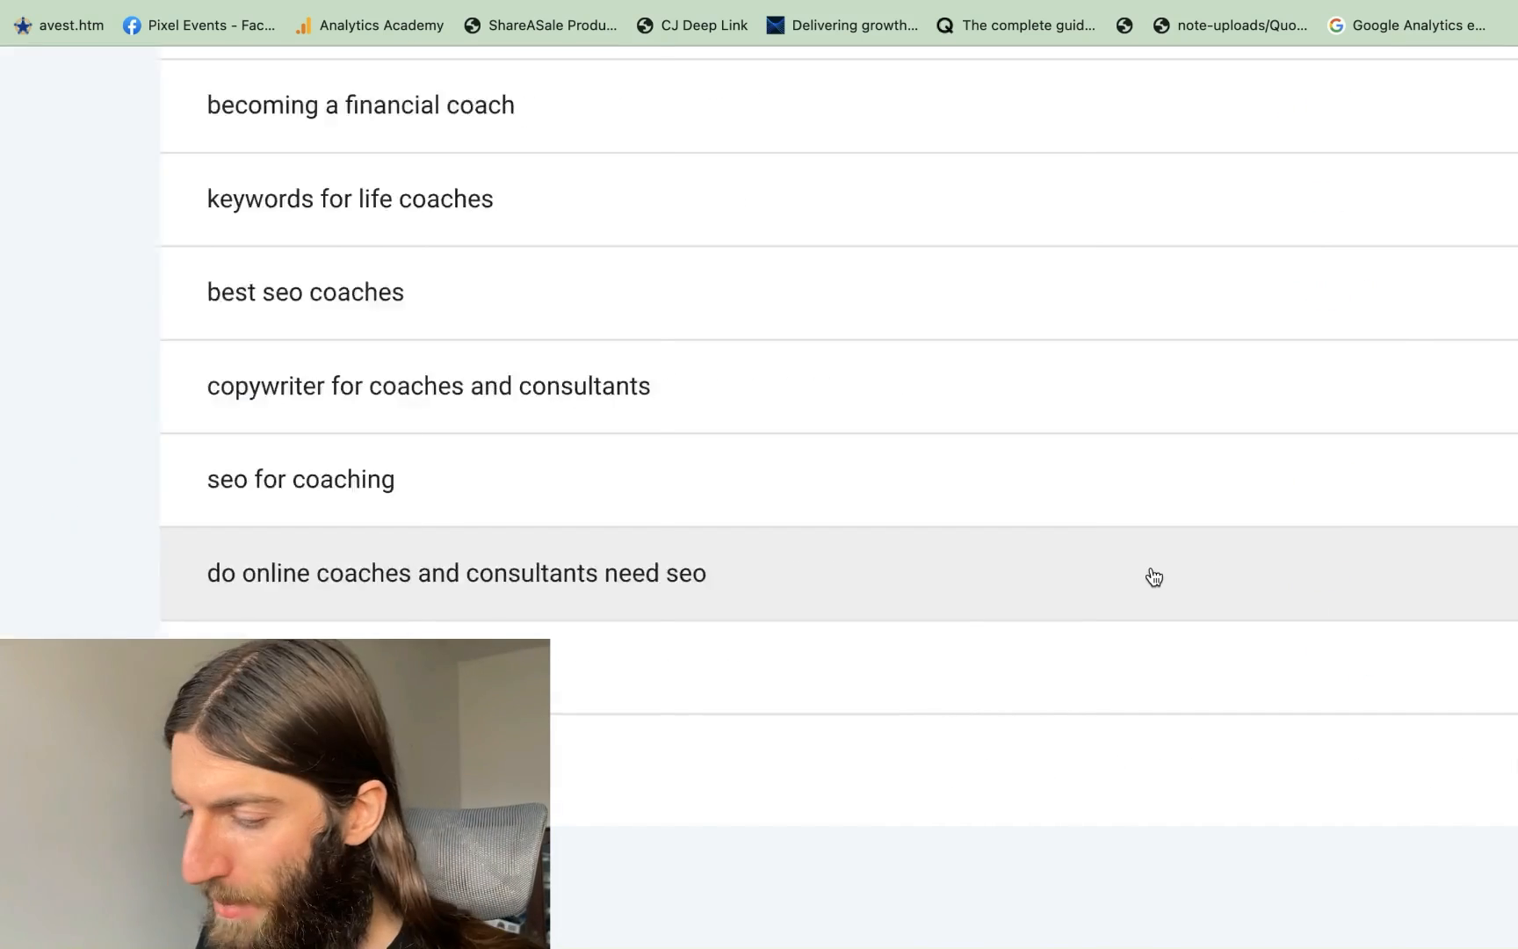
pyautogui.scroll(5, 1163, 573)
pyautogui.hscroll(3, 1163, 573)
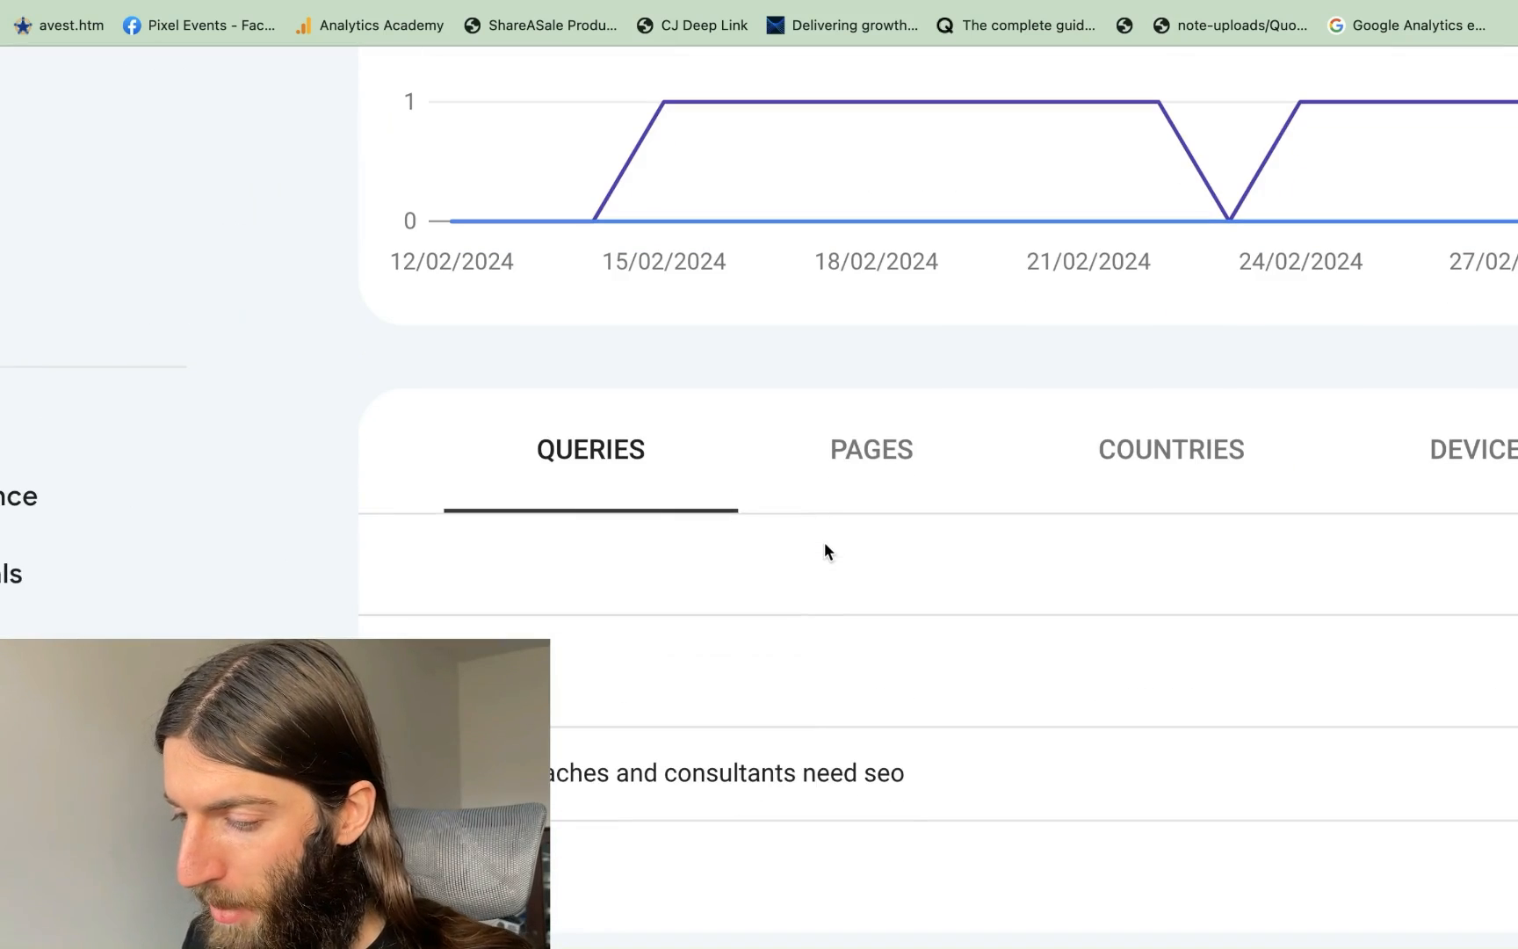
# Filter to 'do online coaches and consultants need seo' and review its 4 ranking pages, including /seo-coach/
pyautogui.click(876, 450)
pyautogui.scroll(-5, 874, 451)
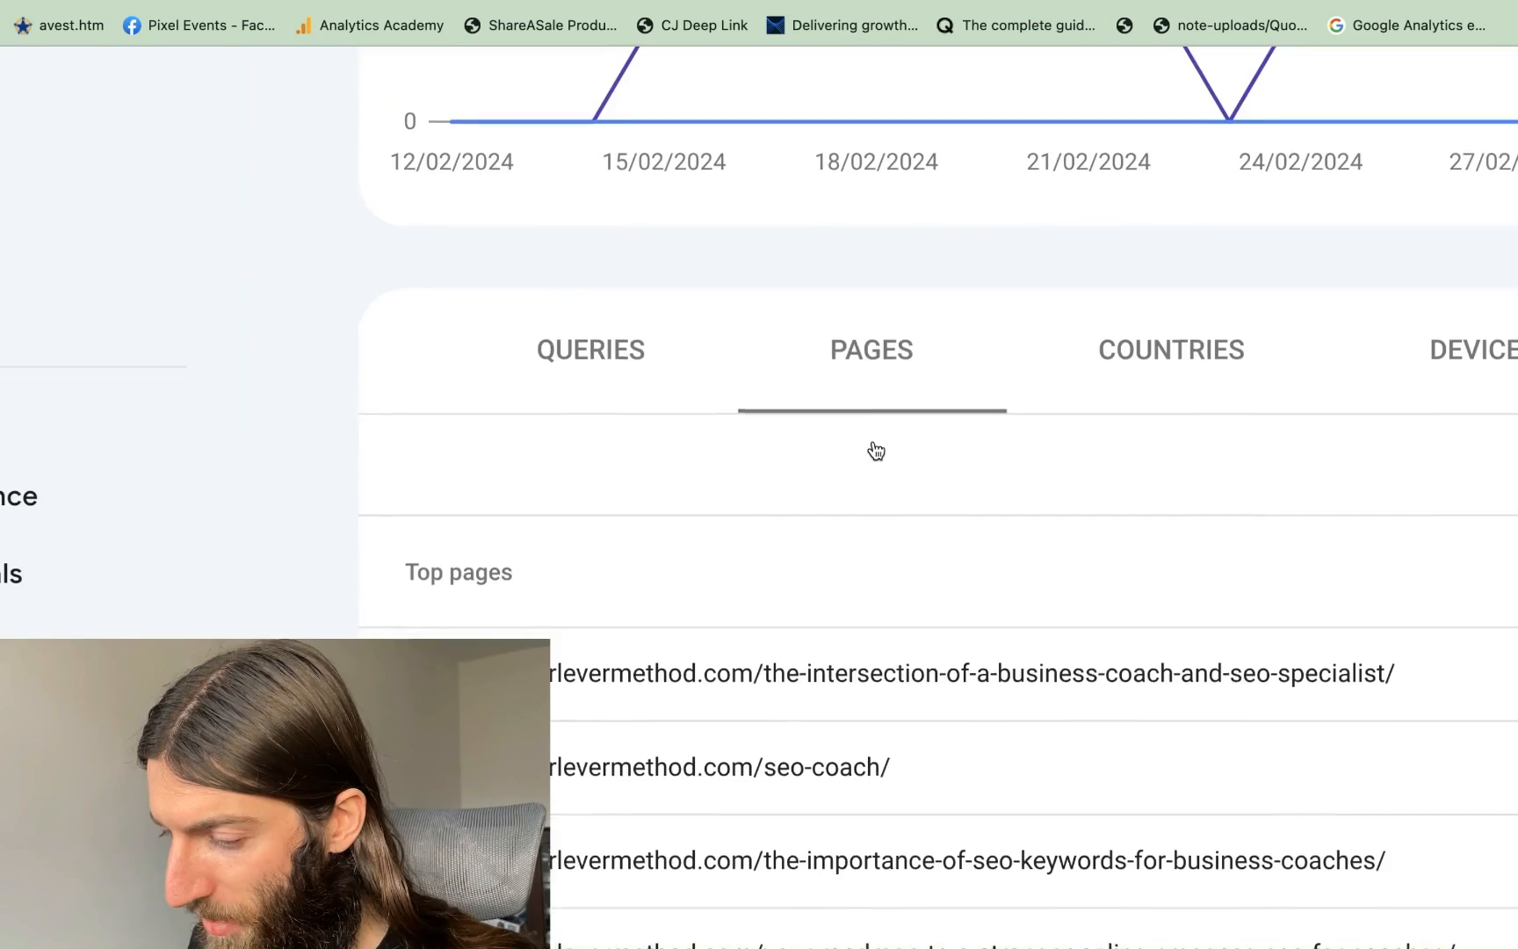
pyautogui.hscroll(2, 983, 572)
pyautogui.hscroll(6, 982, 572)
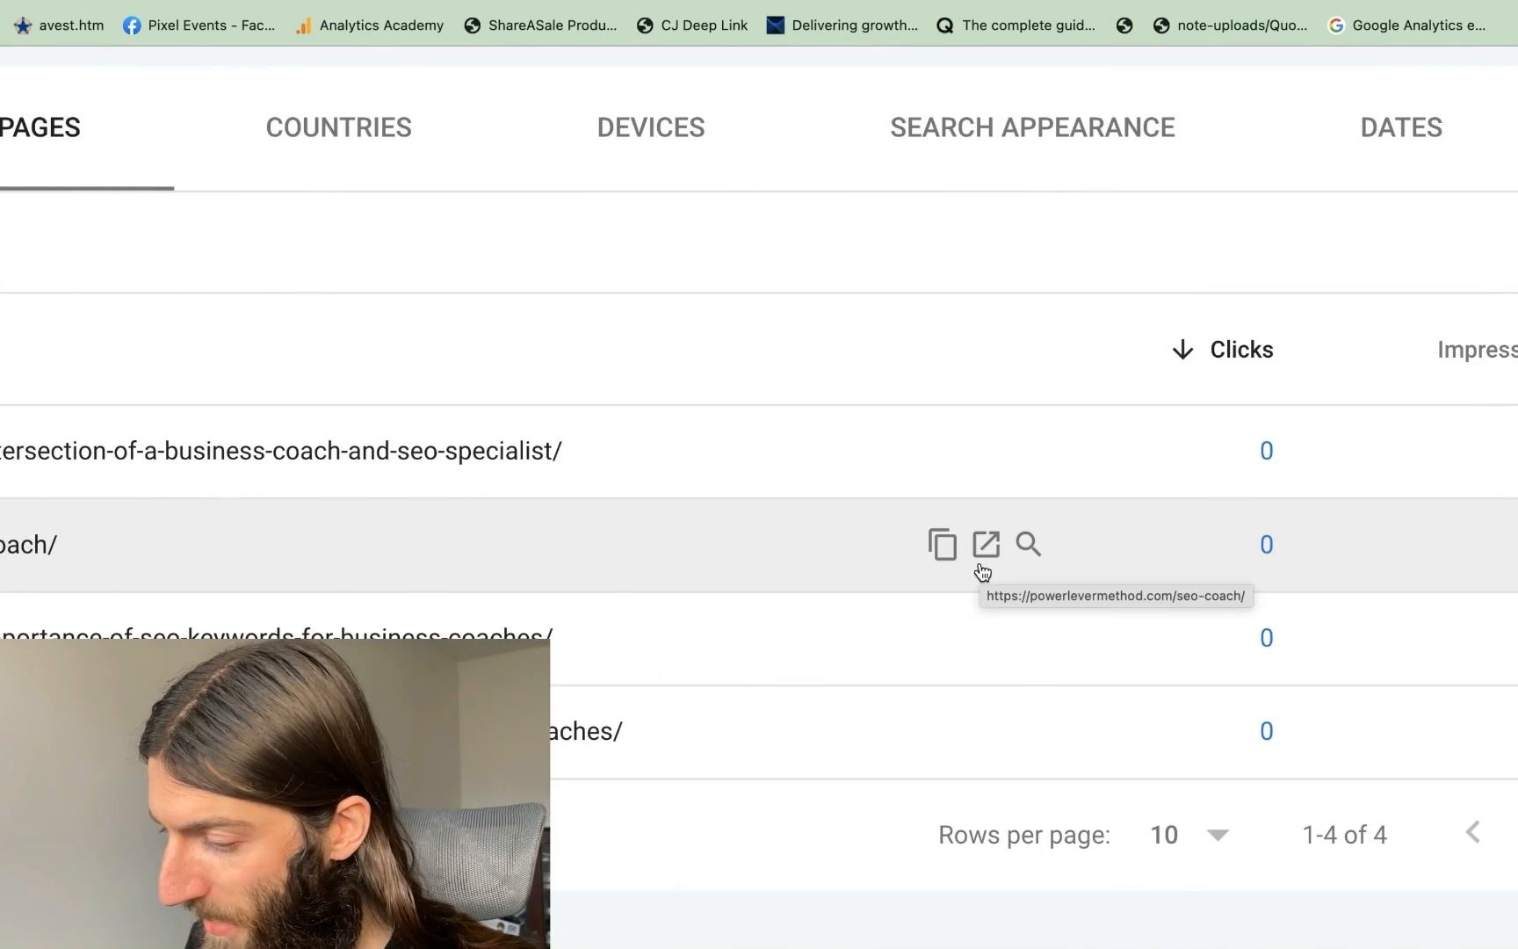
pyautogui.hscroll(-7, 982, 572)
pyautogui.scroll(5, 1086, 471)
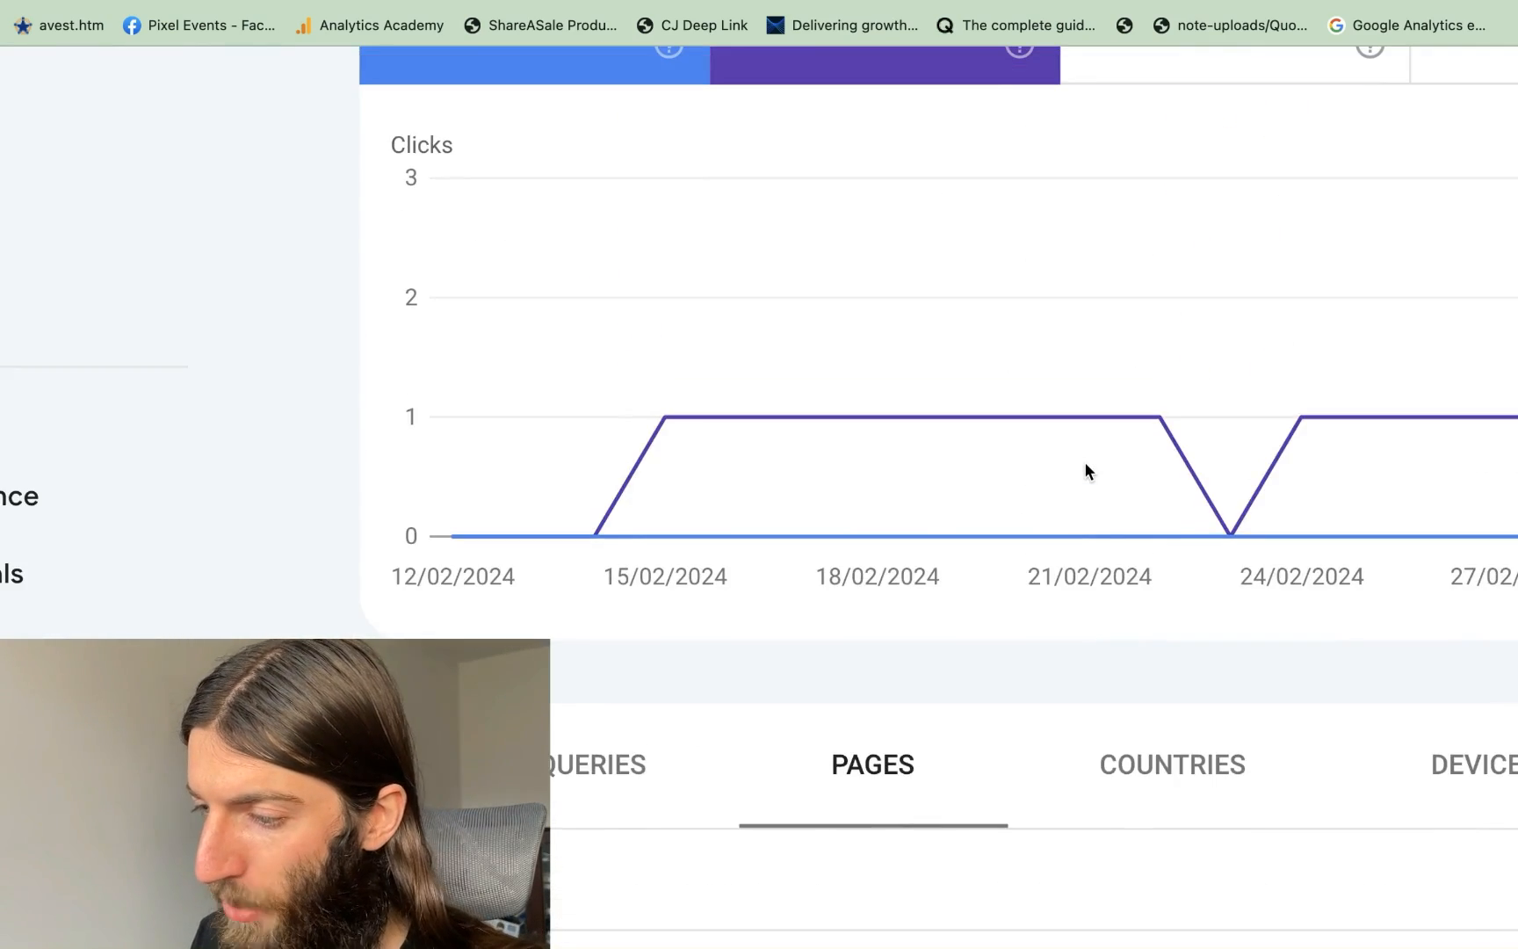
pyautogui.scroll(5, 1084, 461)
pyautogui.click(1202, 241)
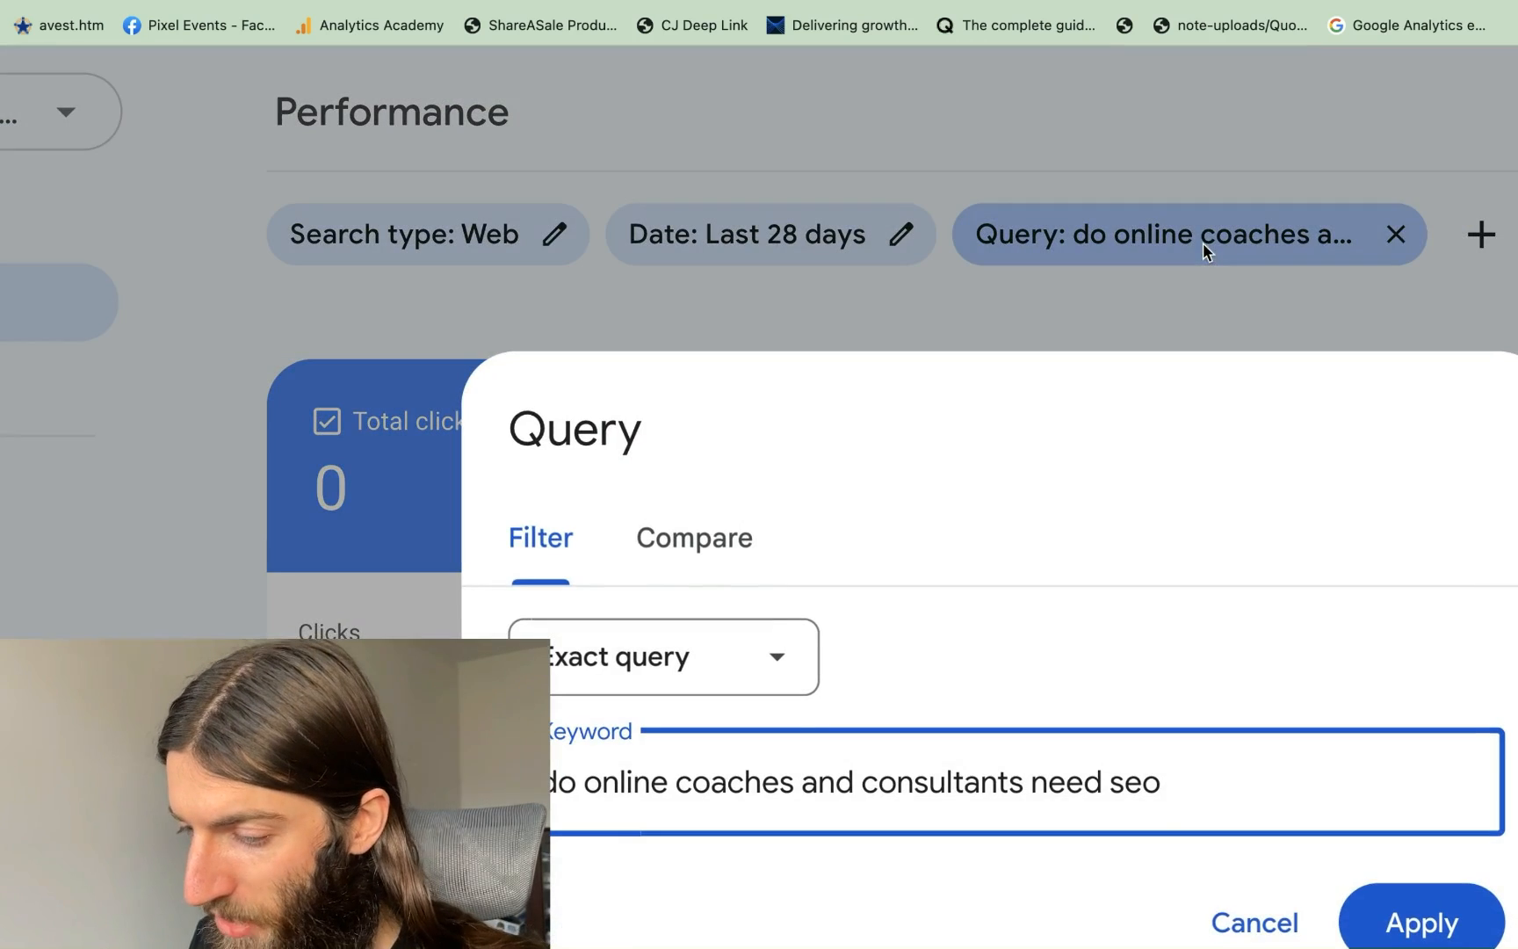
pyautogui.scroll(-2, 813, 706)
pyautogui.tripleClick(592, 642)
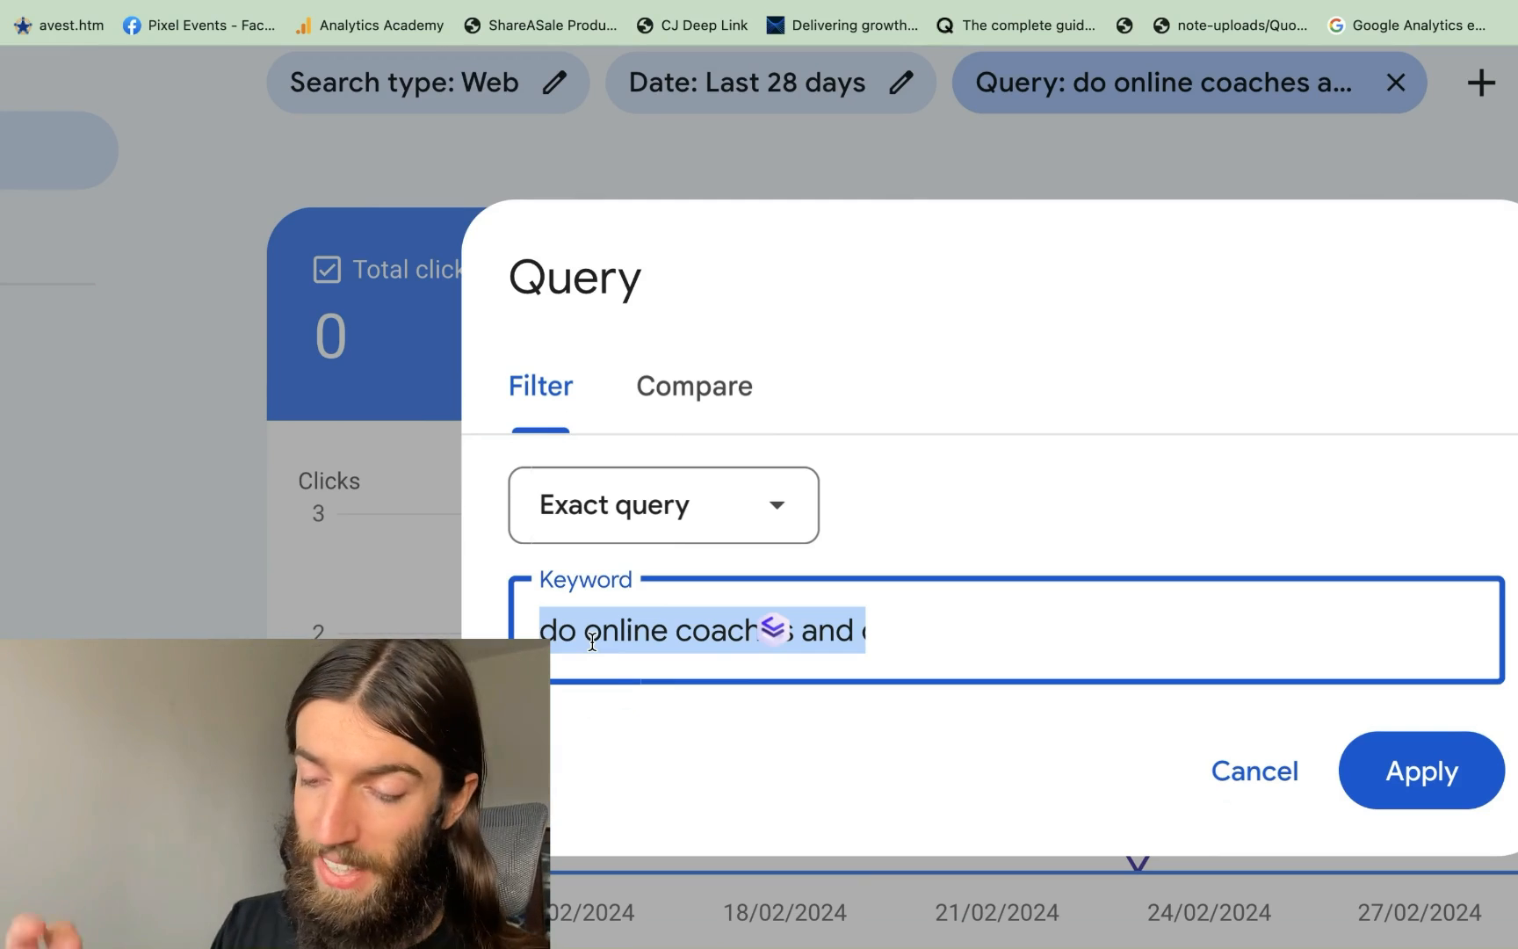
pyautogui.click(1248, 773)
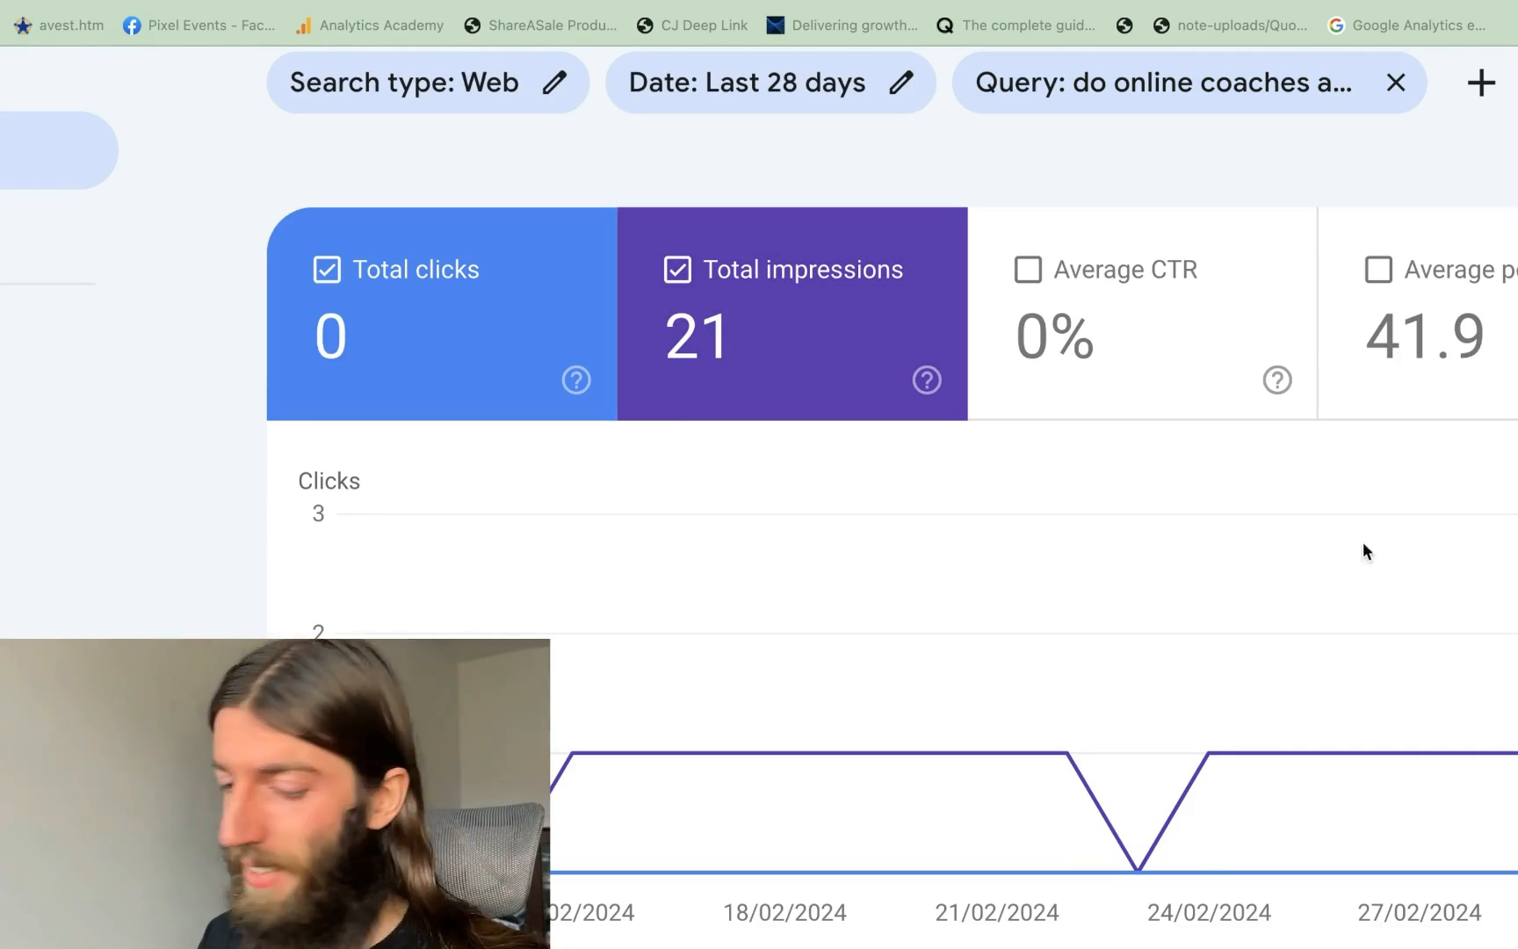
pyautogui.scroll(-10, 1308, 556)
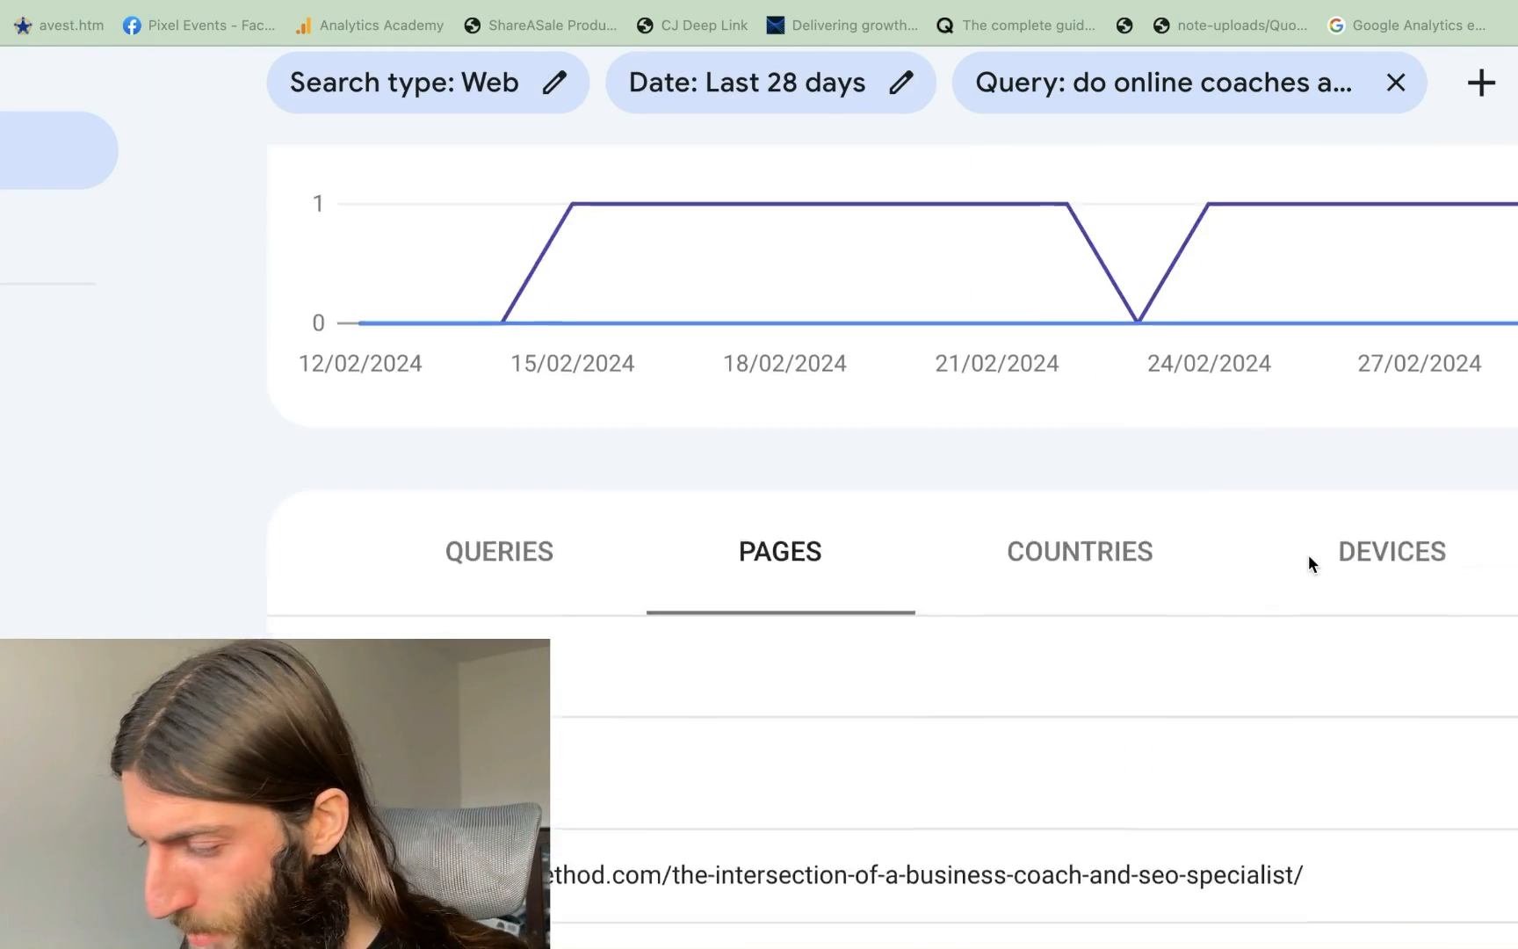
pyautogui.scroll(8, 1308, 556)
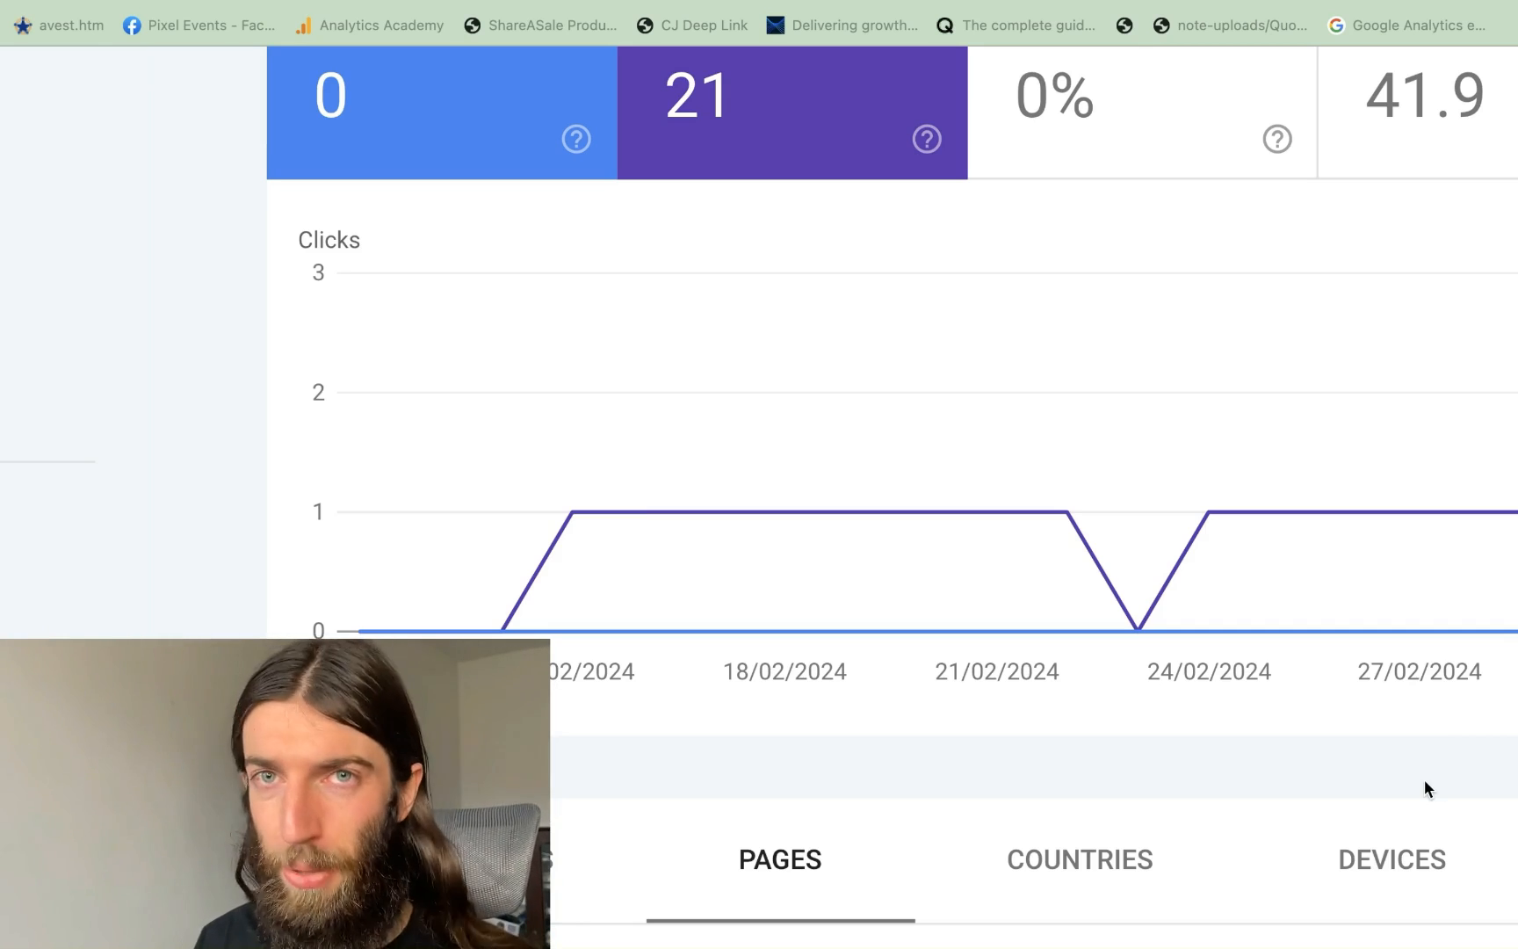
pyautogui.scroll(2, 1268, 750)
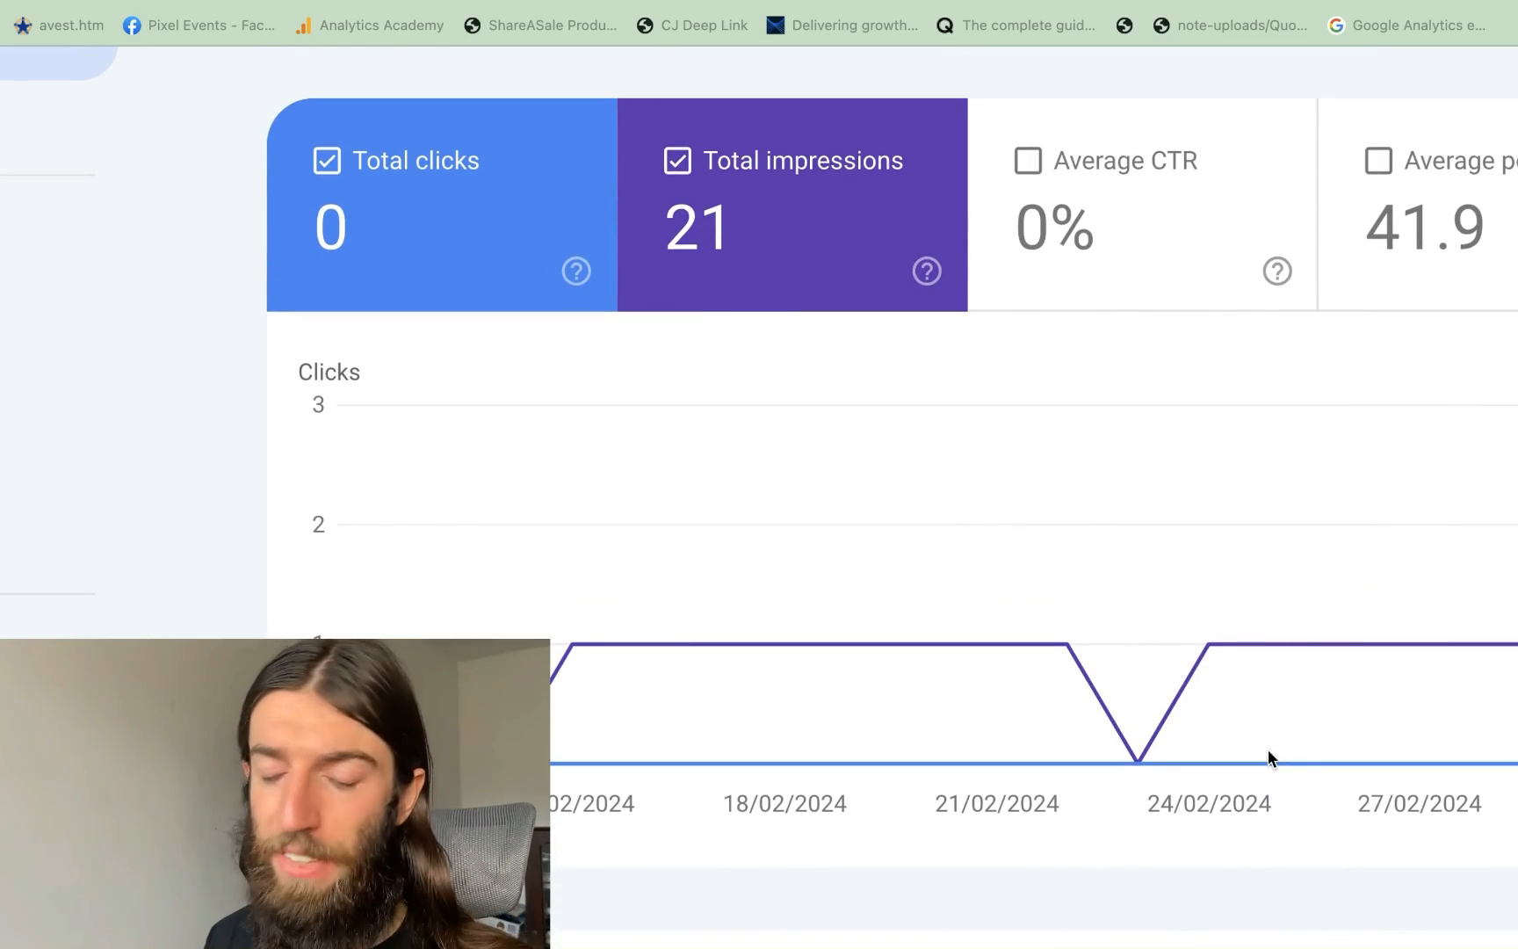